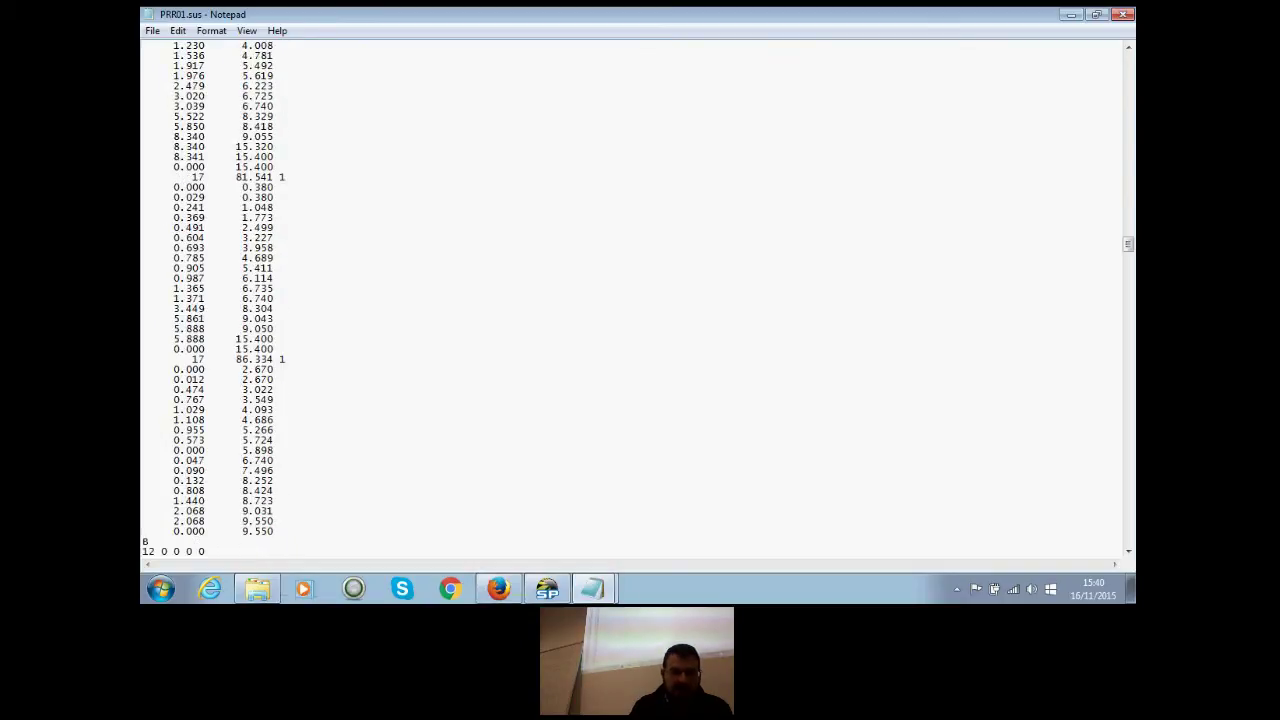
Step: Review the section offsets in PRR01.sus back to the main dimensions line at the beginning of the file, and close the file
scroll(640, 300, "up", 20)
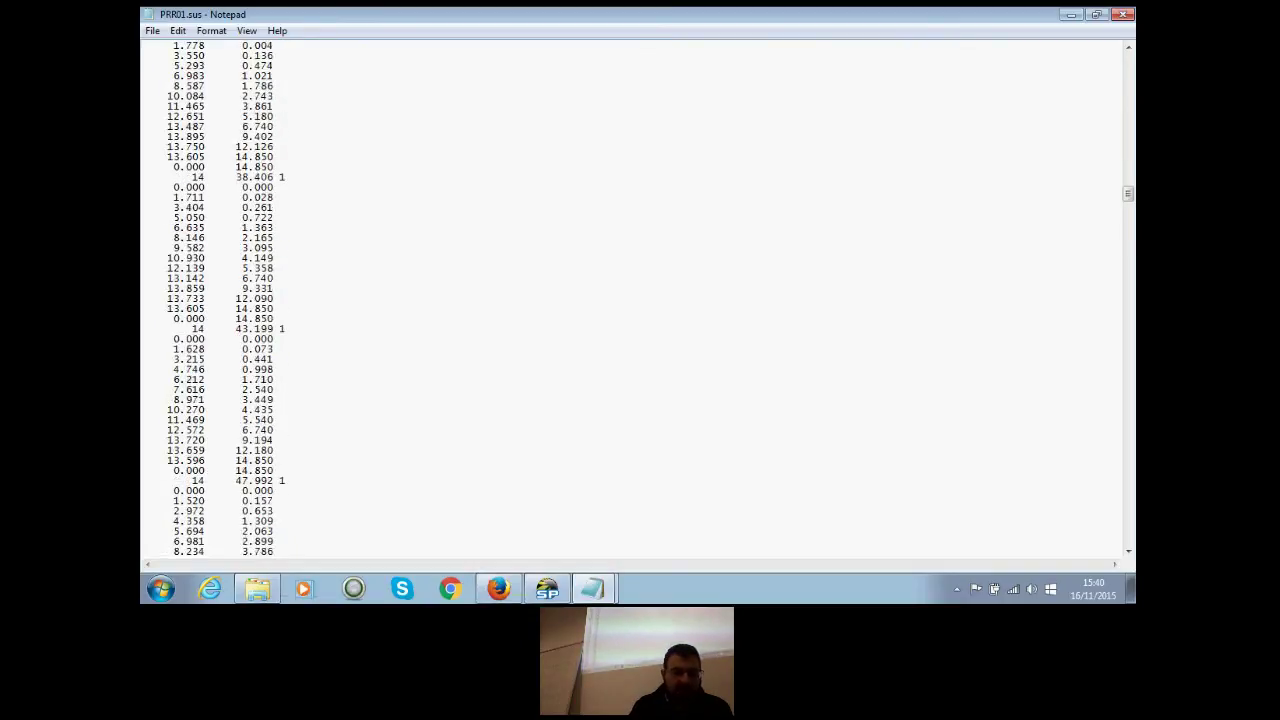
scroll(640, 300, "up", 15)
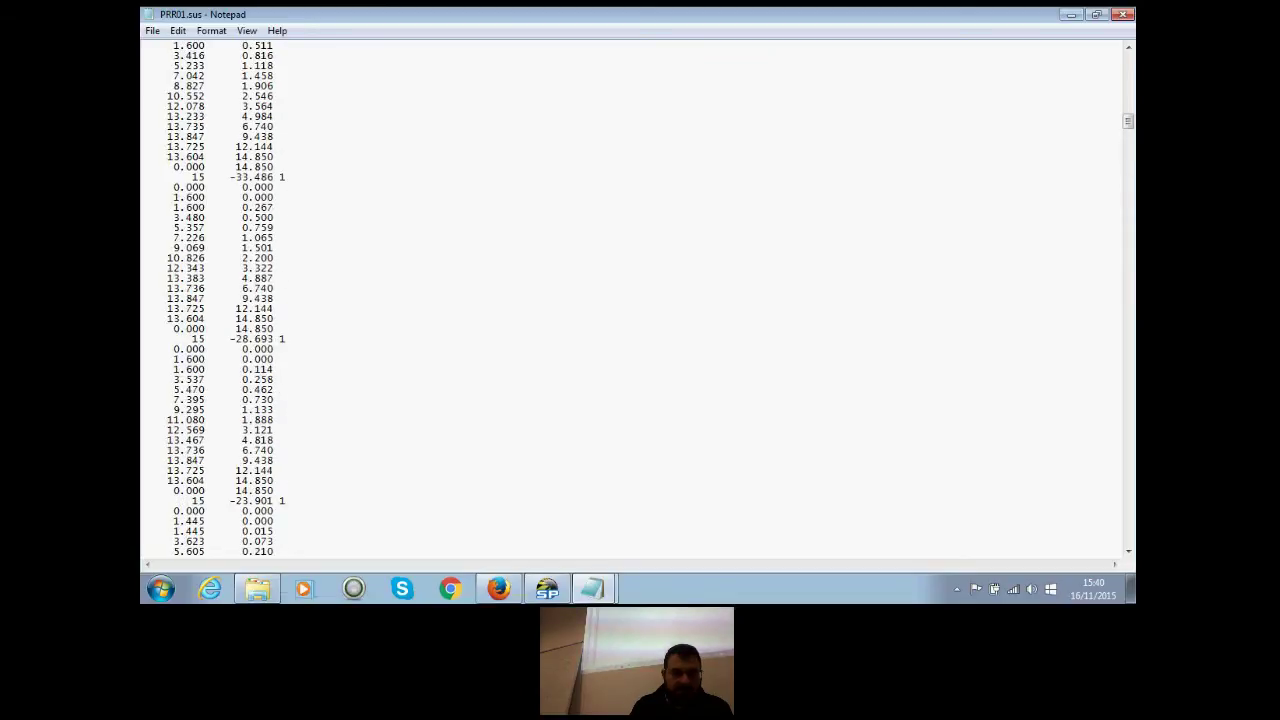
scroll(640, 300, "up", 10)
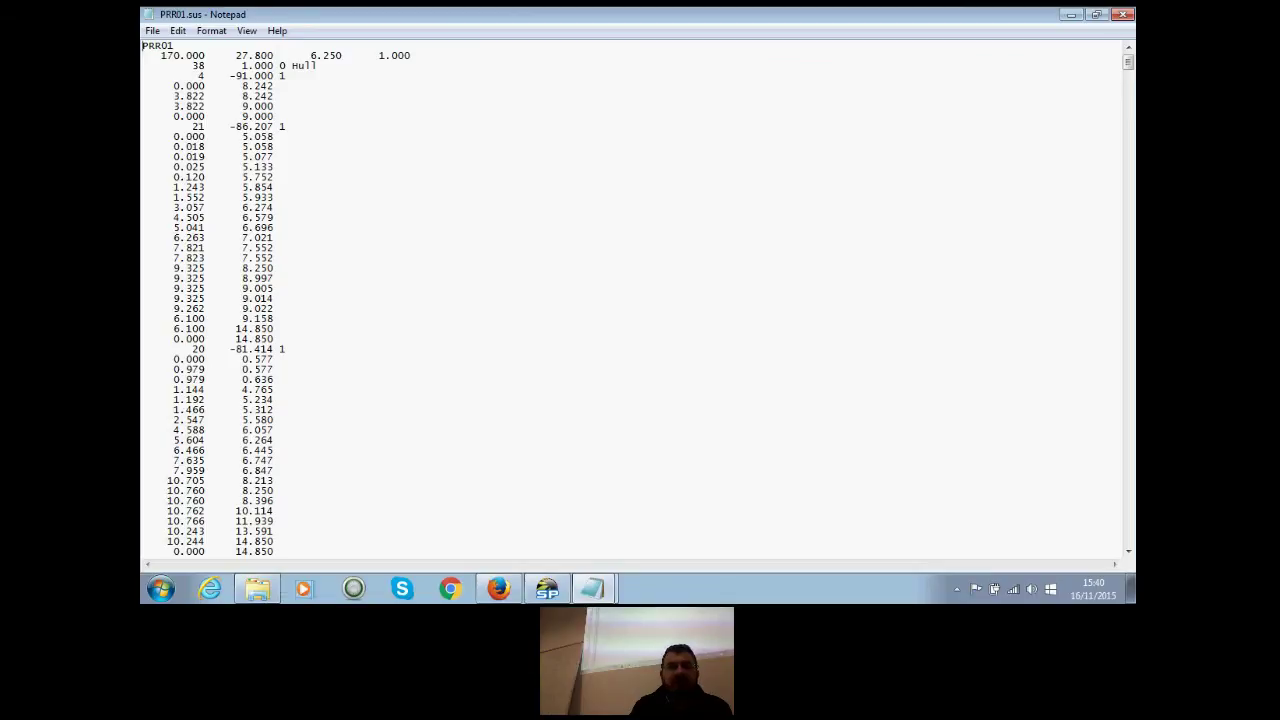
left_click_drag(161, 56, 361, 55)
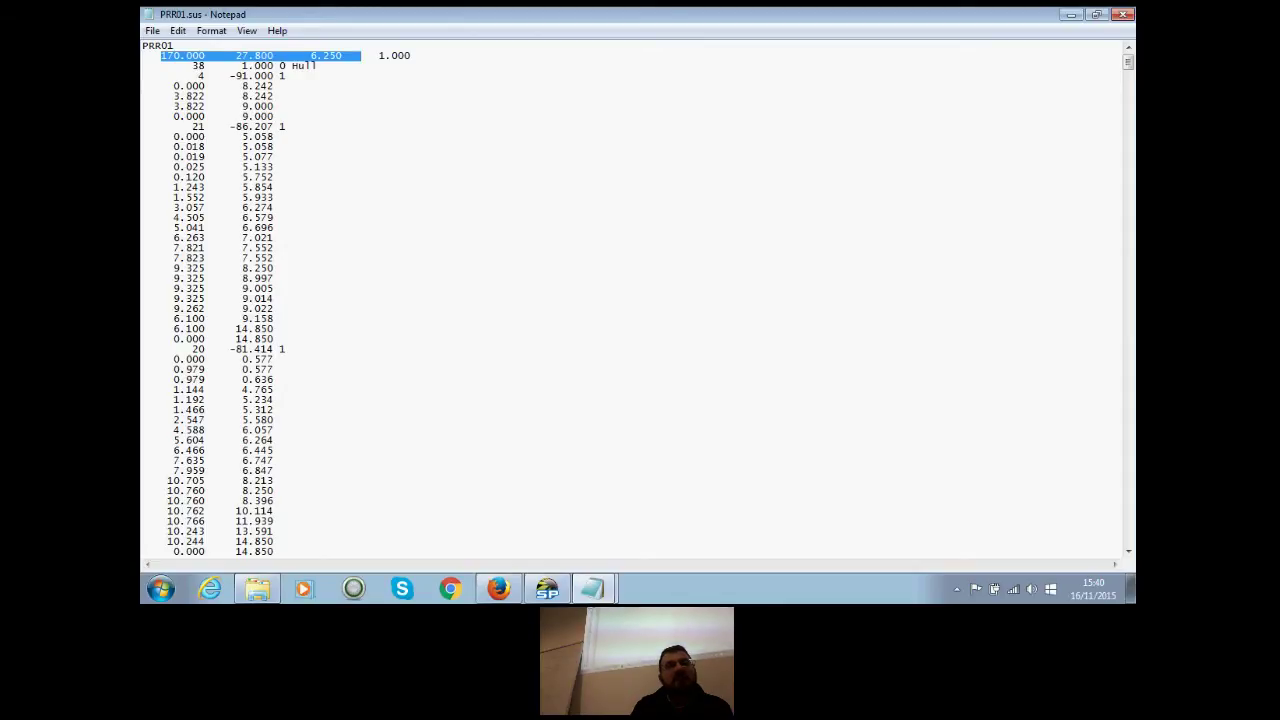
left_click(274, 106)
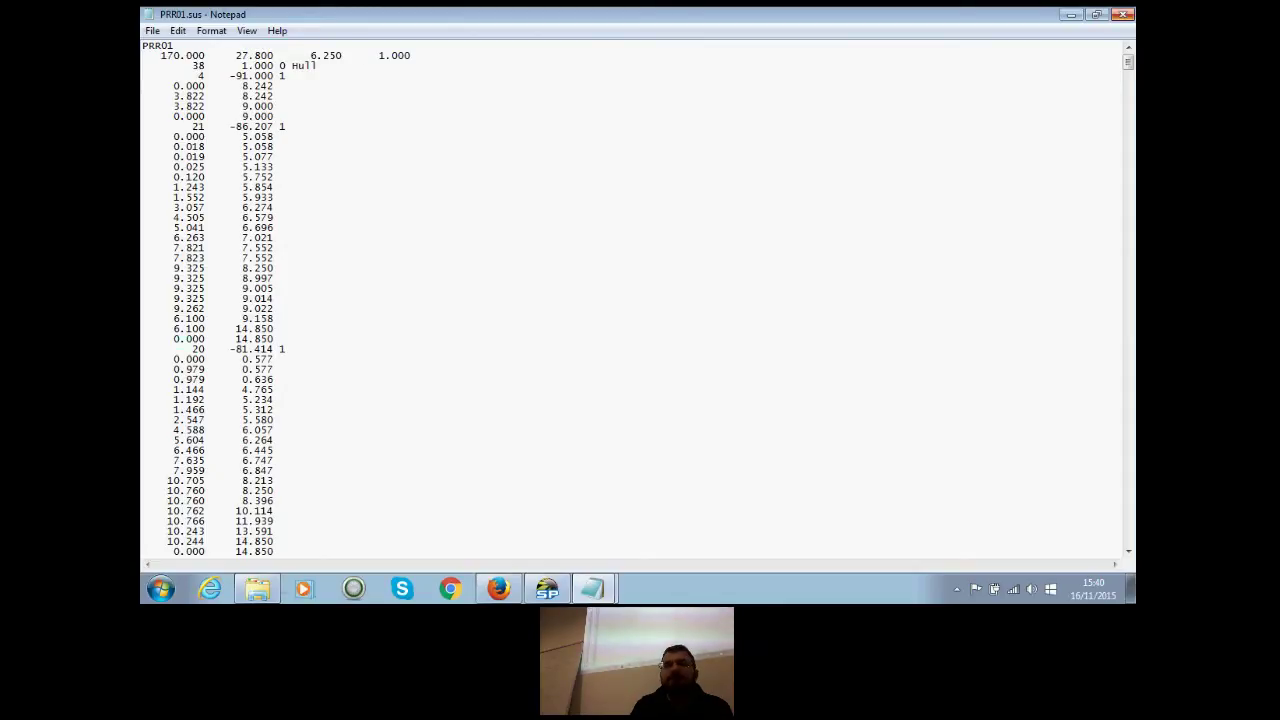
key("alt+F4")
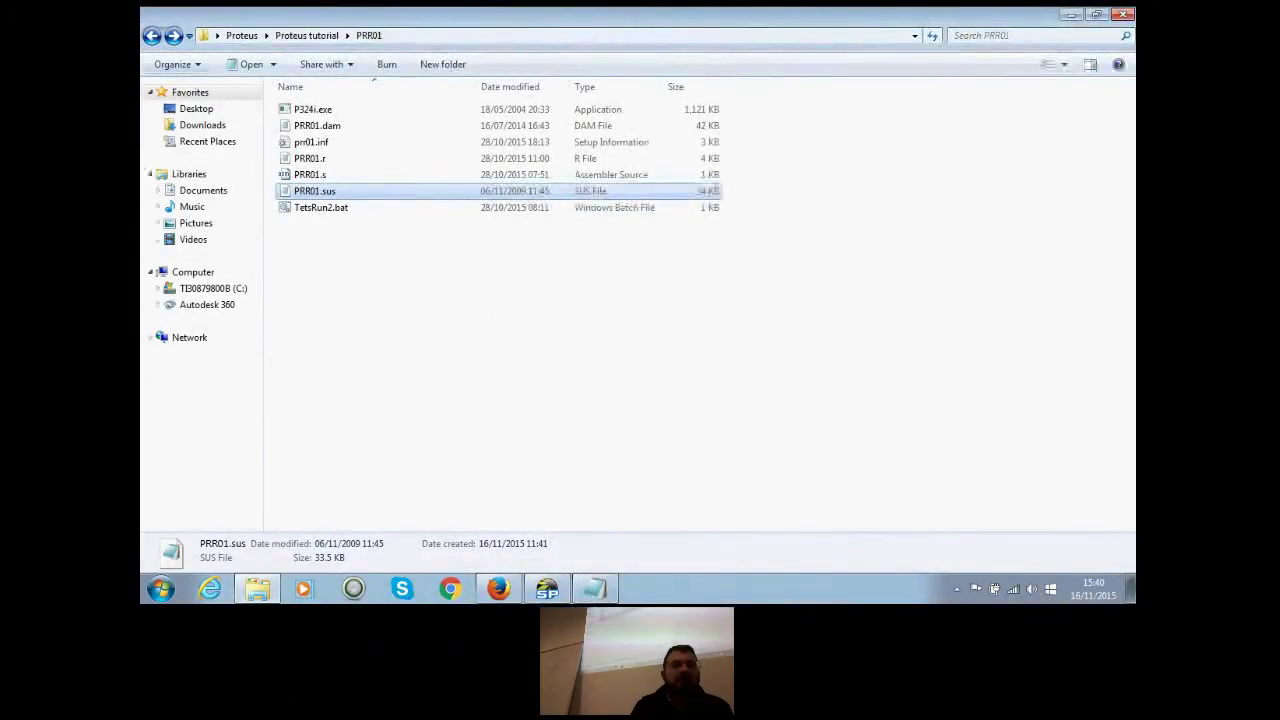
Step: Go from the PRR01 folder up to the Proteus folder, open its PolyCAD subfolder and launch PolyCAD.exe
key("alt+Up")
key("alt+Up")
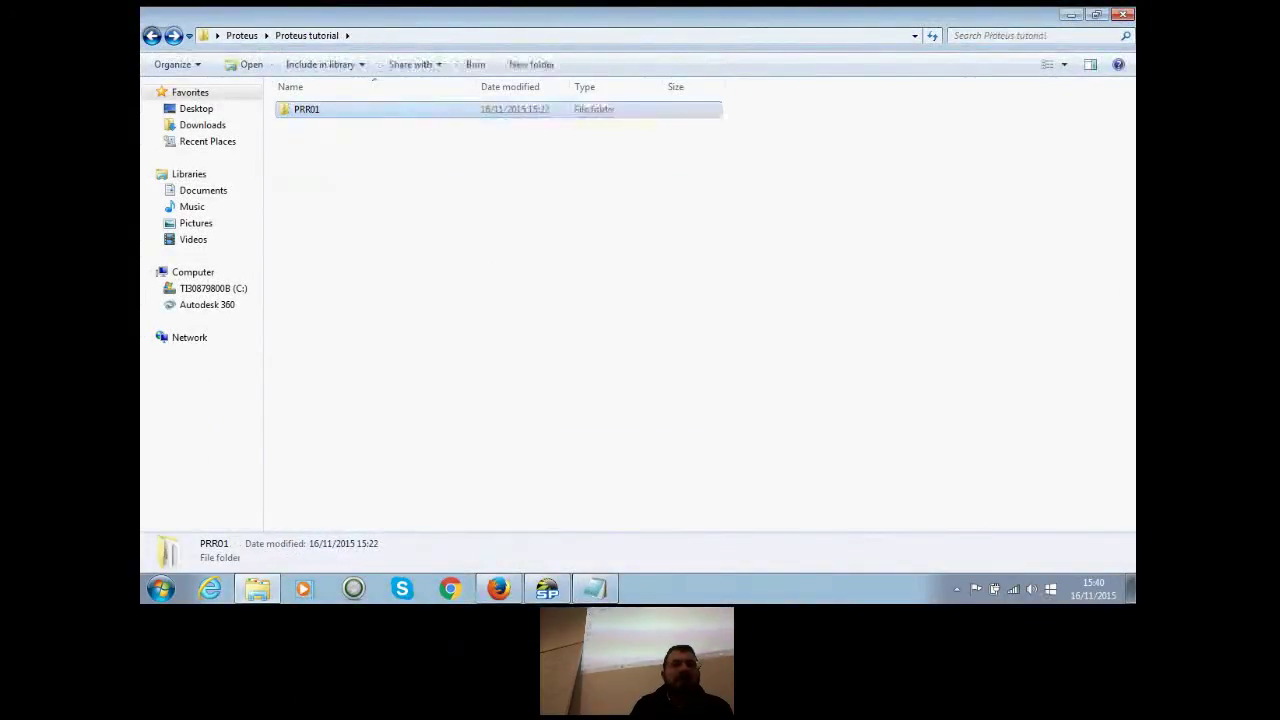
double_click(312, 109)
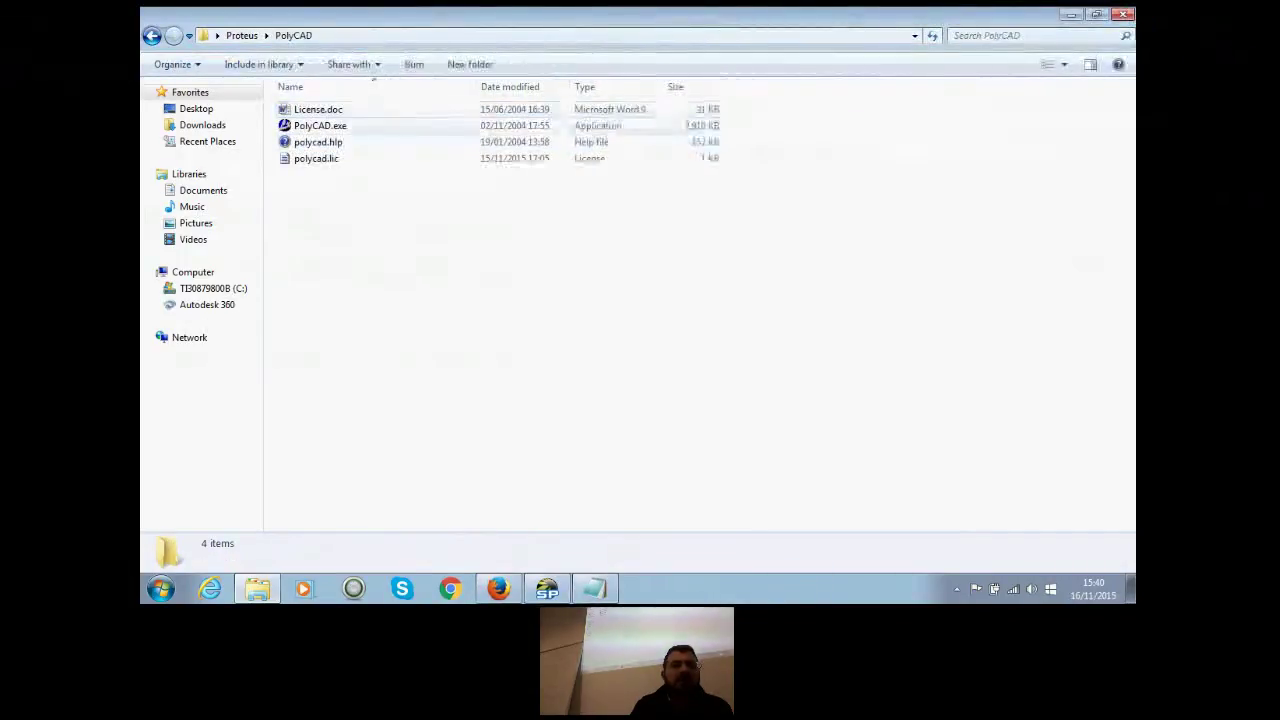
key("Return")
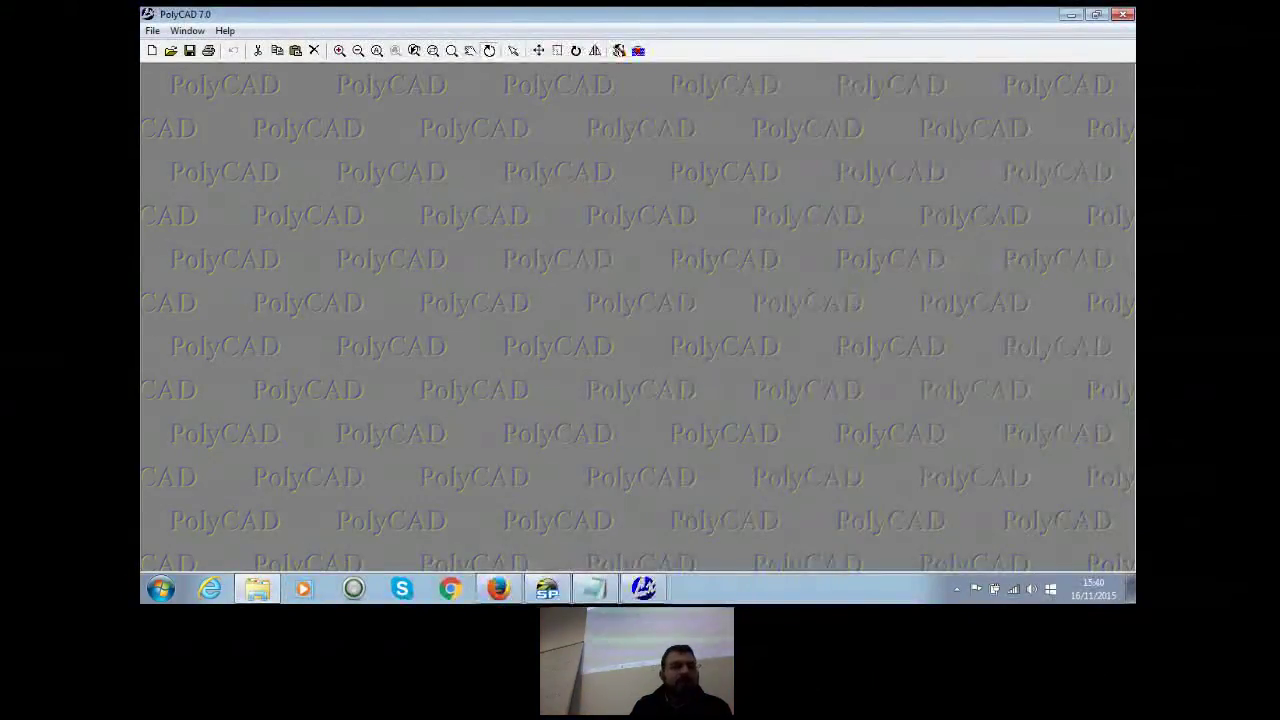
Step: Try to create a new drawing in PolyCAD
left_click(152, 50)
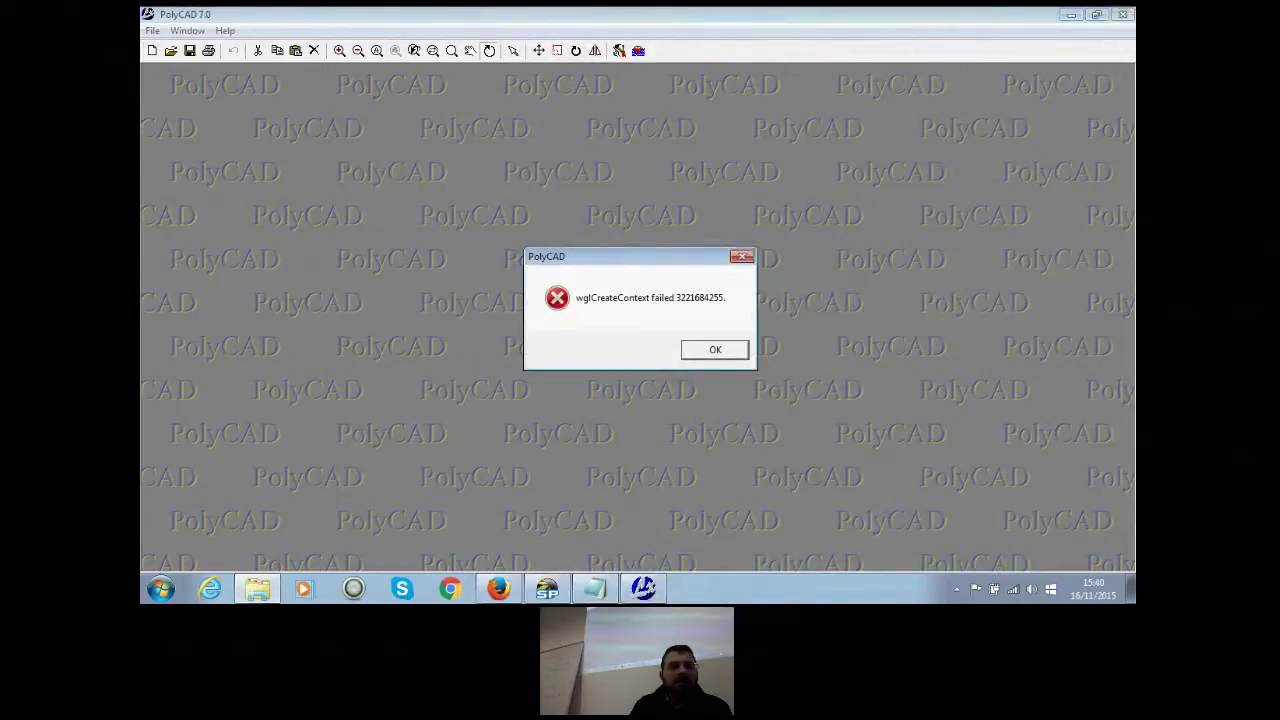
key("Return")
left_click(152, 30)
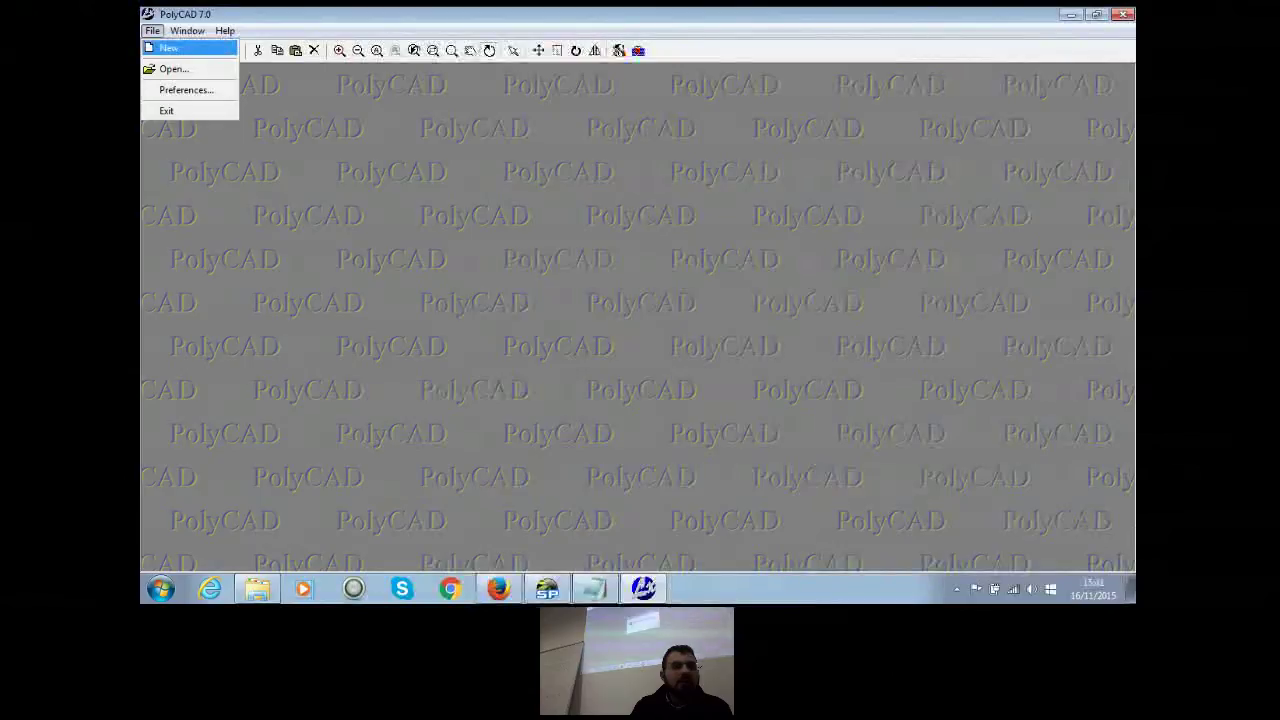
left_click(156, 48)
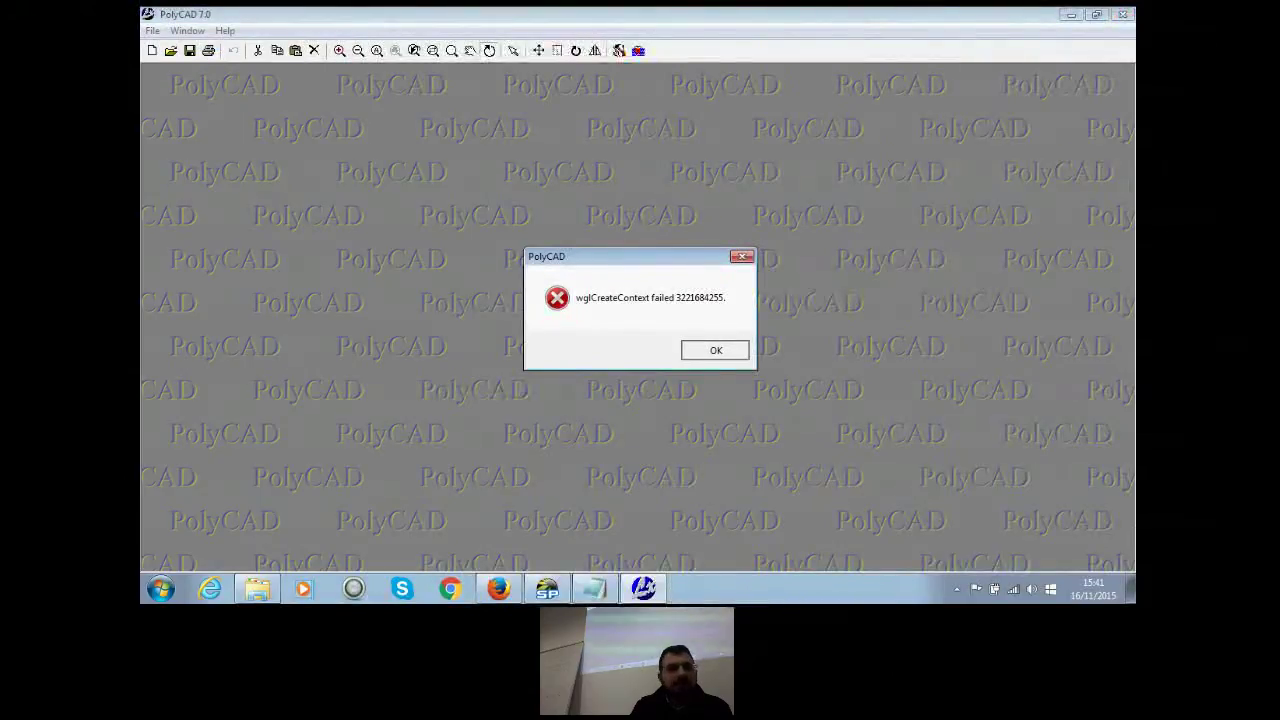
key("Return")
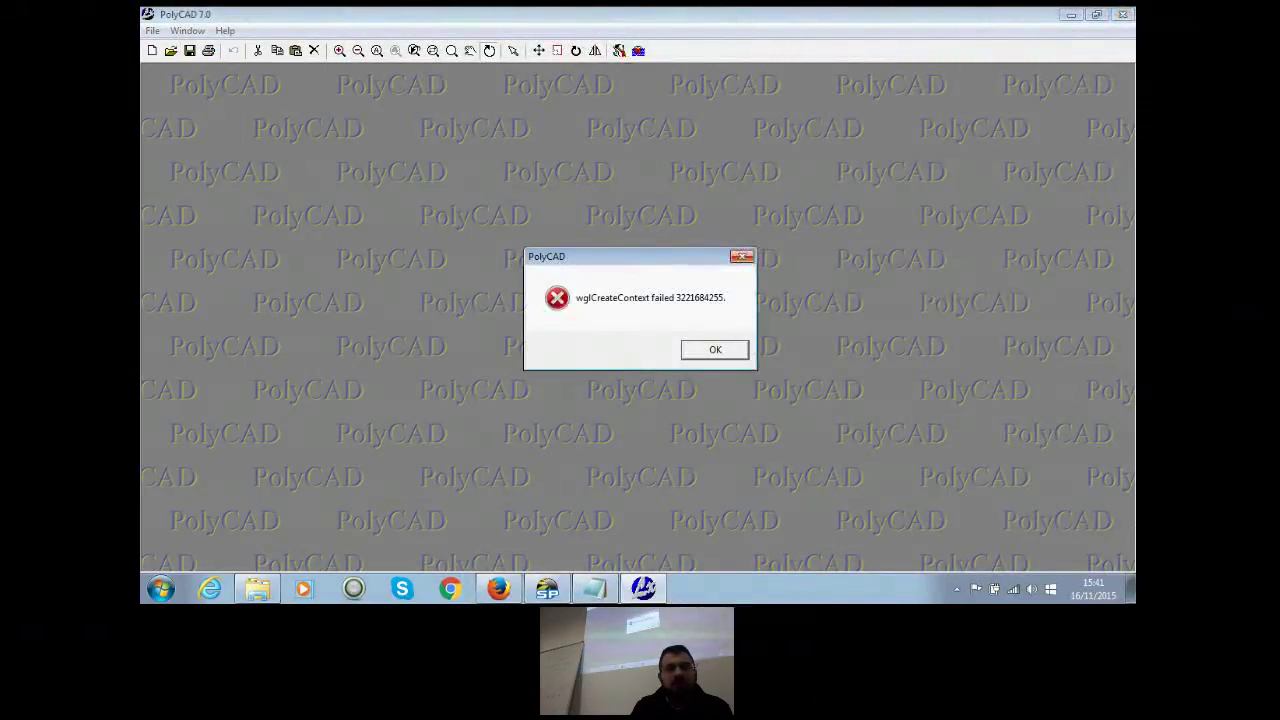
key("Return")
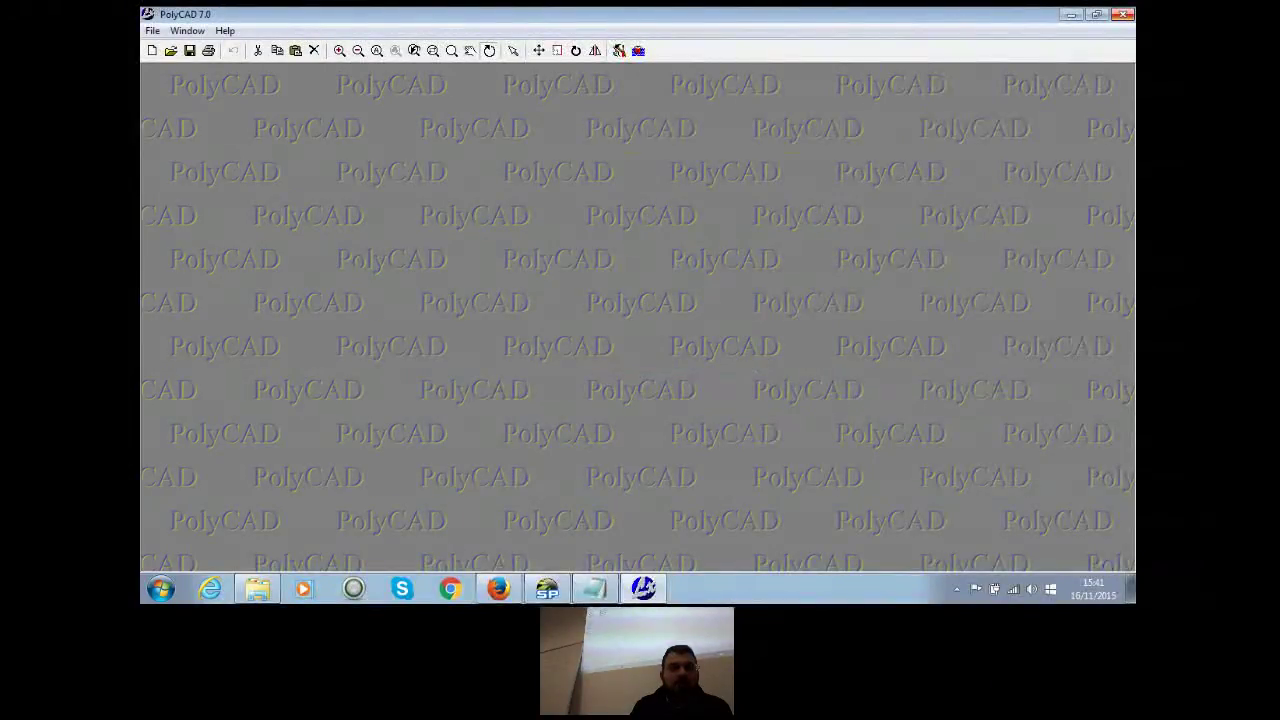
Step: Close PolyCAD, relaunch it from PolyCAD.exe and close it again
key("alt+F4")
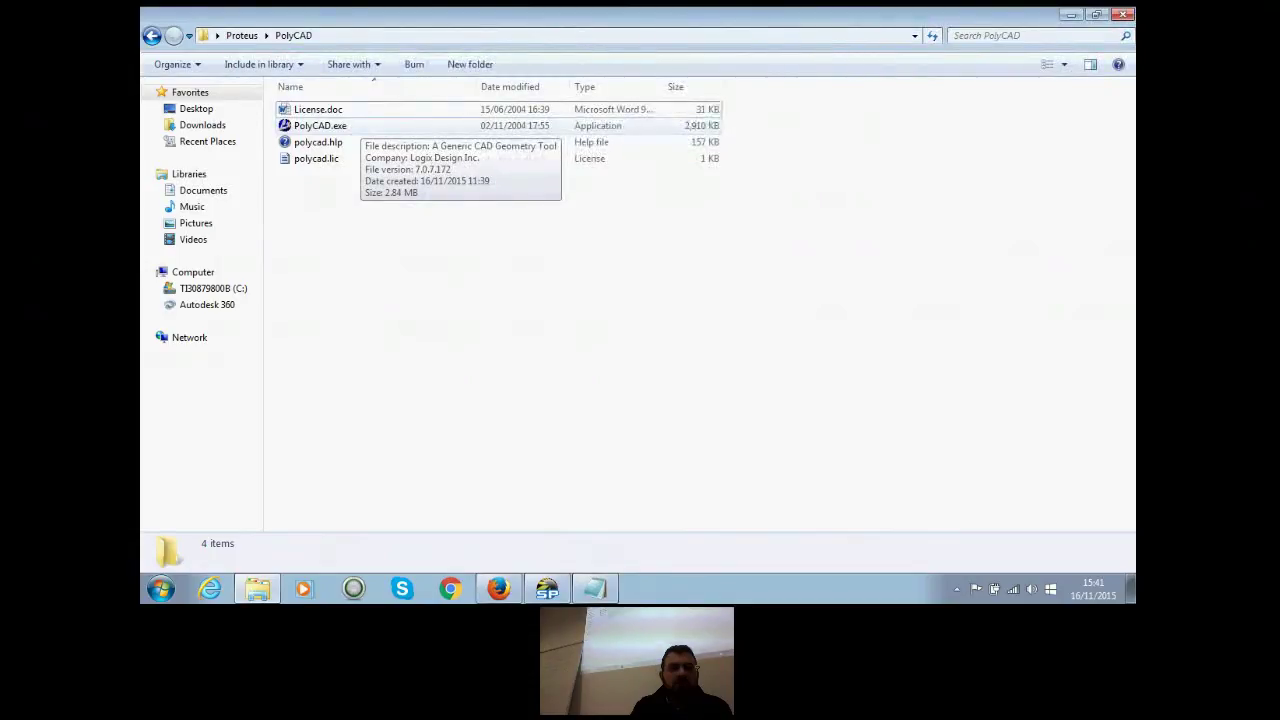
double_click(320, 125)
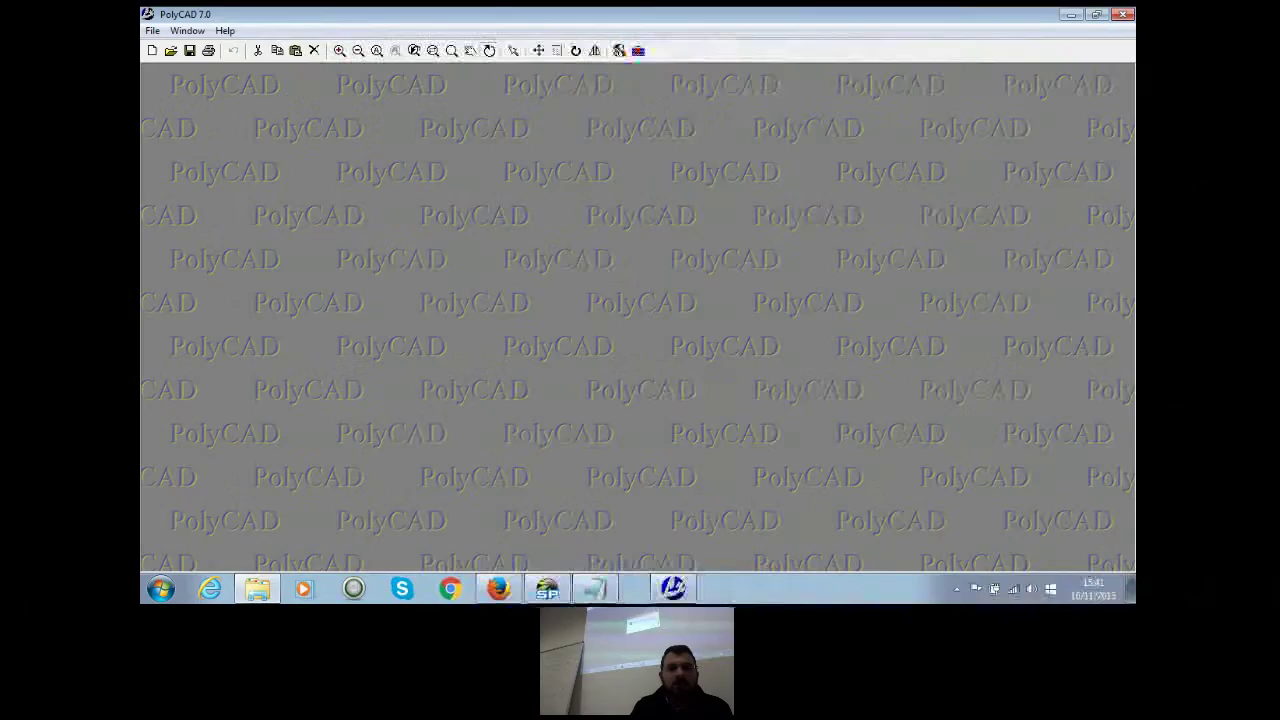
key("Return")
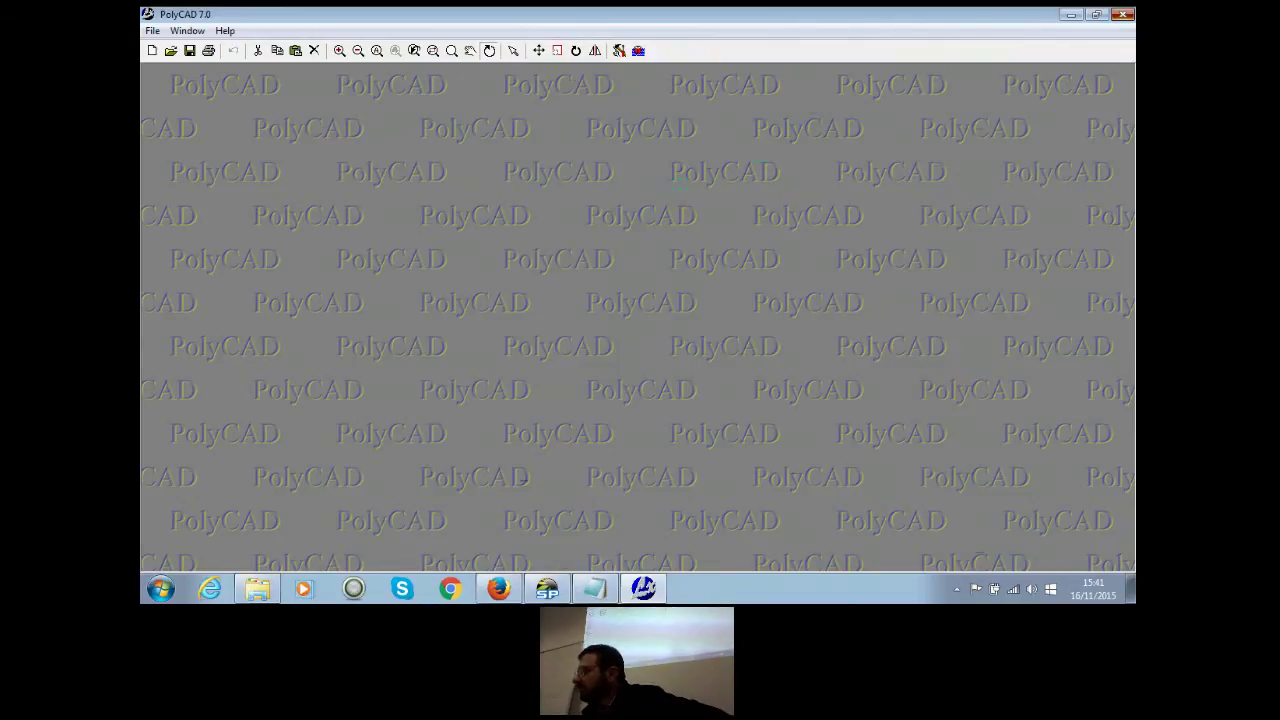
key("alt+F4")
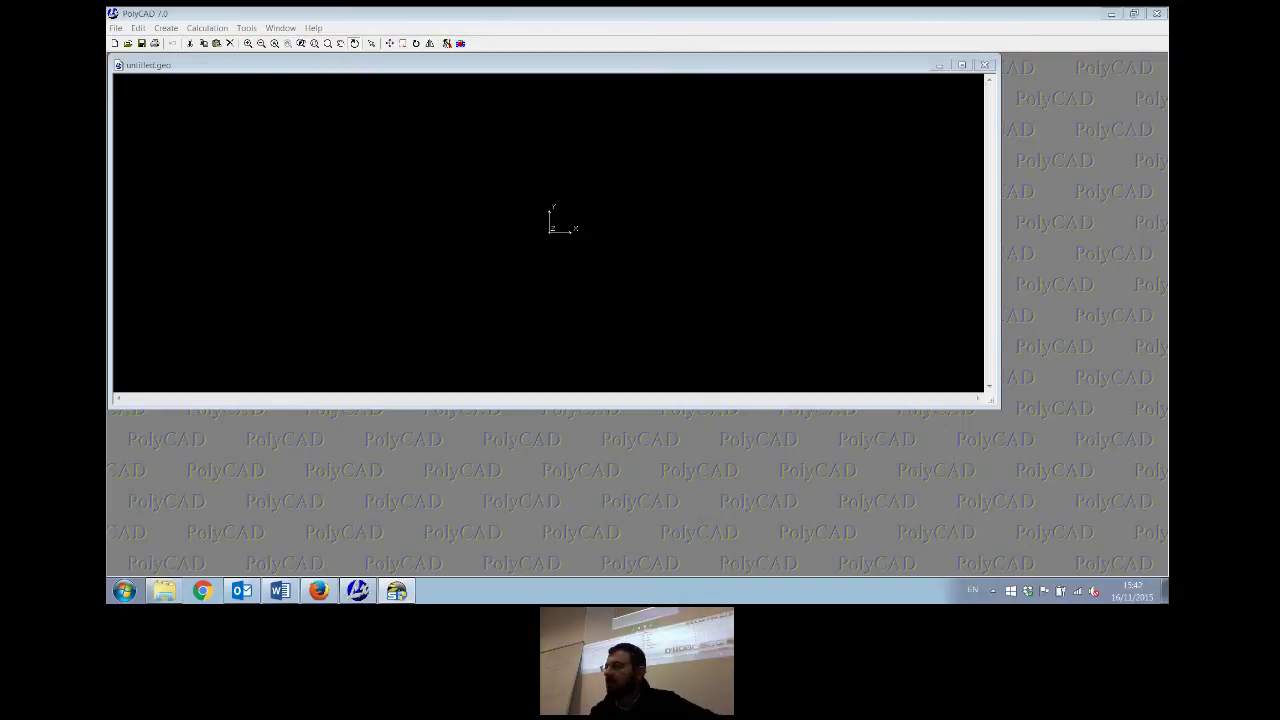
Step: Start importing a Hull Definition SUS file into the empty untitled.geo drawing
key("alt")
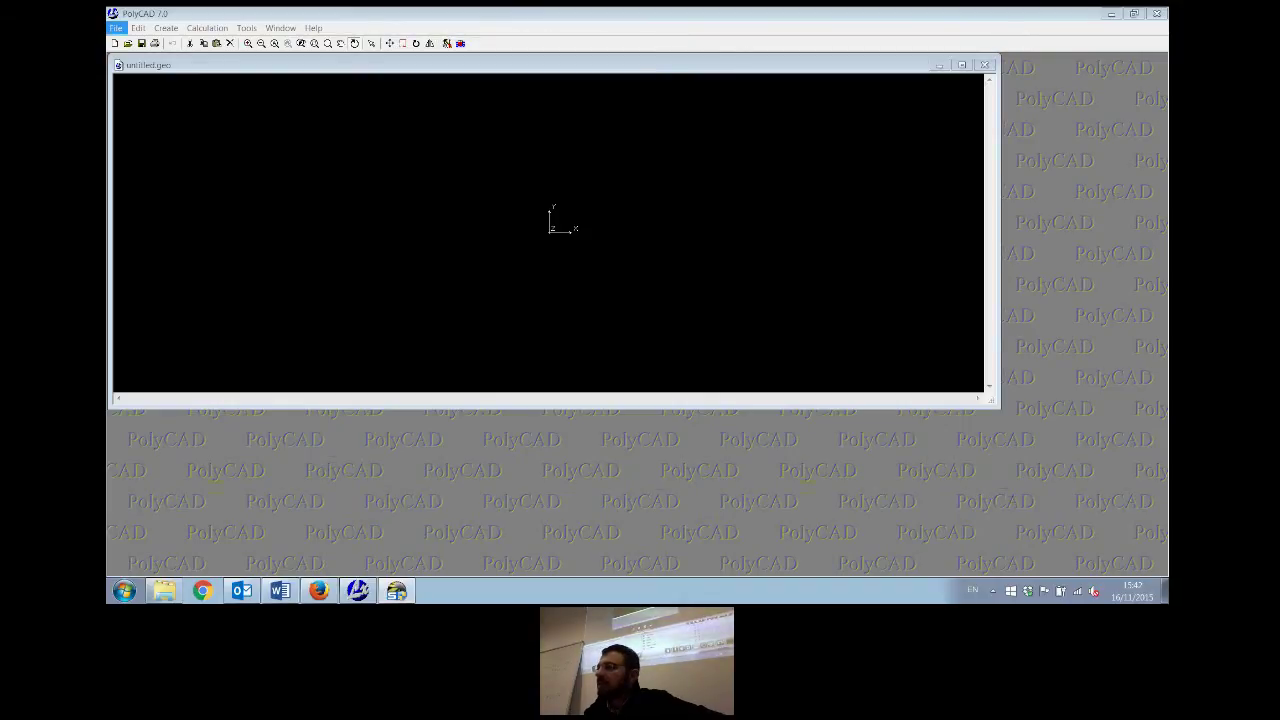
left_click(116, 28)
mouse_move(147, 92)
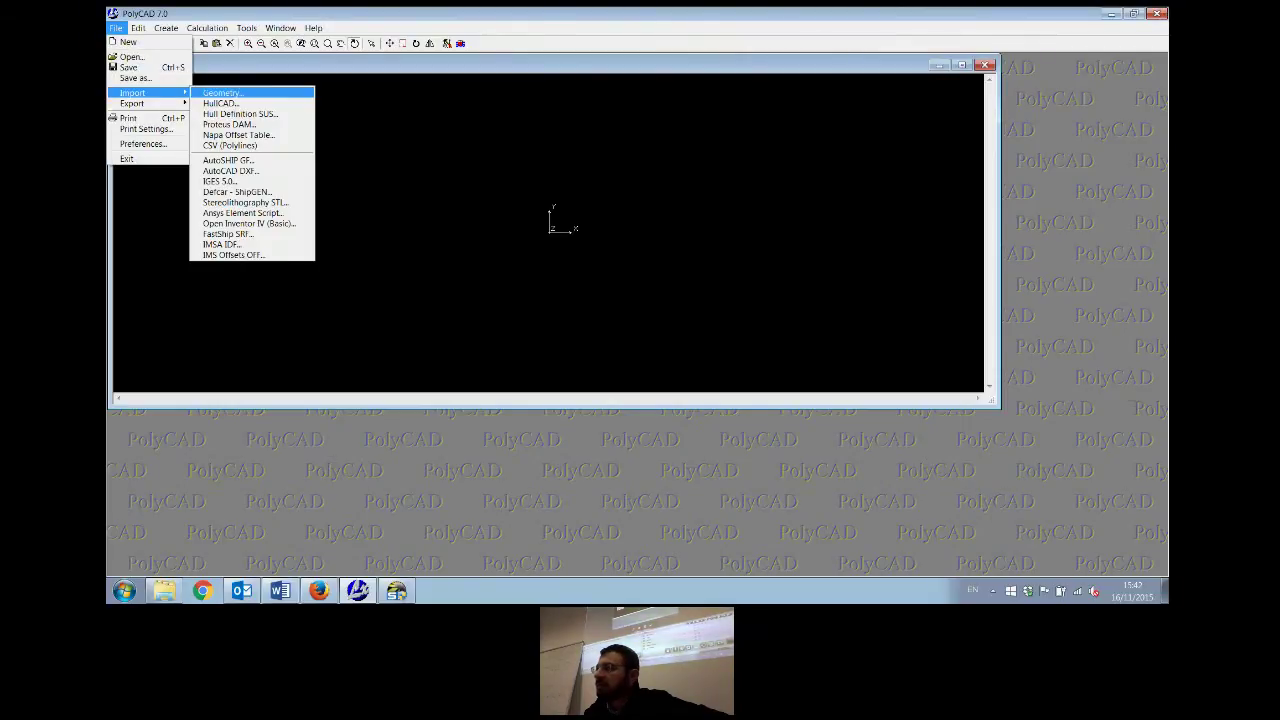
key("Down")
key("Down")
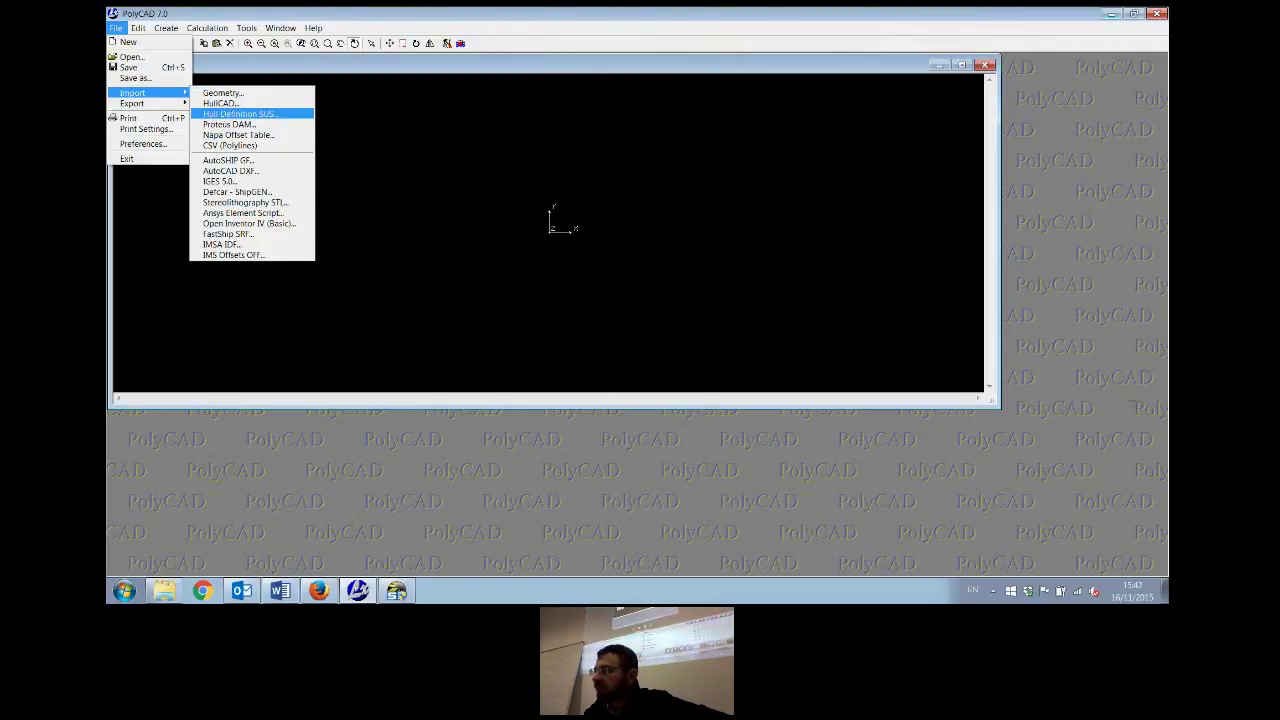
key("Return")
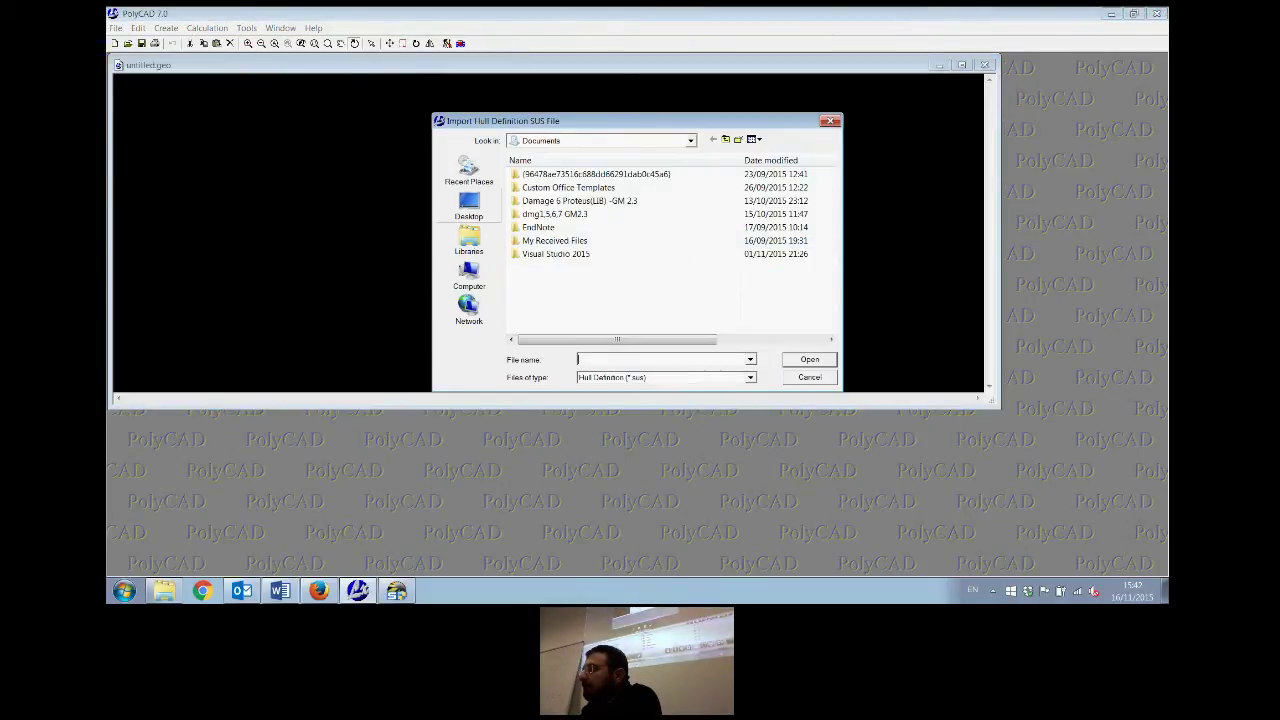
Step: Import the PRR01 hull definition file from the Desktop folder Proteus, under Proteus tutorial and its PRR01 subfolder
left_click(469, 205)
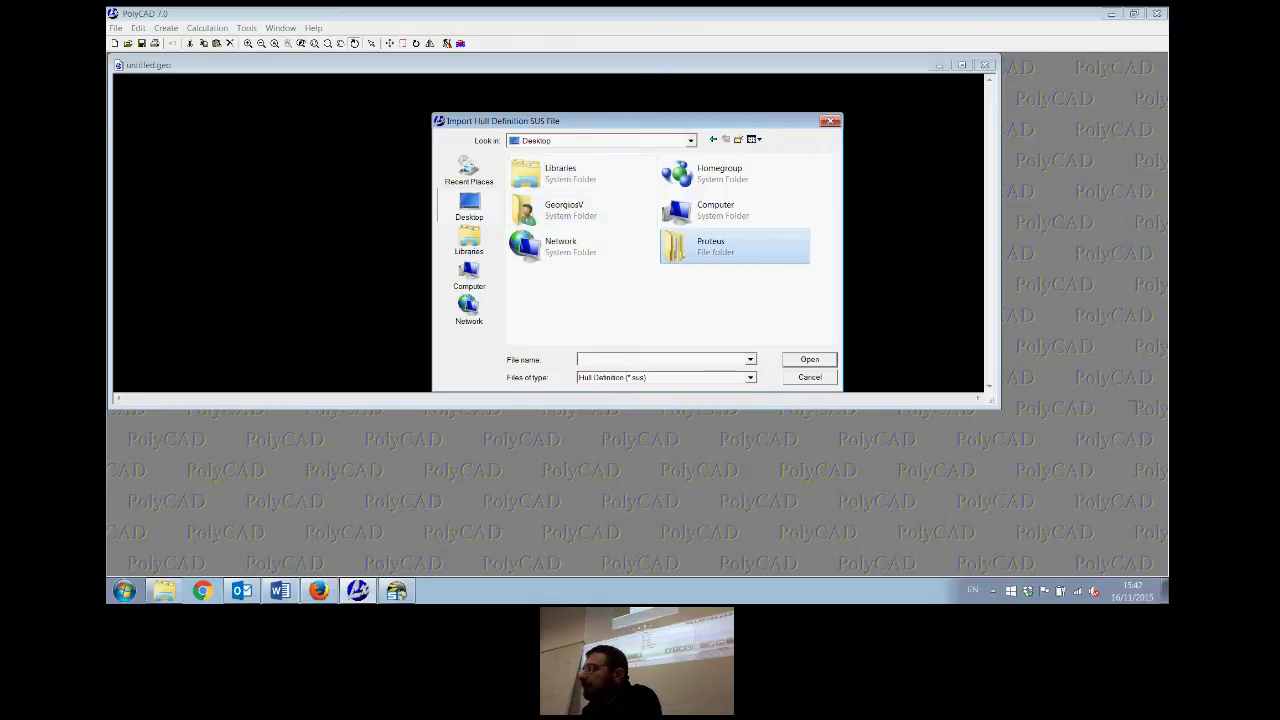
double_click(712, 246)
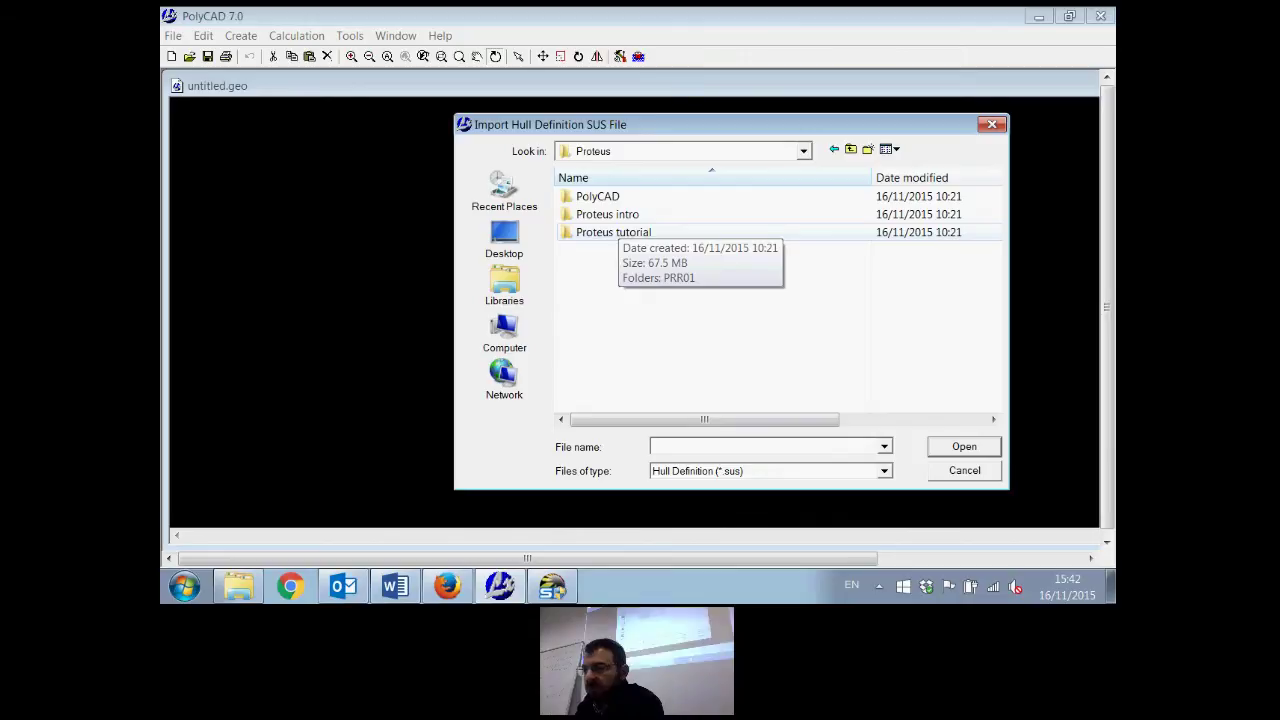
left_click(618, 232)
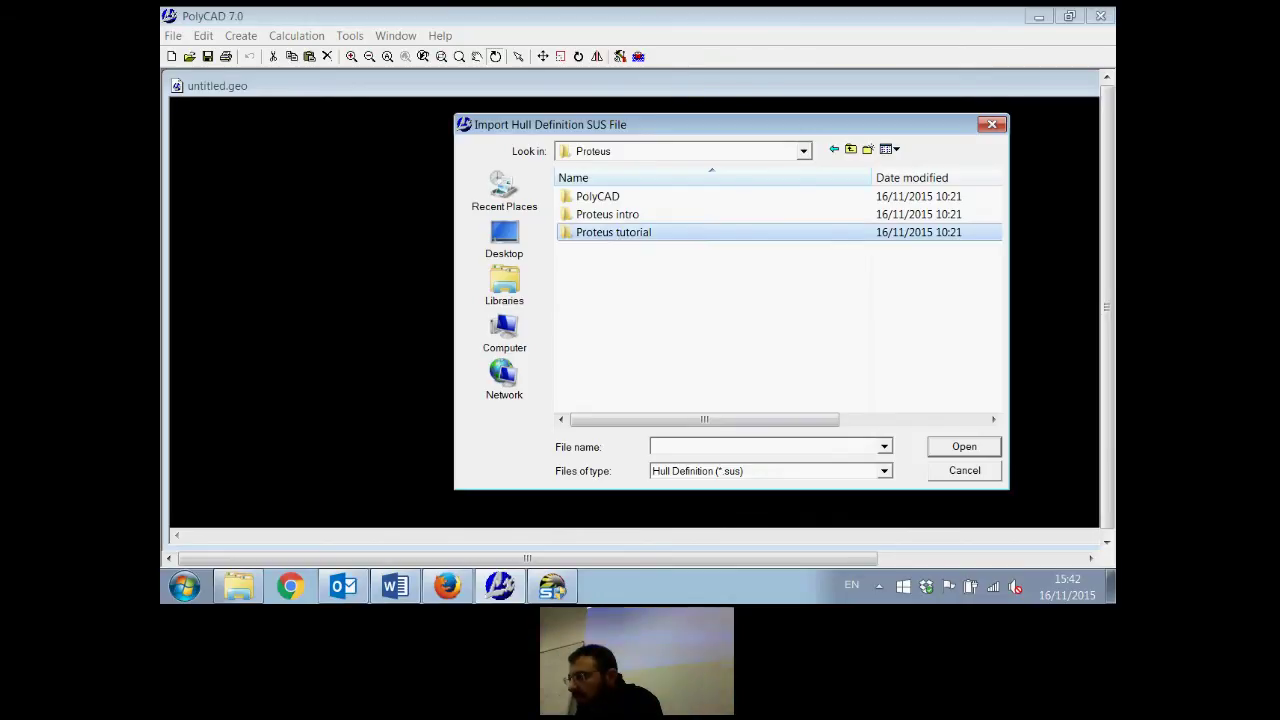
key("Return")
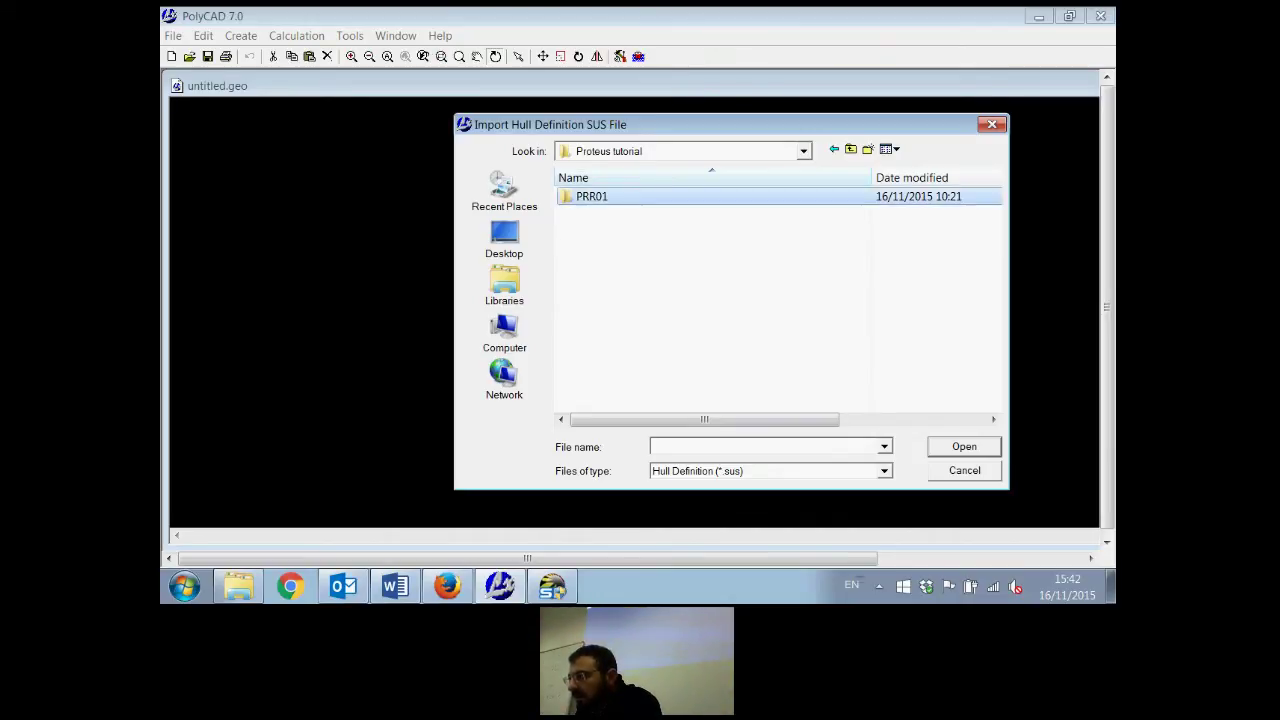
key("F2")
key("Return")
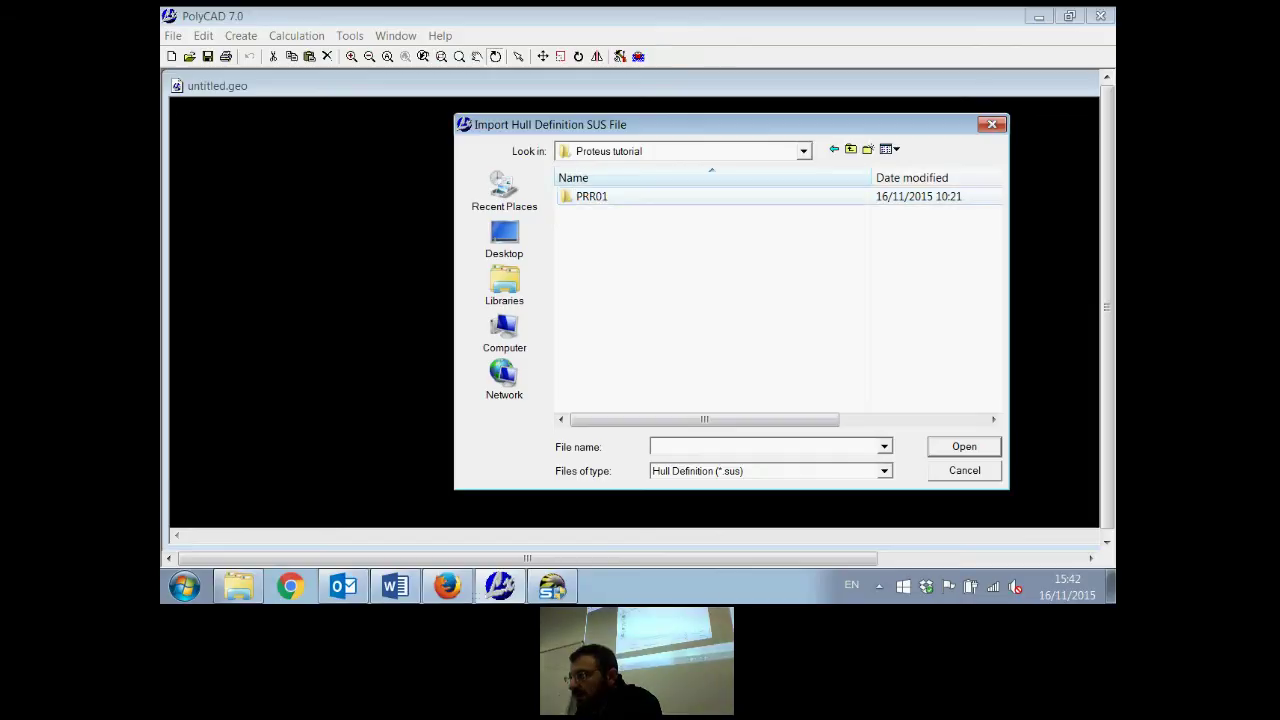
key("Return")
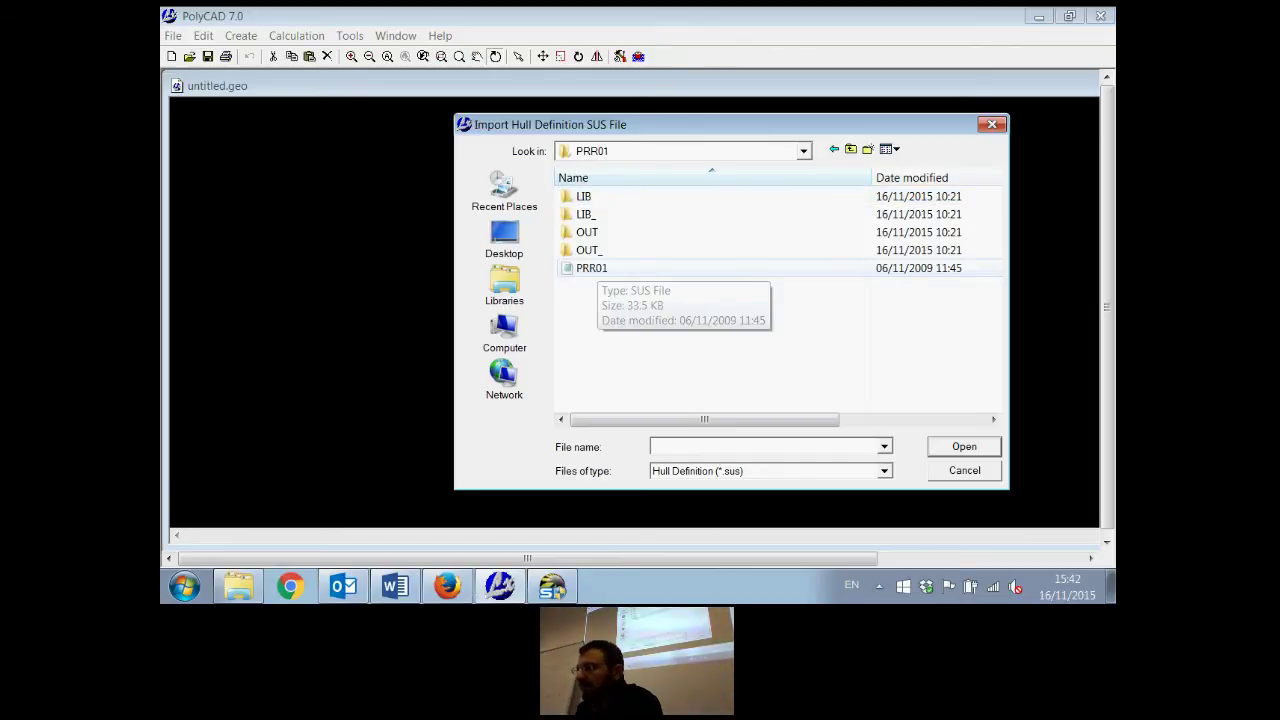
double_click(590, 268)
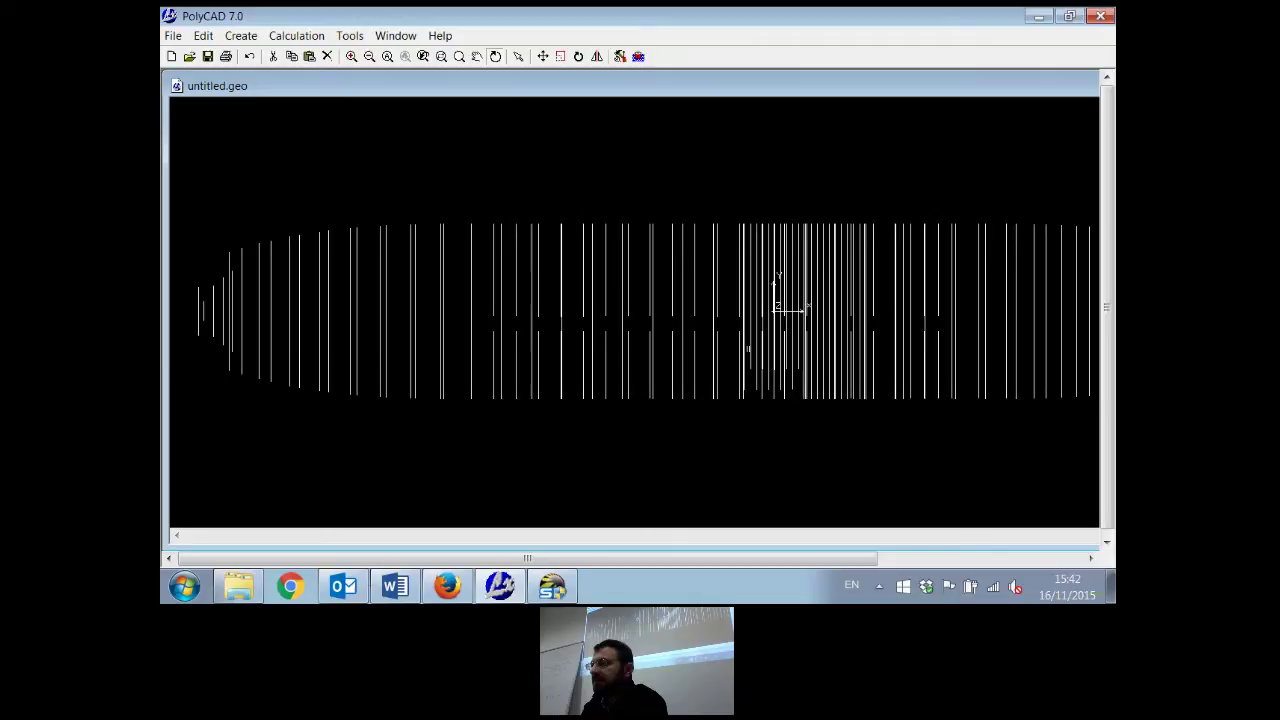
Step: Examine the imported hull sections as a 3D wireframe from several angles, with the full length of the ship in view
left_click_drag(748, 349, 840, 290)
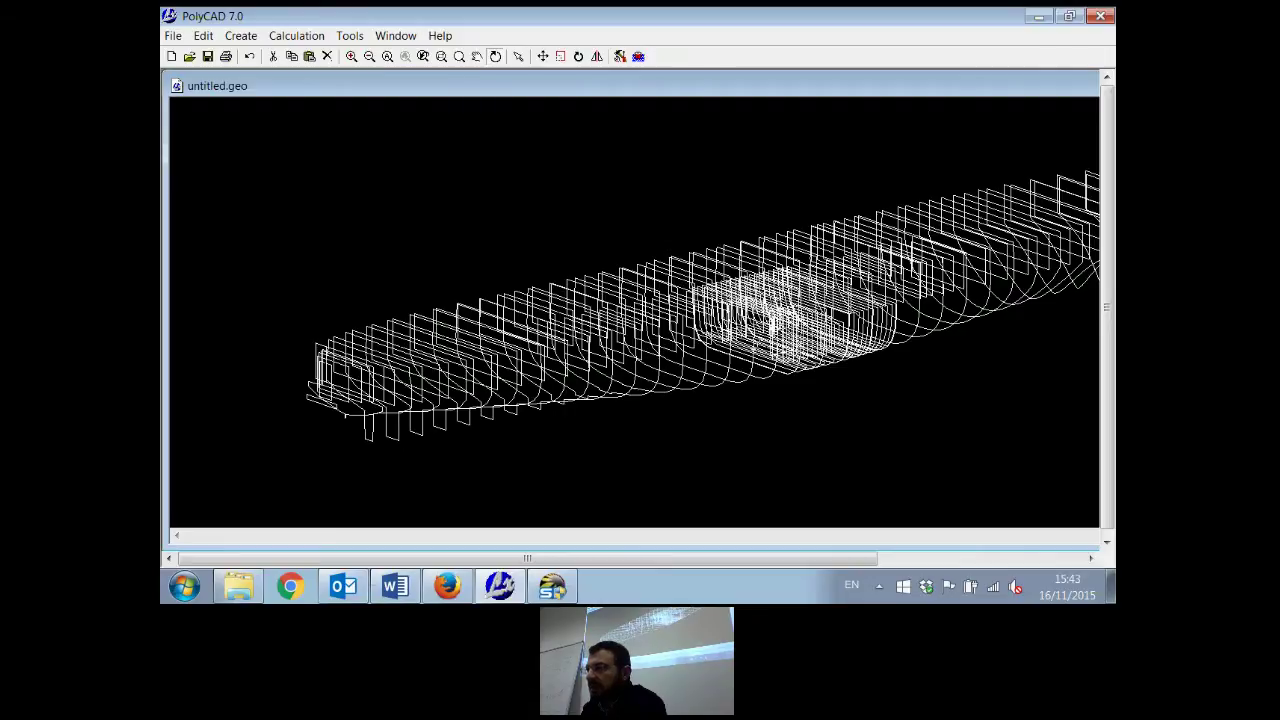
left_click(369, 56)
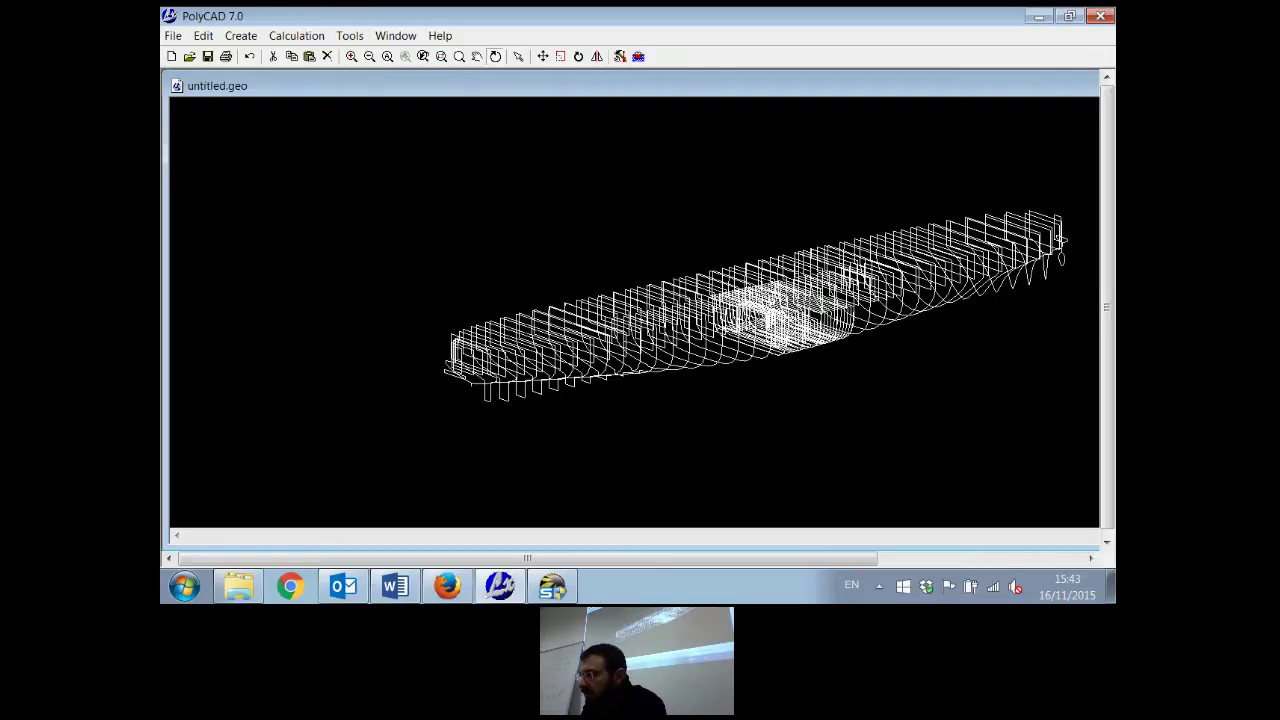
left_click_drag(820, 310, 744, 306)
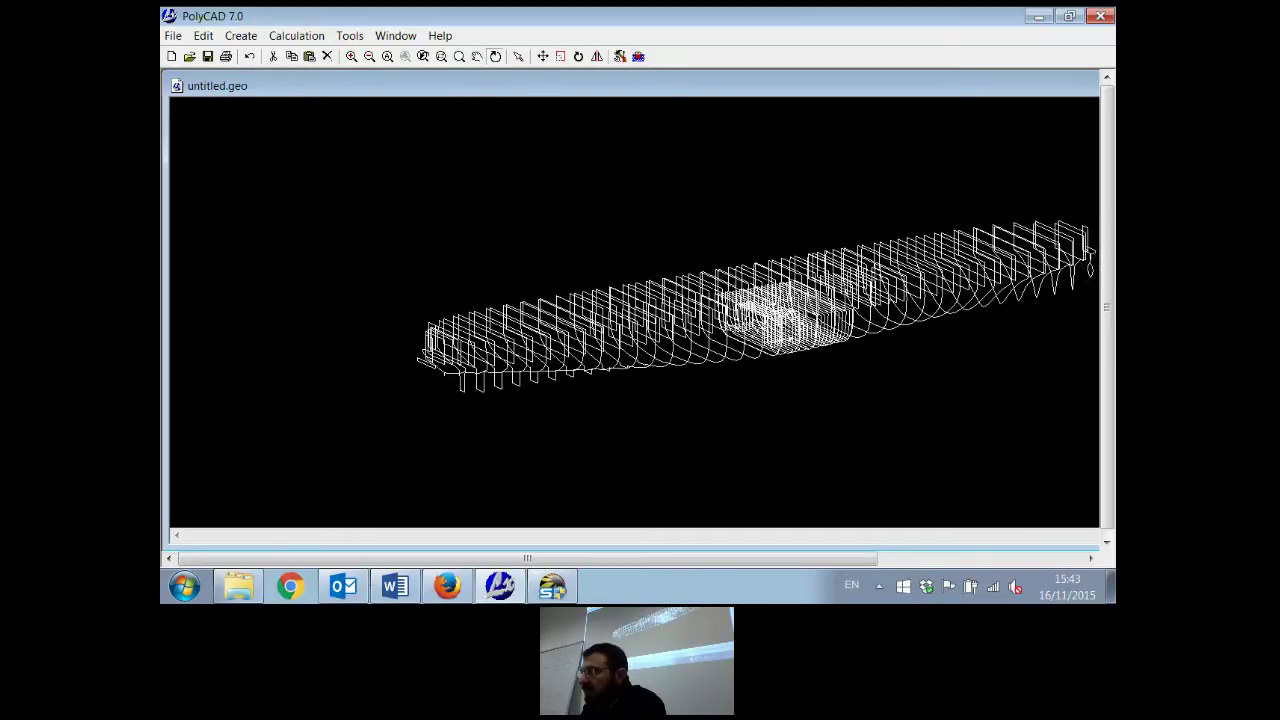
key("alt+Tab")
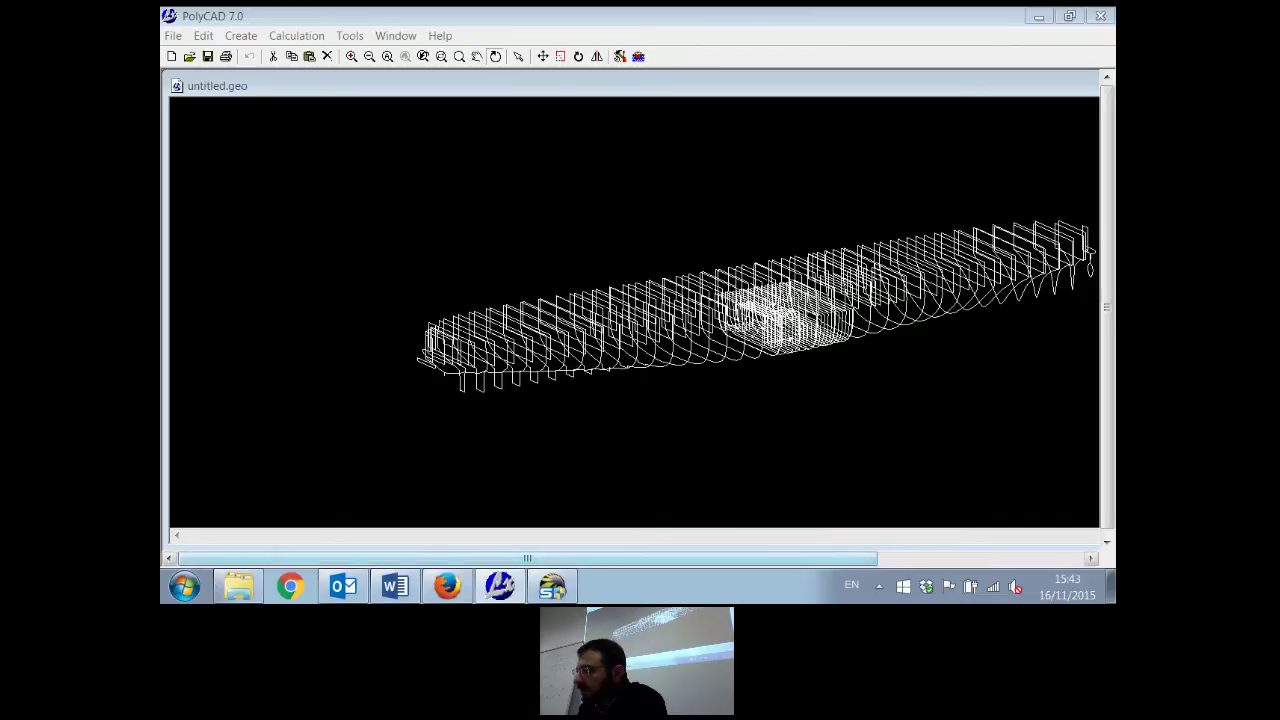
mouse_move(527, 558)
left_mouse_down()
mouse_move(670, 558)
mouse_move(643, 558)
left_mouse_up()
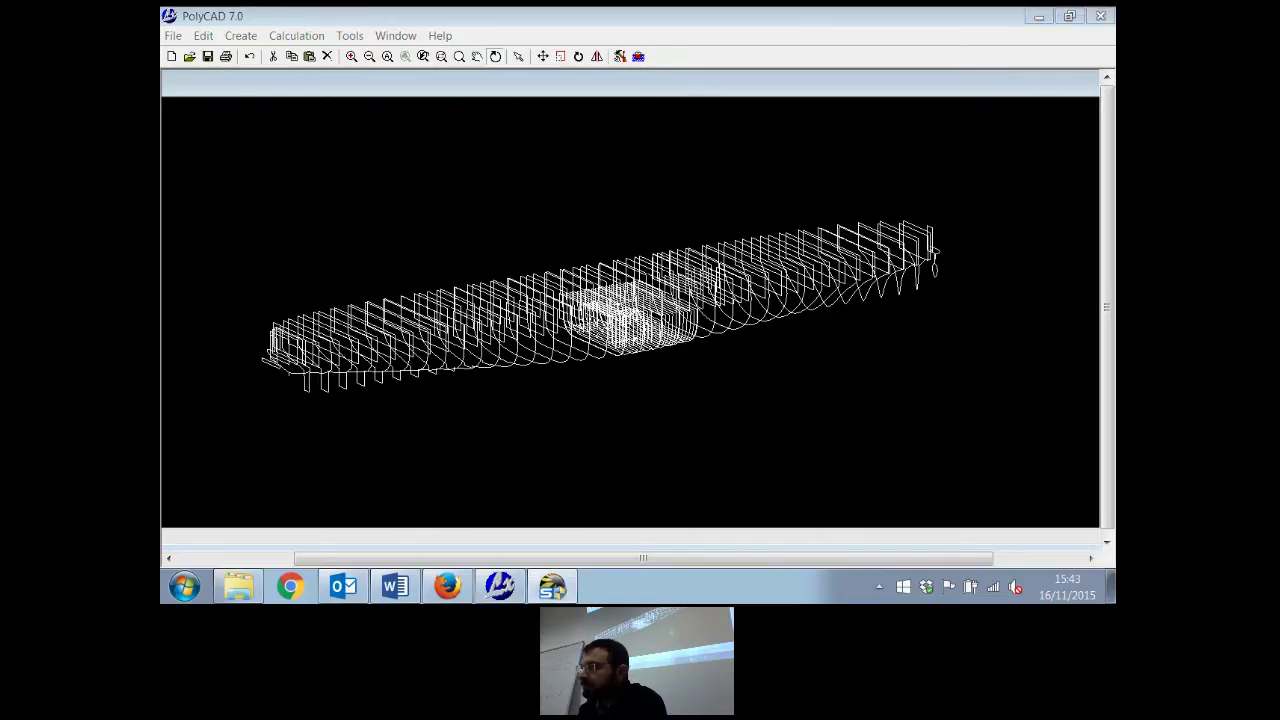
left_click(625, 298)
mouse_move(625, 298)
left_mouse_down()
mouse_move(600, 305)
mouse_move(625, 298)
left_mouse_up()
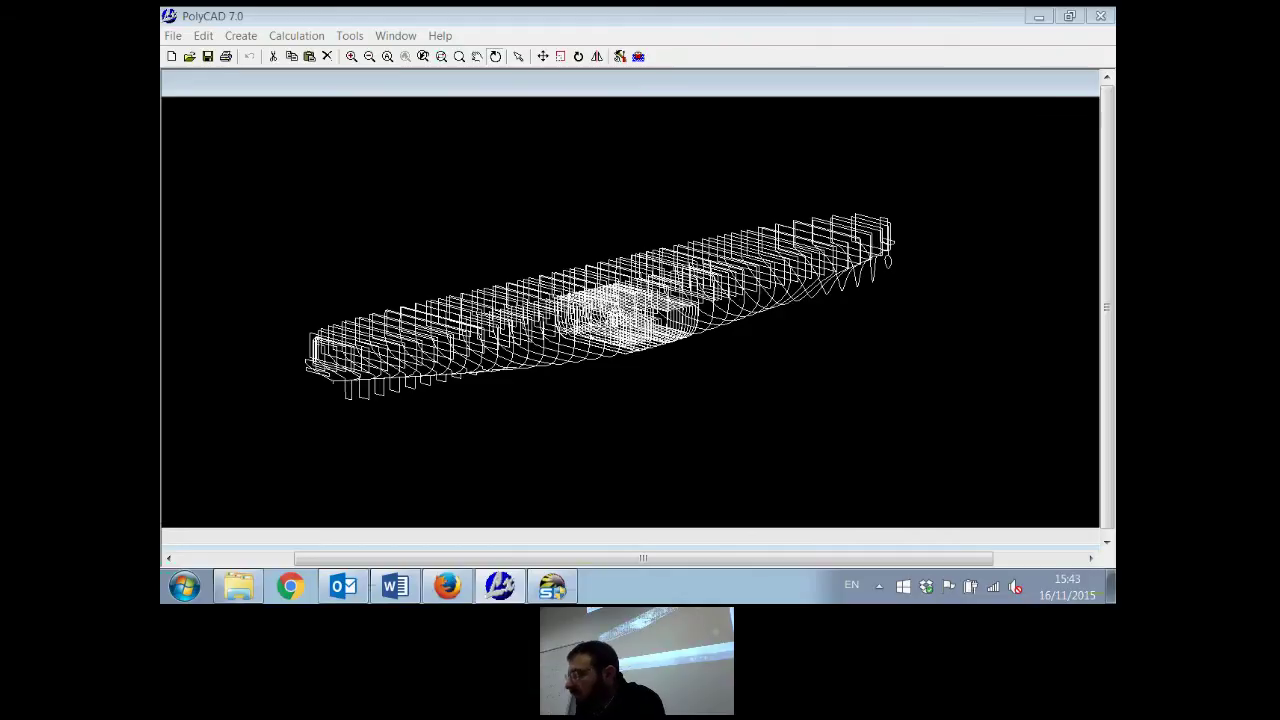
Step: Maximise the untitled.geo drawing window that shows the imported hull sections
left_click_drag(643, 558, 732, 558)
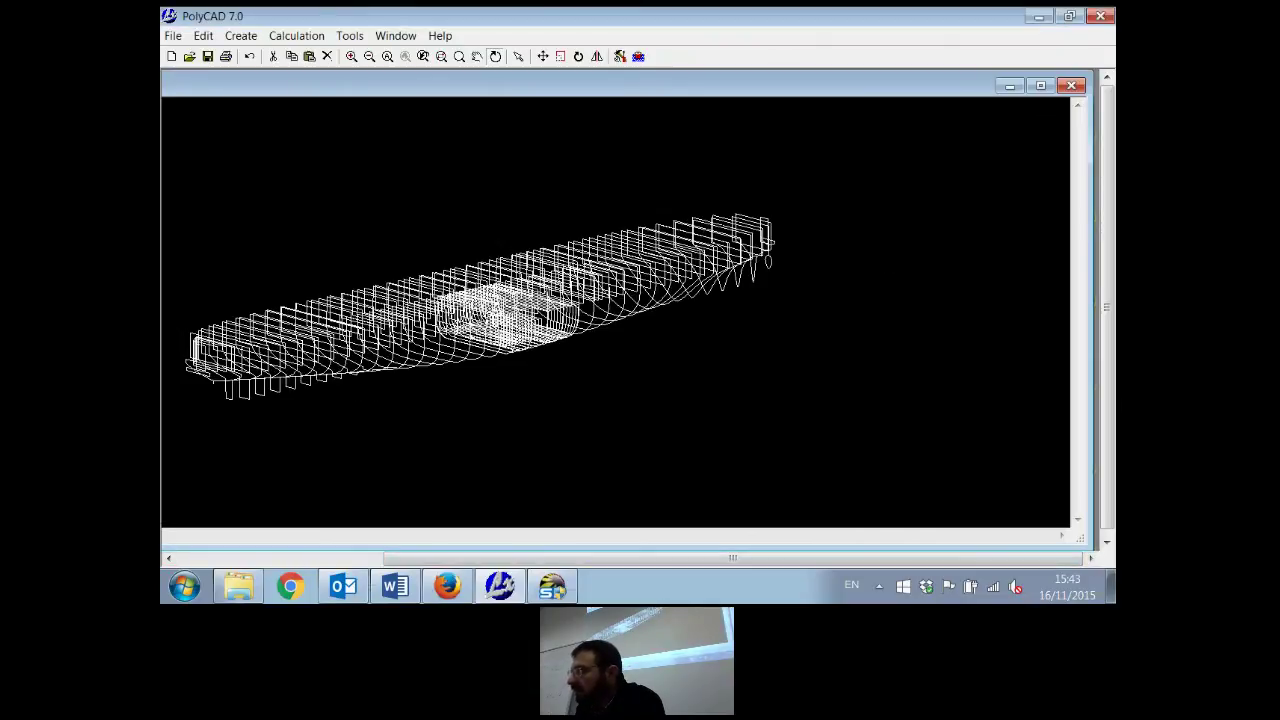
left_click(1040, 86)
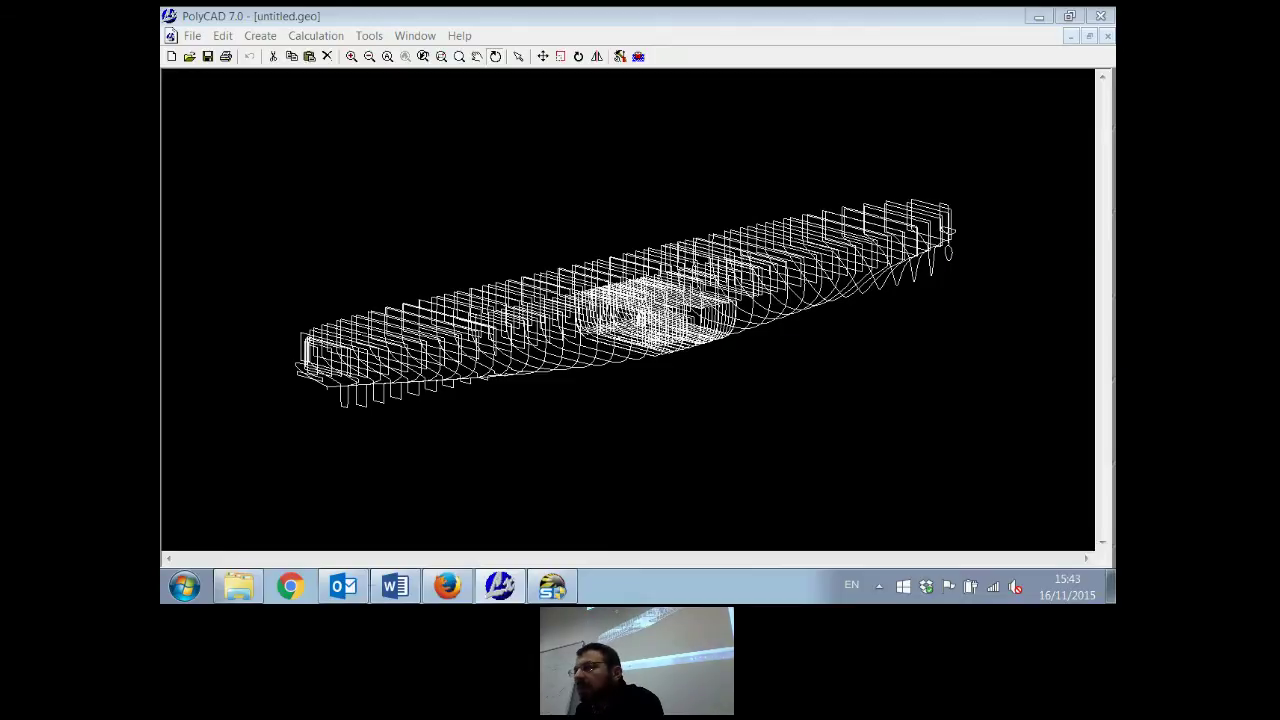
left_click(192, 35)
mouse_move(222, 35)
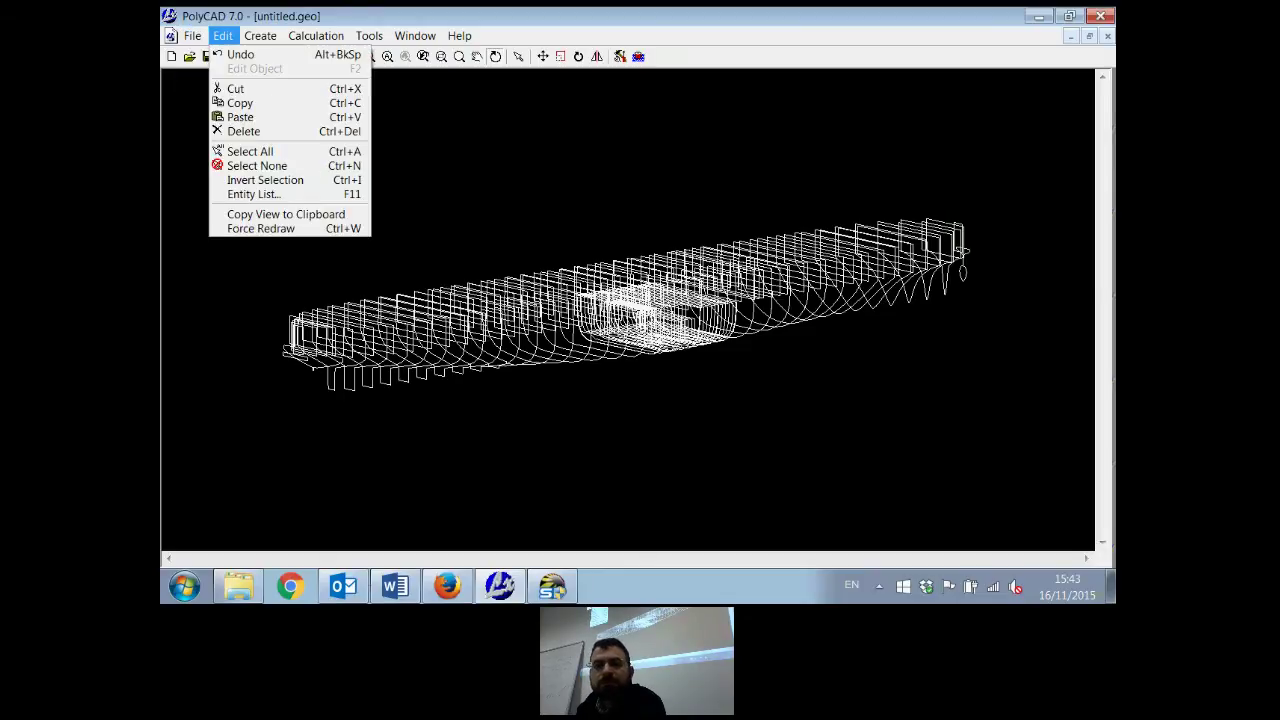
key("Right")
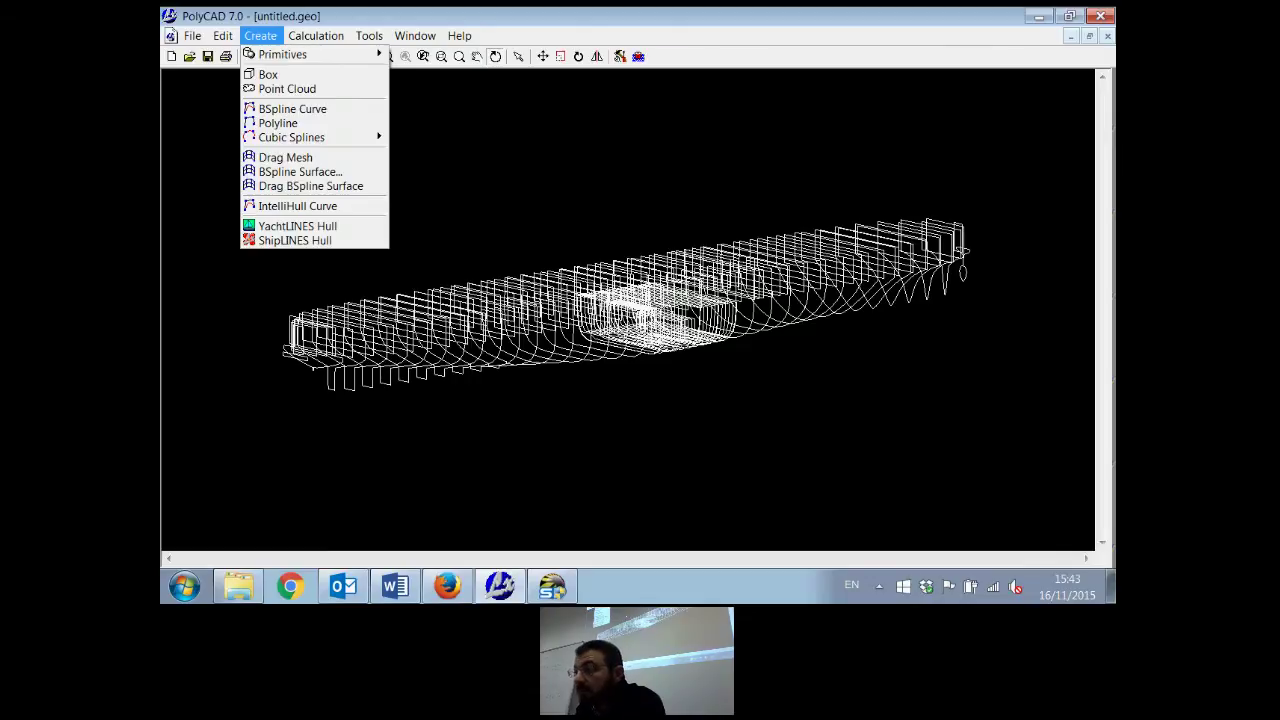
key("Escape")
Step: Set the visibility of the drawing to show all objects
left_click_drag(700, 285, 780, 305)
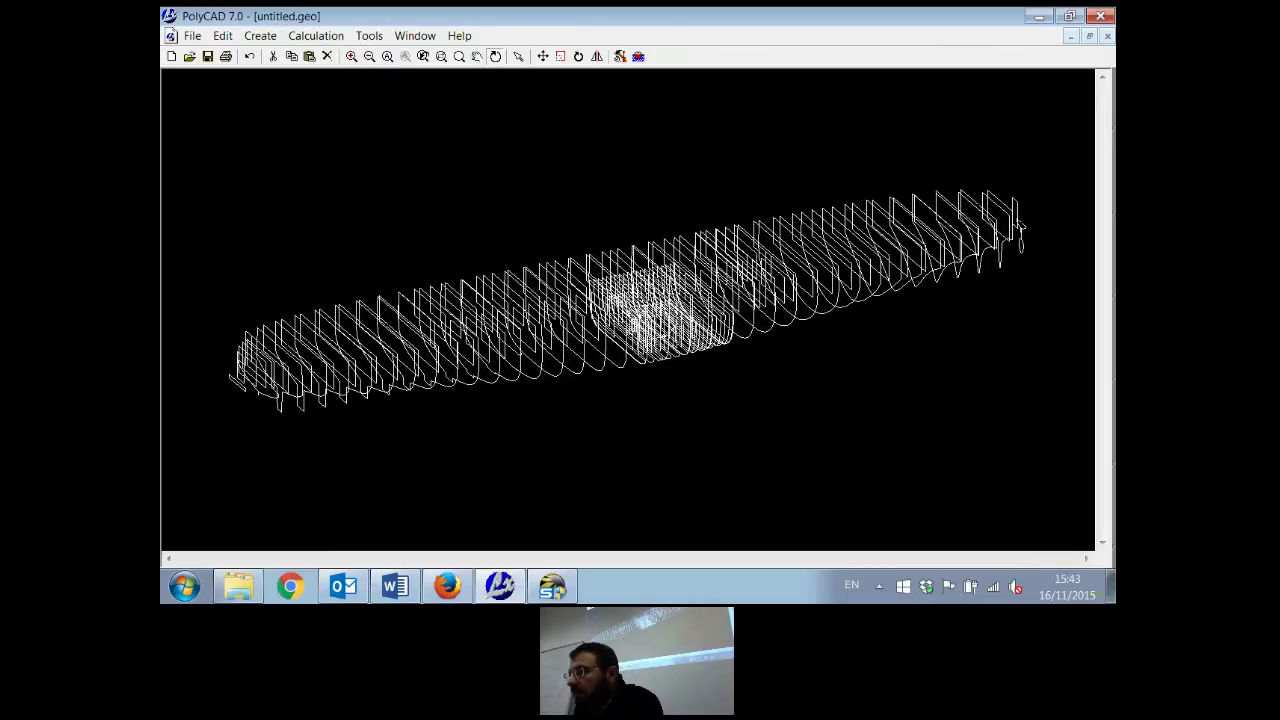
right_click(780, 305)
mouse_move(820, 335)
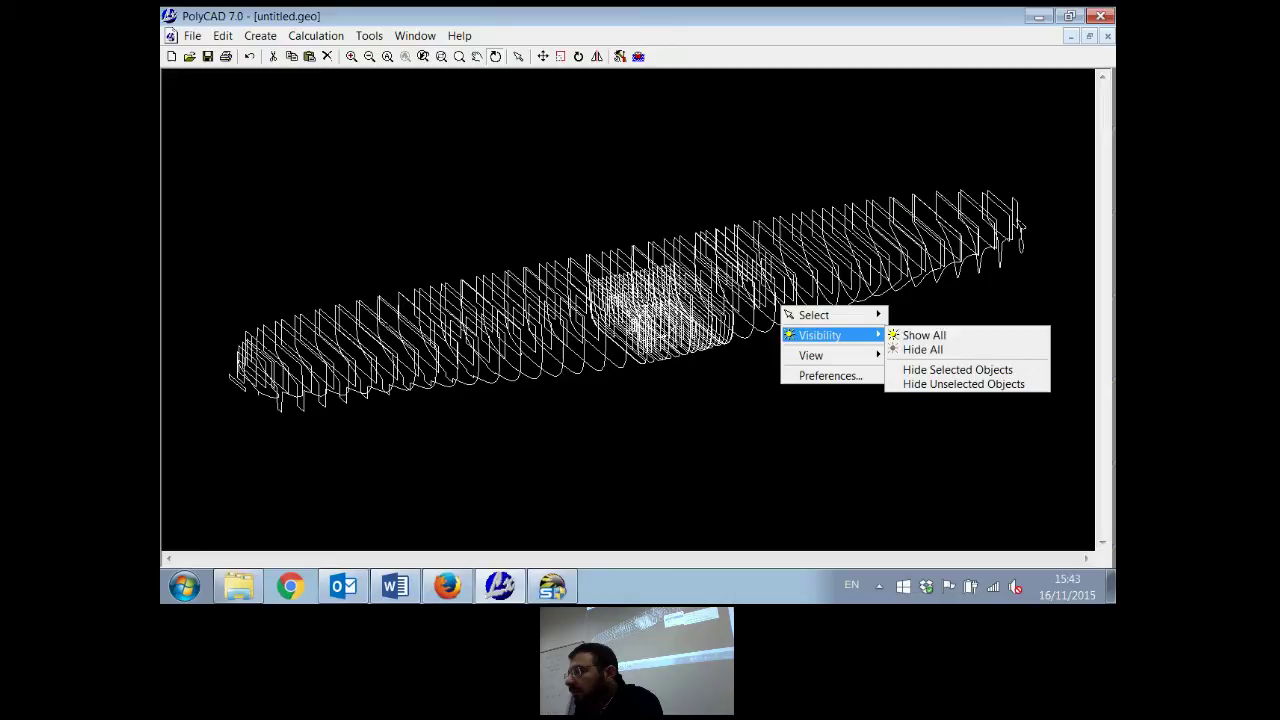
left_click(922, 332)
Step: View the New Colors settings in the PolyCAD preferences and close the preferences
right_click(783, 393)
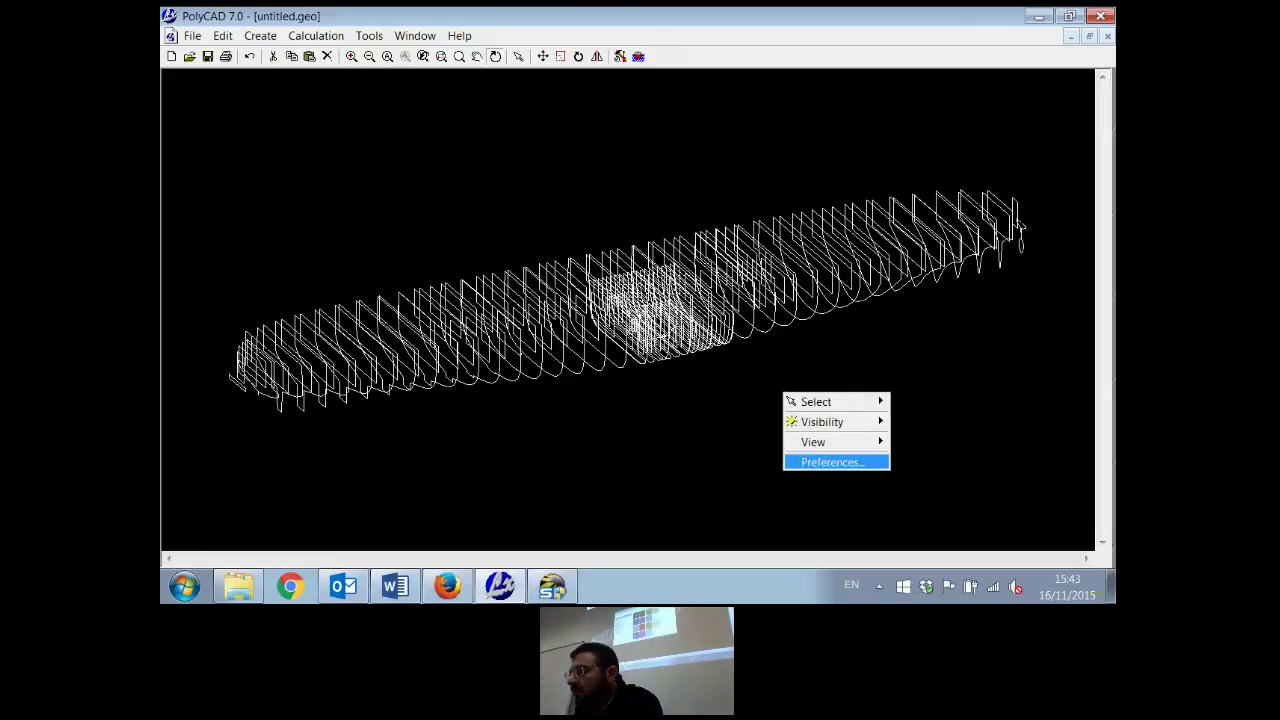
left_click(832, 462)
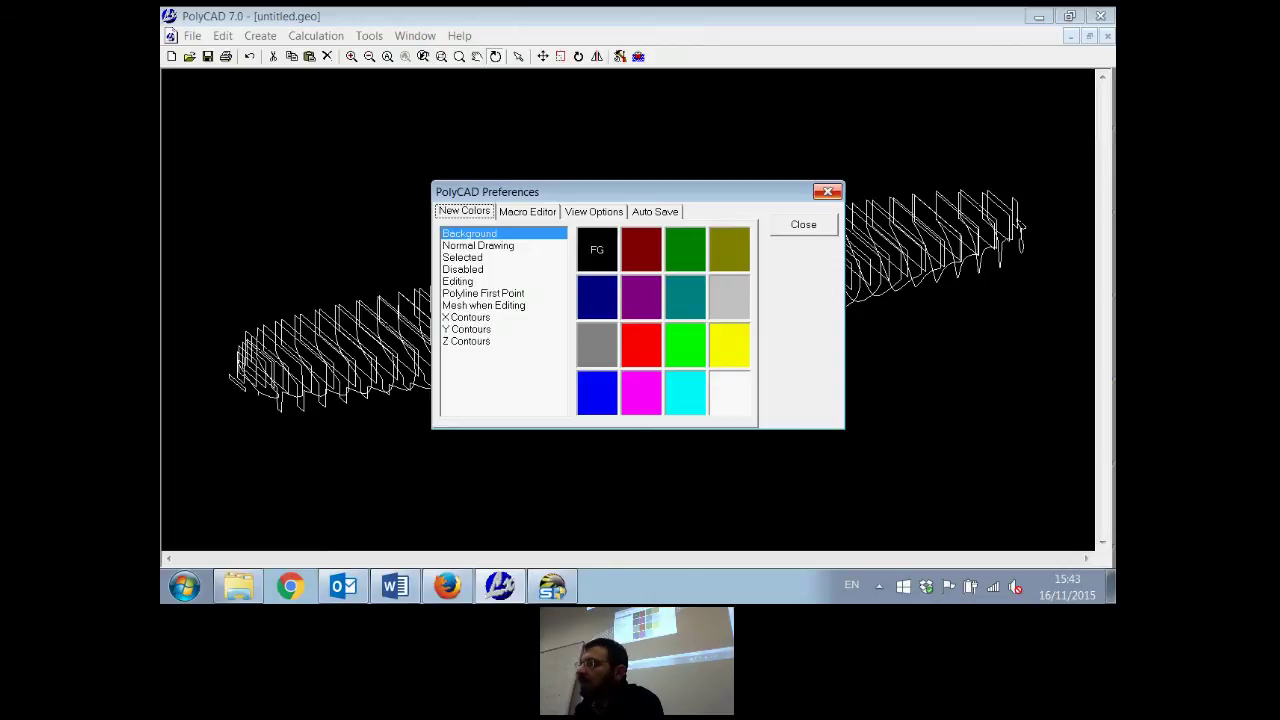
left_click(827, 191)
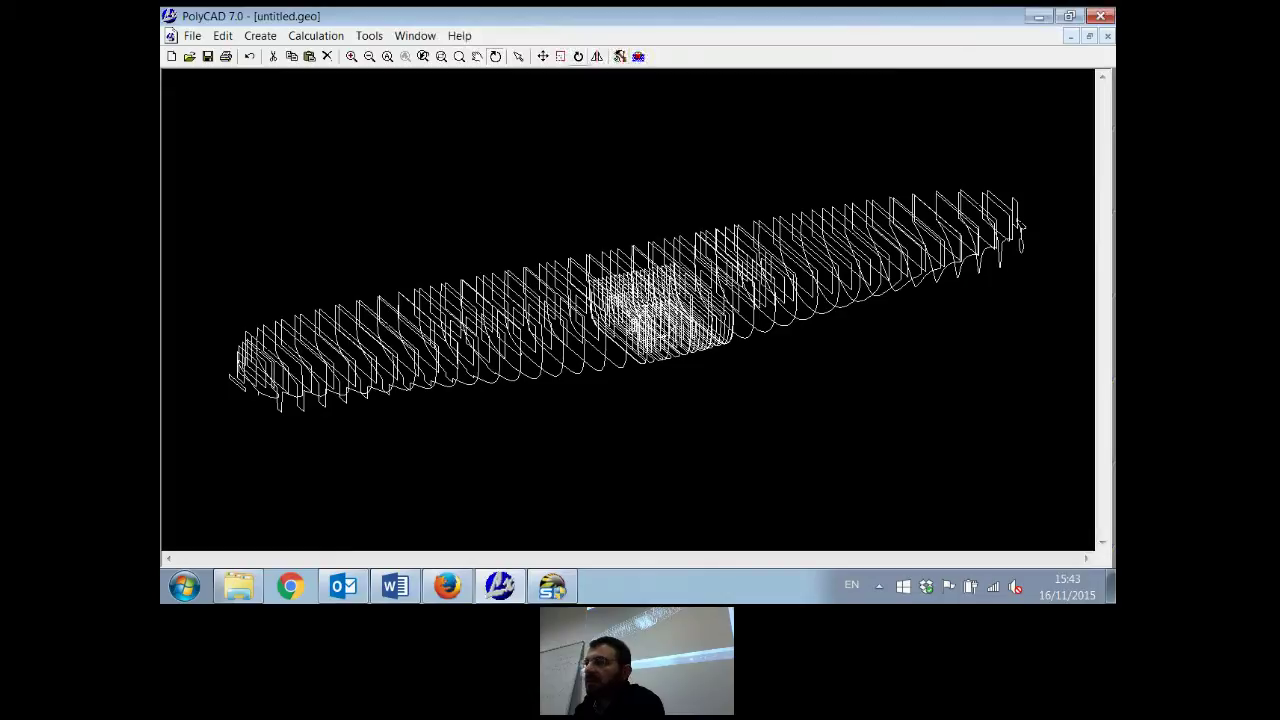
left_click(459, 36)
key("Left")
key("Left")
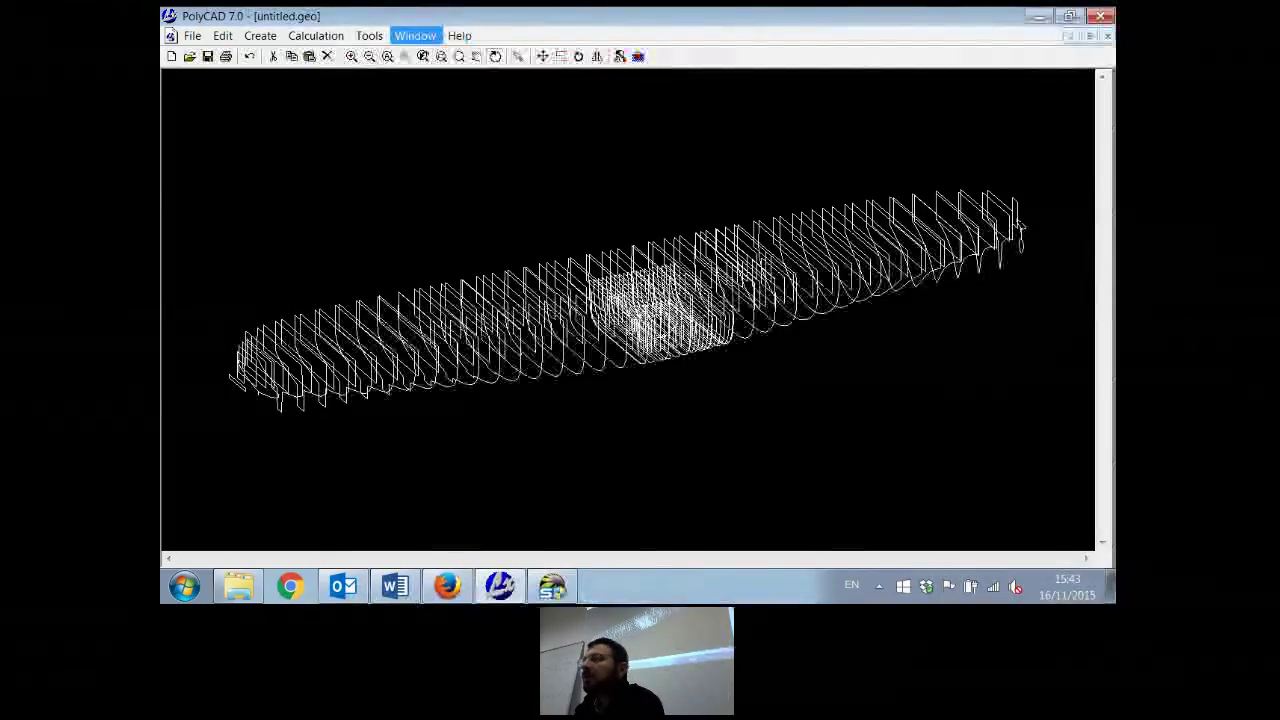
key("Down")
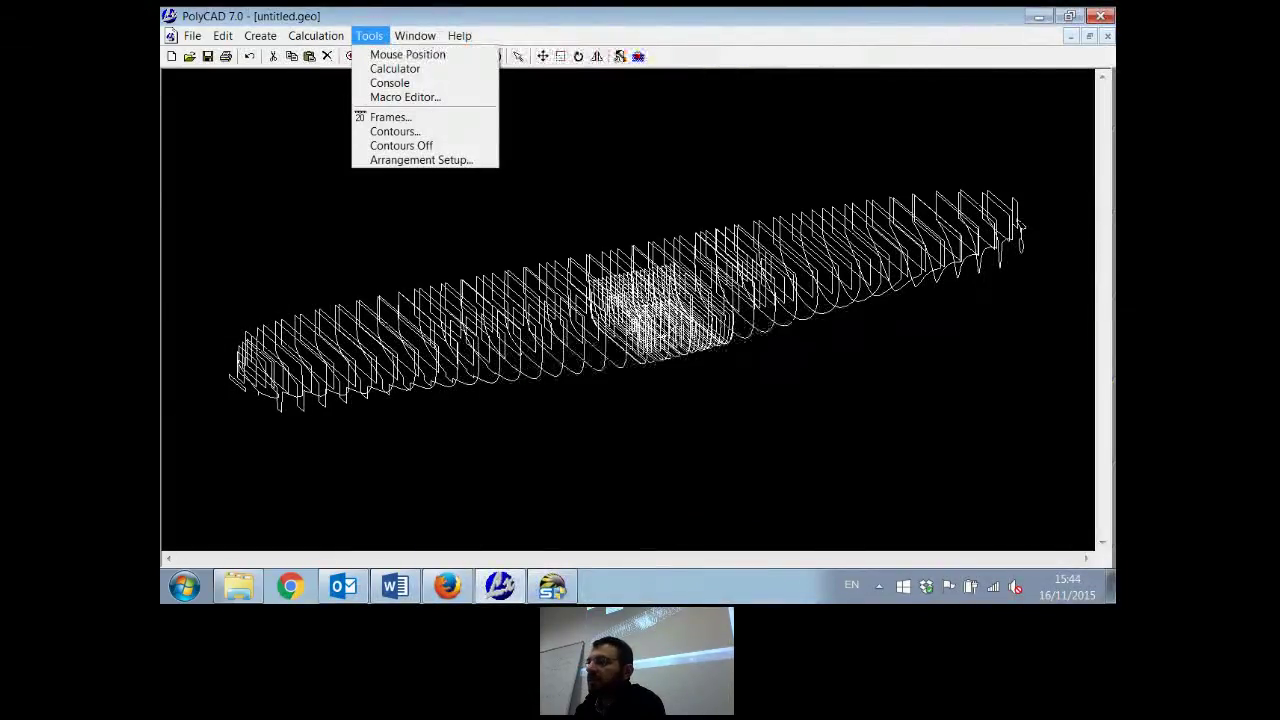
key("Right")
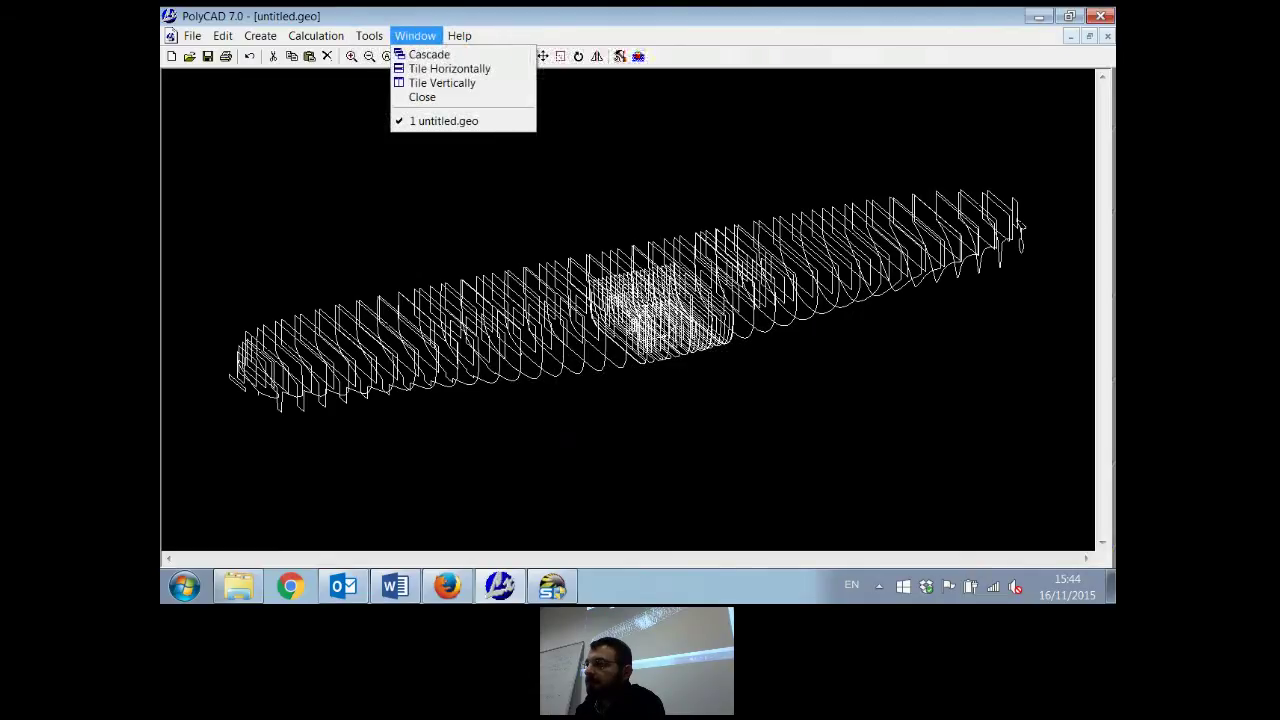
key("Right")
key("Left")
key("Left")
key("Left")
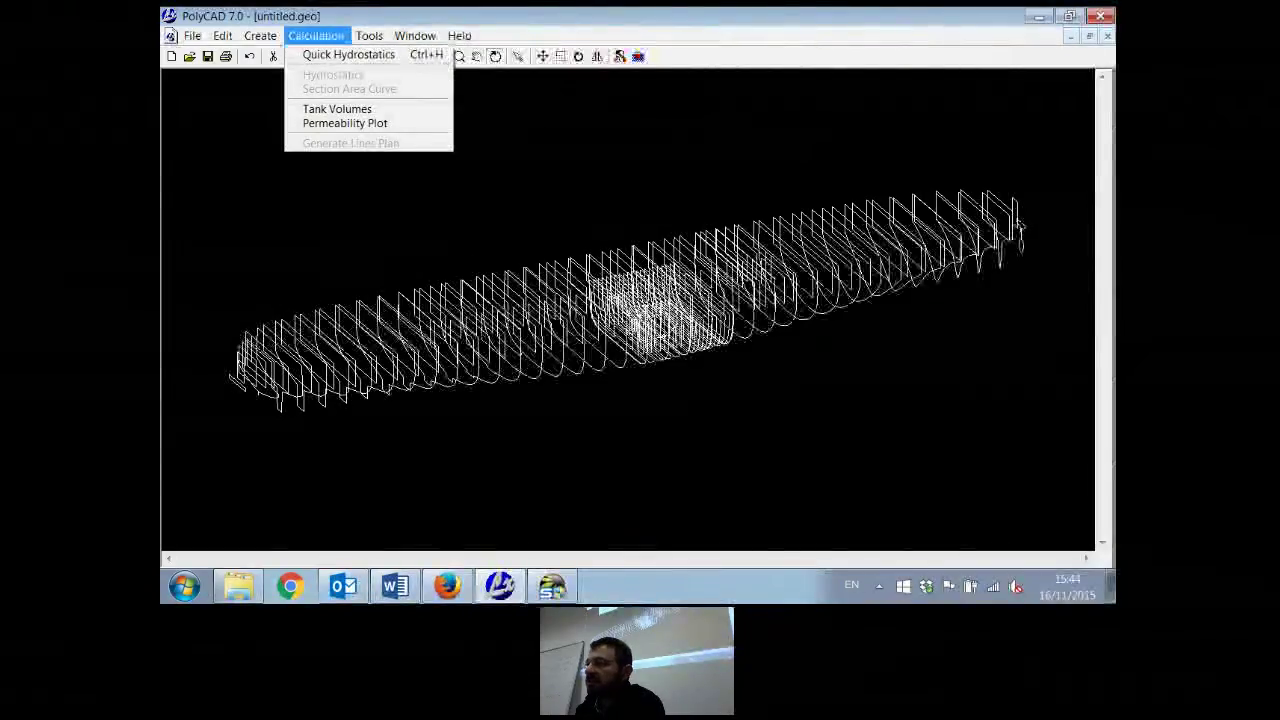
key("Left")
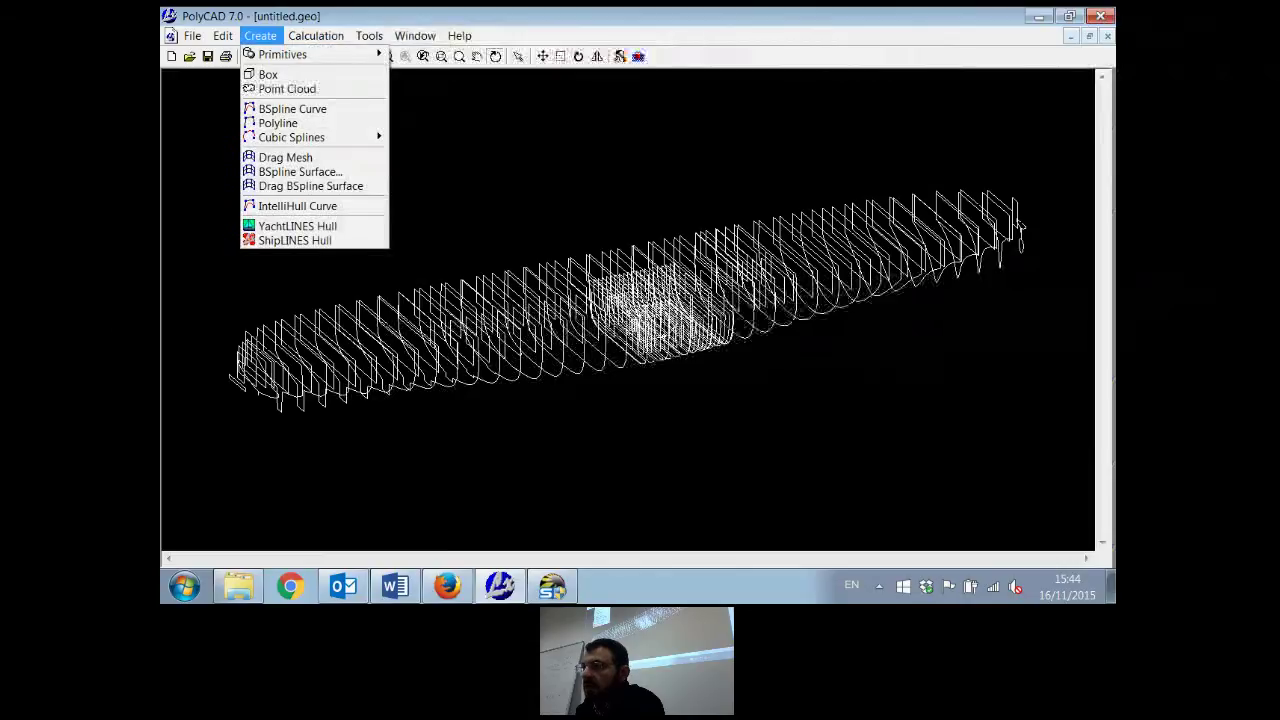
key("Left")
key("Left")
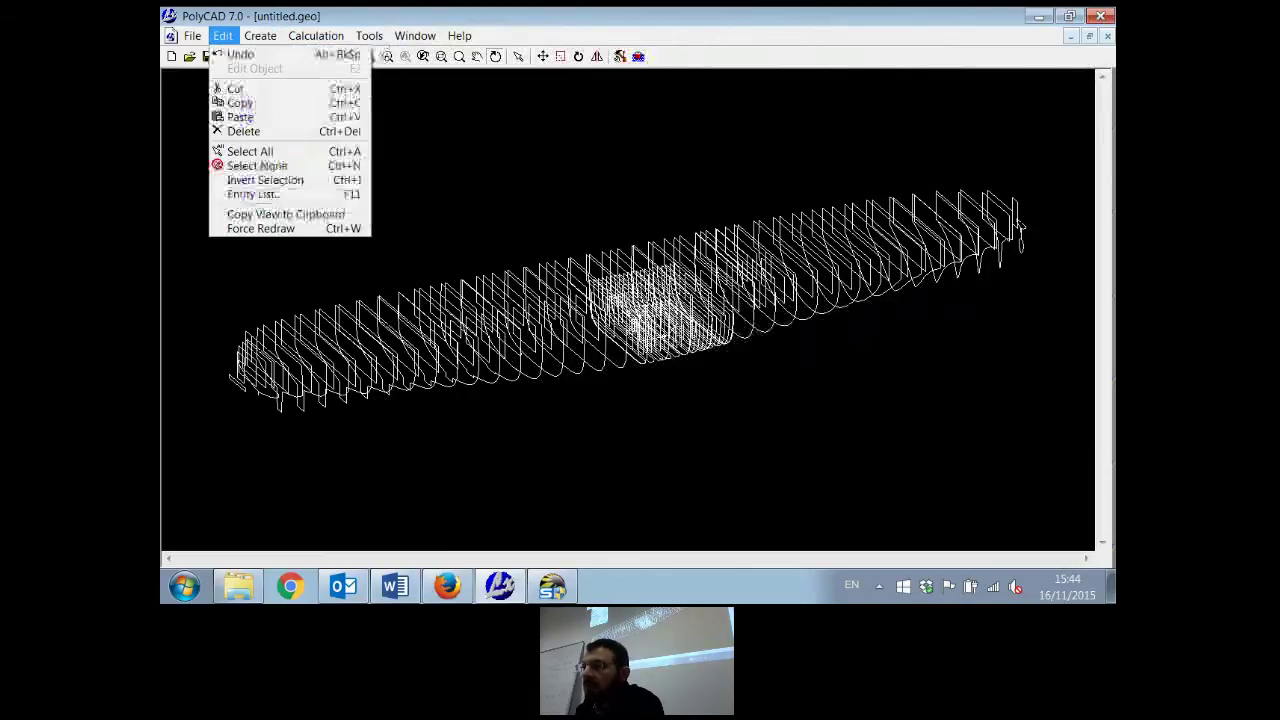
Step: Select all the hull sections in the drawing
key("Right")
key("Down")
key("Down")
key("Down")
key("Down")
key("Down")
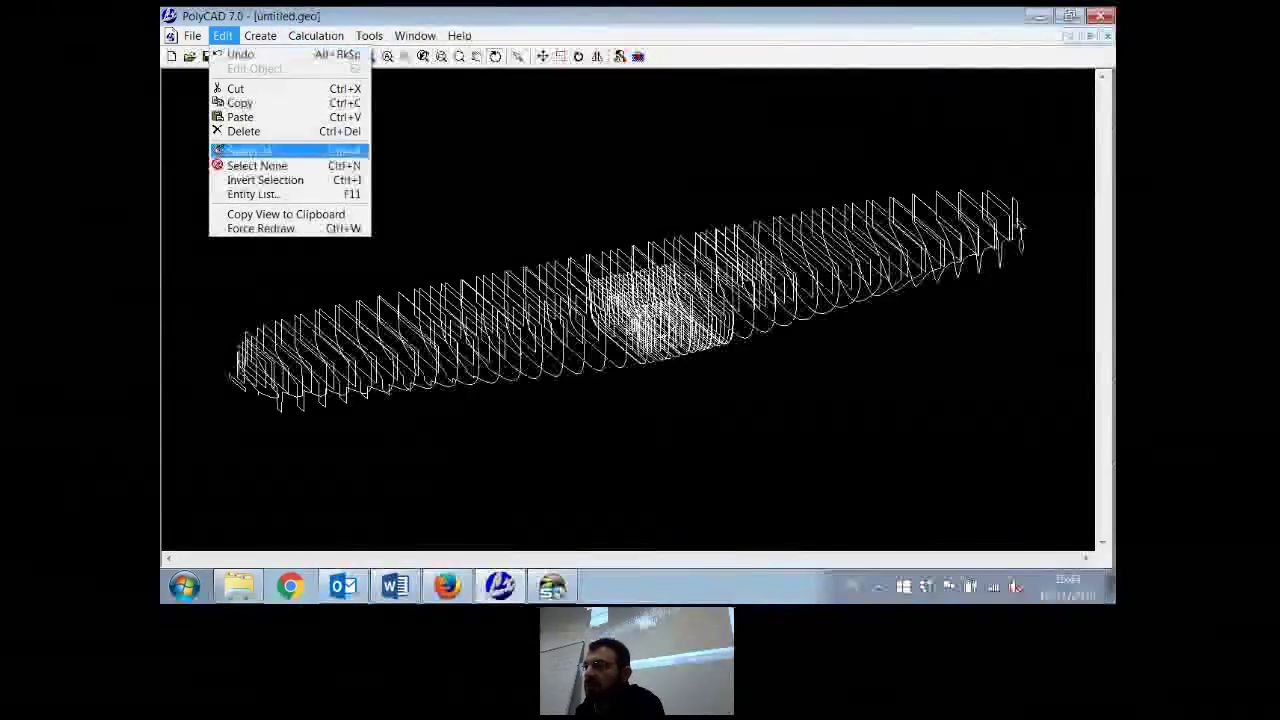
key("Return")
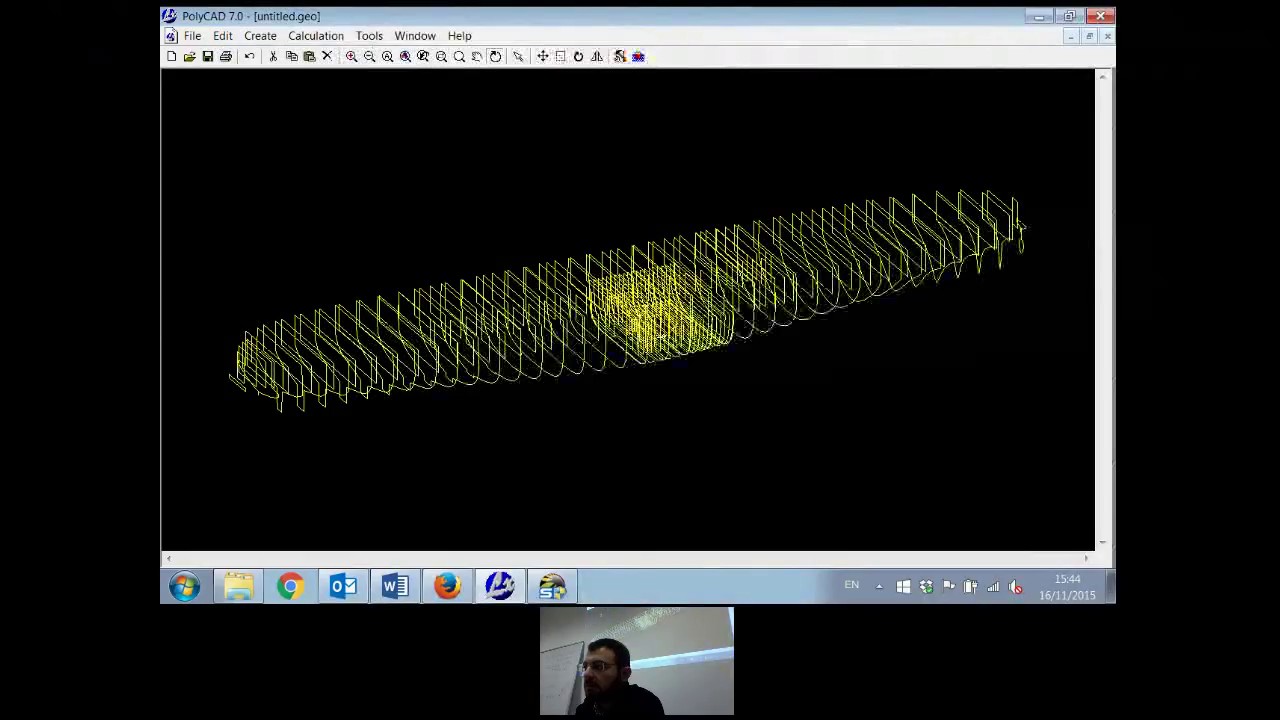
mouse_move(640, 320)
left_mouse_down()
mouse_move(630, 255)
mouse_move(640, 325)
mouse_move(655, 320)
left_mouse_up()
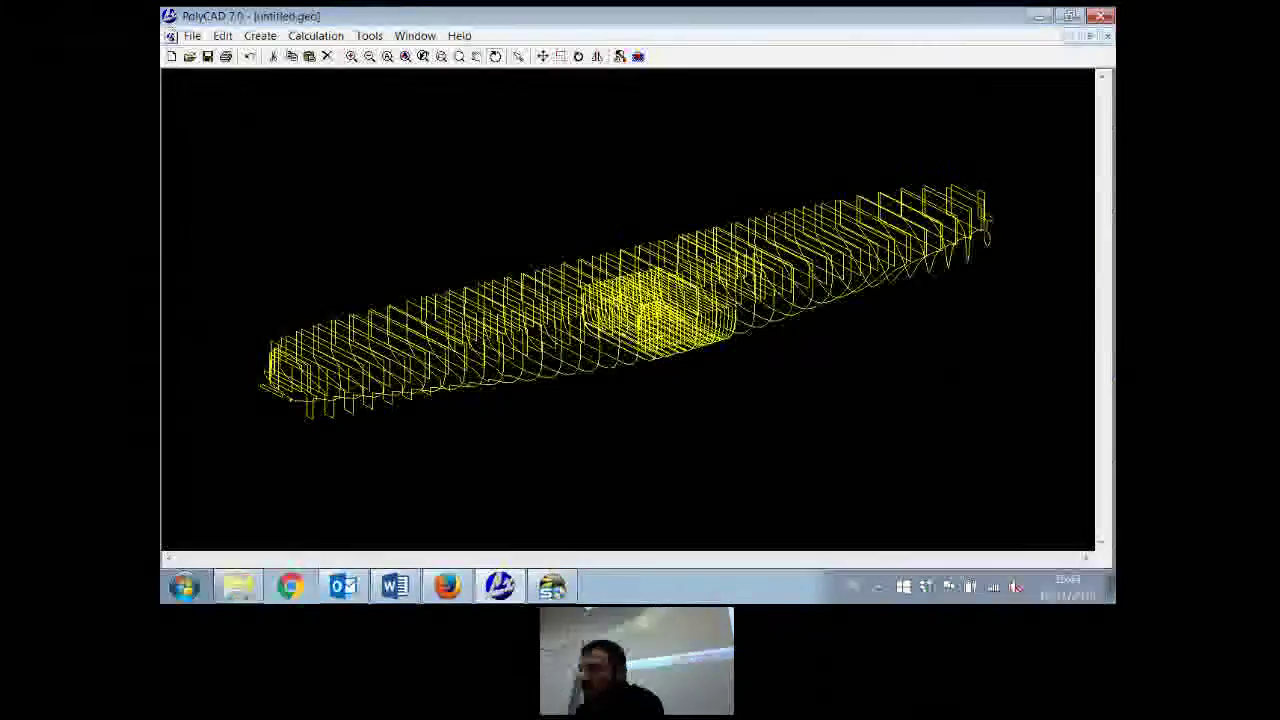
Step: Open the Entity List for the hull drawing and look at the selected sections from another angle
left_click(222, 35)
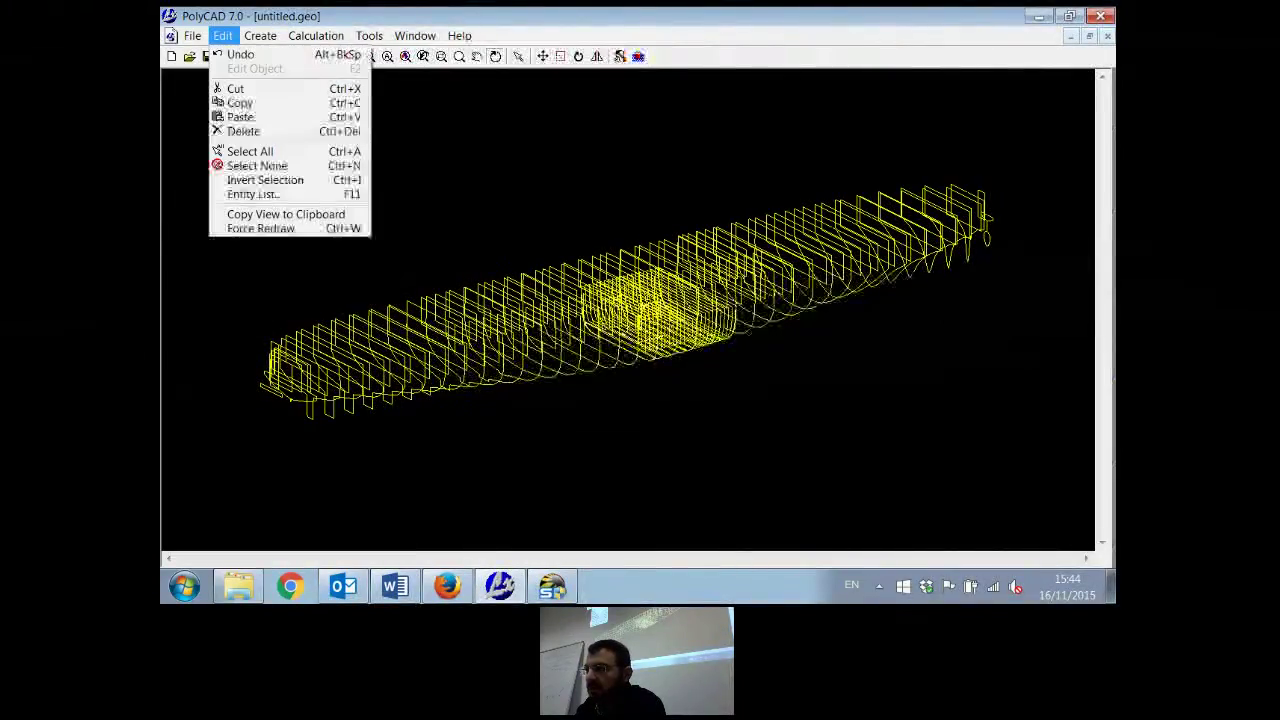
key("Down")
key("Down")
key("Down")
key("Down")
key("Down")
key("Down")
key("Down")
key("Down")
key("Down")
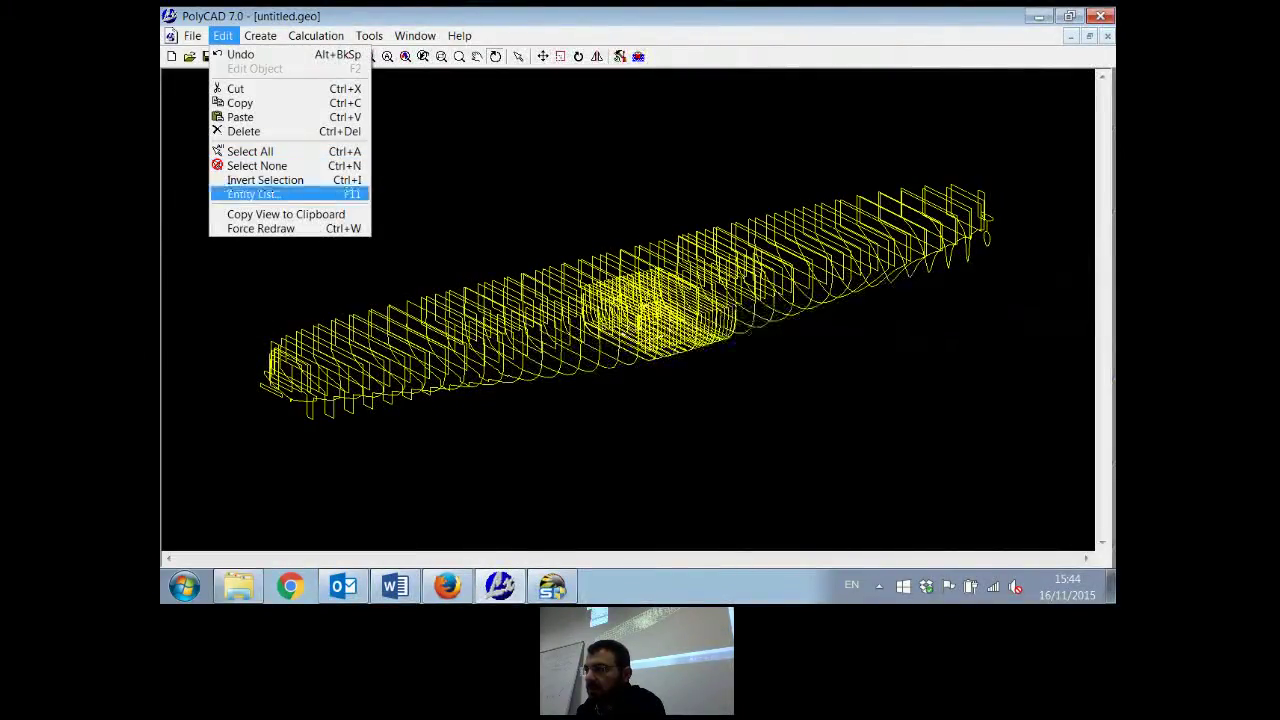
key("Return")
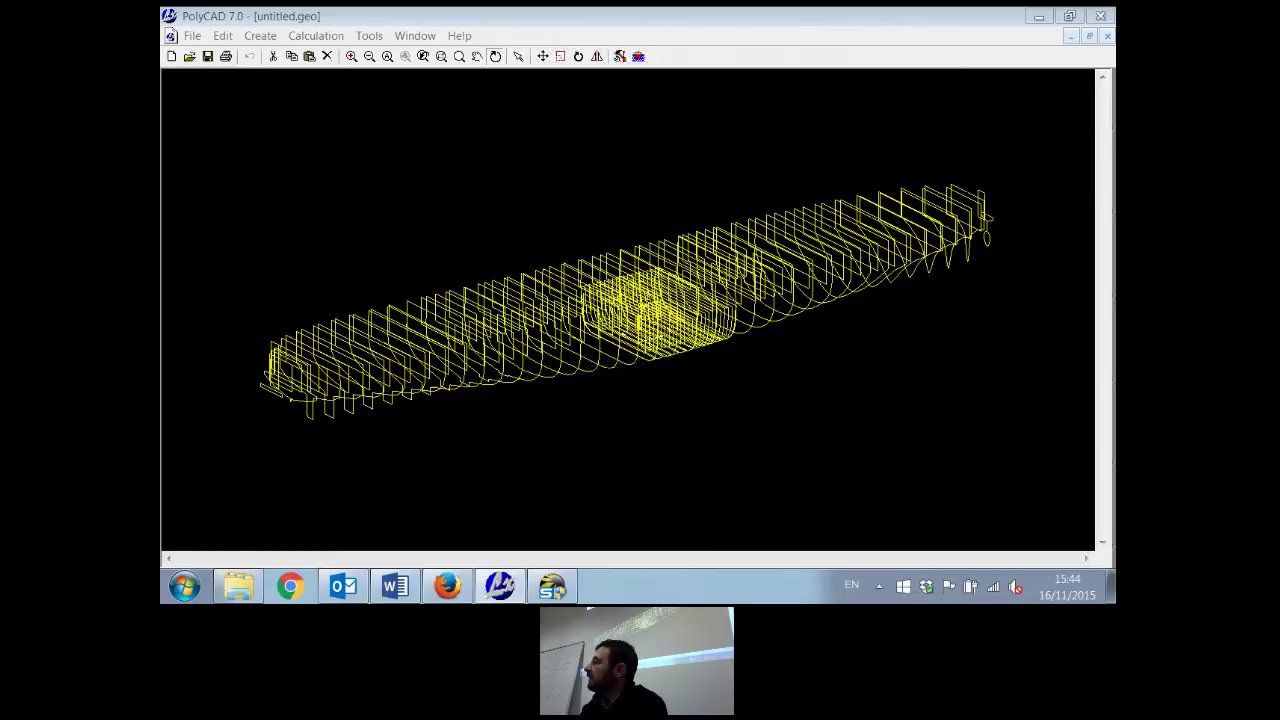
left_click_drag(628, 310, 595, 315)
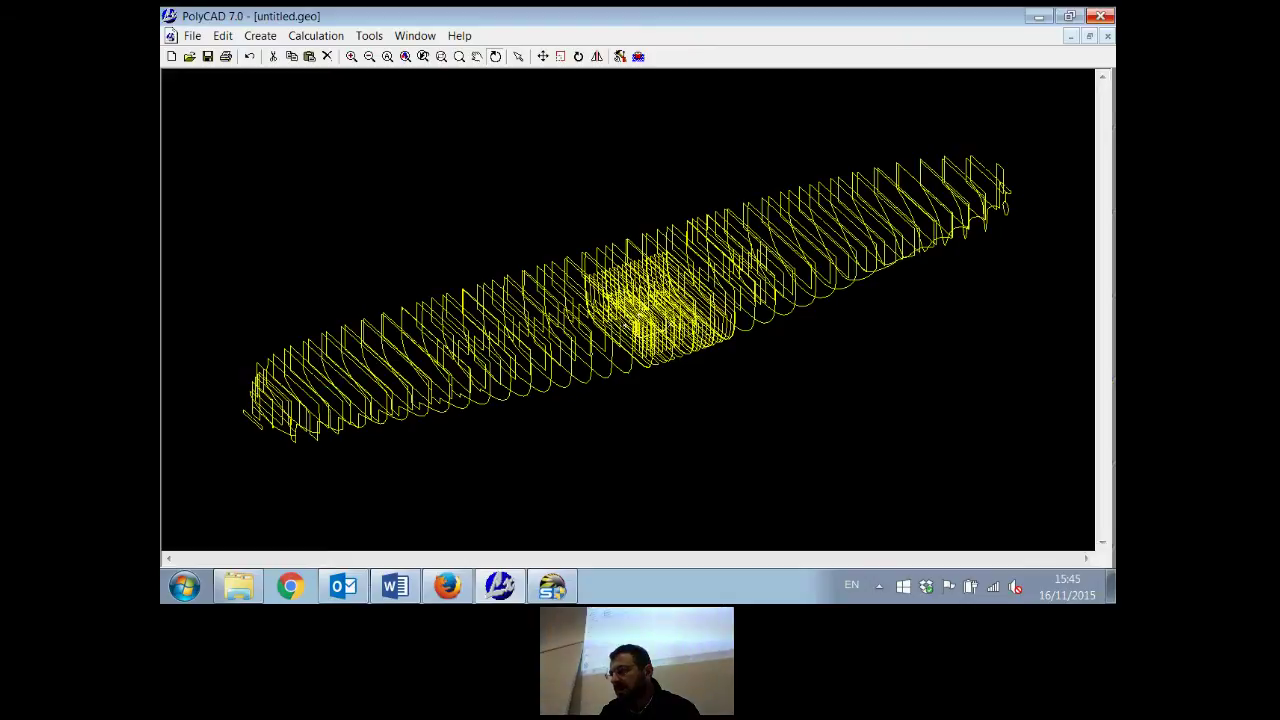
Step: Close PolyCAD and the PolyCAD folder window
key("alt+F4")
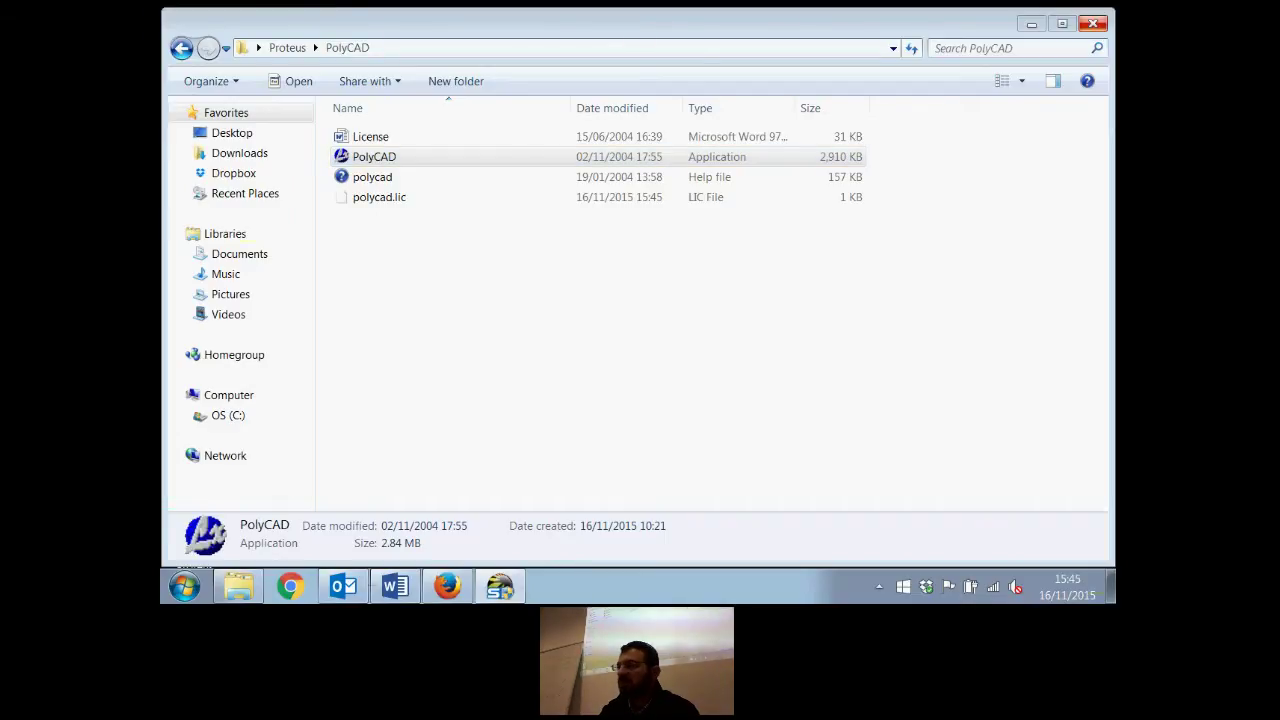
key("alt+F4")
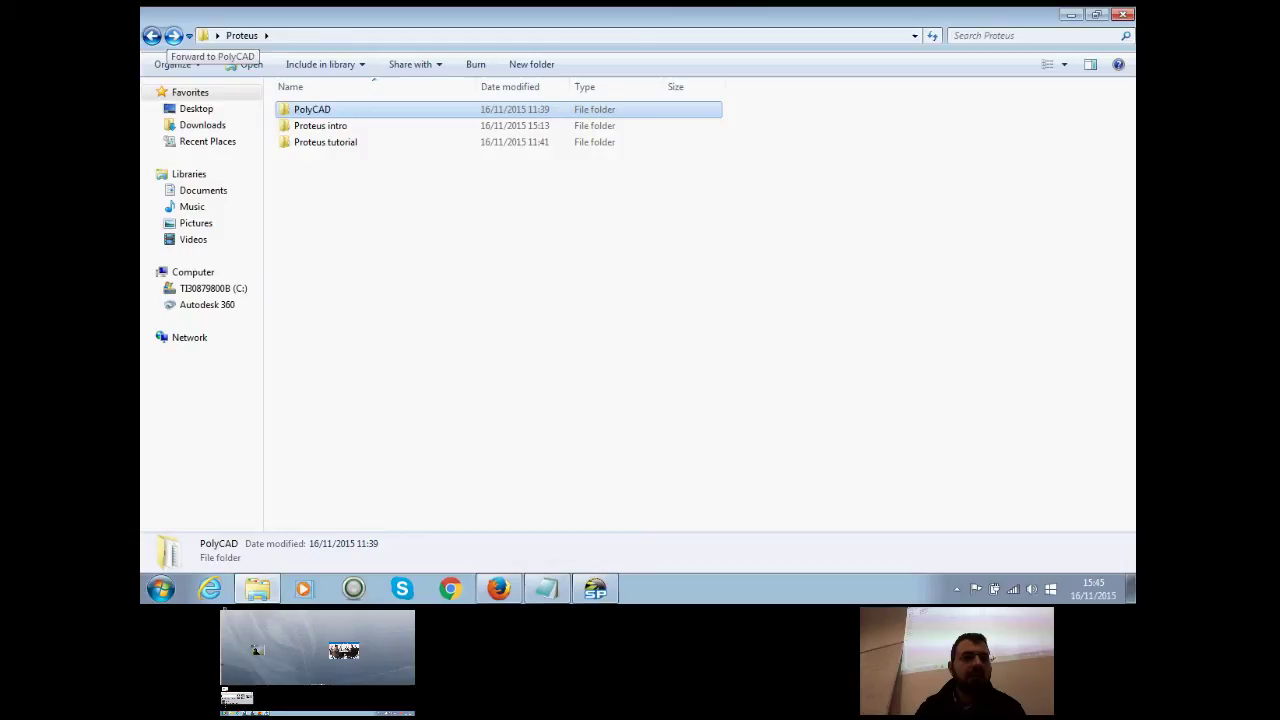
Step: Open PRR01.dam in Notepad from the PRR01 subfolder of the Proteus tutorial folder
double_click(310, 142)
double_click(306, 109)
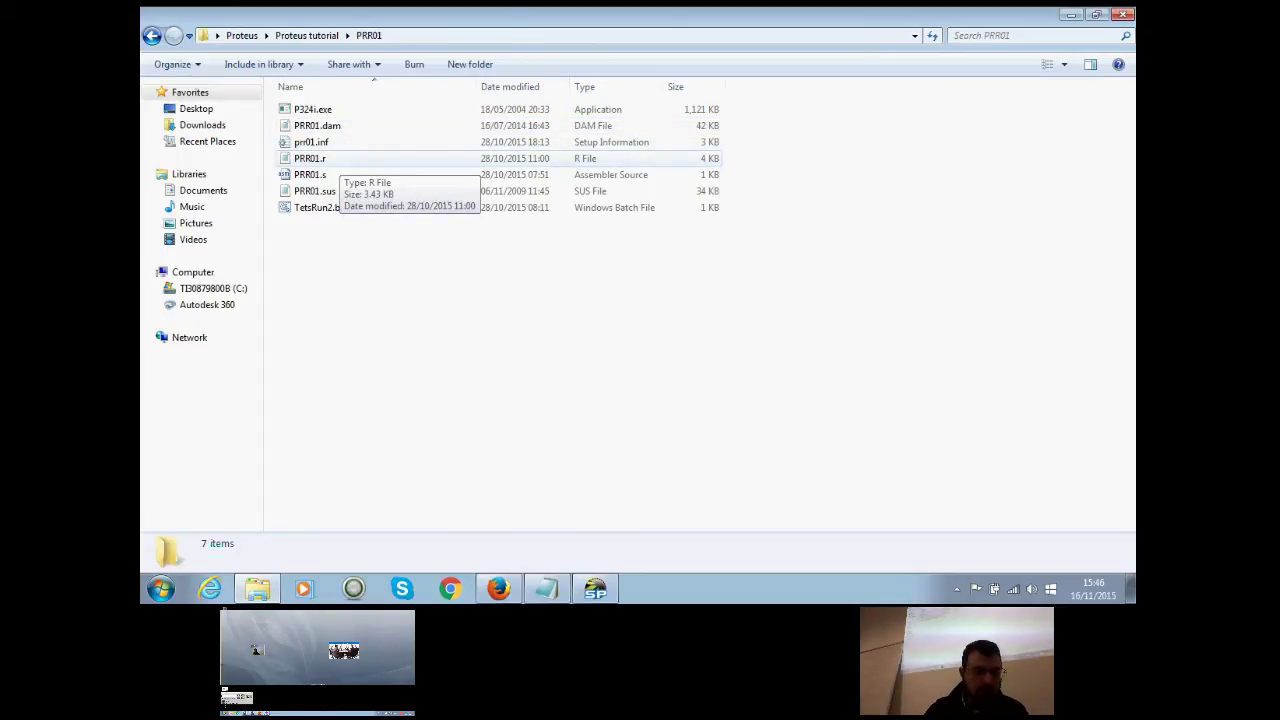
left_click(336, 125)
double_click(336, 125)
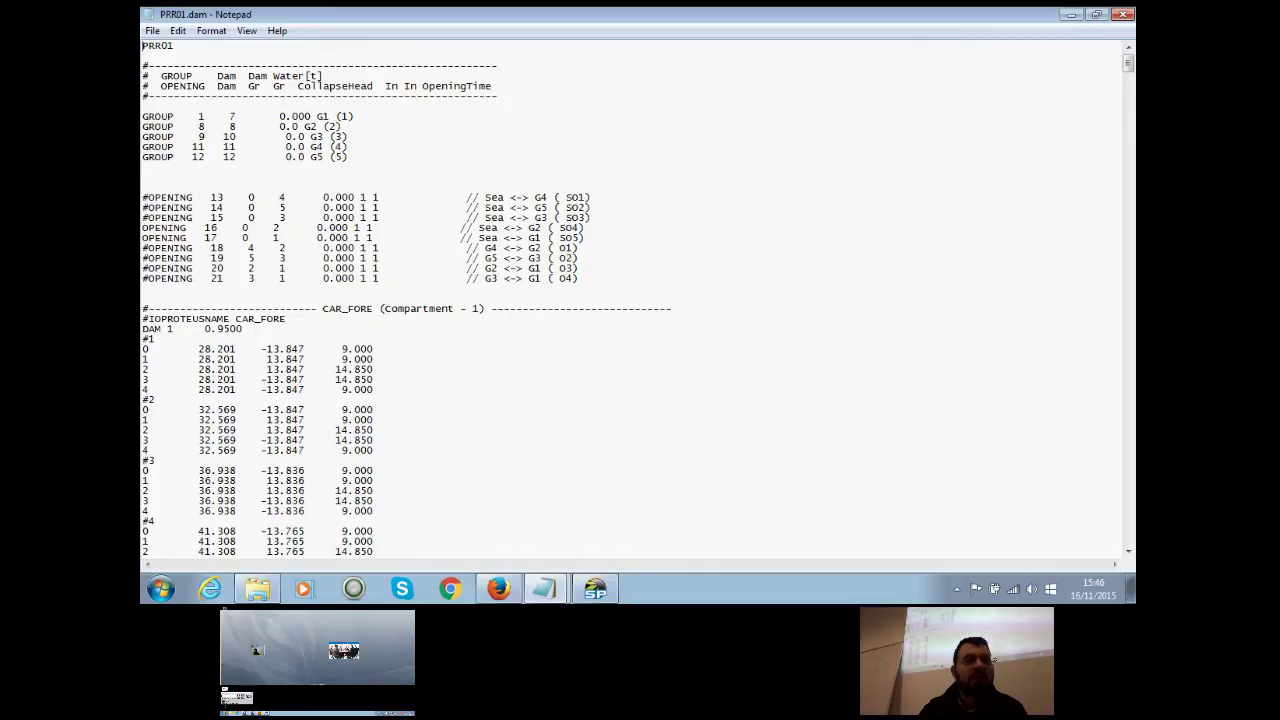
Step: Examine the title, GROUP and OPENING lines at the start of PRR01.dam, highlighting openings 16 and 17
key("shift+End")
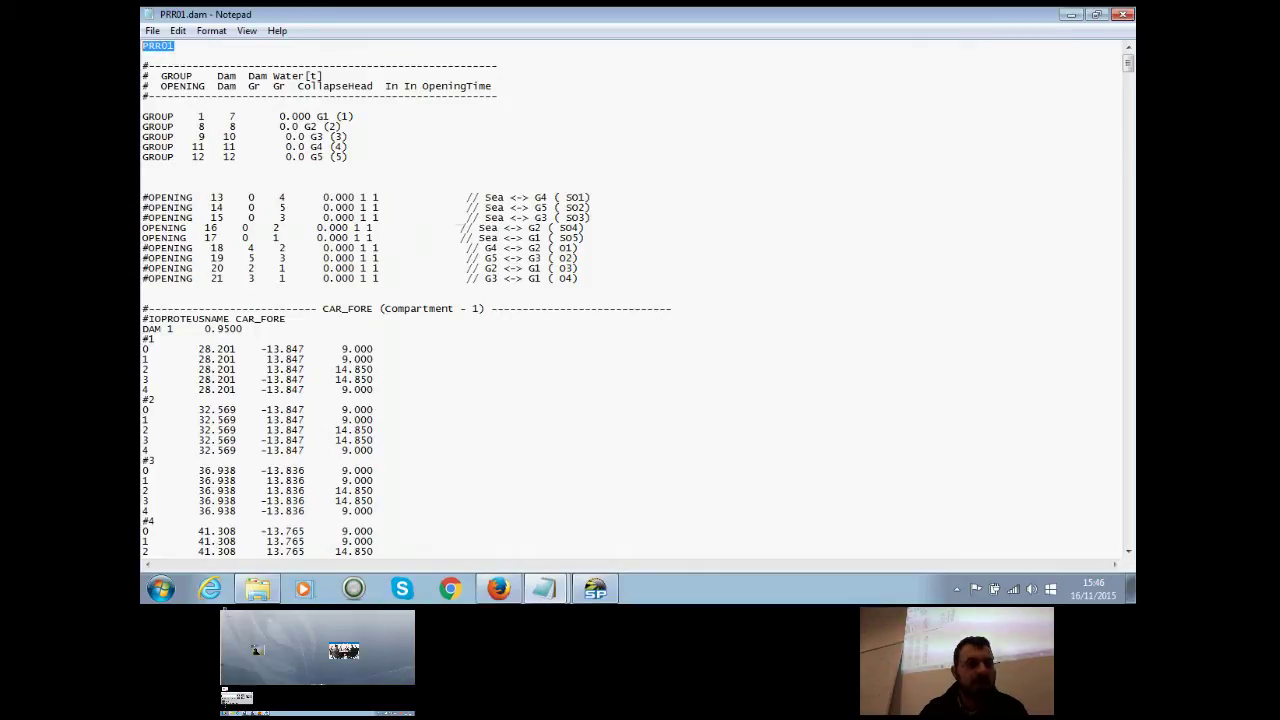
left_click(170, 127)
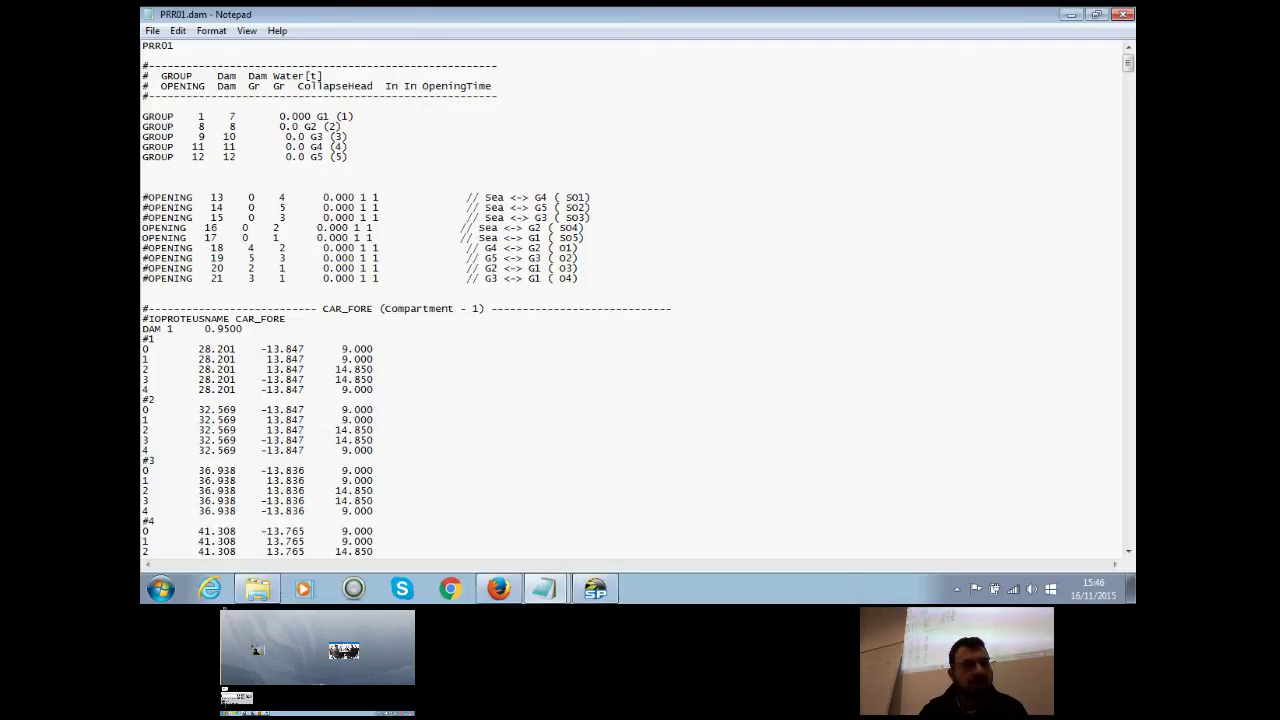
left_click_drag(142, 228, 585, 238)
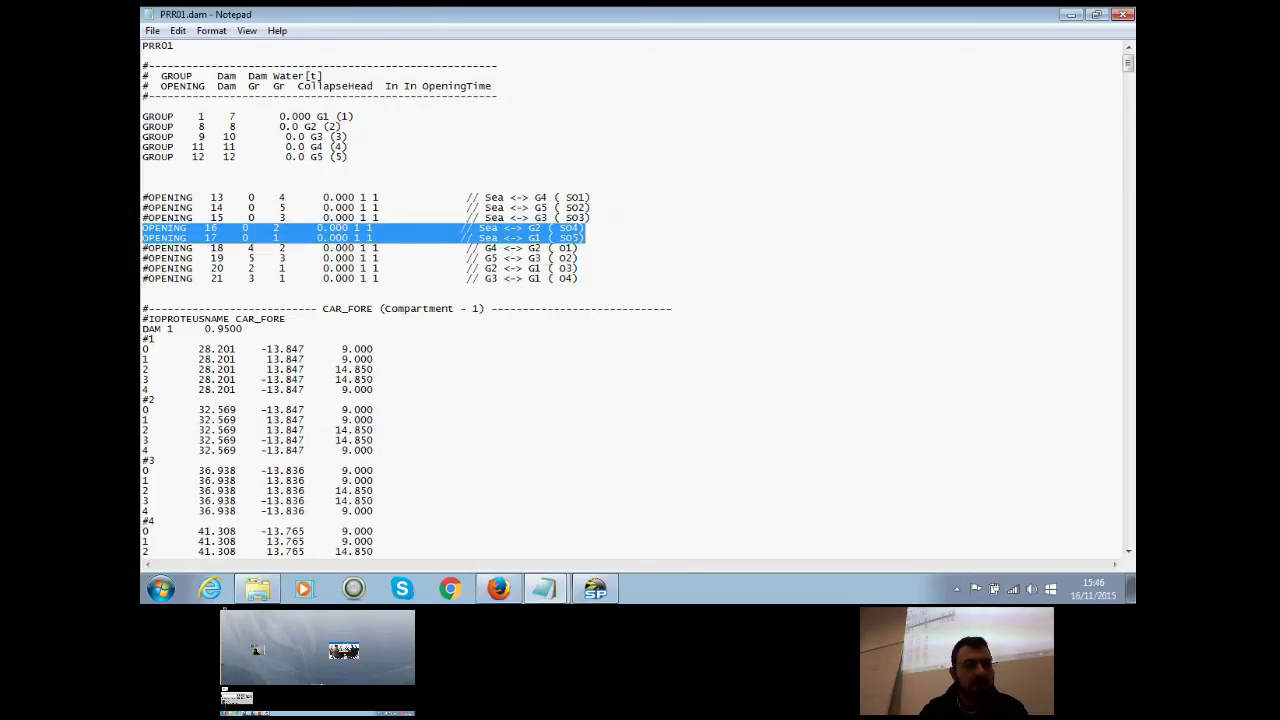
left_click_drag(142, 248, 149, 248)
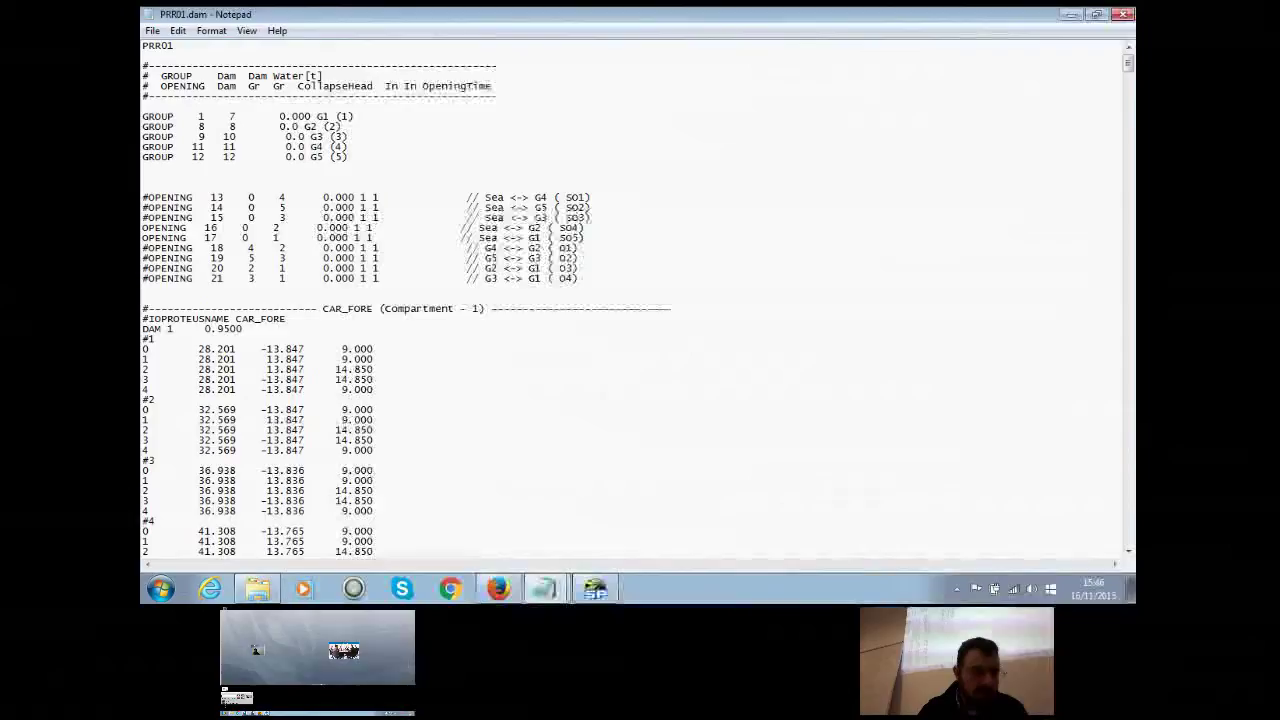
Step: Read through the compartment definitions in PRR01.dam from CAR_FORE to CAR_AFT and return to the PRR01 folder
scroll(638, 300, "down", 1)
key("Page_Down")
key("Page_Down")
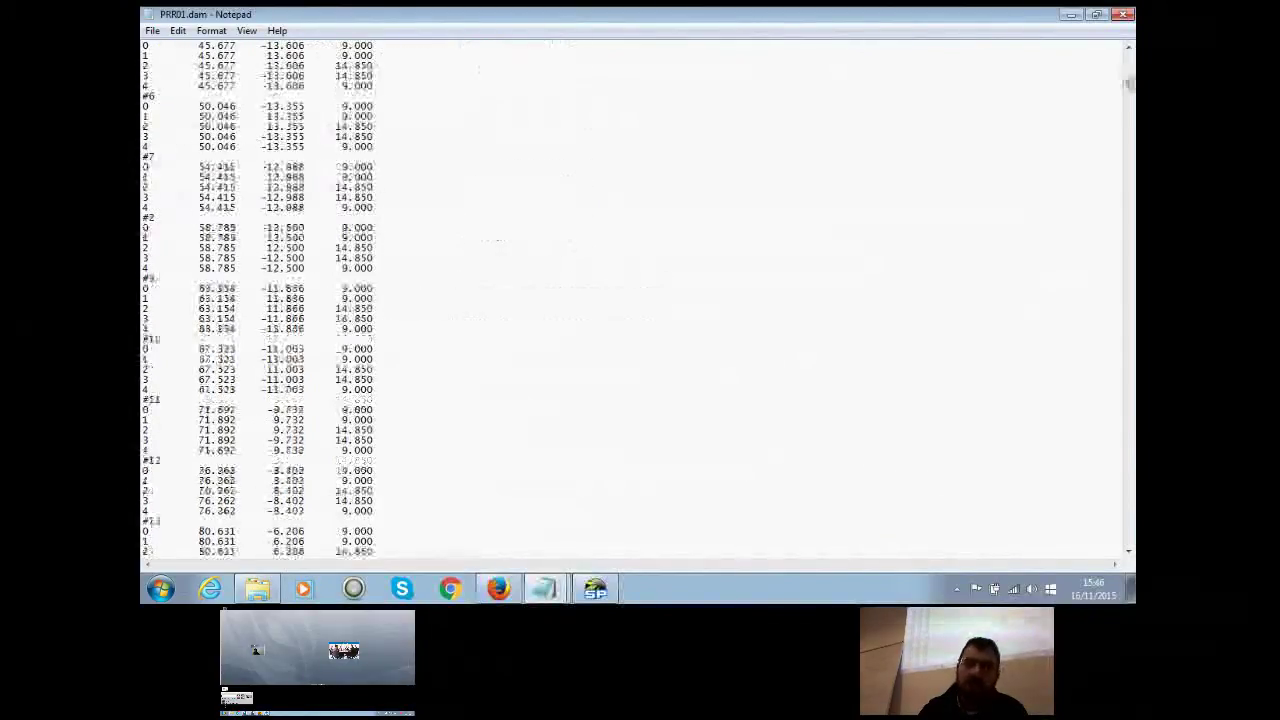
scroll(638, 300, "down", 7)
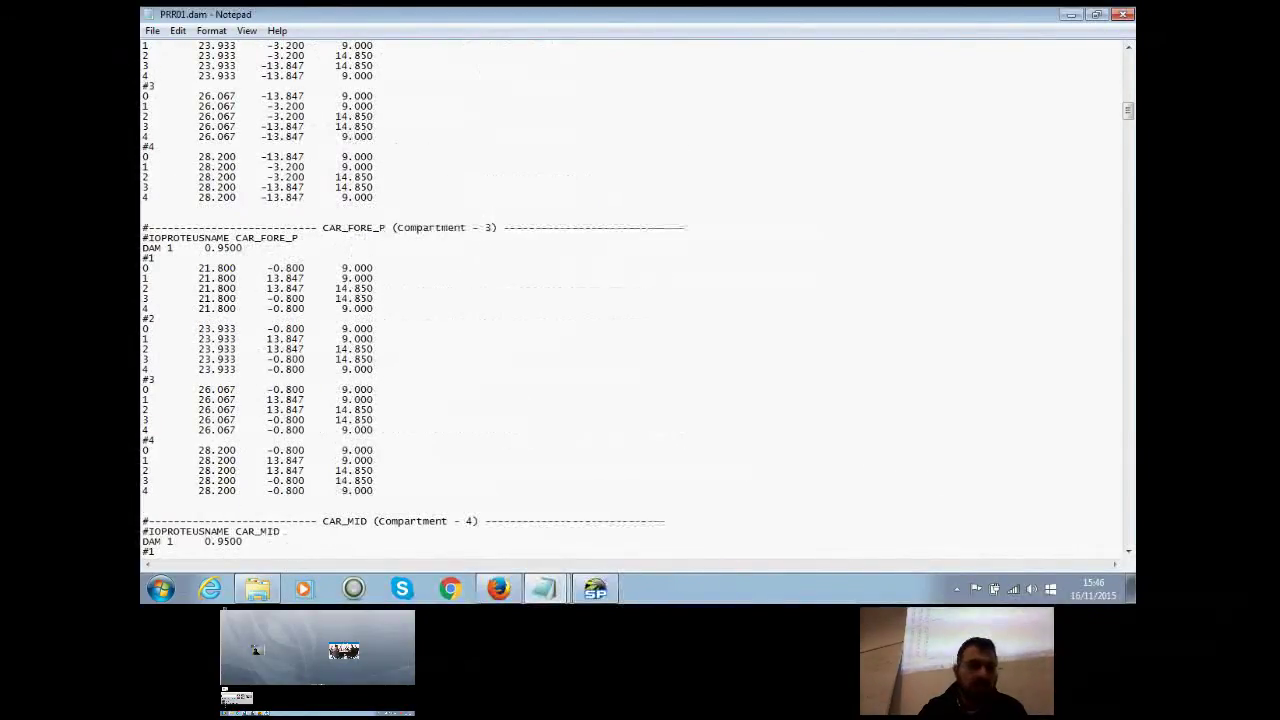
scroll(638, 300, "down", 14)
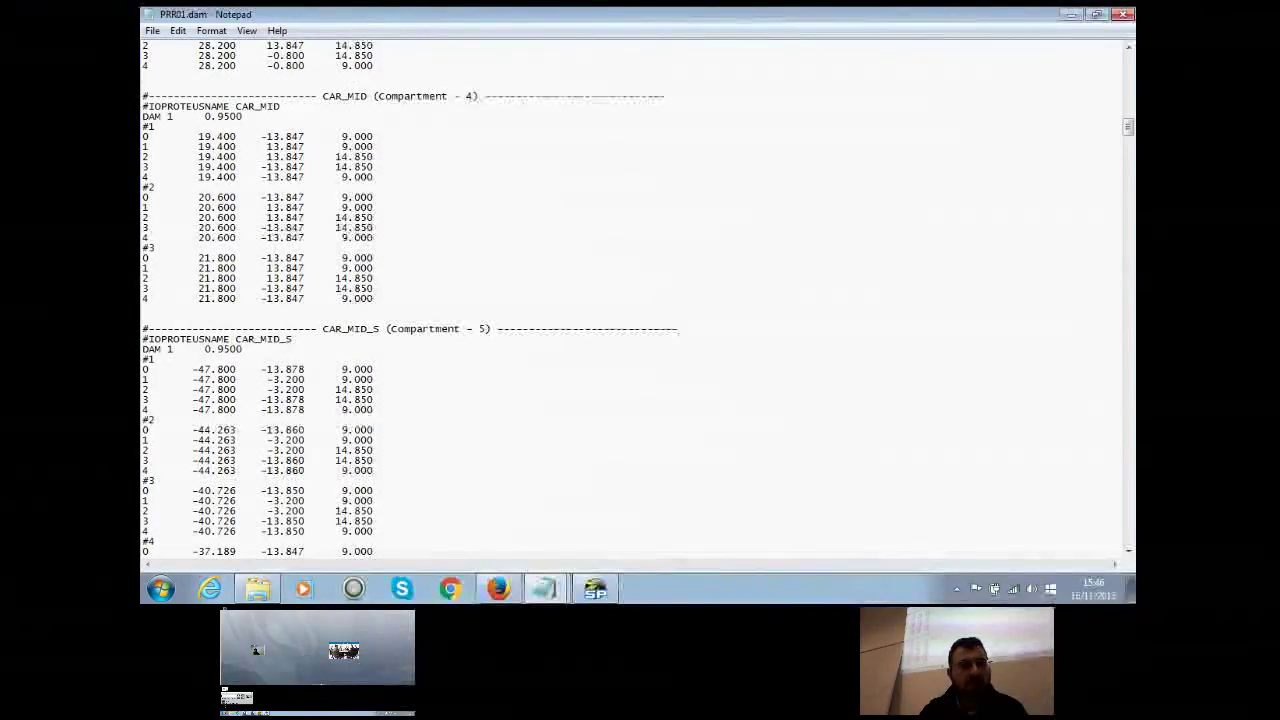
scroll(638, 300, "down", 20)
key("Page_Down")
key("Page_Down")
key("Page_Down")
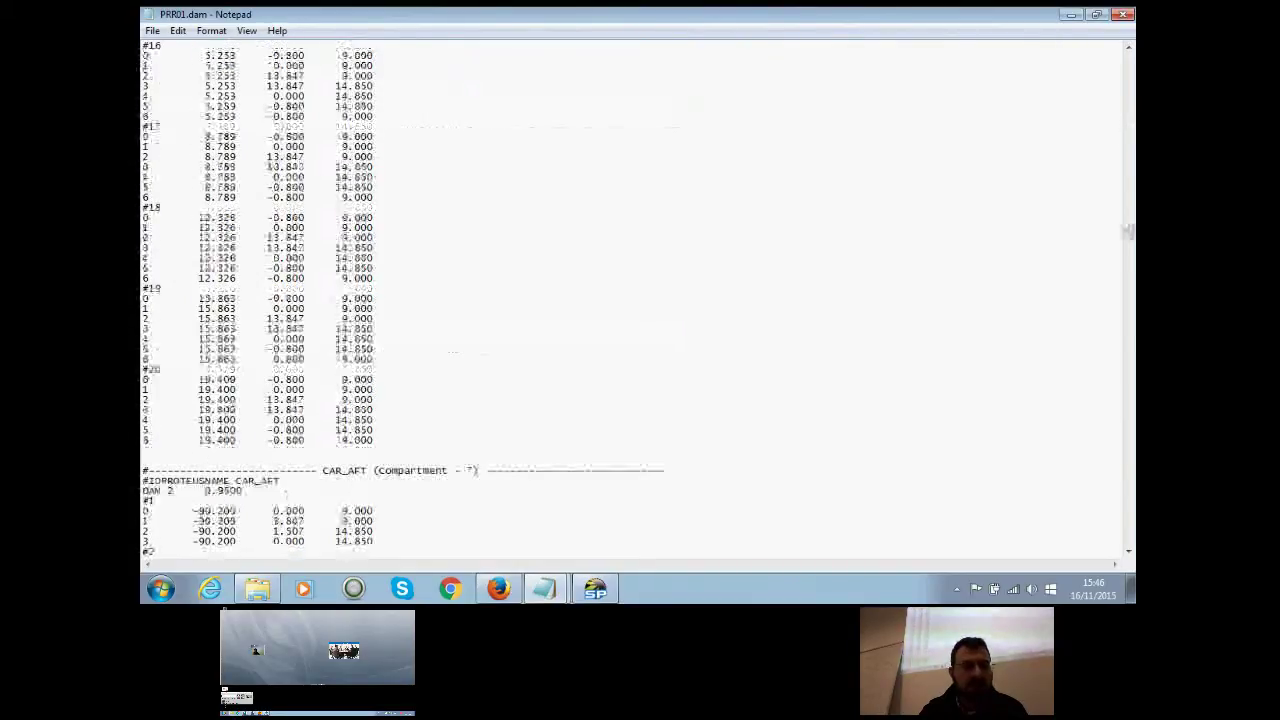
key("alt+Tab")
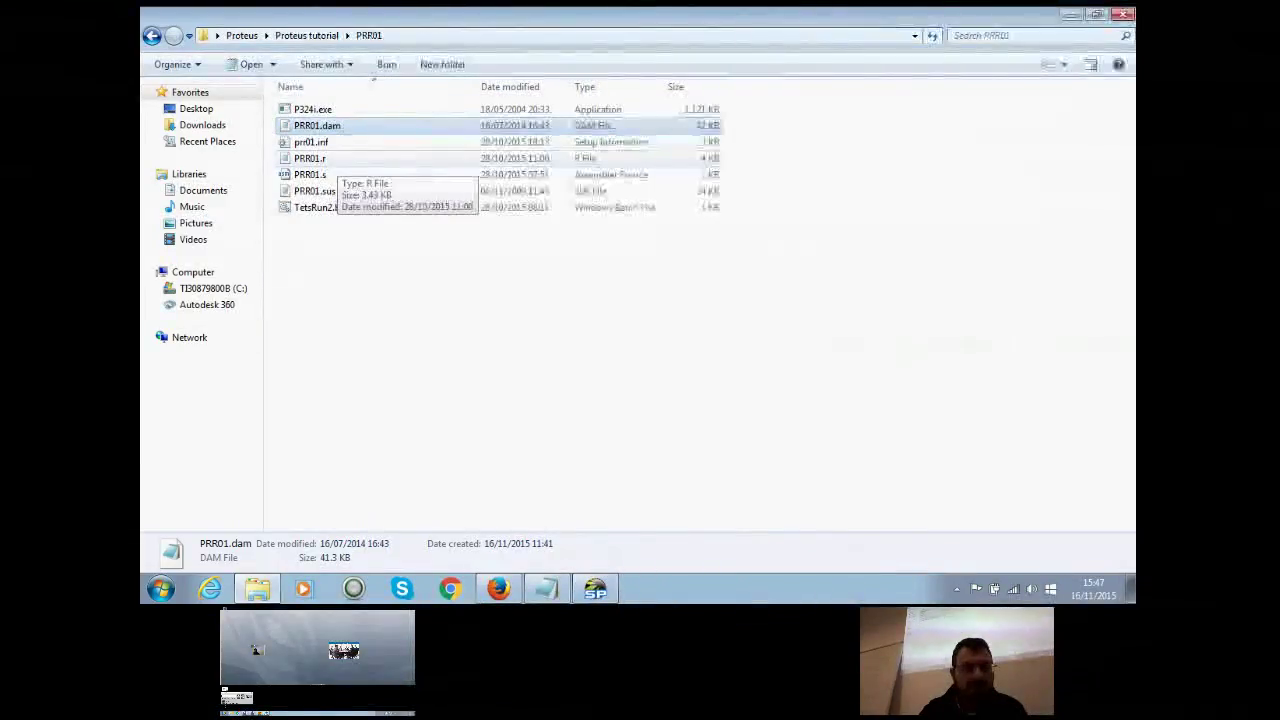
Step: Open PRR01.r from the PRR01 folder in a maximised Notepad window and highlight the report switch on the GEOMETRY line
double_click(310, 158)
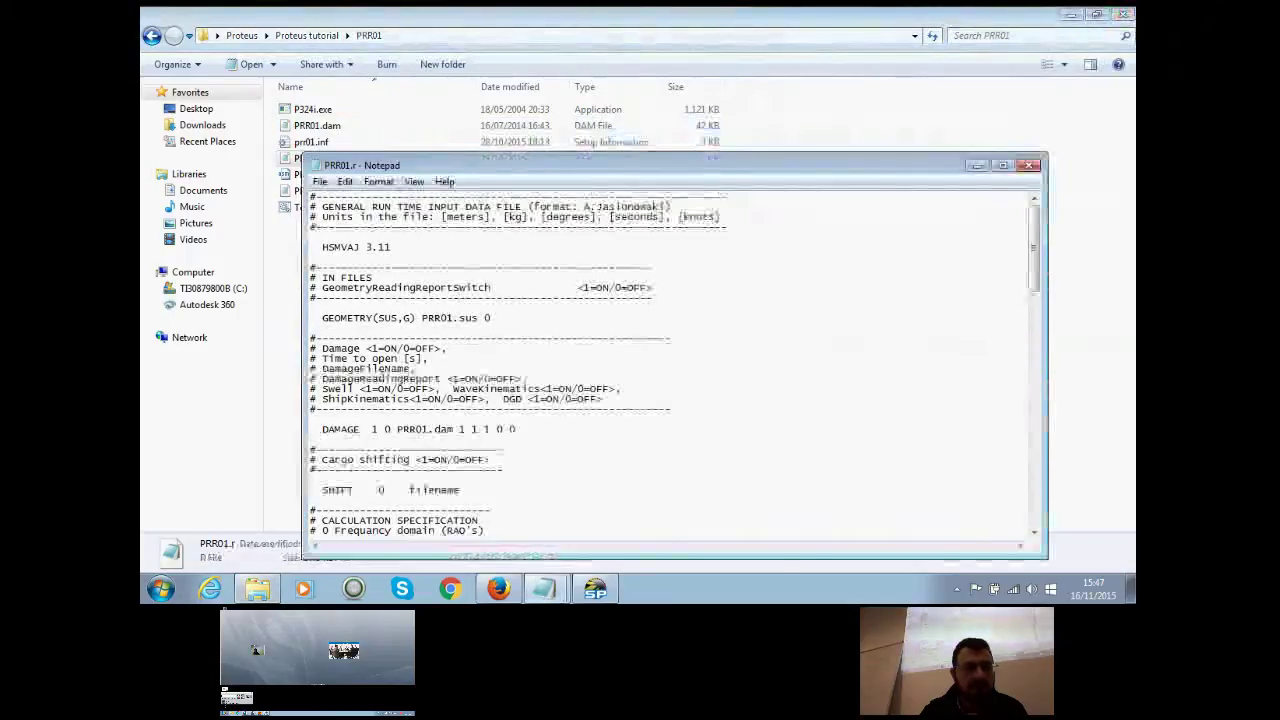
key("super+Up")
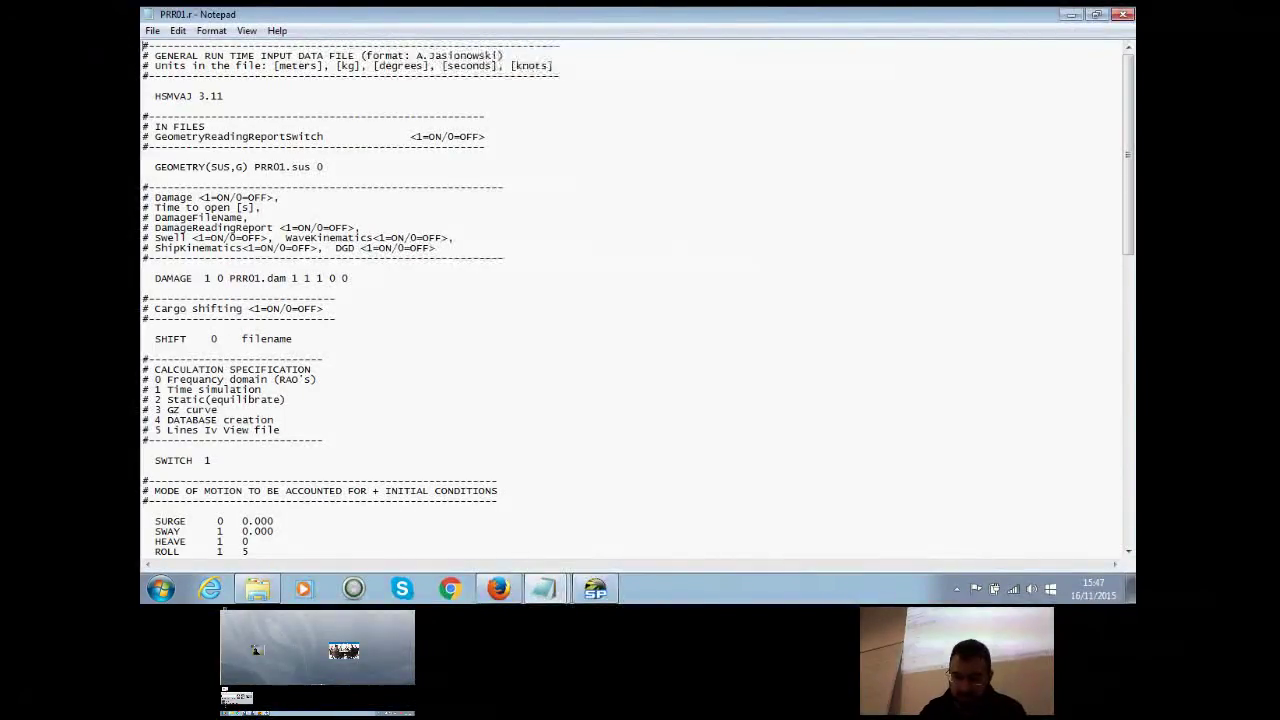
double_click(320, 167)
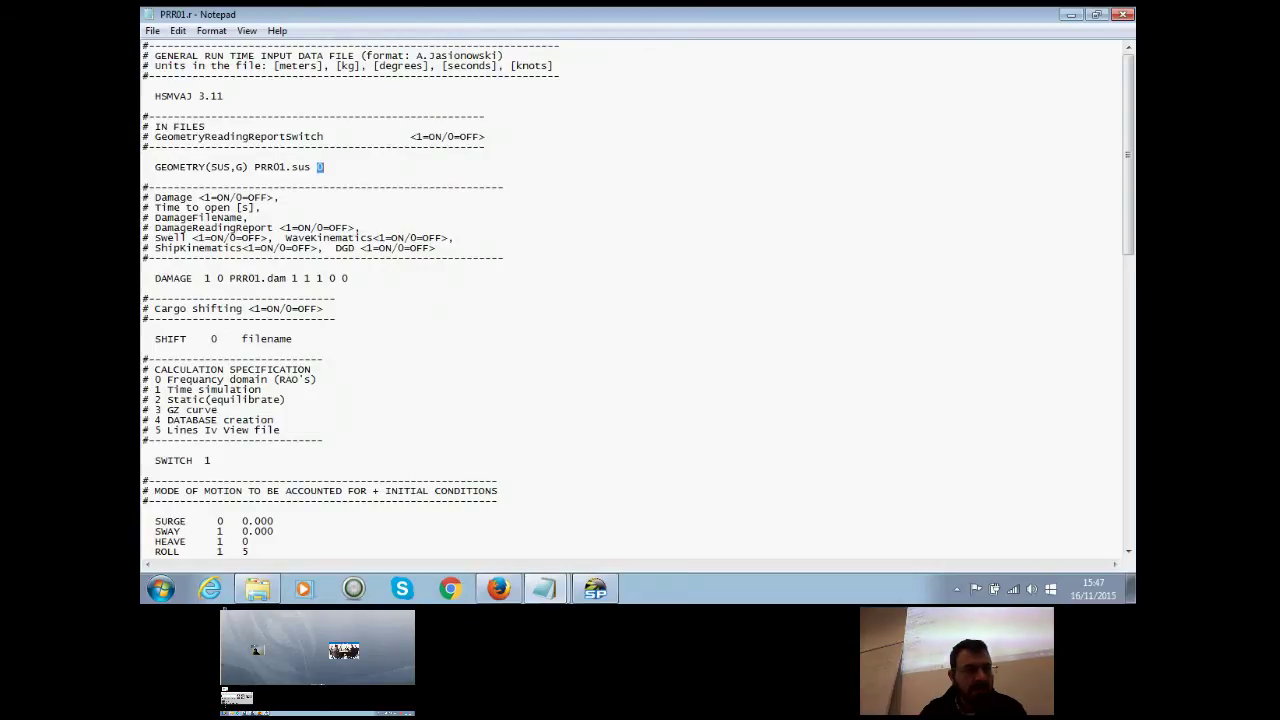
Step: Set the time to open on the DAMAGE line of PRR01.r to 30 seconds
left_click(218, 278)
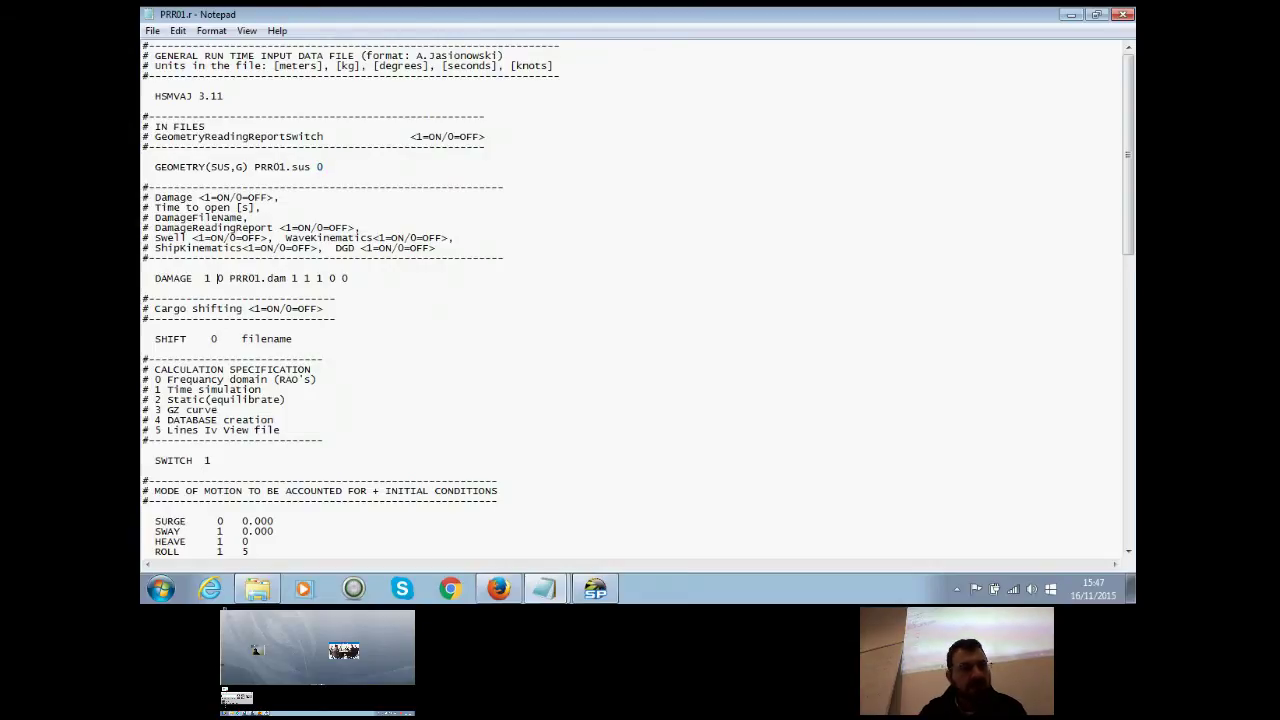
double_click(208, 278)
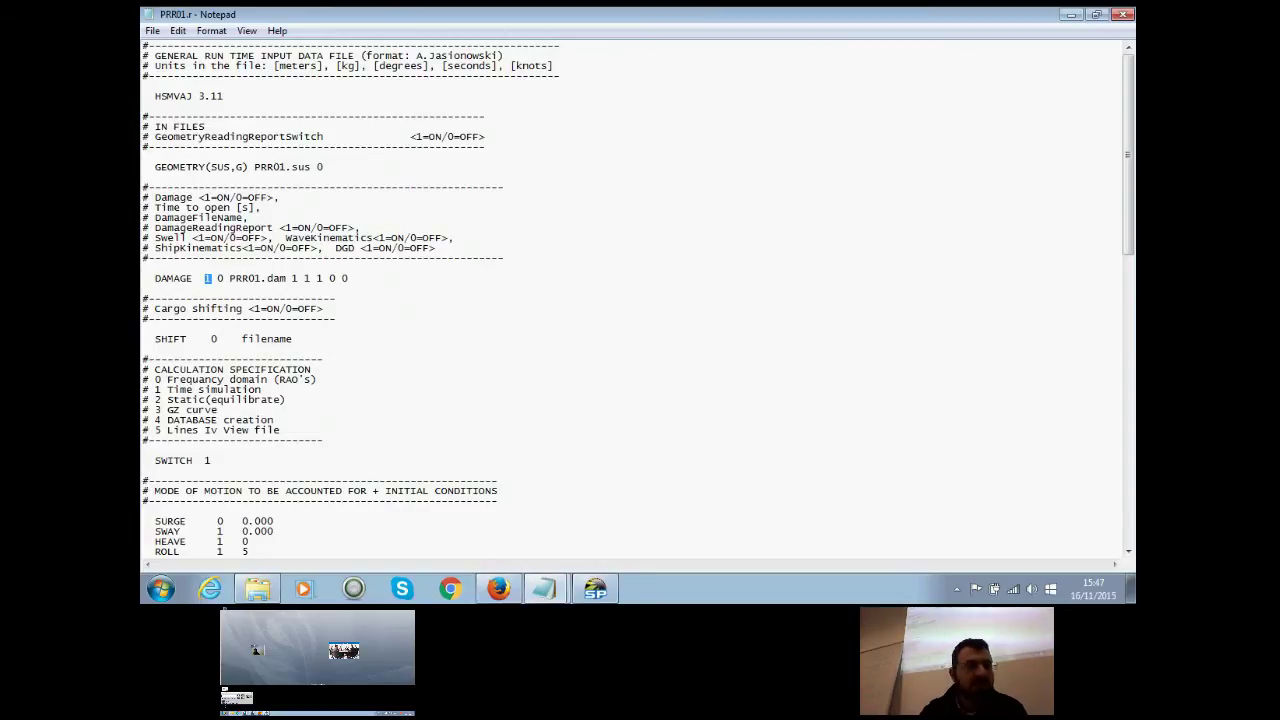
left_click(217, 278)
double_click(219, 278)
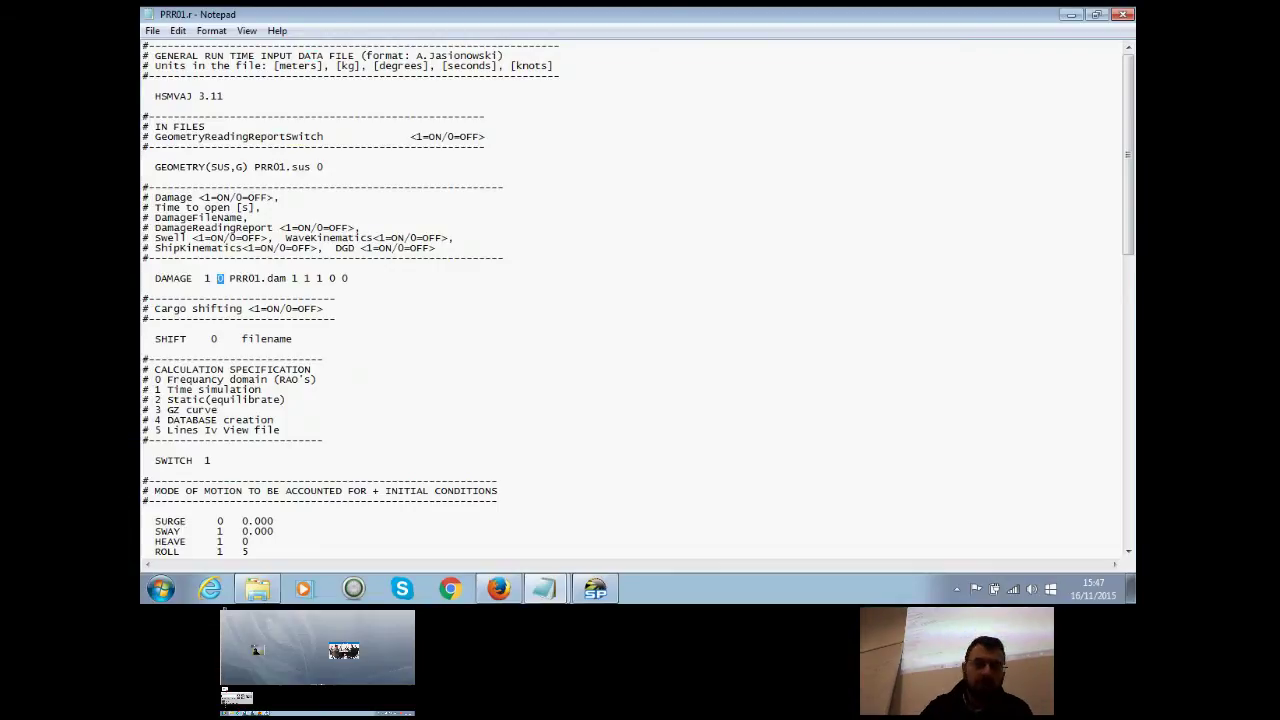
type("30")
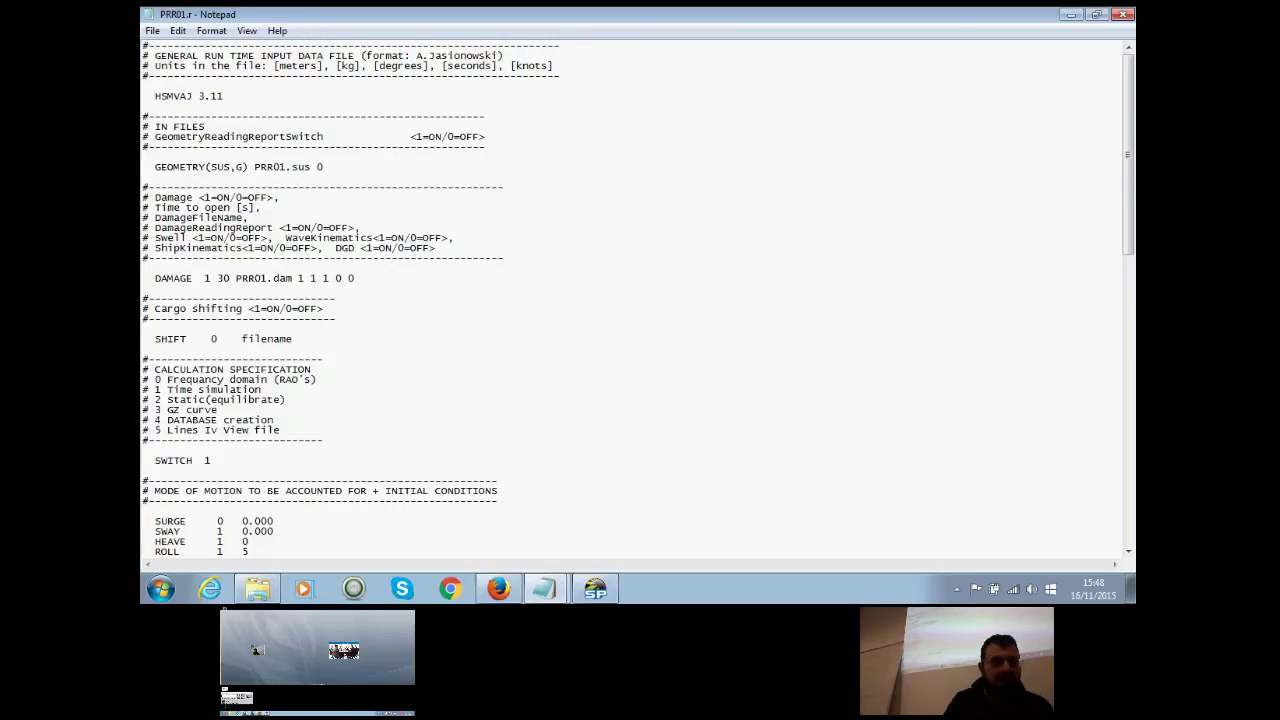
Step: Examine the DAMAGE line's file name and the reading report, swell, wave kinematics and ship kinematics switches by highlighting them
left_click_drag(293, 278, 236, 278)
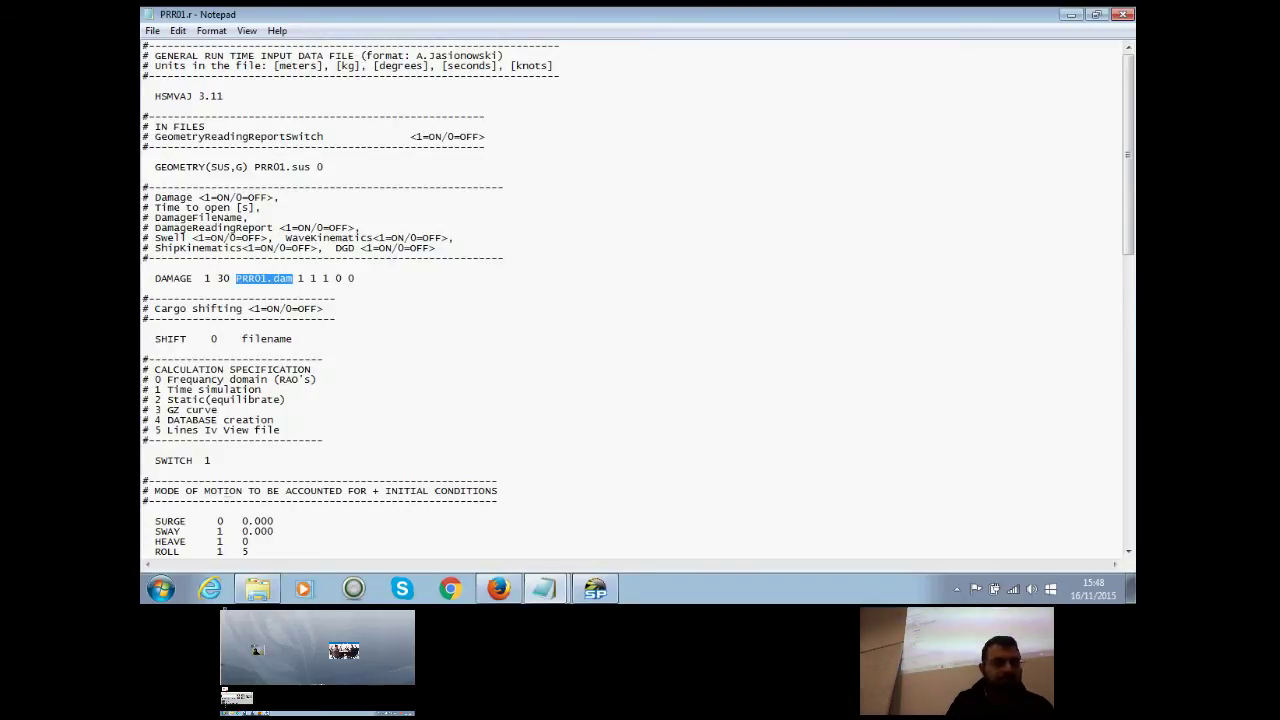
left_click_drag(298, 278, 305, 278)
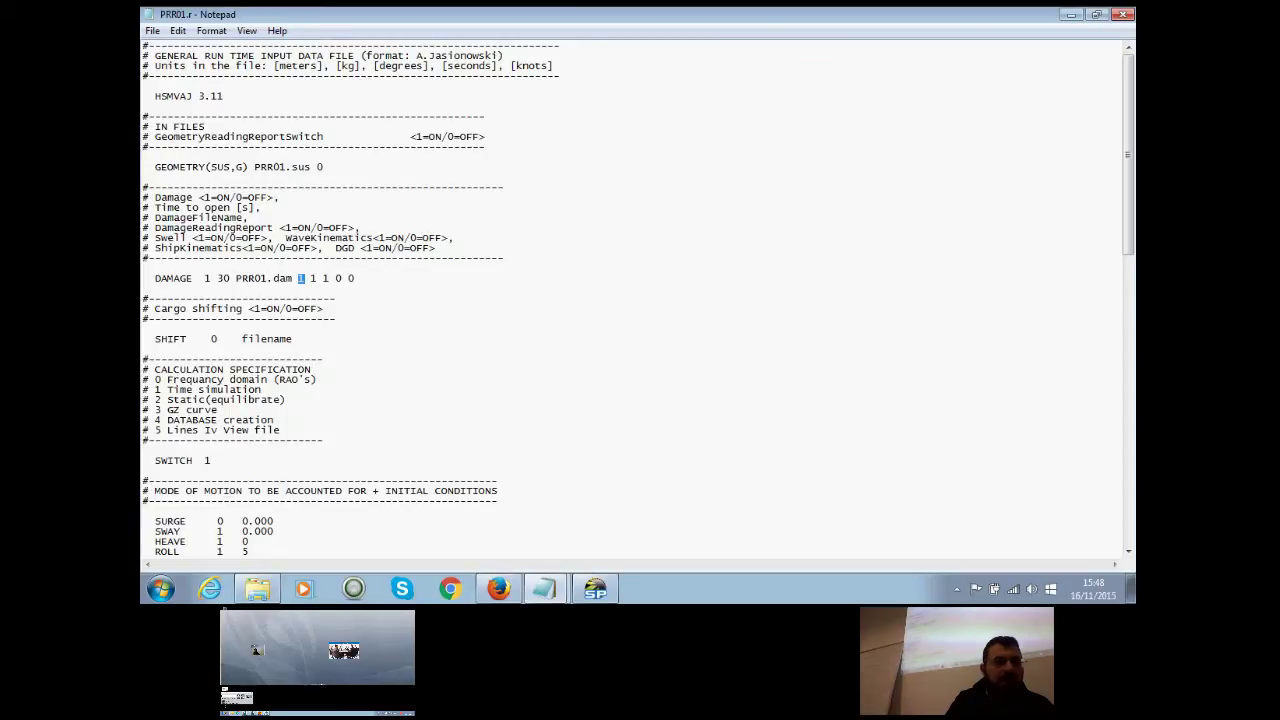
left_click_drag(310, 278, 317, 278)
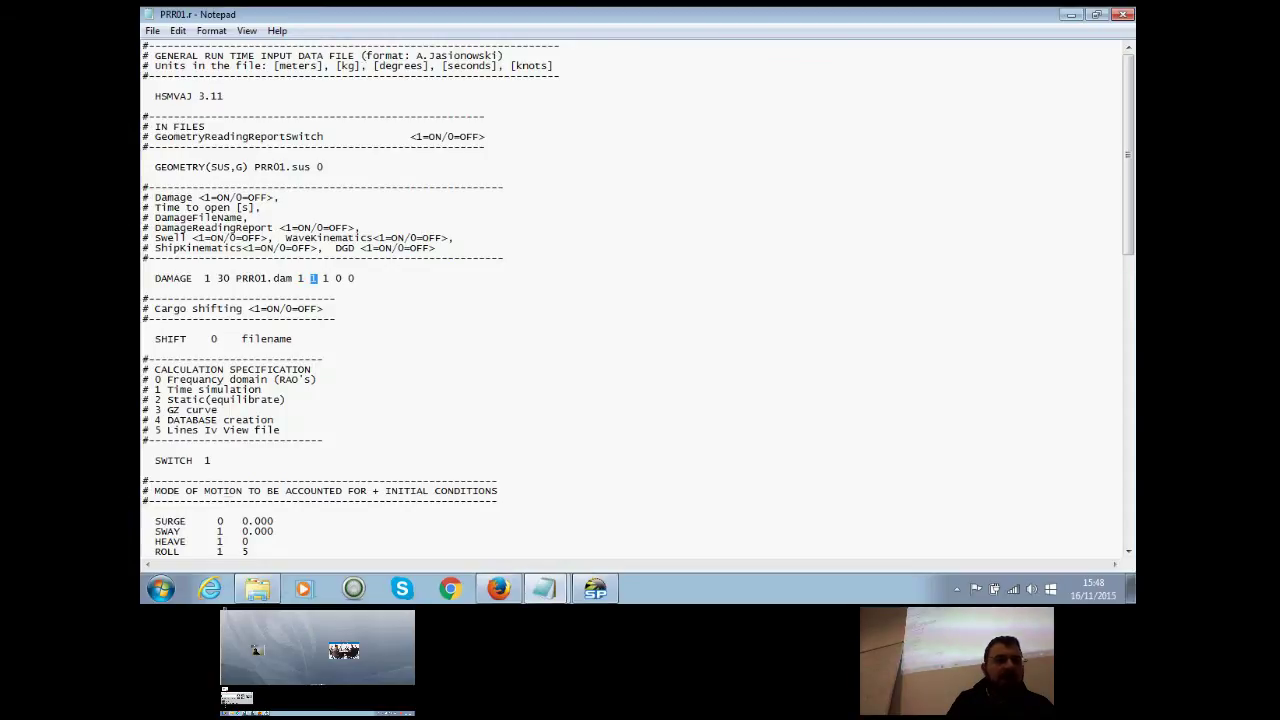
key("shift+Right")
key("shift+Right")
key("shift+Right")
key("shift+Right")
key("Right")
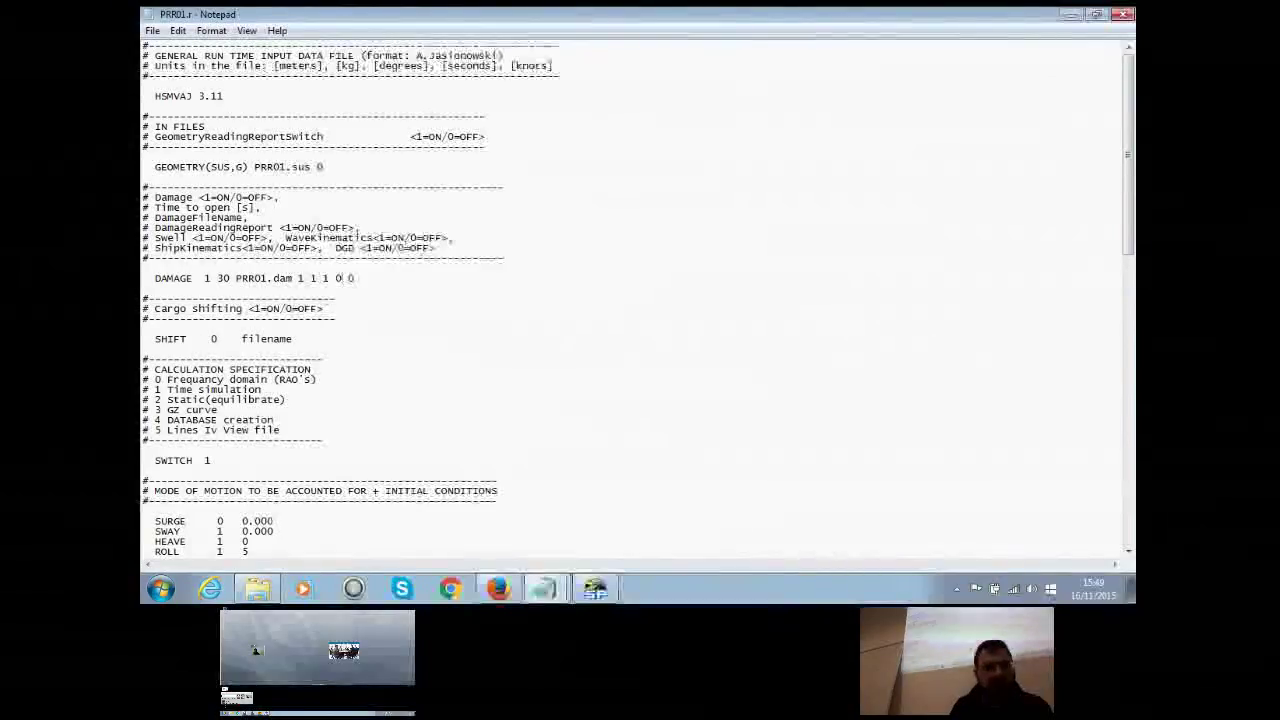
Step: Highlight the DGD switch at the end of the DAMAGE line to examine it
left_click(347, 279)
double_click(350, 279)
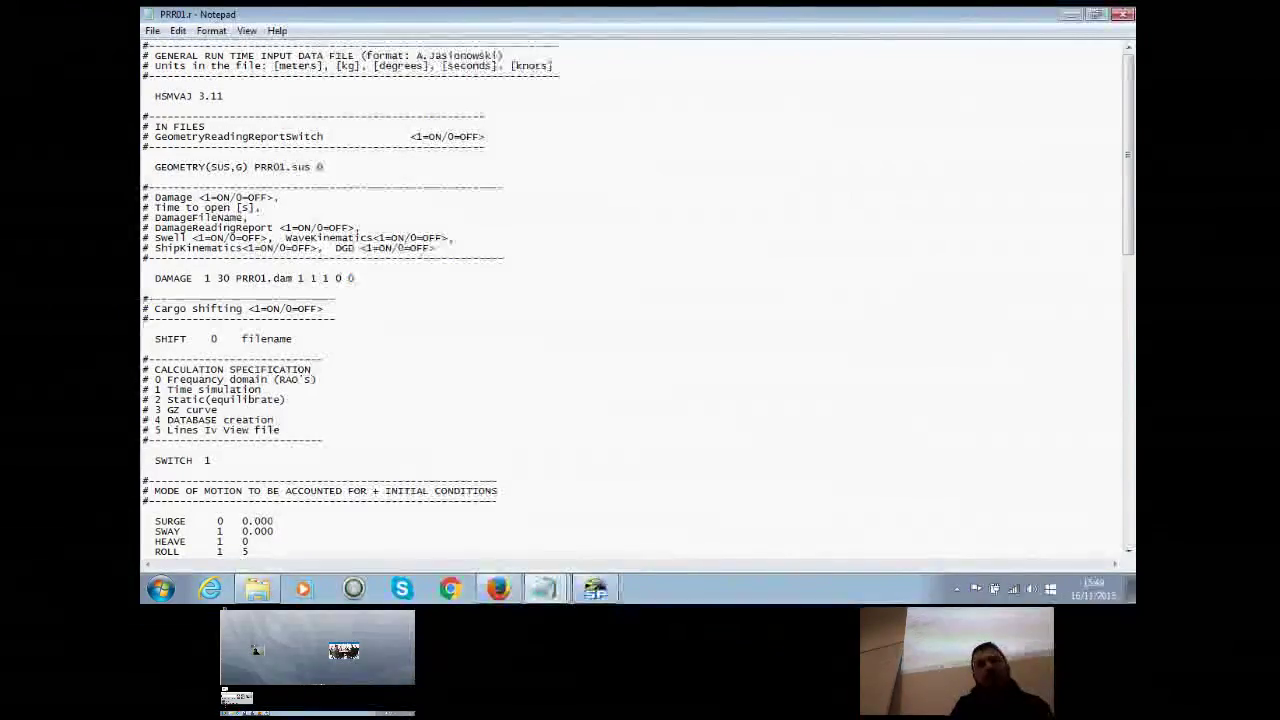
left_click(354, 278)
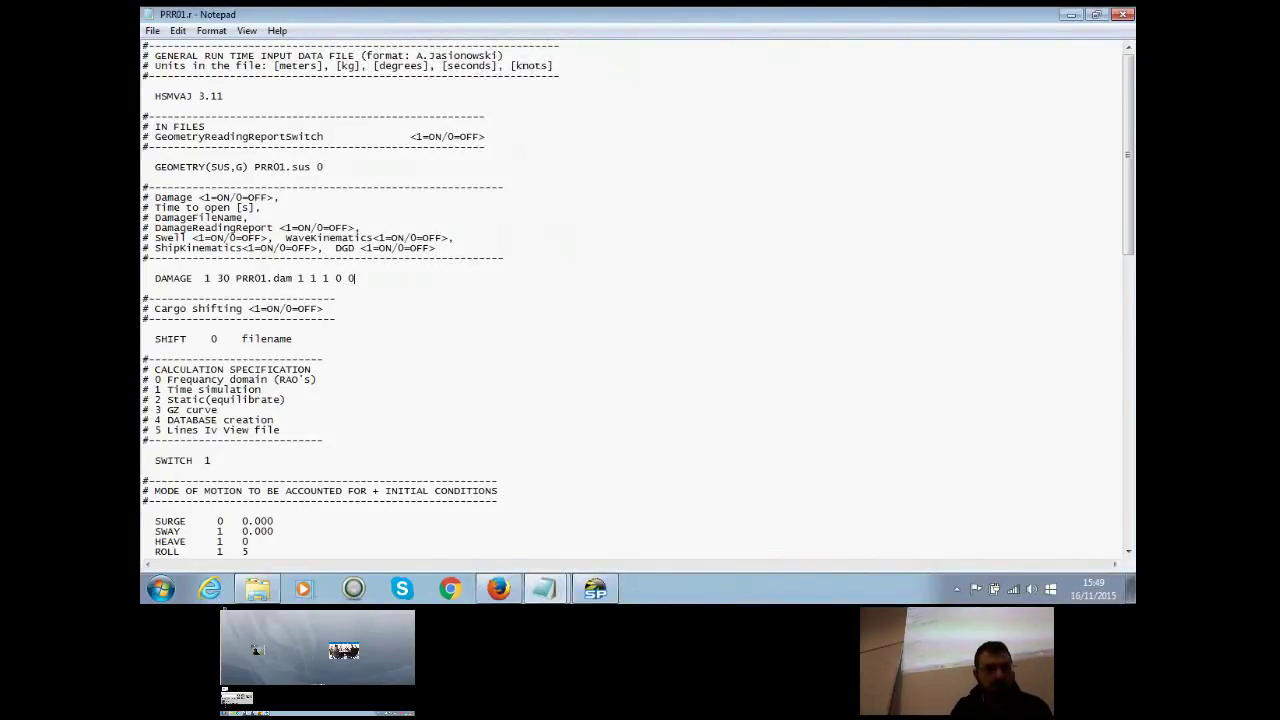
key("shift+Left")
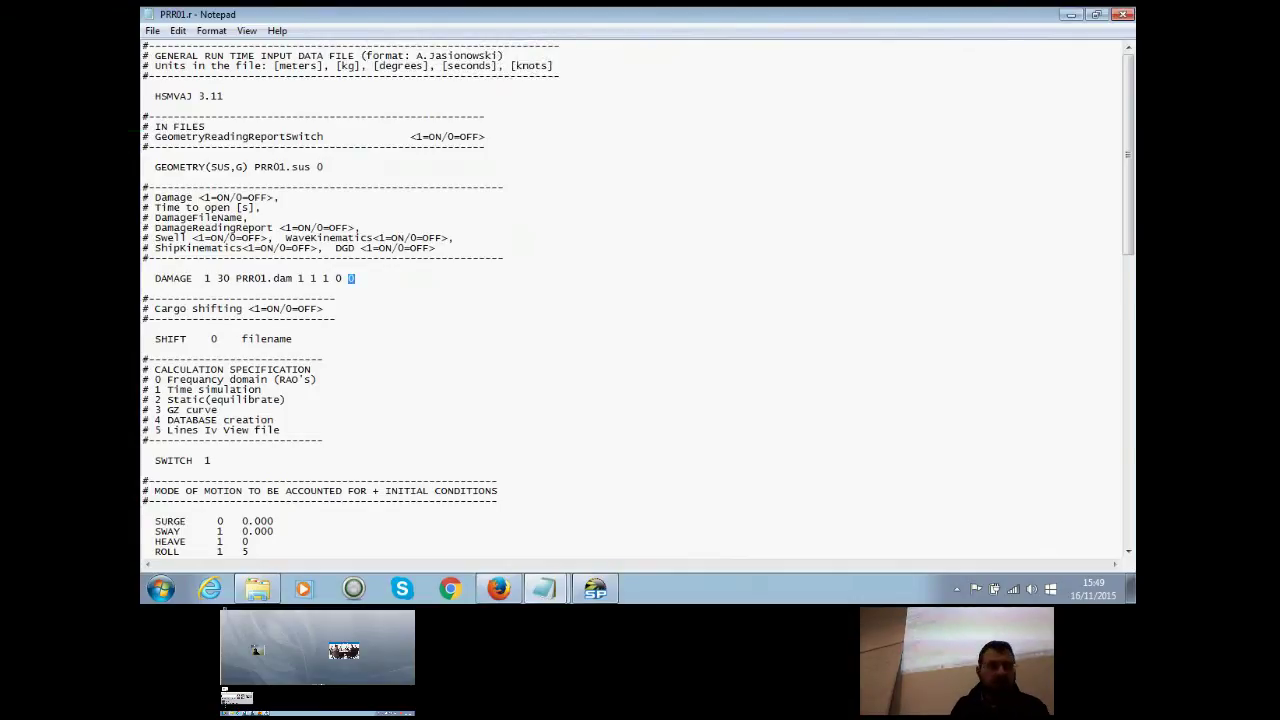
key("Right")
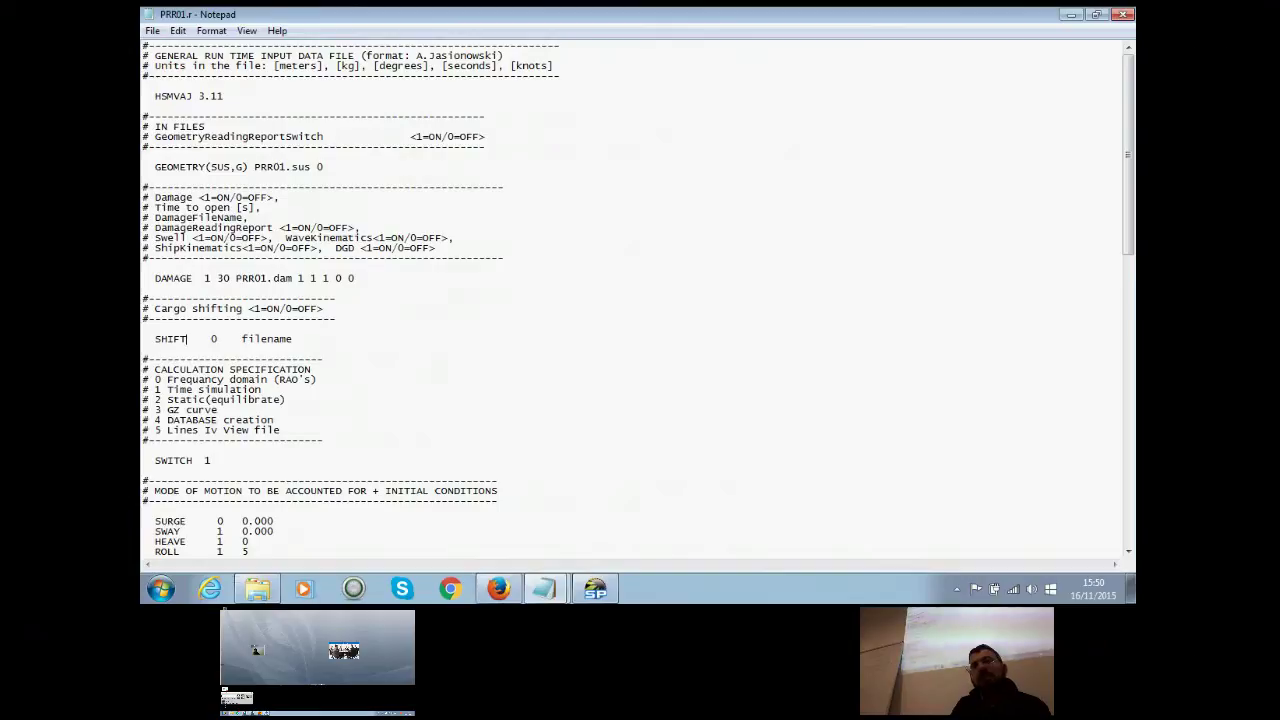
Step: Examine the cargo SHIFT switch and highlight the CALCULATION SPECIFICATION block down to its SWITCH line
key("shift+Left")
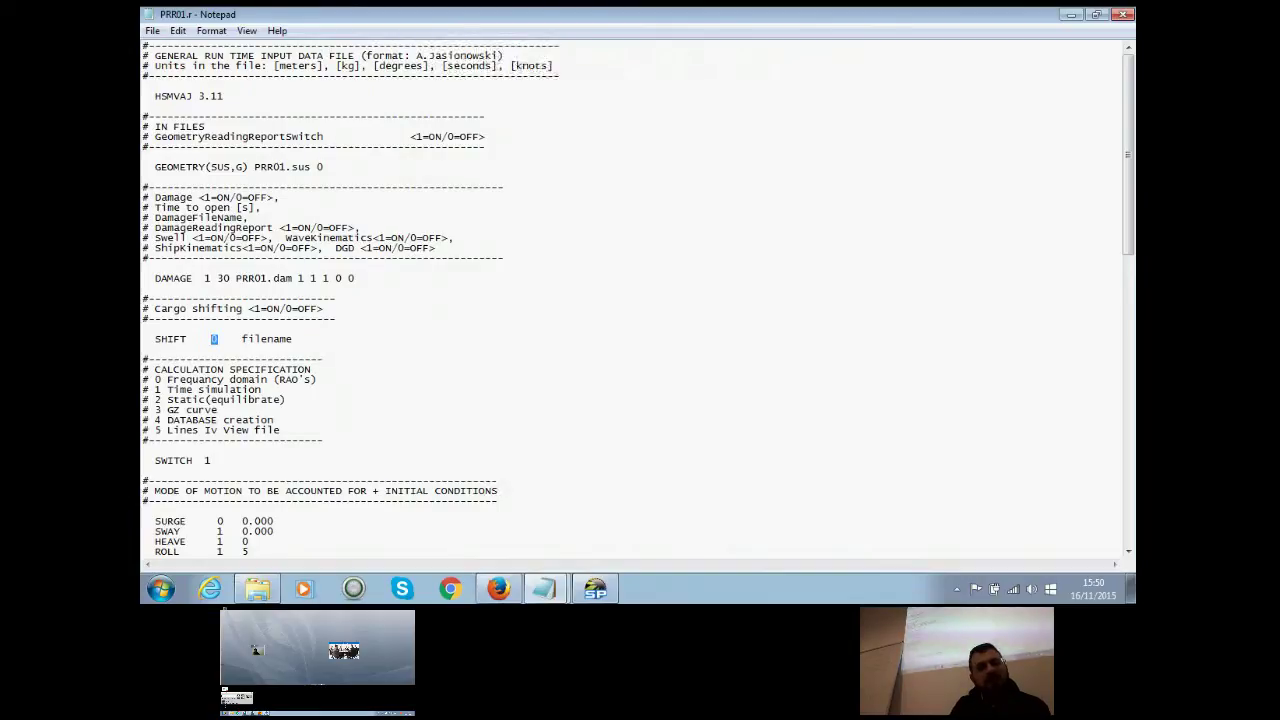
key("End")
scroll(638, 300, "down", 3)
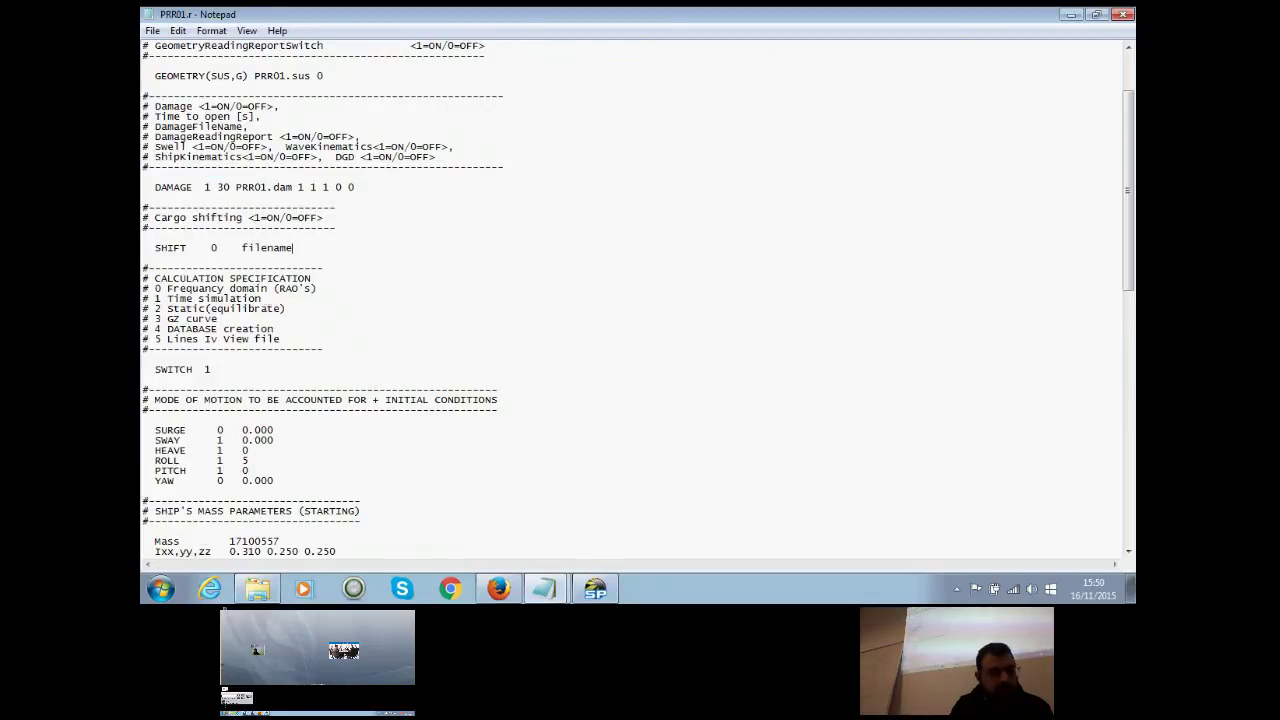
scroll(638, 299, "down", 1)
left_click_drag(212, 340, 143, 238)
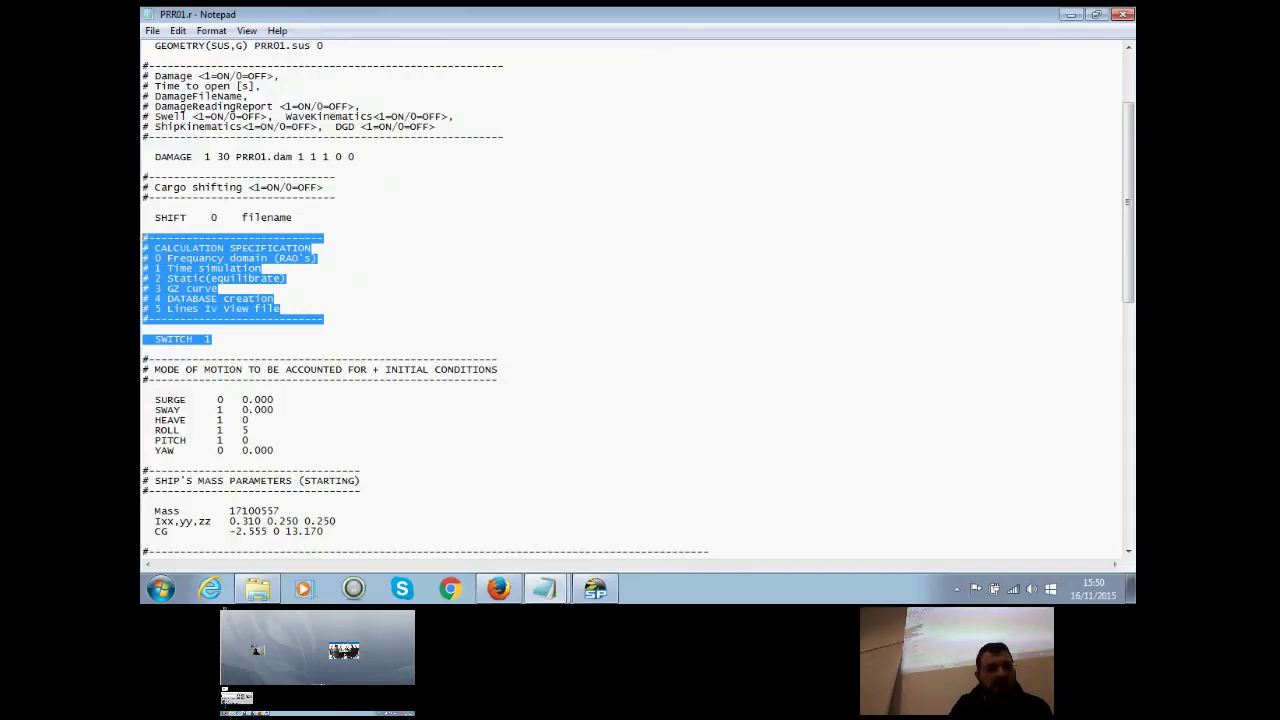
left_click(212, 342)
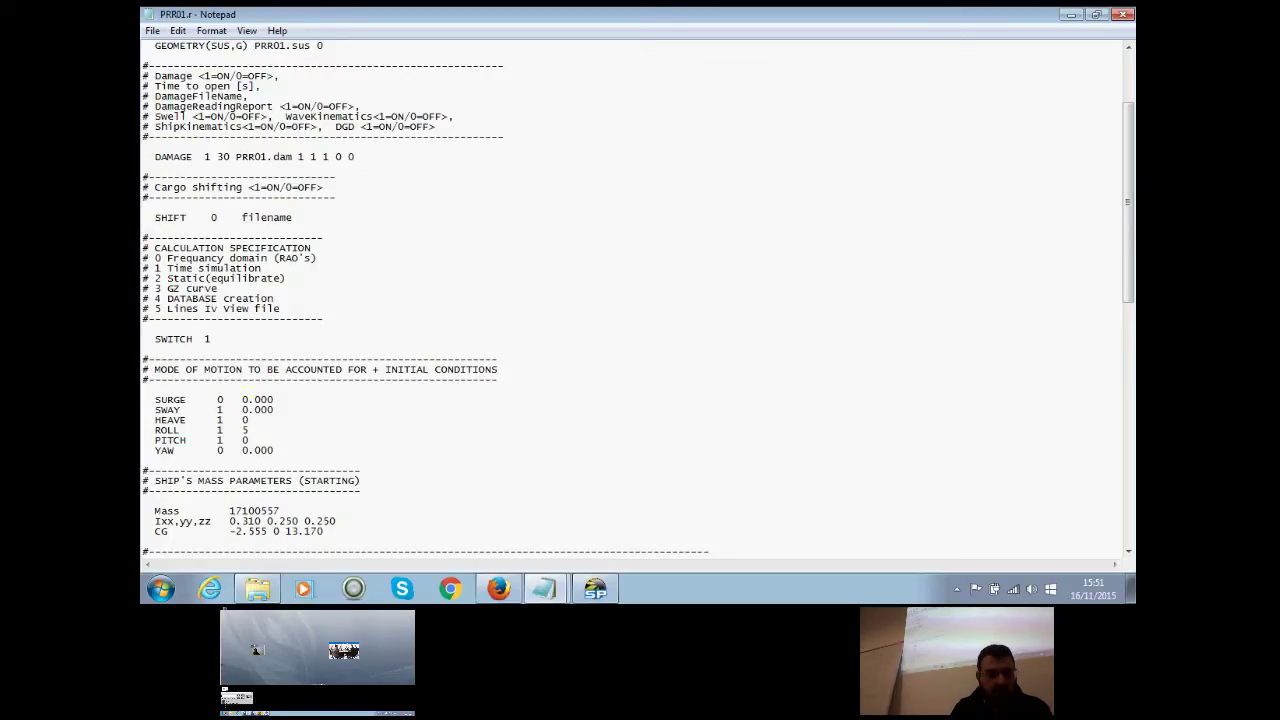
Step: Review the modes of motion and initial conditions, highlighting the section heading, and read on through the ship's mass parameters
scroll(638, 300, "down", 1)
scroll(638, 300, "down", 2)
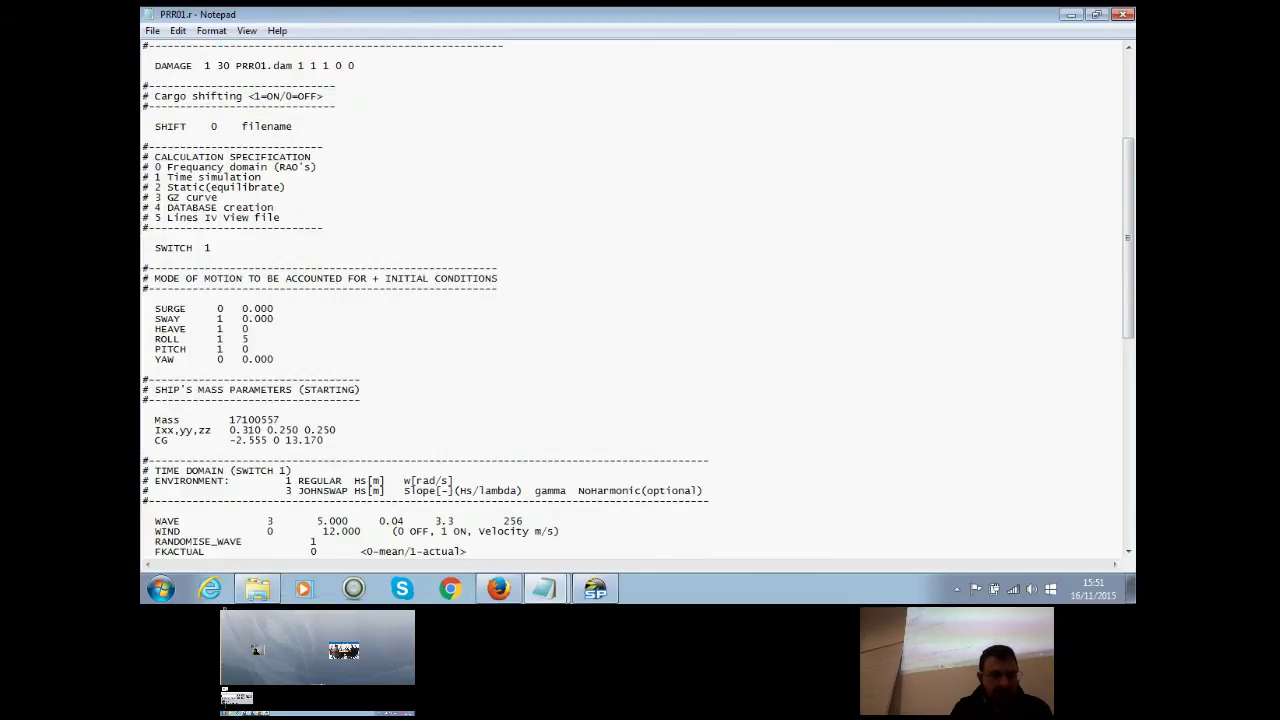
left_click_drag(155, 278, 498, 279)
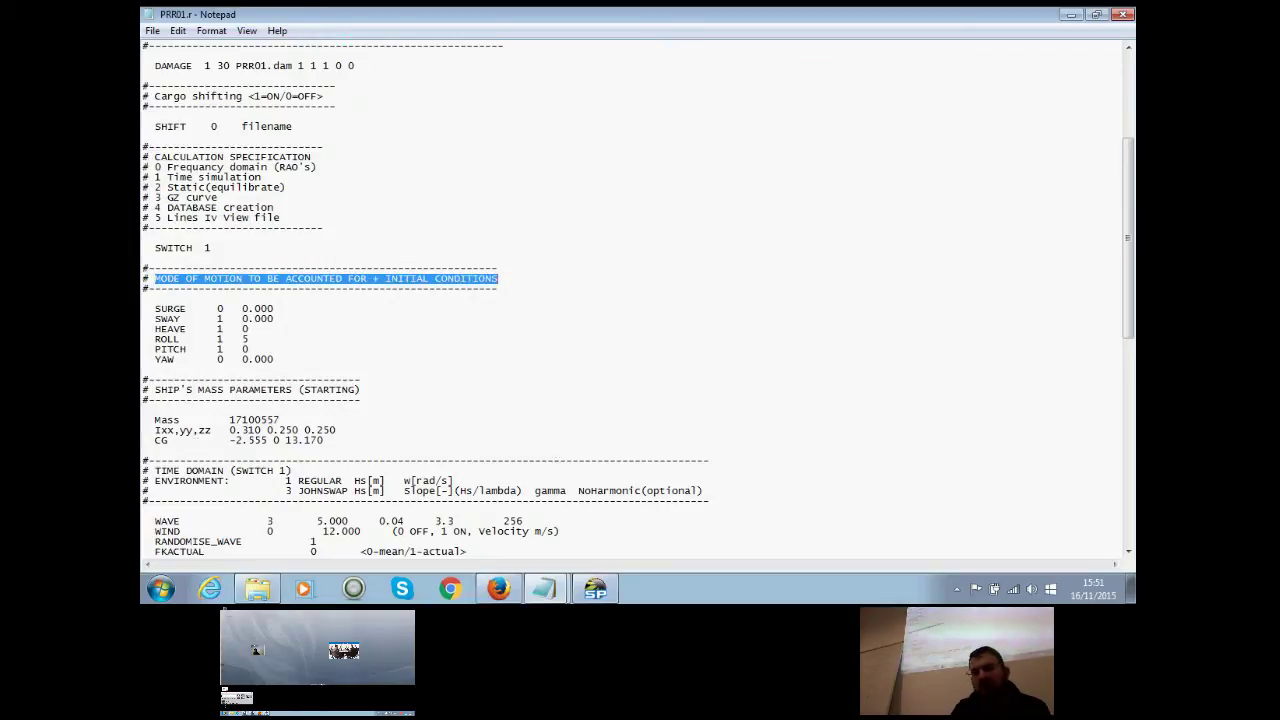
left_click(248, 329)
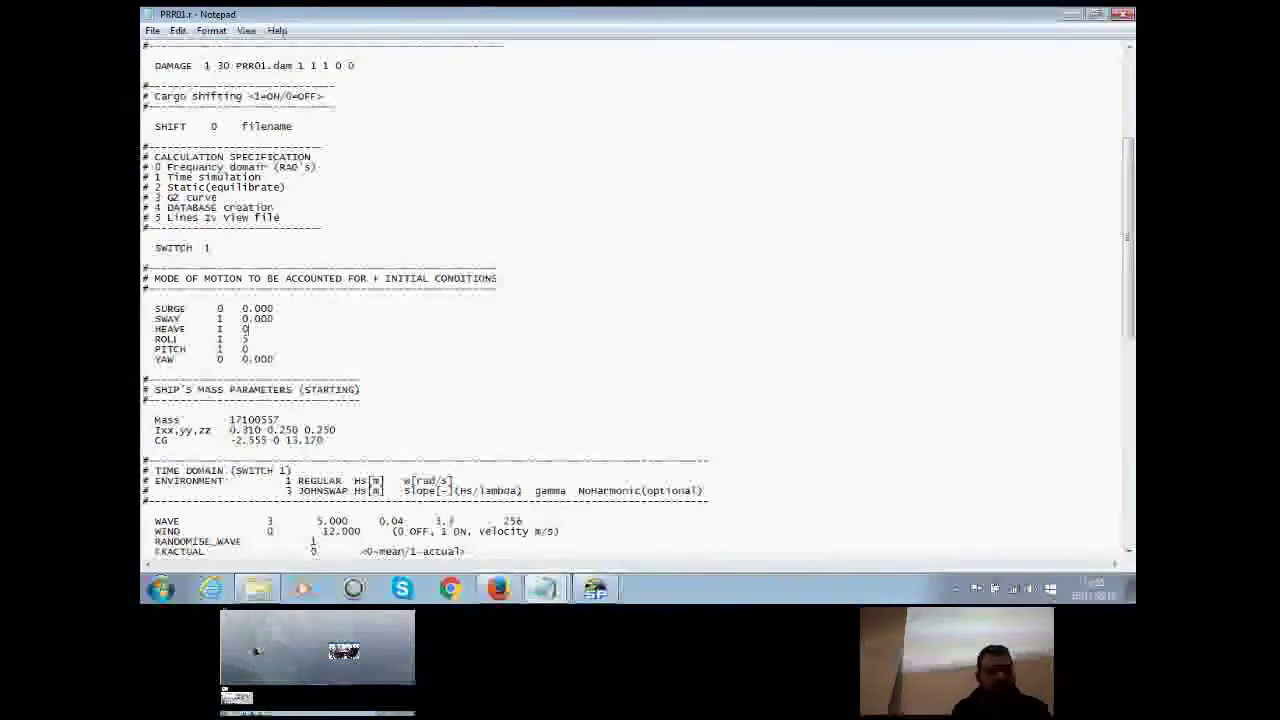
scroll(638, 300, "down", 1)
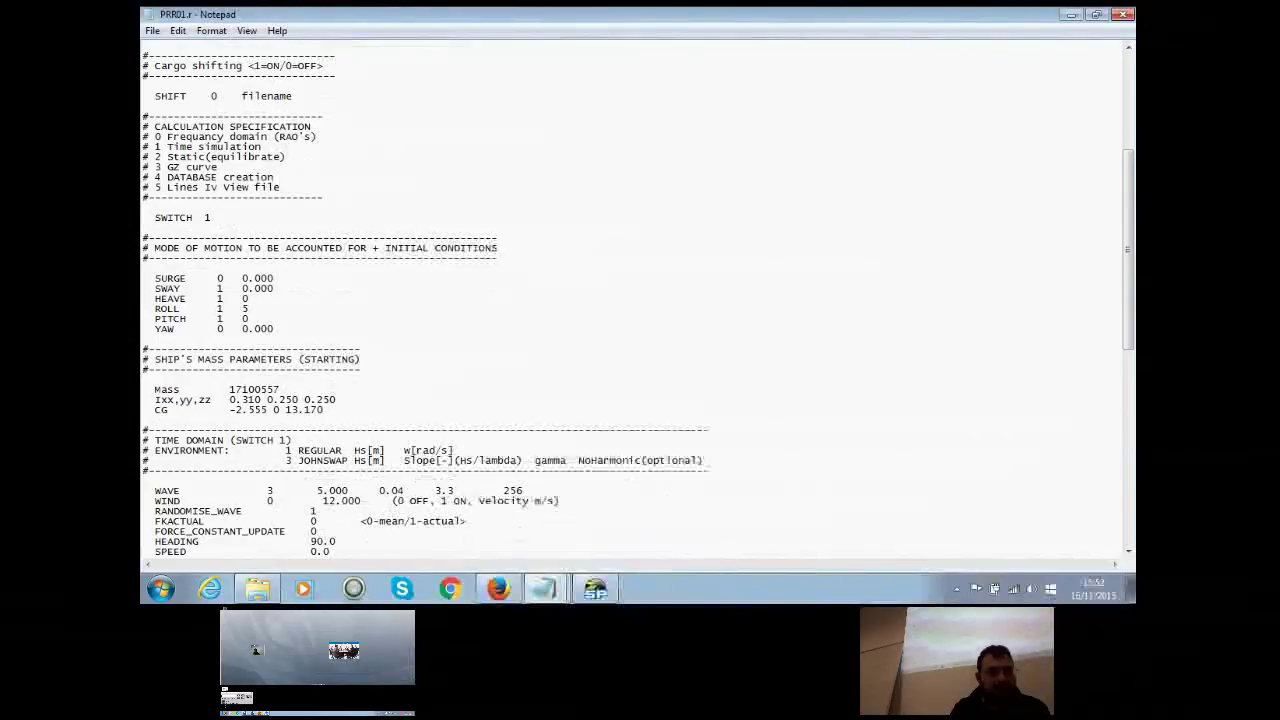
scroll(636, 300, "down", 2)
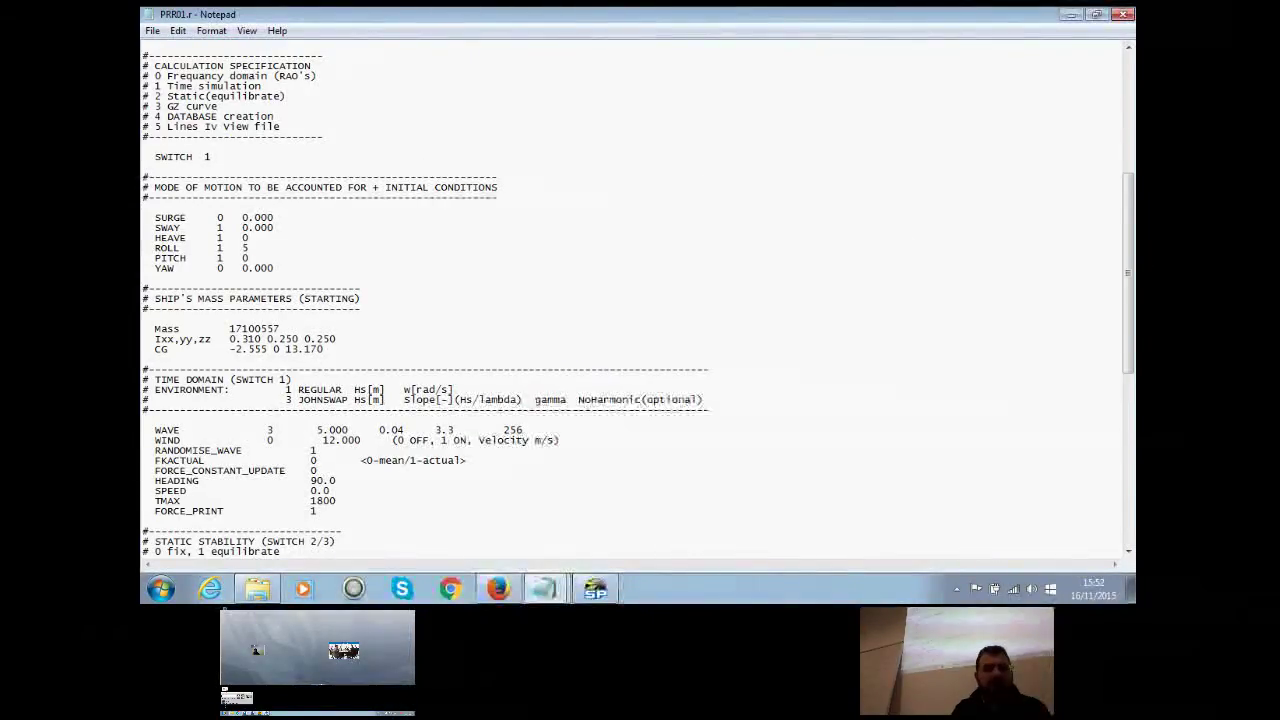
scroll(635, 300, "down", 2)
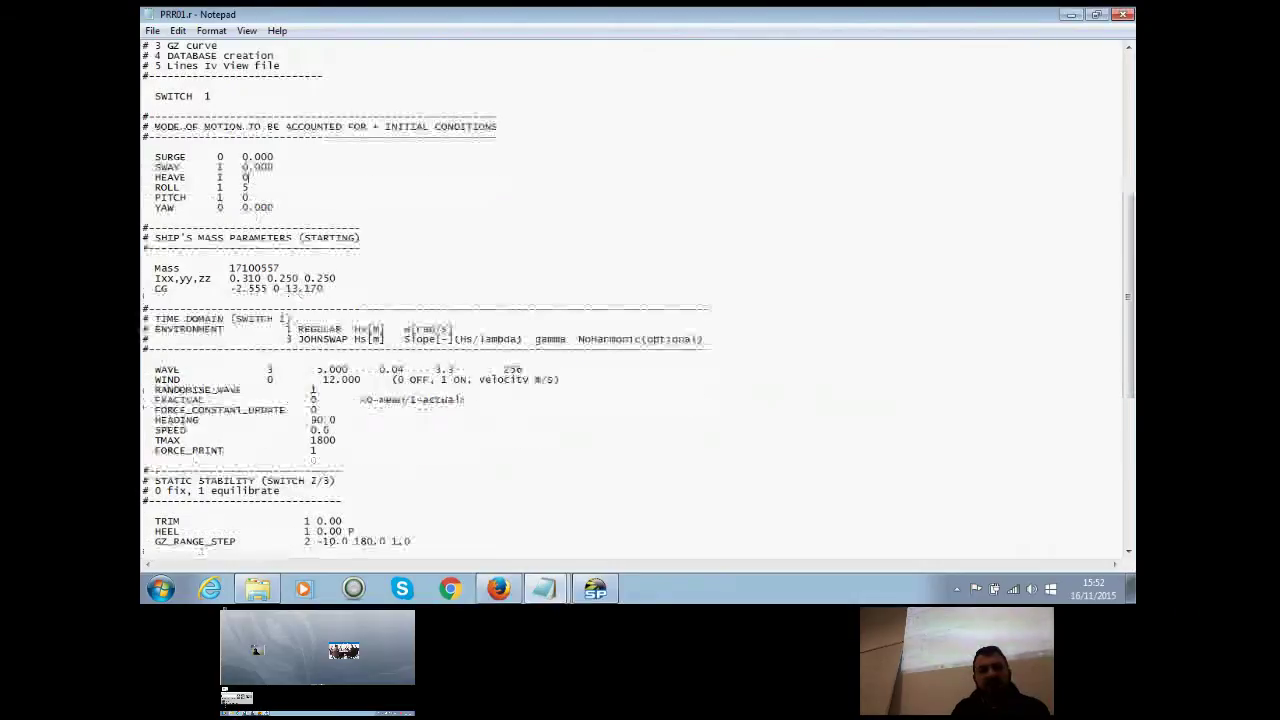
left_click(248, 177)
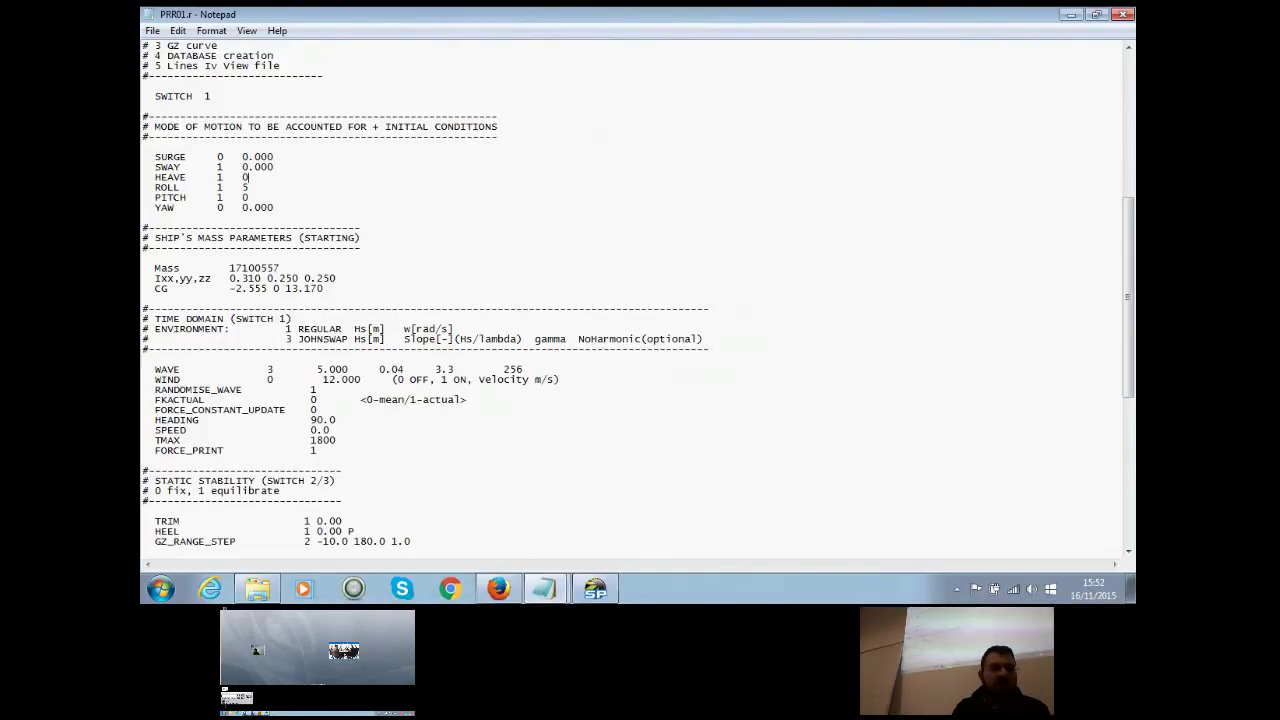
Step: Examine the WAVE line in the TIME DOMAIN section, highlighting the wave type, Hs, slope and gamma values
left_click_drag(266, 369, 274, 369)
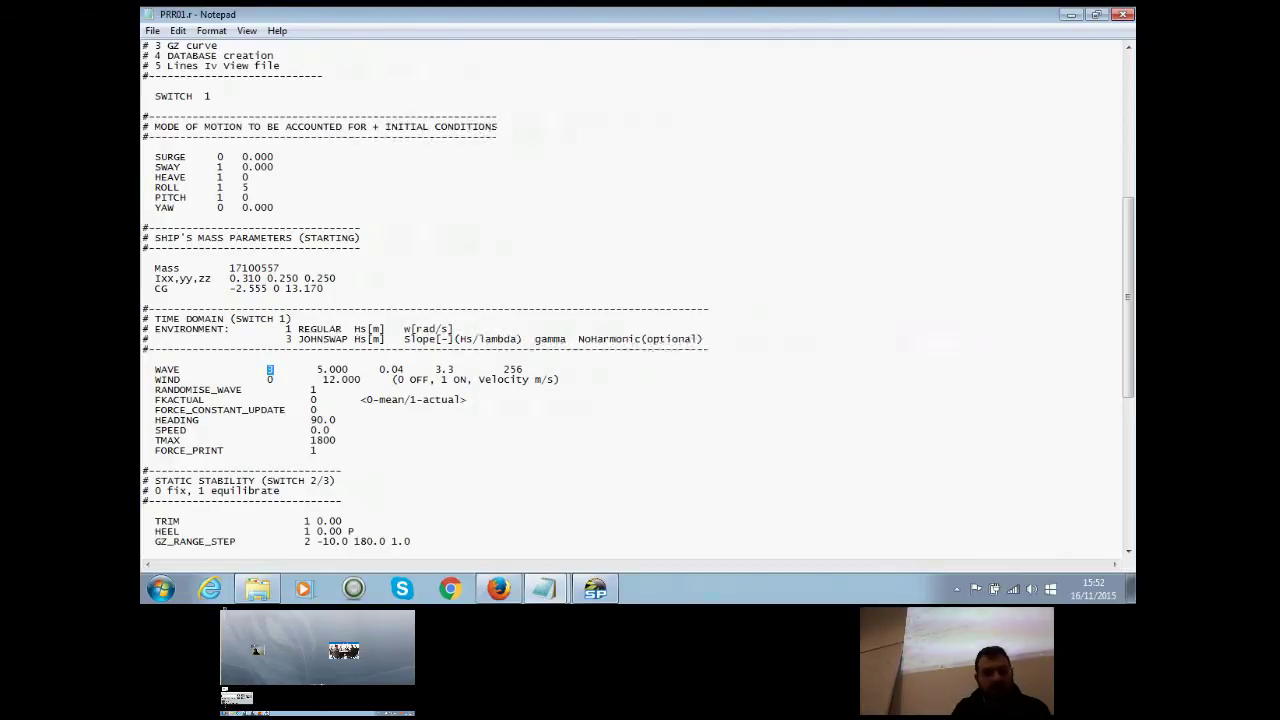
left_click_drag(349, 369, 266, 369)
left_click_drag(317, 369, 349, 369)
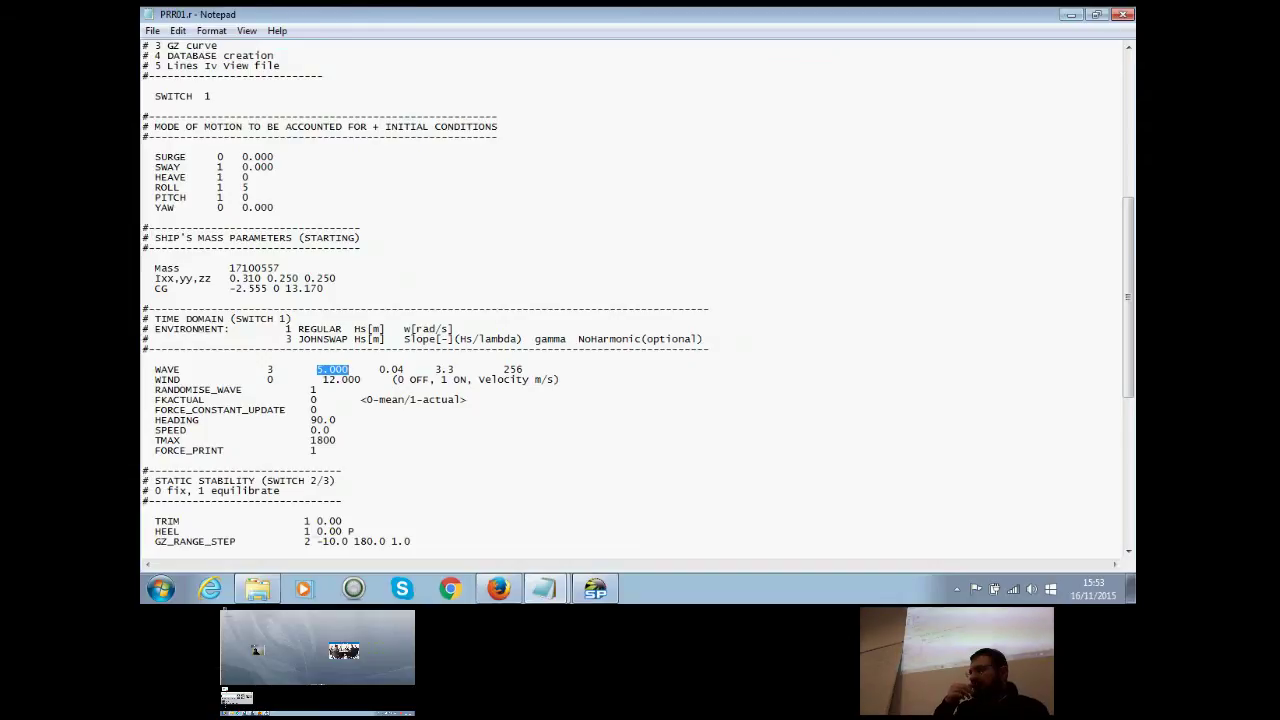
left_click_drag(348, 369, 323, 369)
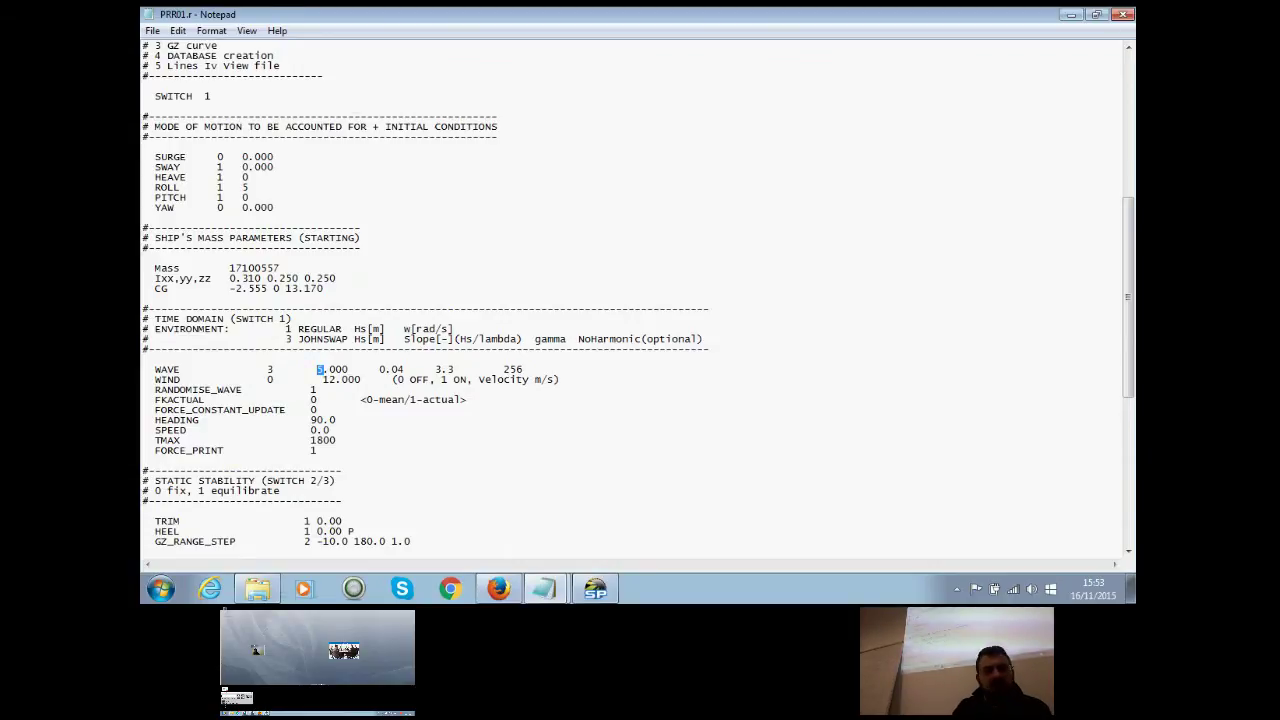
left_click_drag(404, 369, 379, 369)
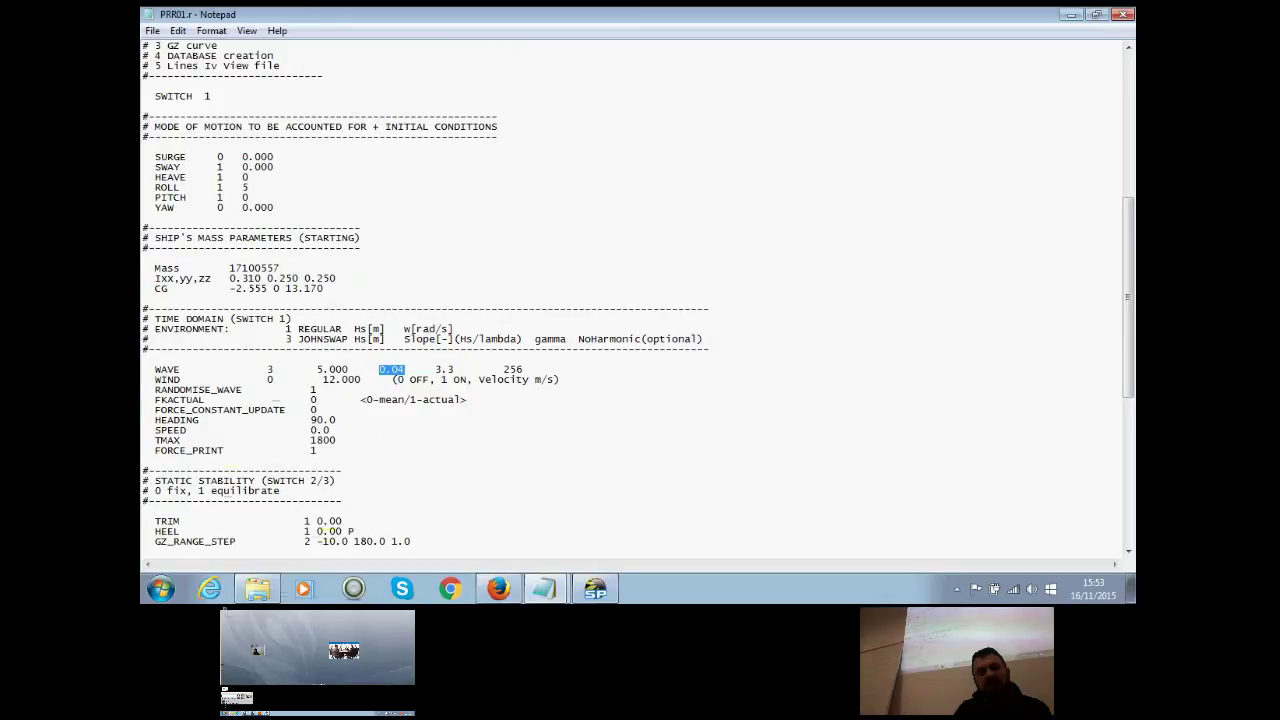
left_click_drag(455, 369, 435, 369)
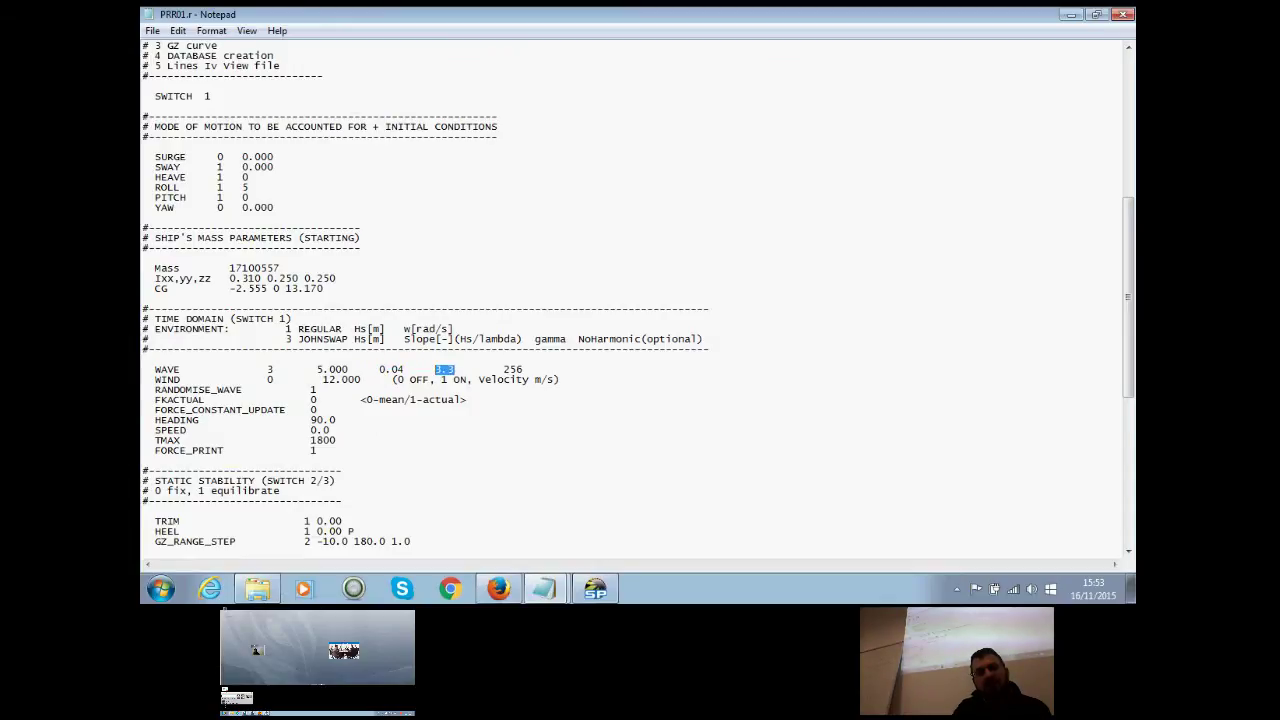
left_click_drag(143, 369, 522, 370)
left_click_drag(461, 369, 373, 369)
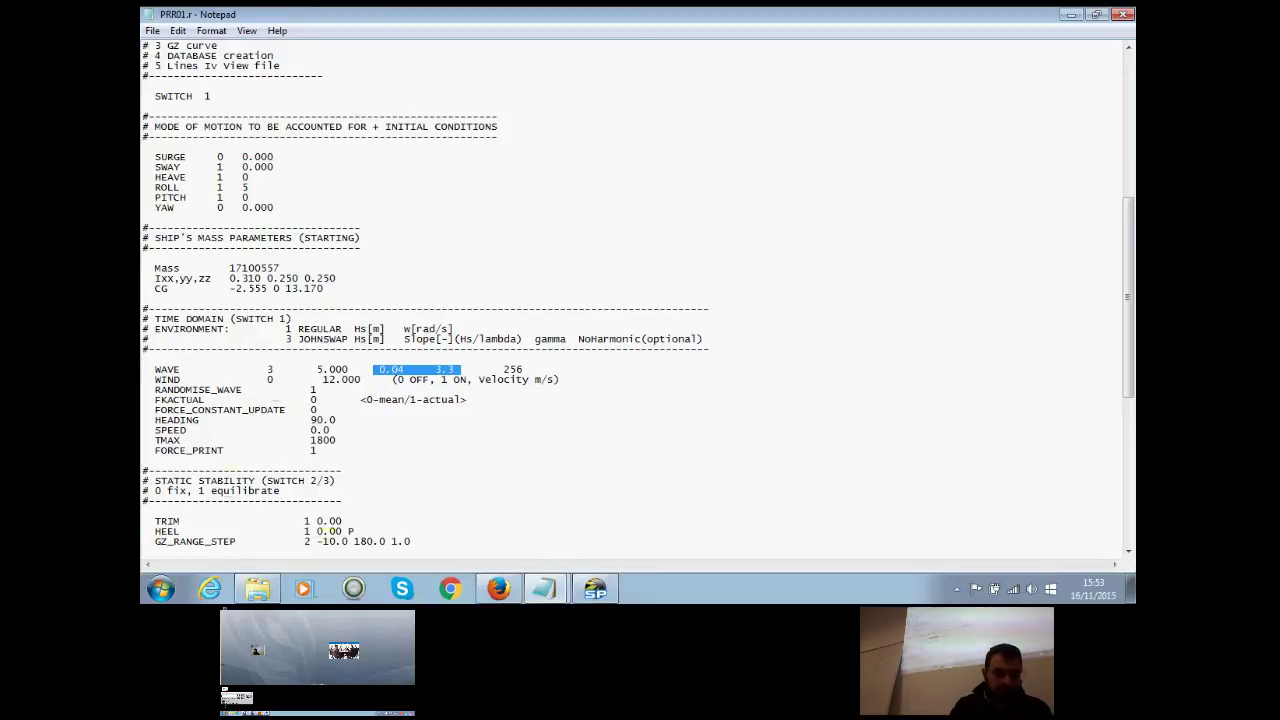
Step: Highlight the on/off switch and the velocity on the WIND line to examine them
left_click(268, 379)
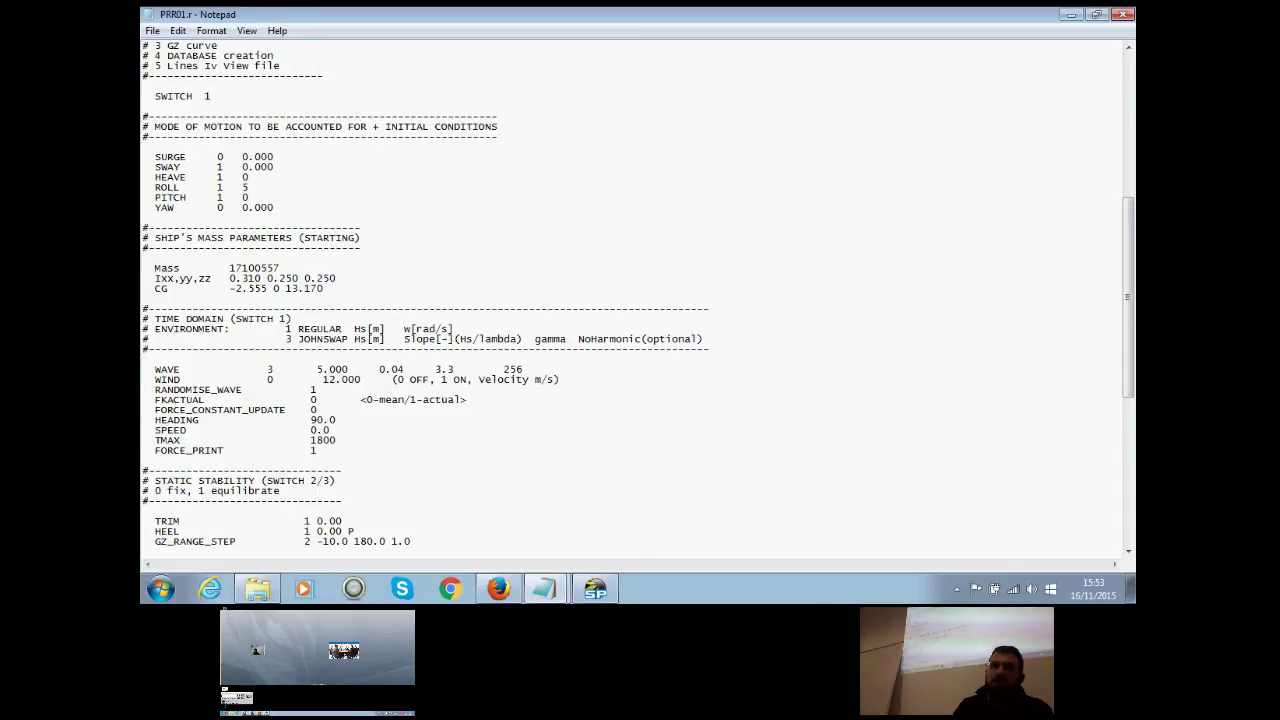
double_click(269, 379)
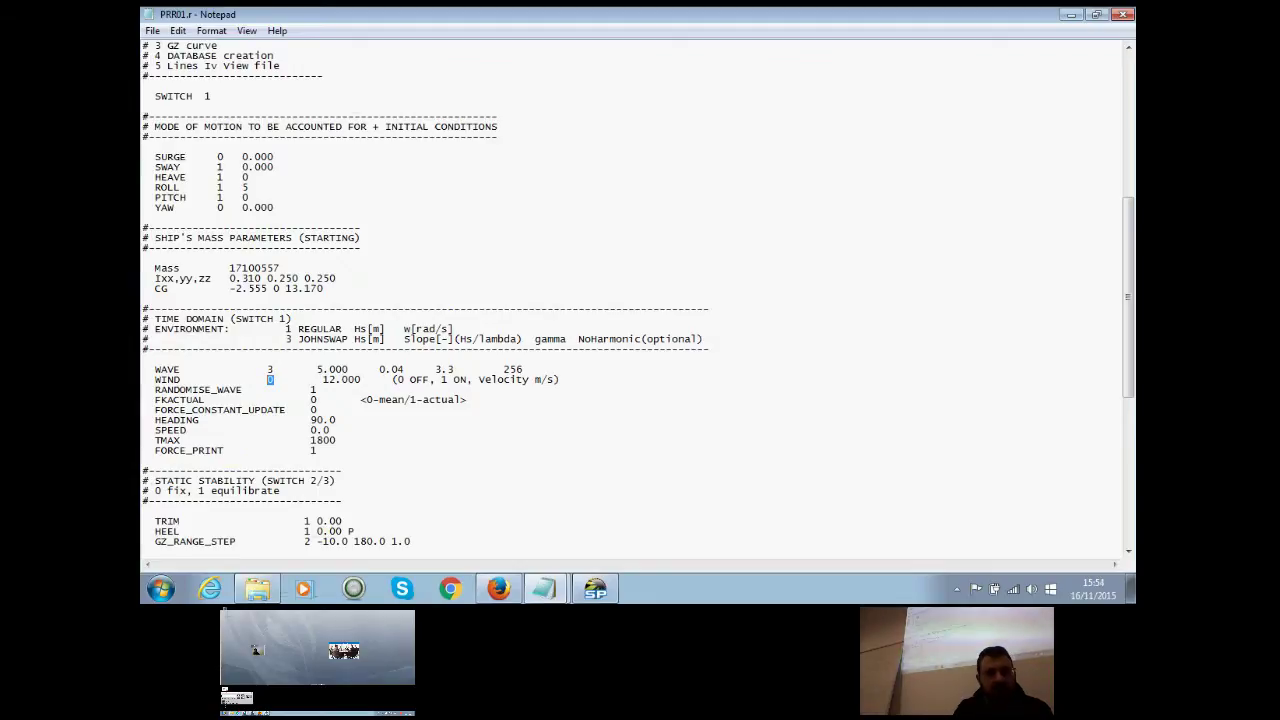
left_click_drag(362, 379, 322, 379)
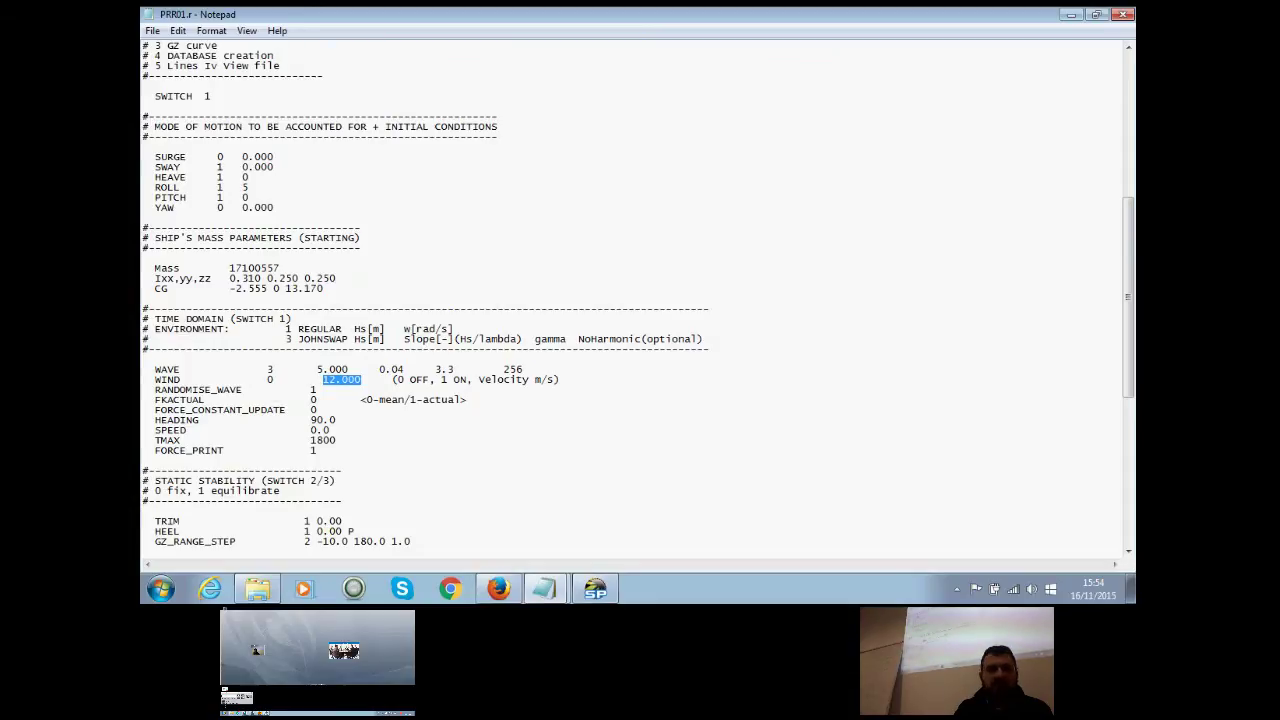
Step: Examine the WIND on/off switch and the RANDOMISE_WAVE, FKACTUAL and FORCE_CONSTANT_UPDATE values, highlighting the switches in turn
left_click_drag(274, 379, 266, 379)
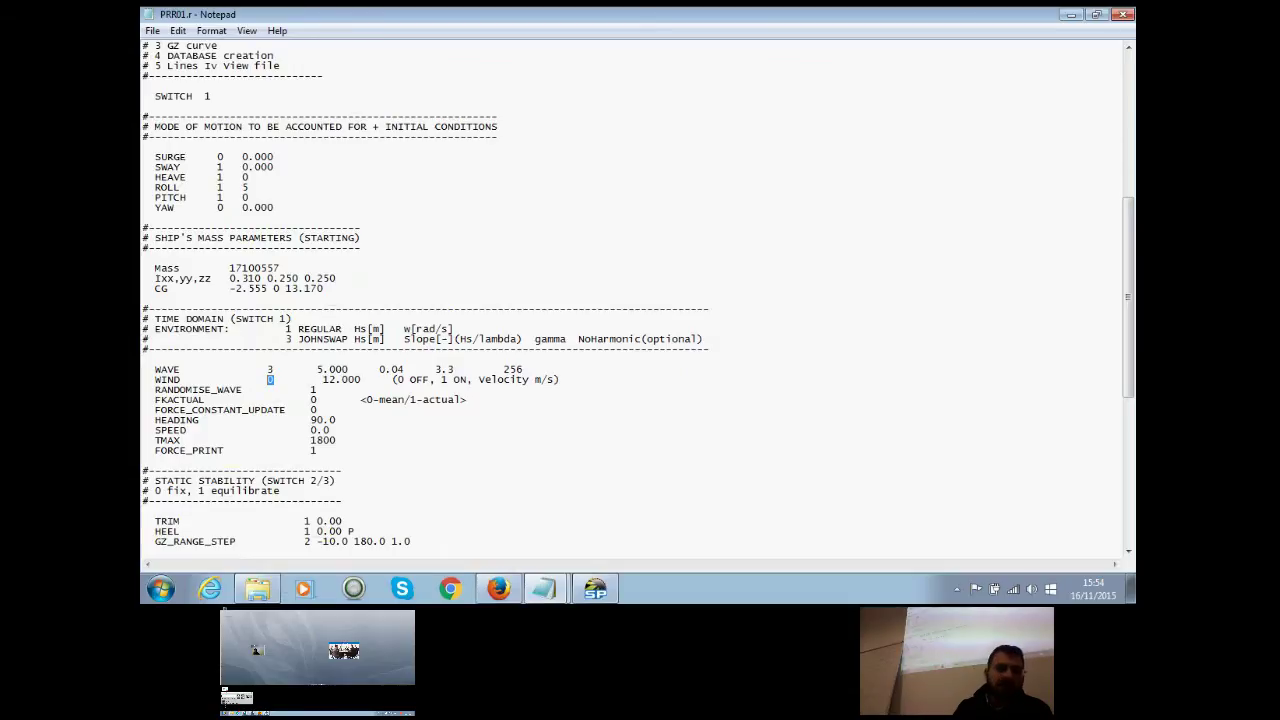
left_click(315, 389)
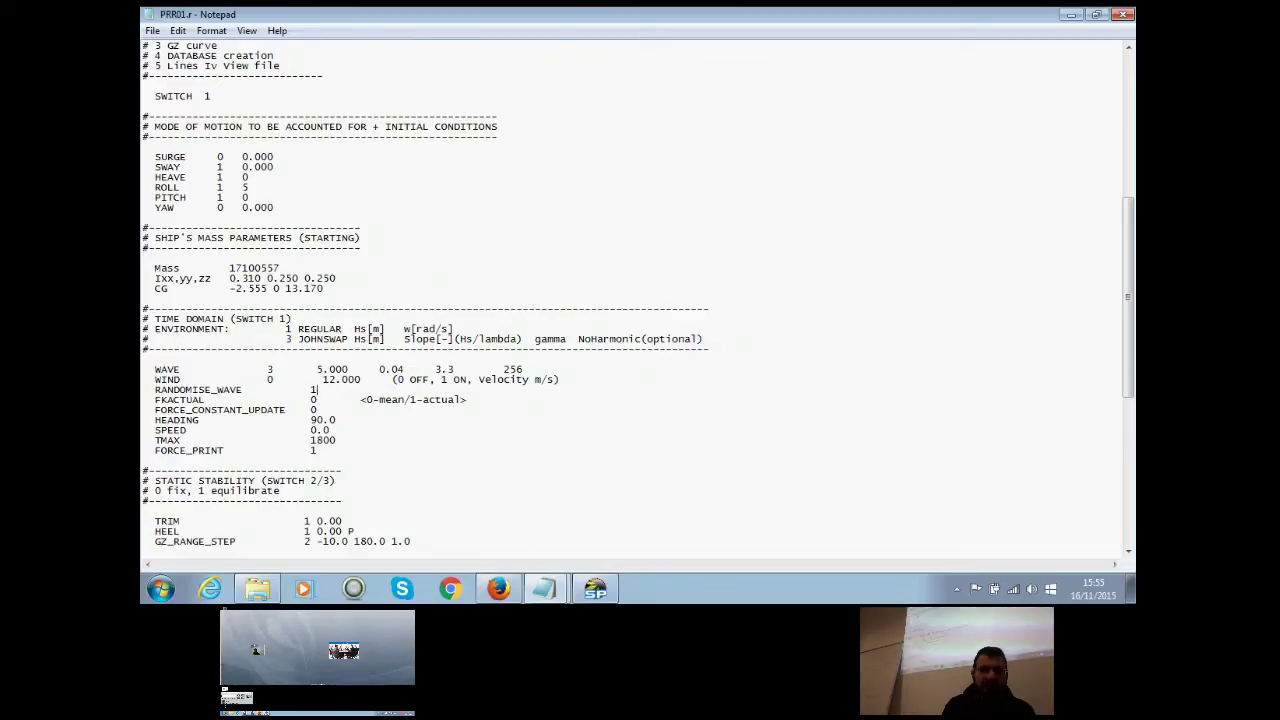
key("shift+Left")
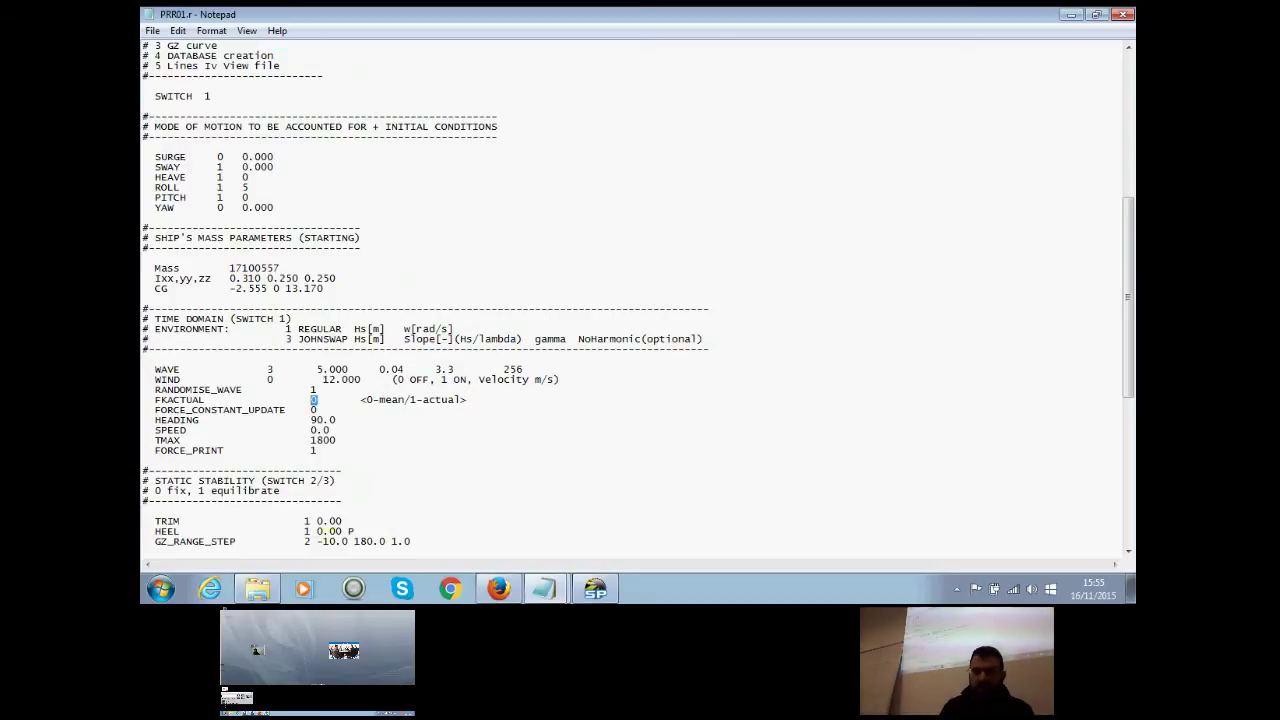
scroll(638, 299, "down", 1)
double_click(314, 369)
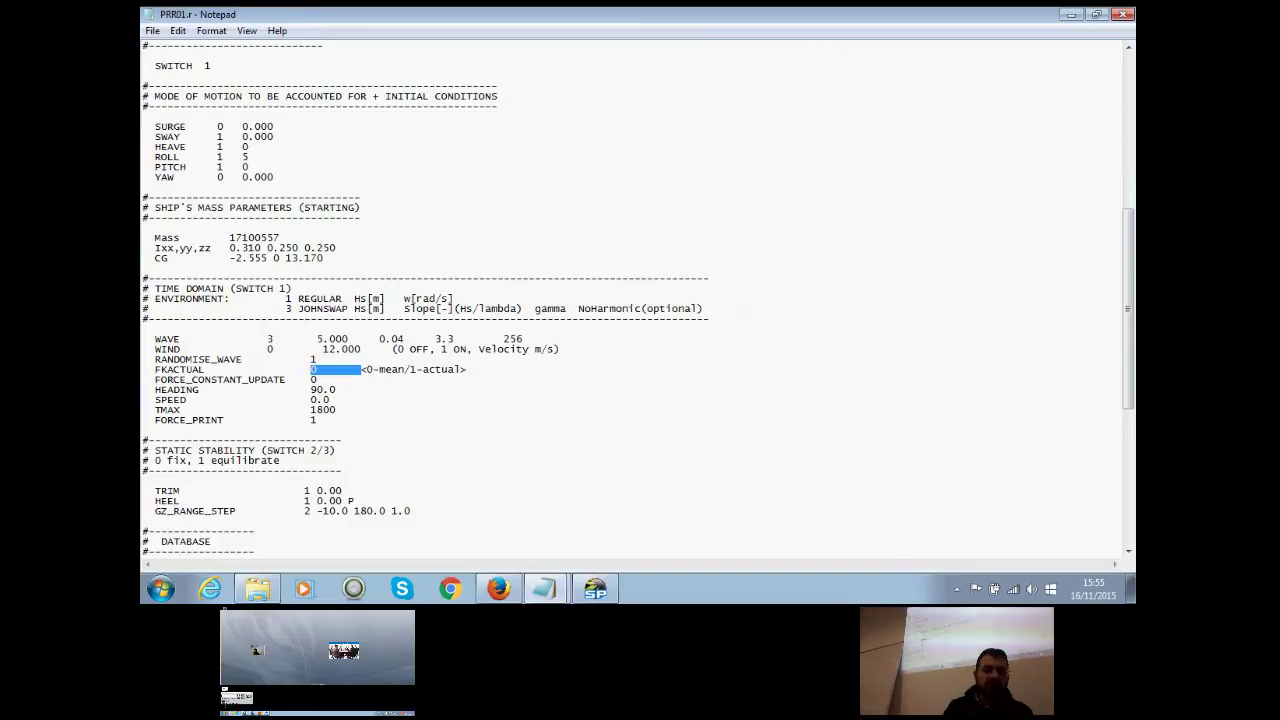
key("Down")
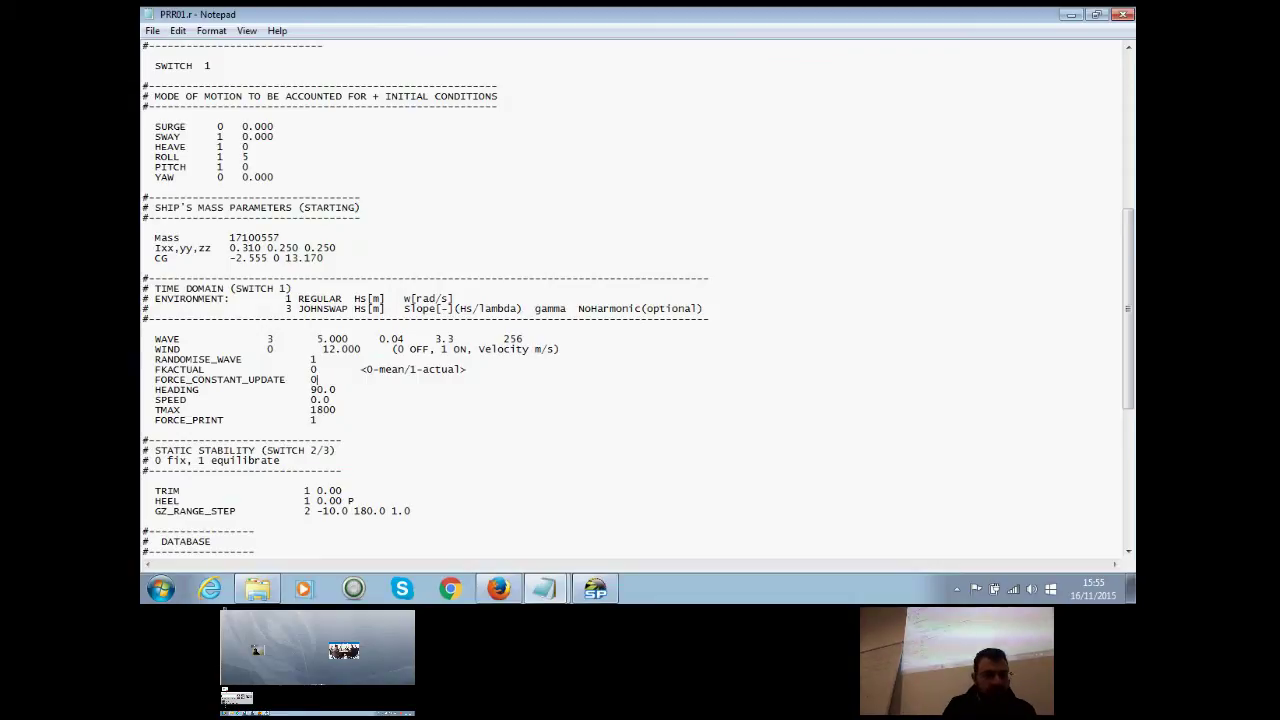
Step: Highlight the HEADING, SPEED, TMAX and FORCE_PRINT values of the TIME DOMAIN section one after another to examine them
key("shift+Left")
key("shift+Left")
key("shift+Left")
key("shift+Left")
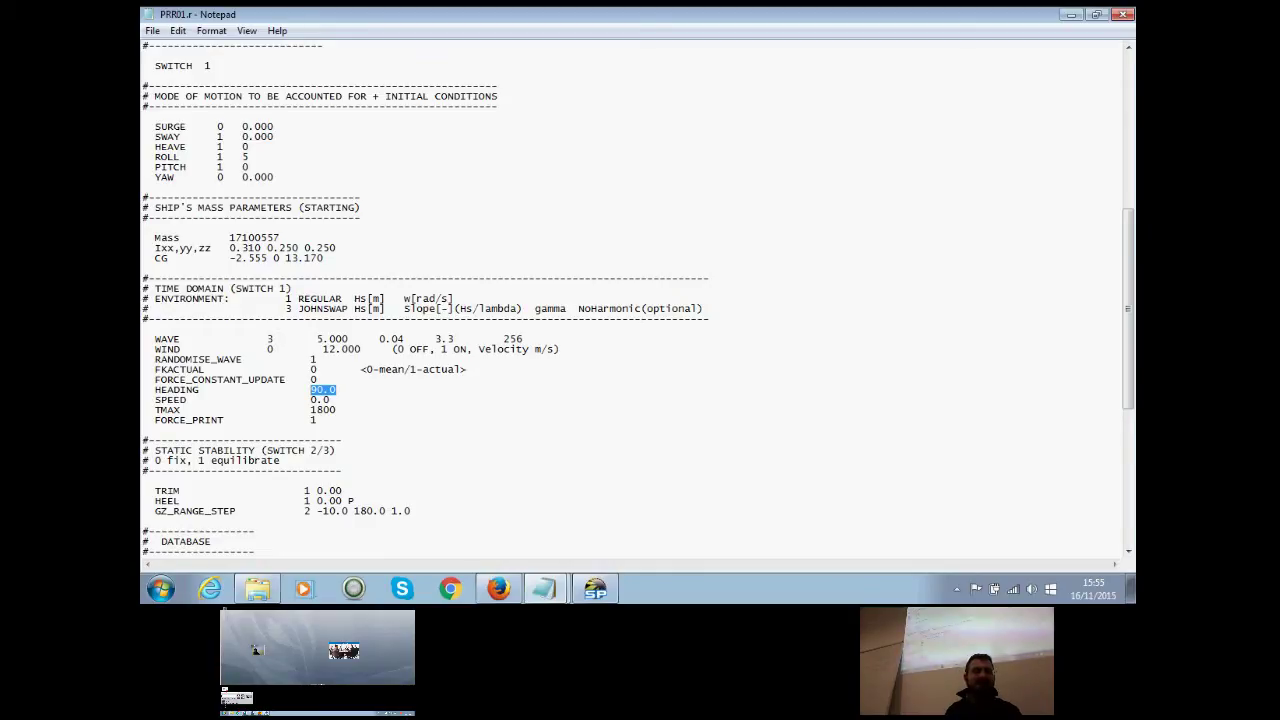
left_click_drag(330, 400, 305, 400)
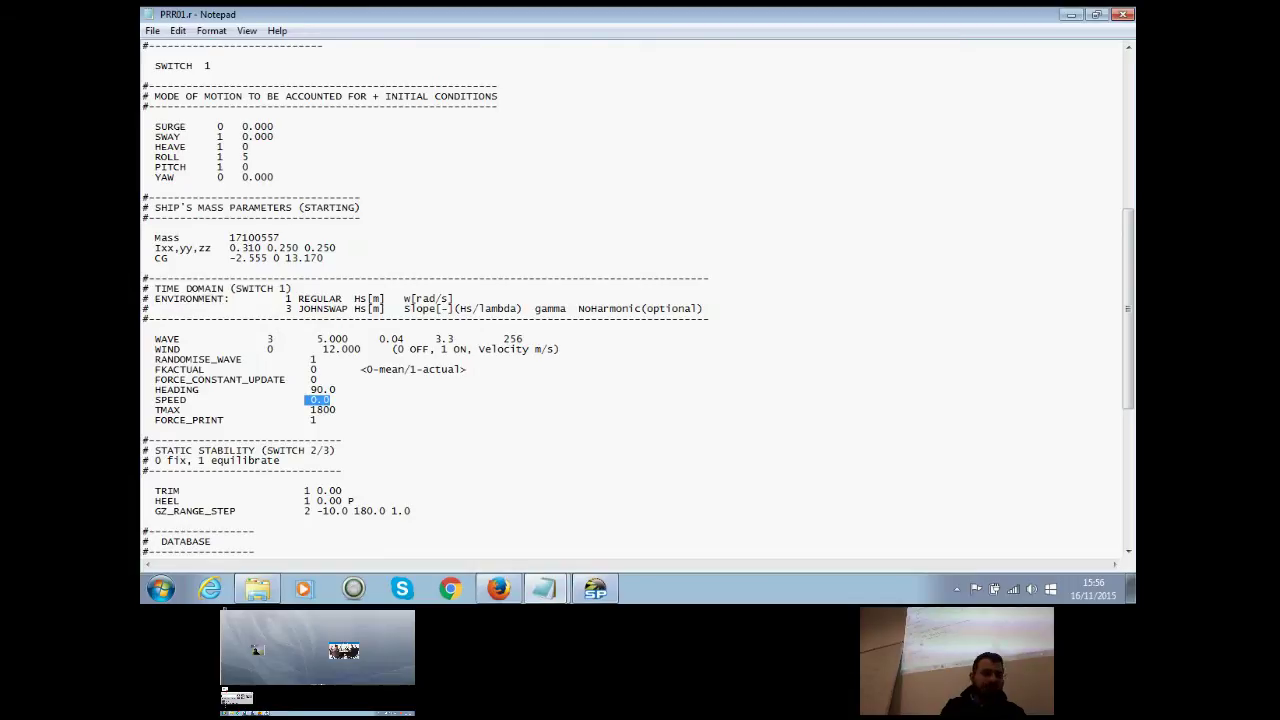
left_click_drag(337, 410, 310, 410)
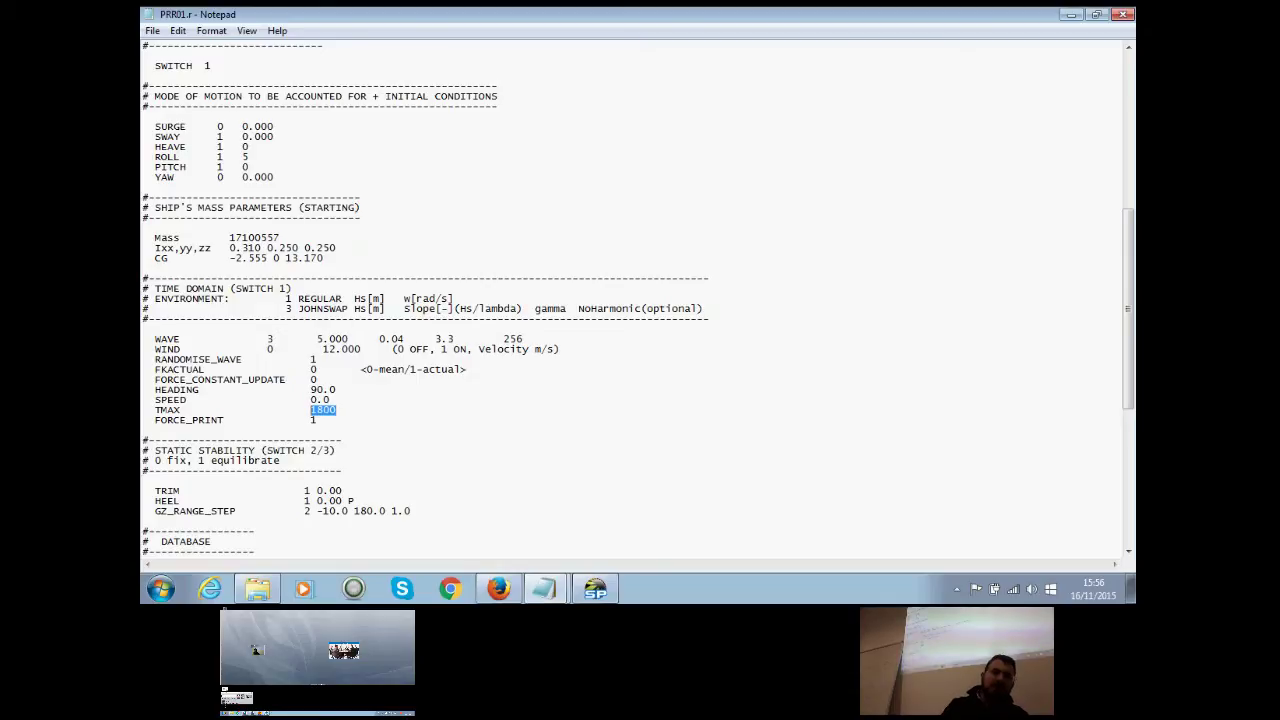
double_click(313, 420)
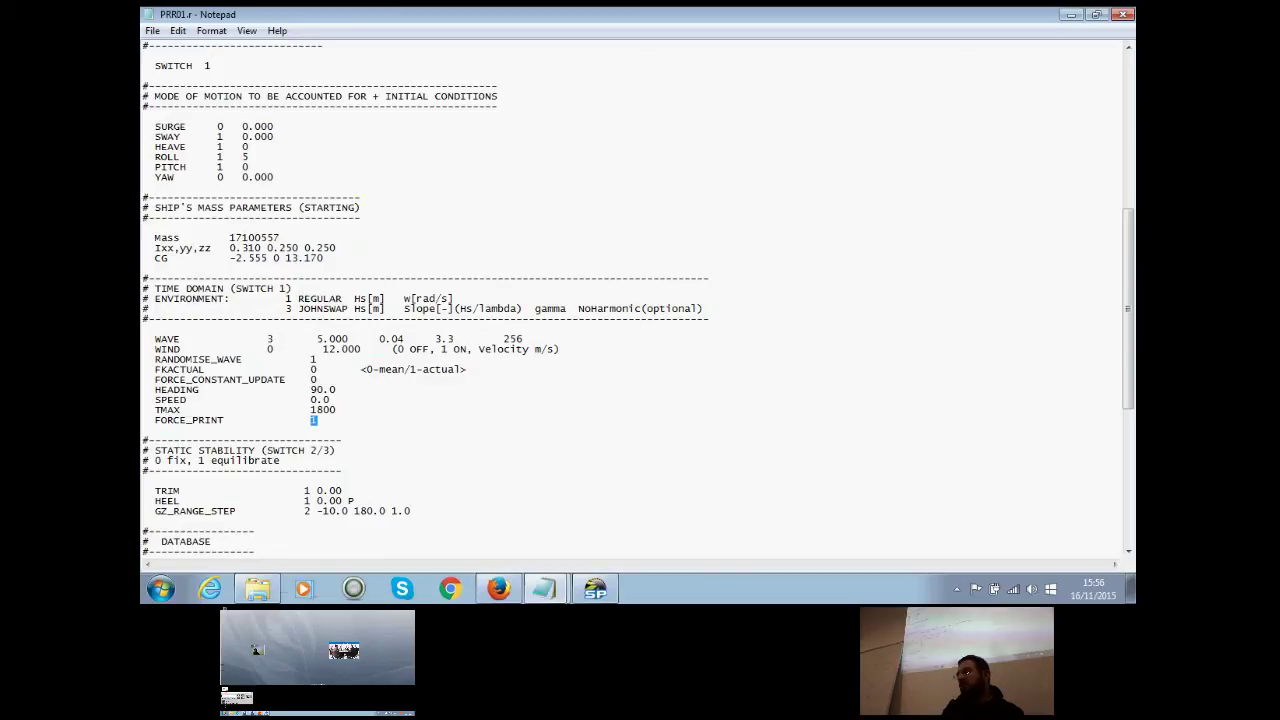
Step: Examine the TRIM and HEEL lines of the STATIC STABILITY section, highlighting the heel switch and its side letter
scroll(637, 299, "down", 2)
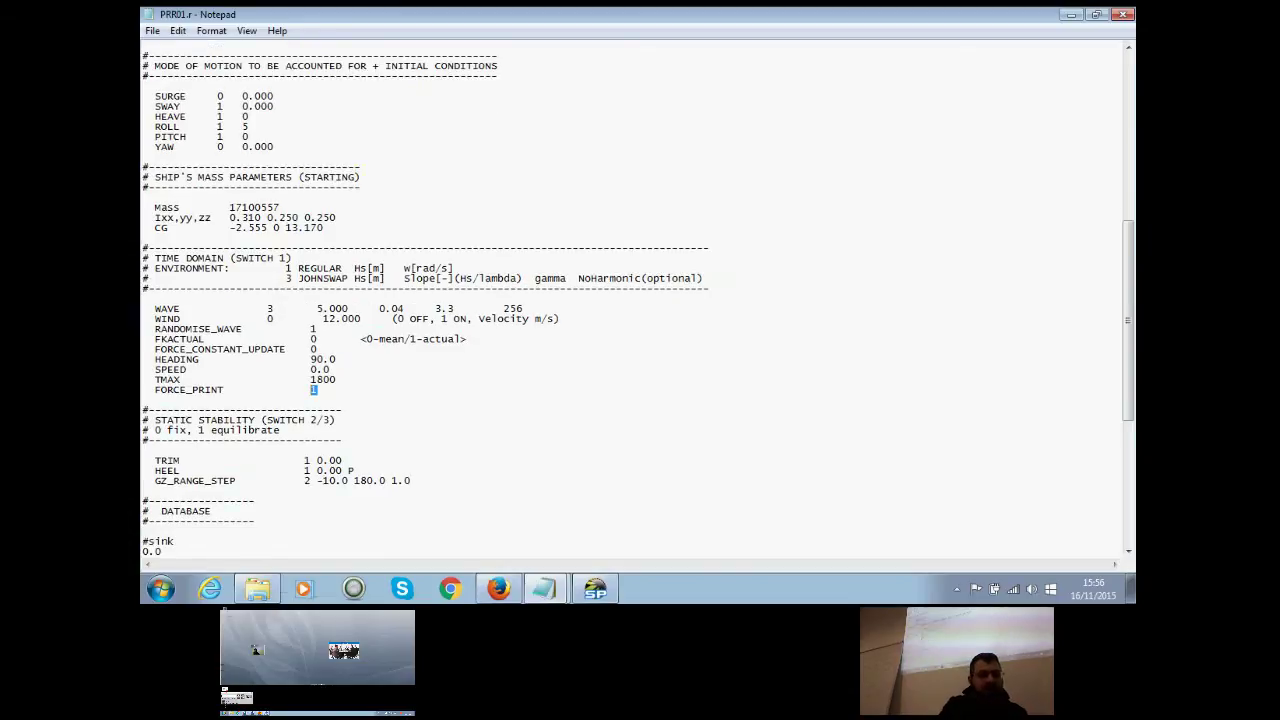
scroll(637, 299, "down", 1)
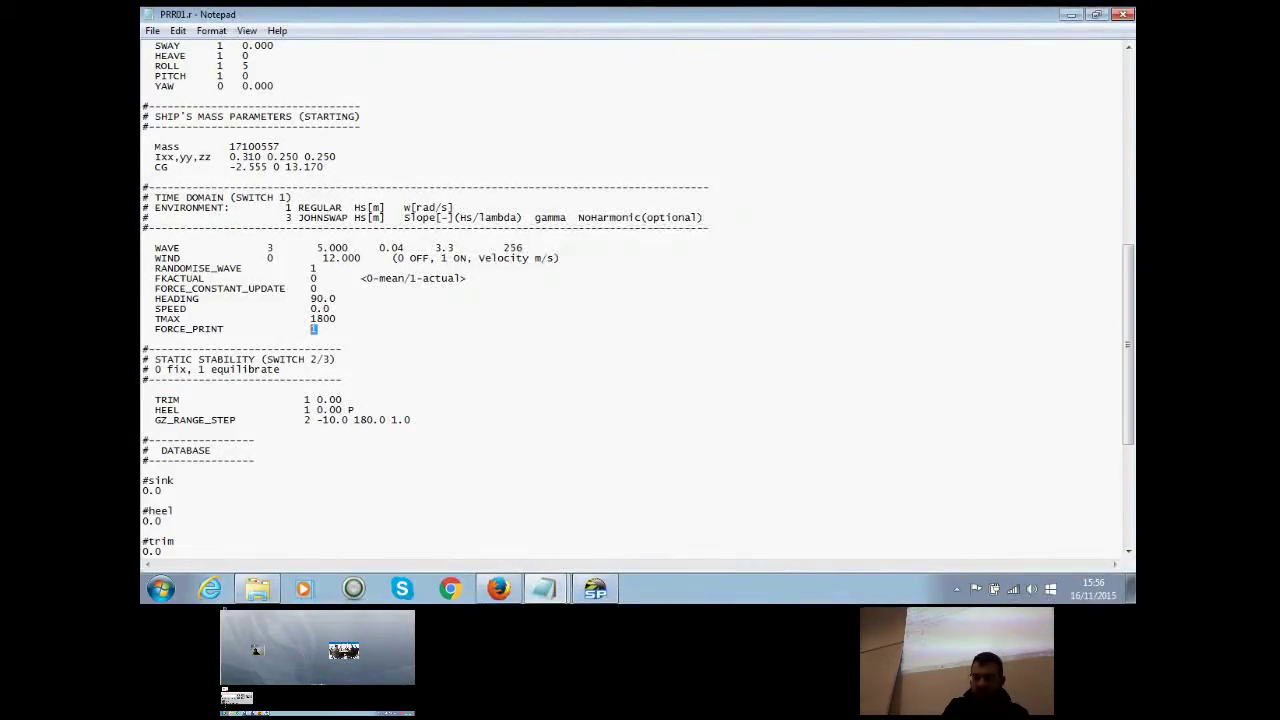
left_click_drag(304, 399, 311, 399)
left_click(323, 399)
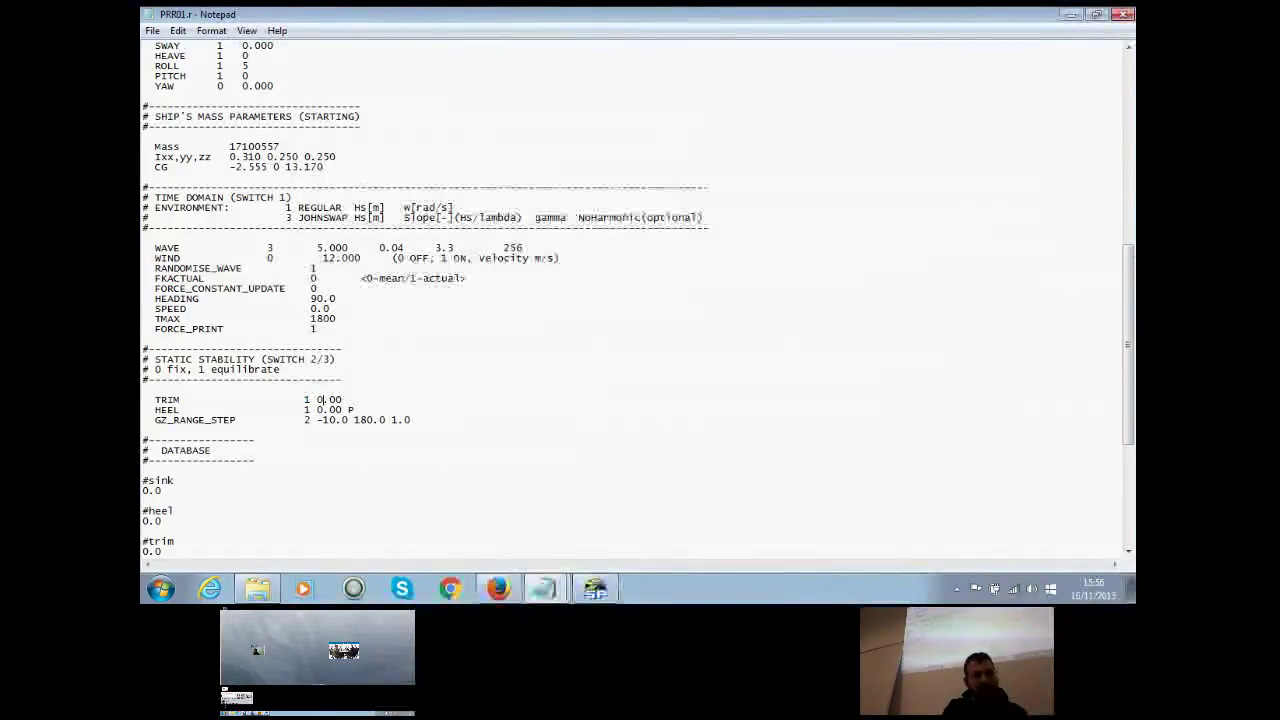
double_click(307, 410)
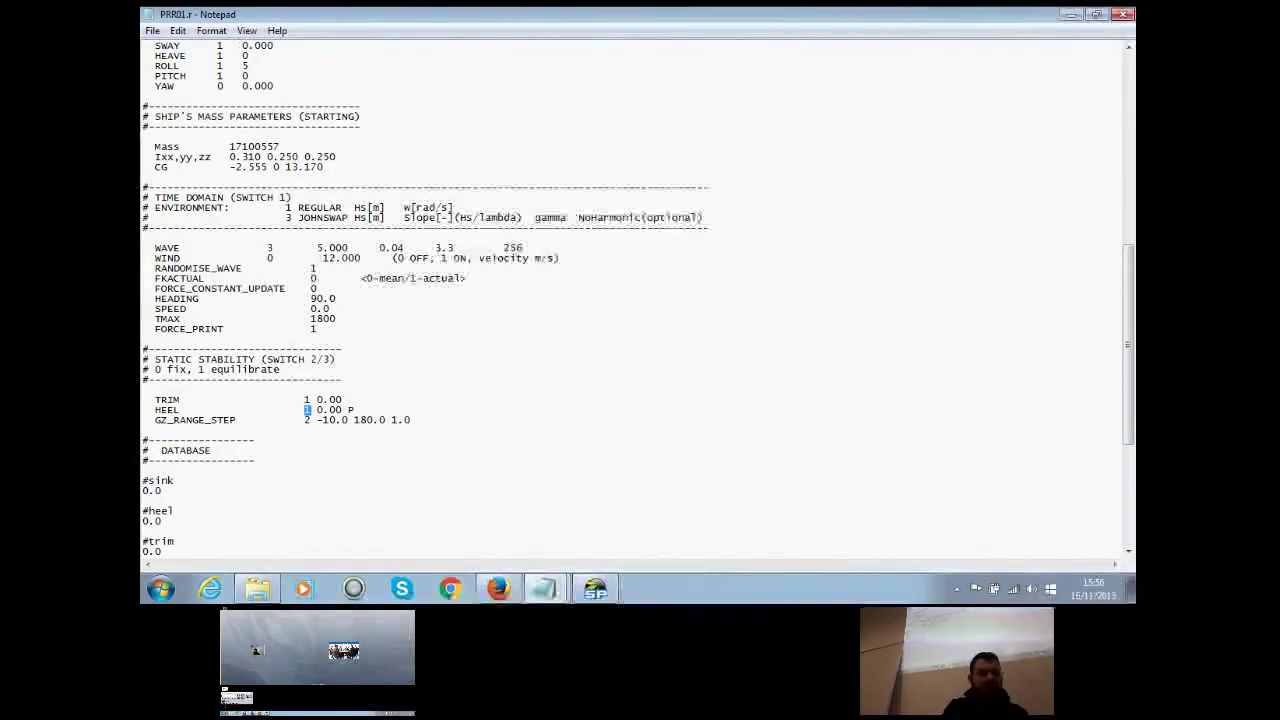
mouse_move(349, 410)
left_mouse_down()
mouse_move(317, 410)
mouse_move(355, 410)
left_mouse_up()
left_click(349, 410)
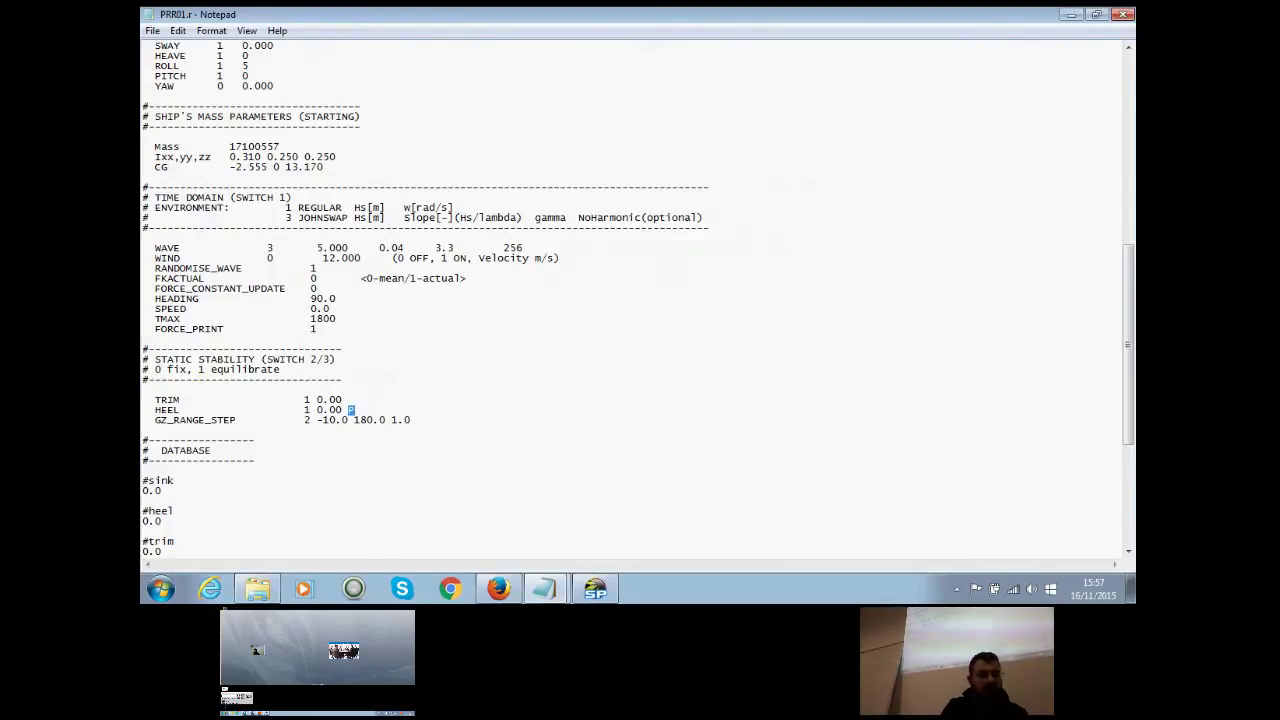
Step: Set the upper limit of GZ_RANGE_STEP to 30.0 and highlight the step value at the end of that line
left_click_drag(304, 420, 354, 420)
type("30")
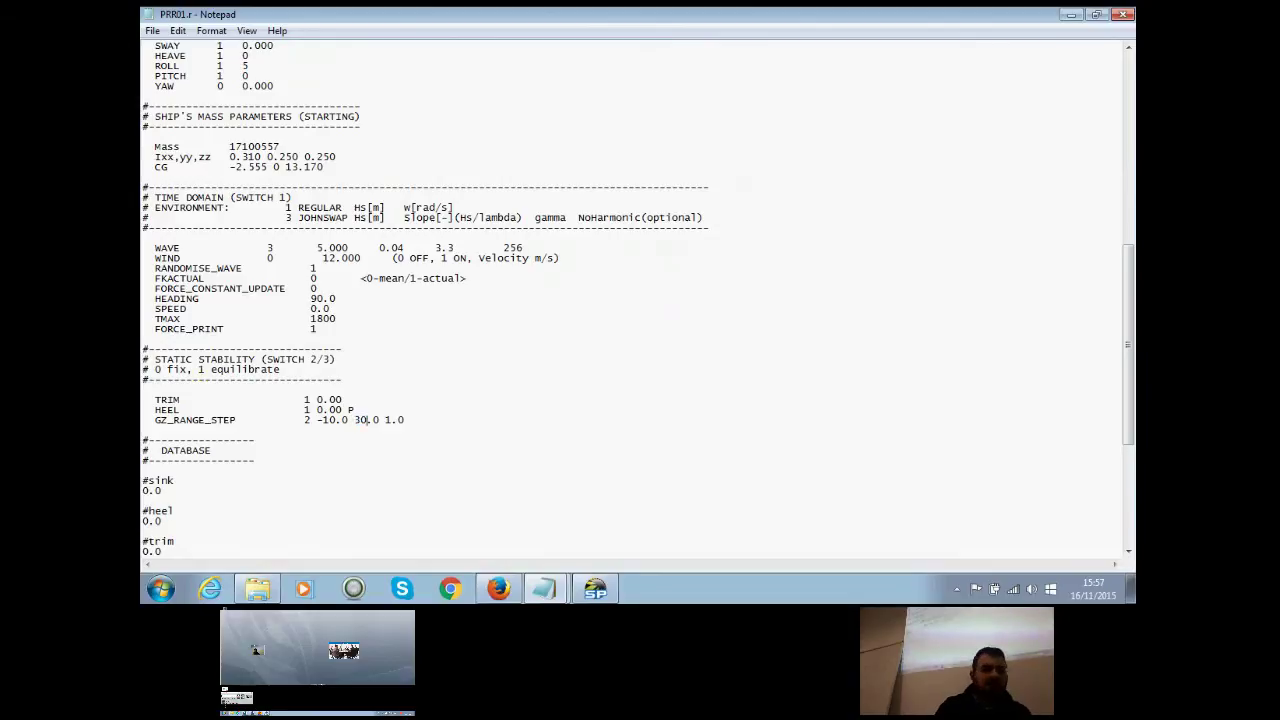
left_click(142, 430)
left_click_drag(331, 420, 404, 420)
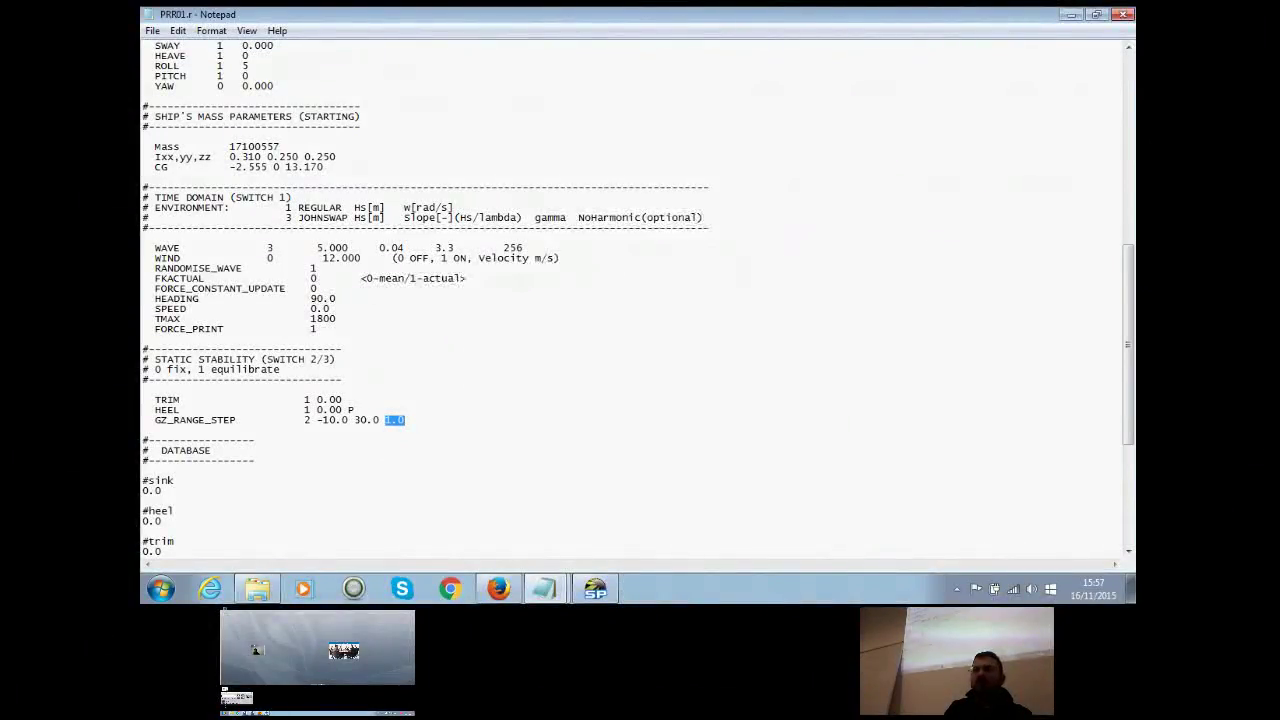
Step: Highlight the GZ_RANGE_STEP line and the matching GZ curve option in the CALCULATION SPECIFICATION block
left_click(143, 430)
left_click_drag(405, 420, 160, 420)
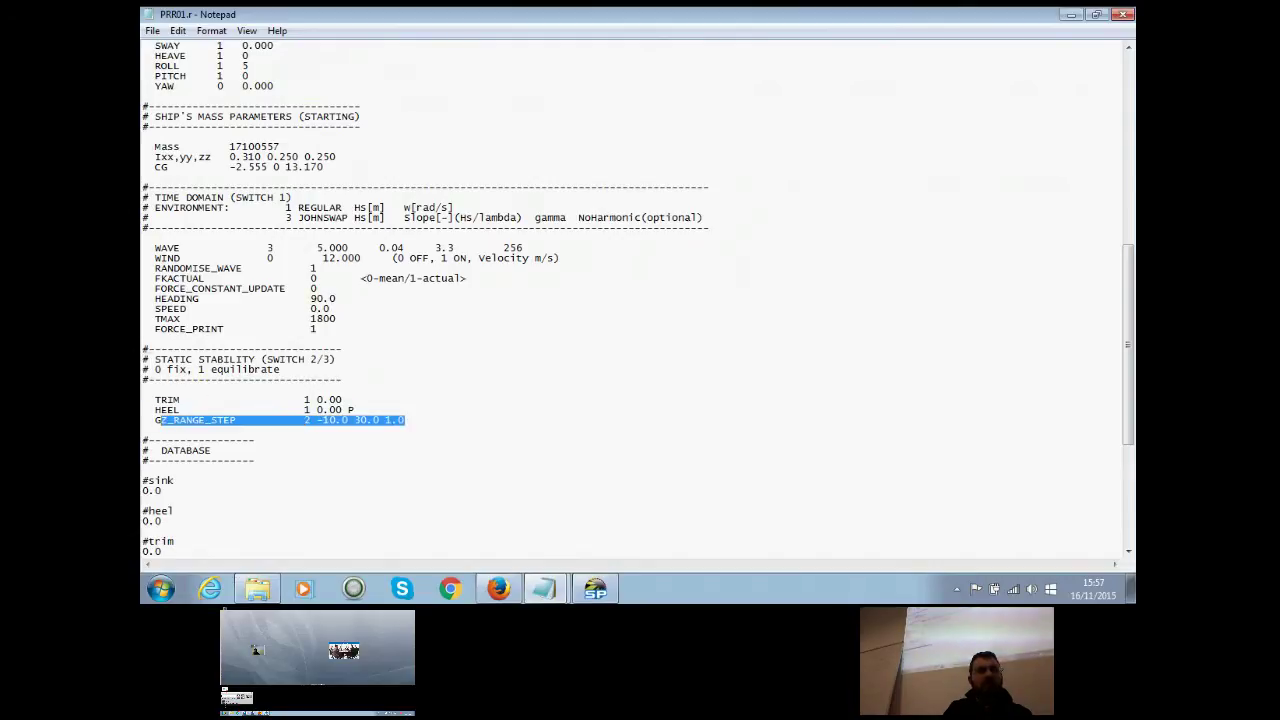
scroll(638, 300, "up", 12)
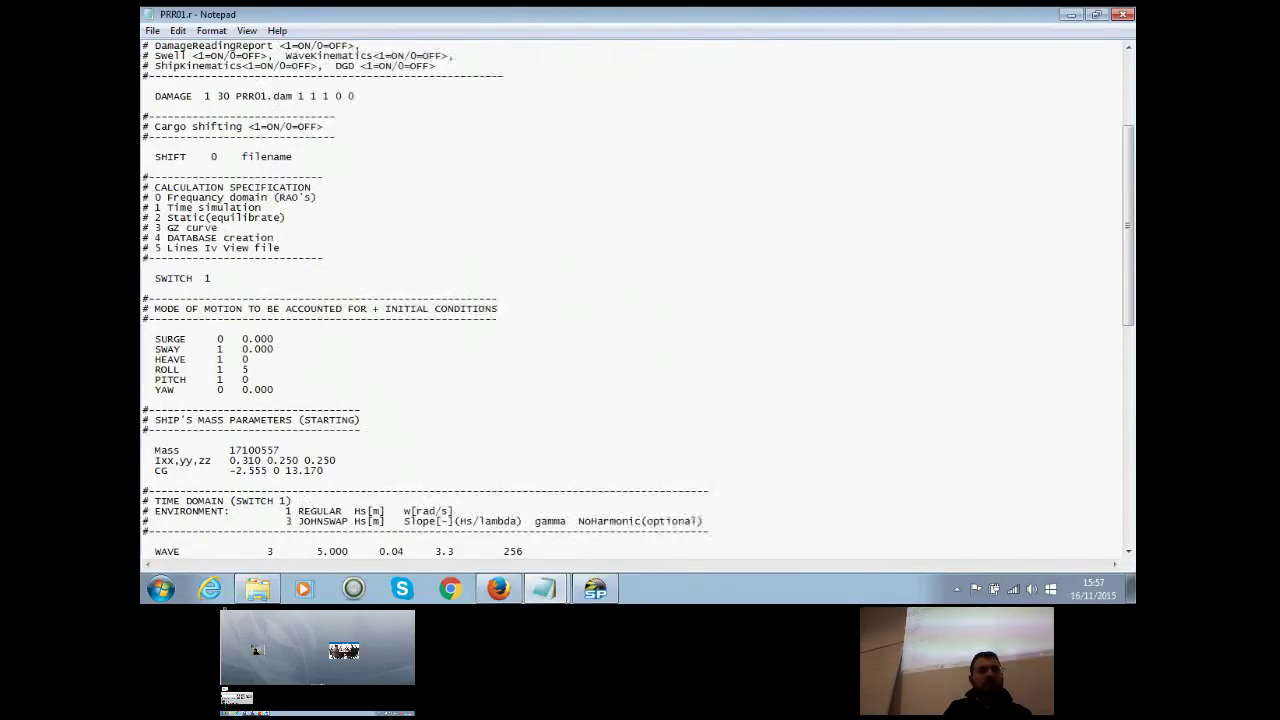
left_click_drag(172, 289, 218, 289)
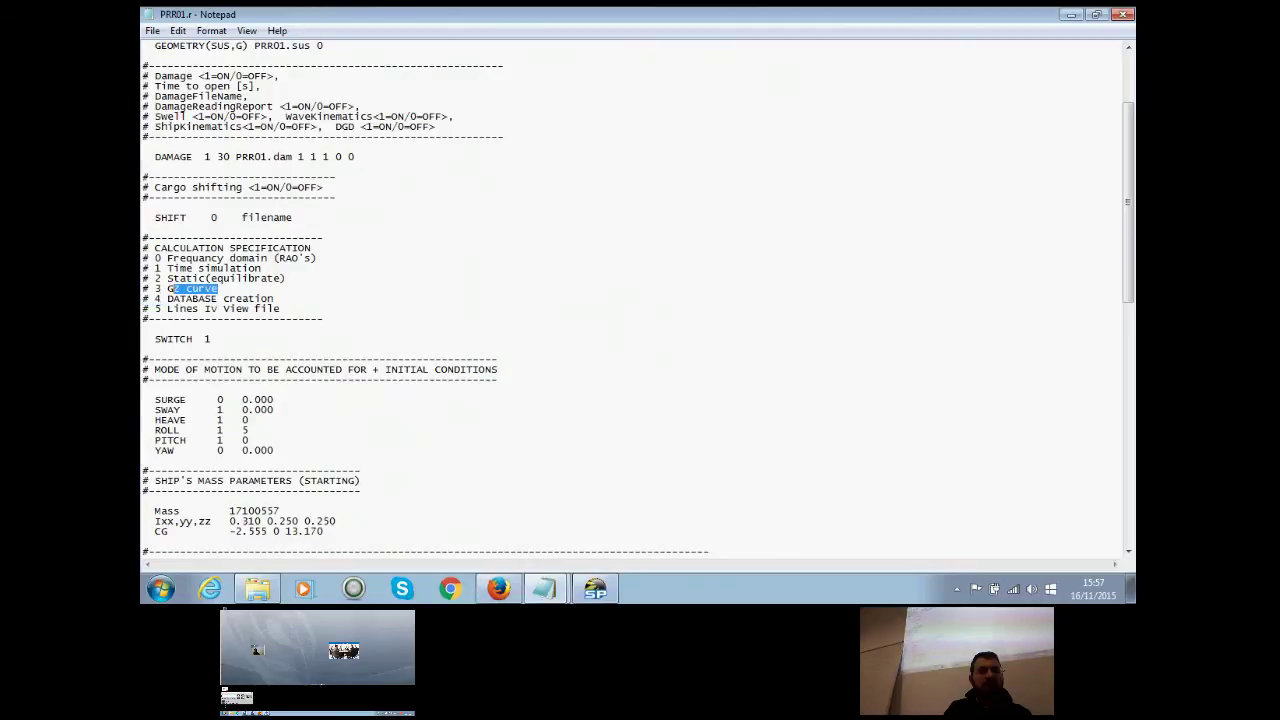
Step: Review the DATABASE section, highlighting the sink, heel and trim entries and examining the speed entry
scroll(638, 300, "down", 12)
scroll(638, 300, "down", 6)
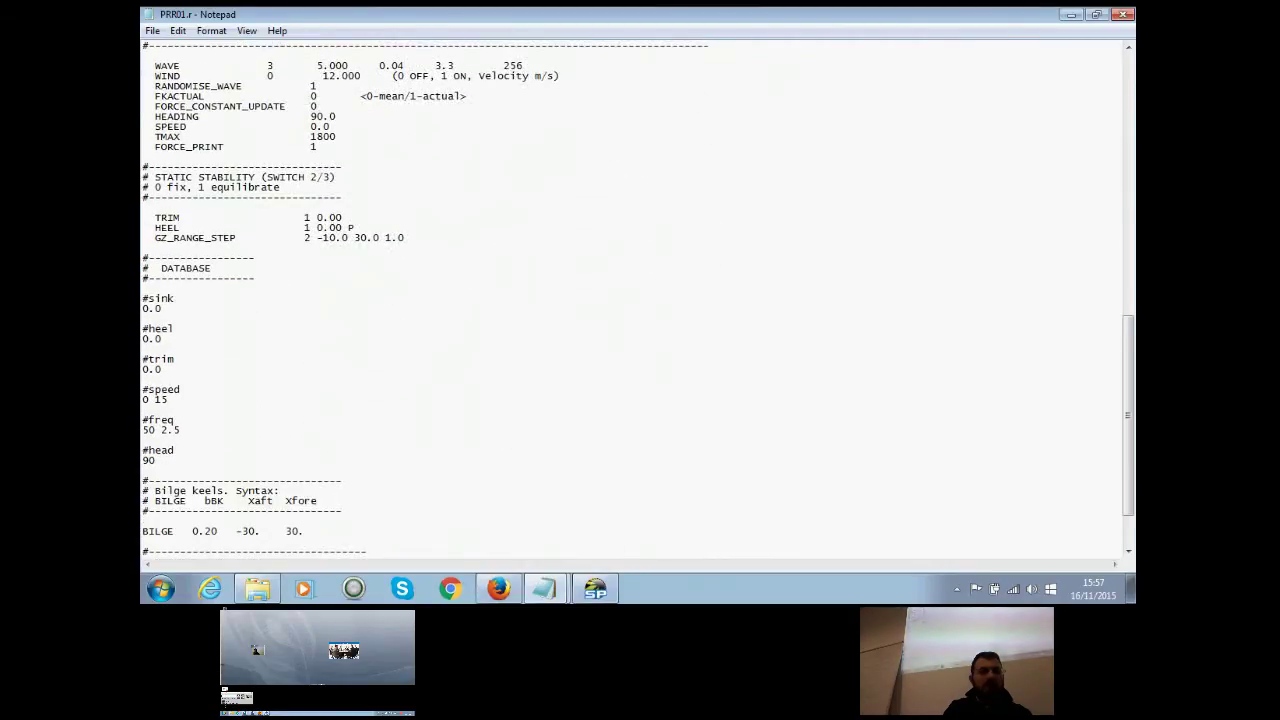
scroll(638, 300, "down", 2)
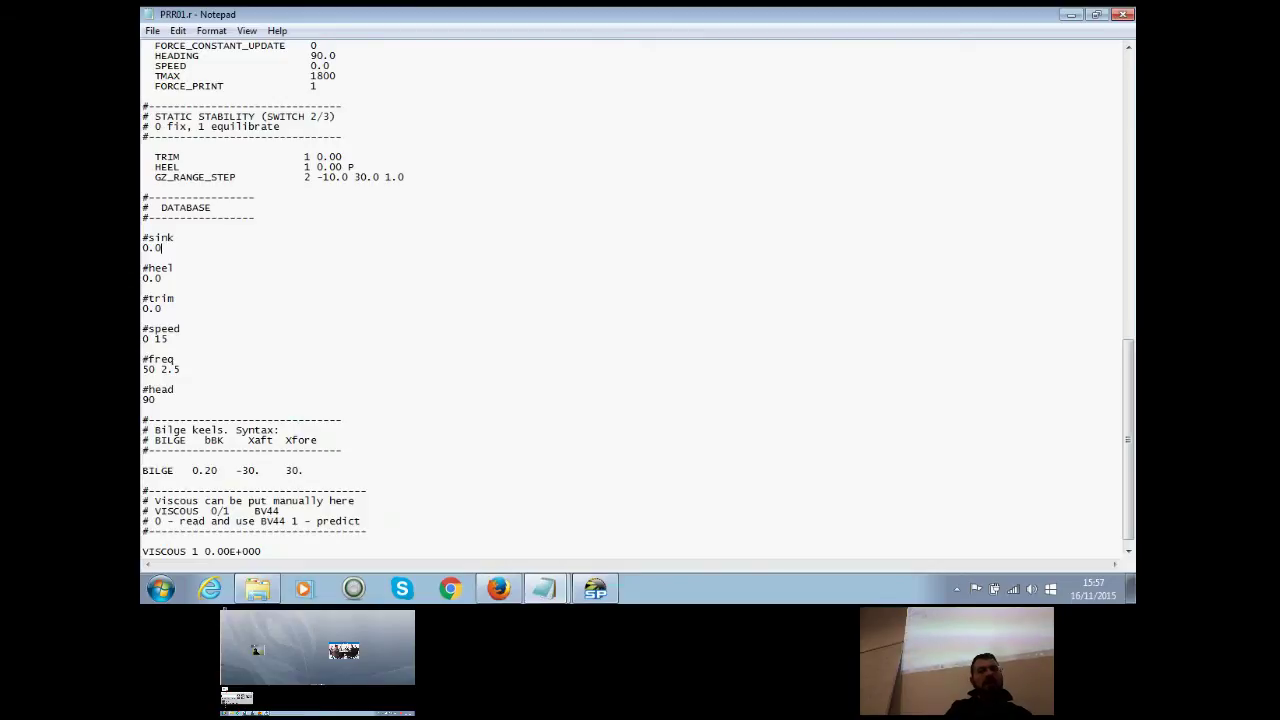
left_click_drag(162, 308, 142, 237)
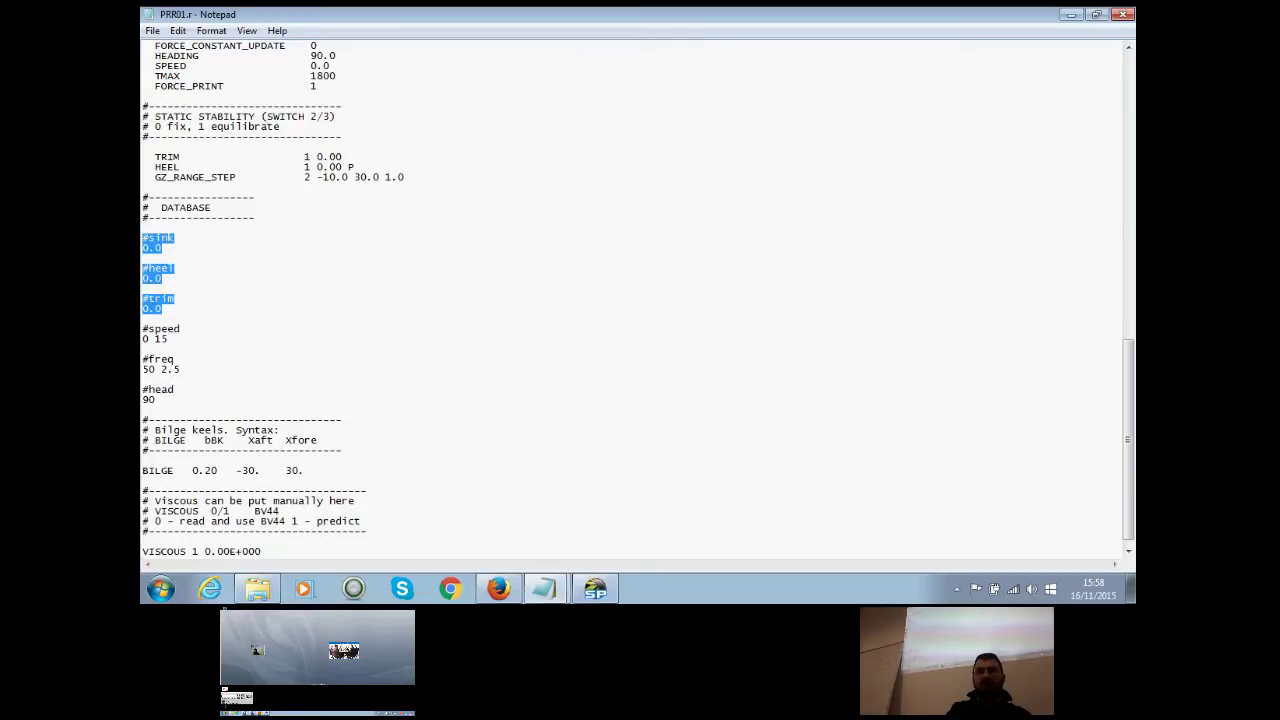
left_click(143, 318)
mouse_move(168, 339)
left_mouse_down()
mouse_move(142, 339)
mouse_move(168, 339)
left_mouse_up()
left_click(143, 339)
left_click(181, 328)
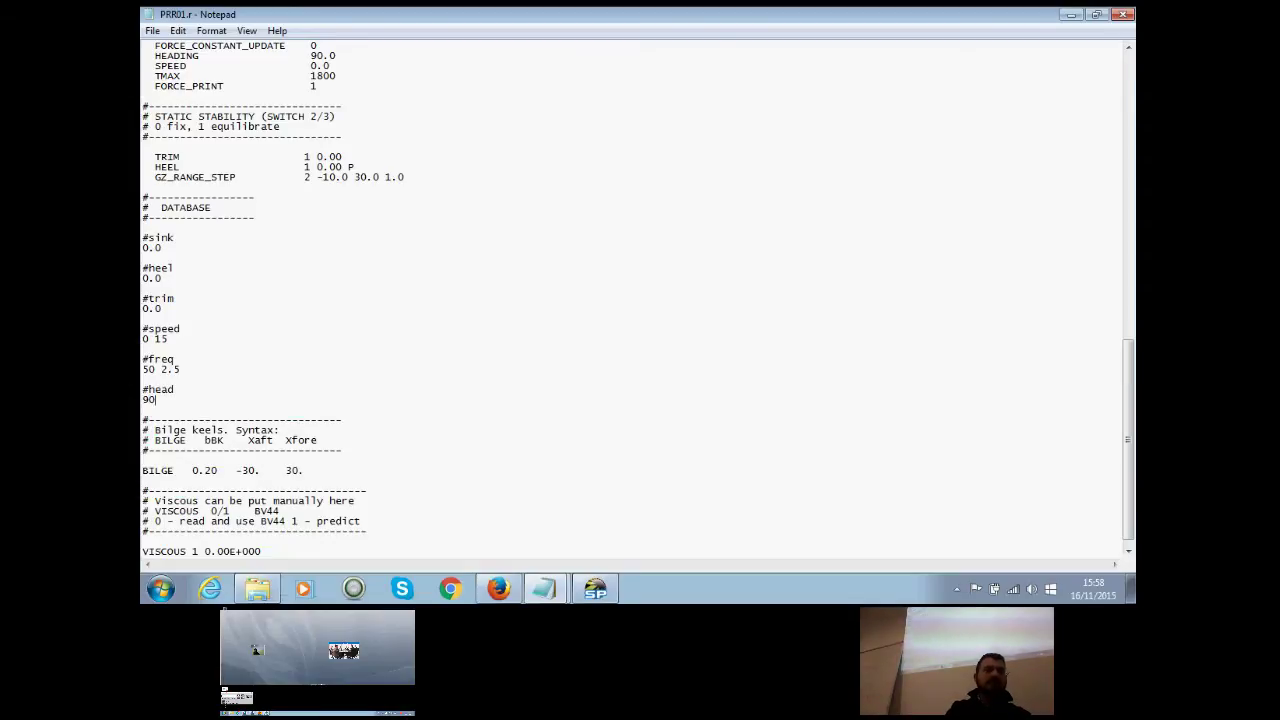
Step: Compare the HEADING value in the TIME DOMAIN section with the head entry of the DATABASE section
scroll(638, 300, "up", 9)
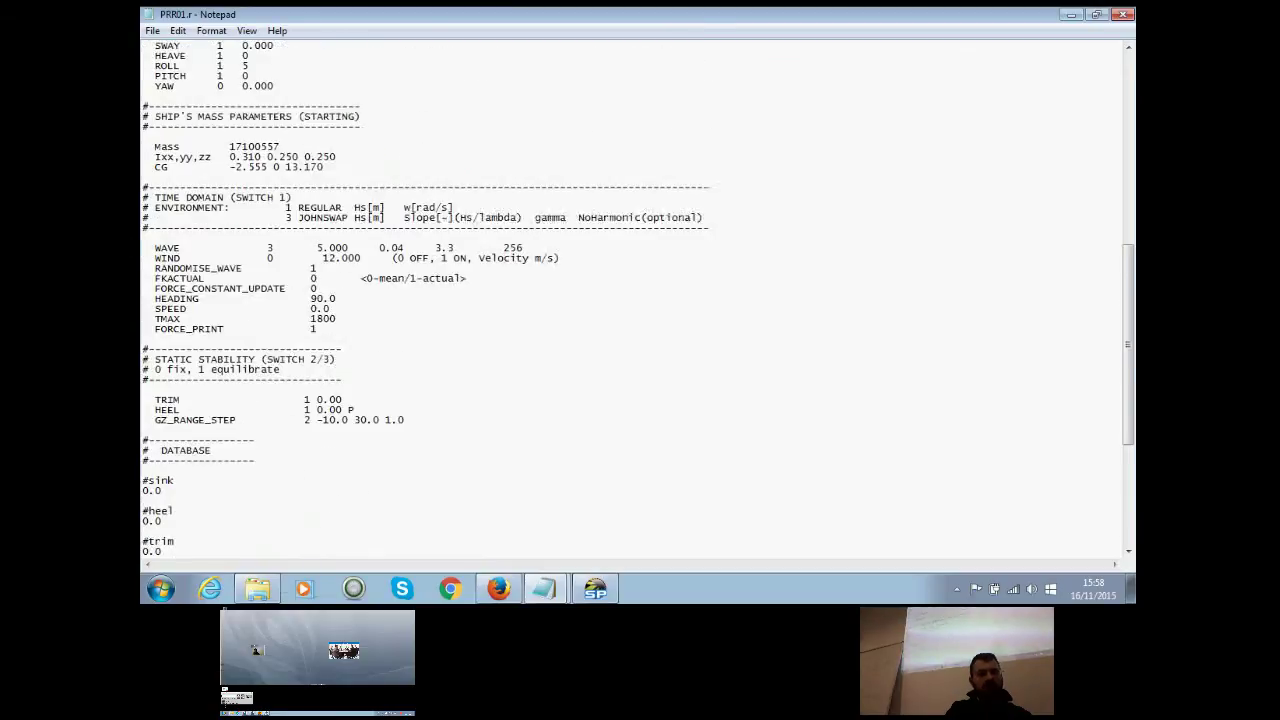
scroll(638, 300, "up", 1)
left_click_drag(311, 358, 336, 359)
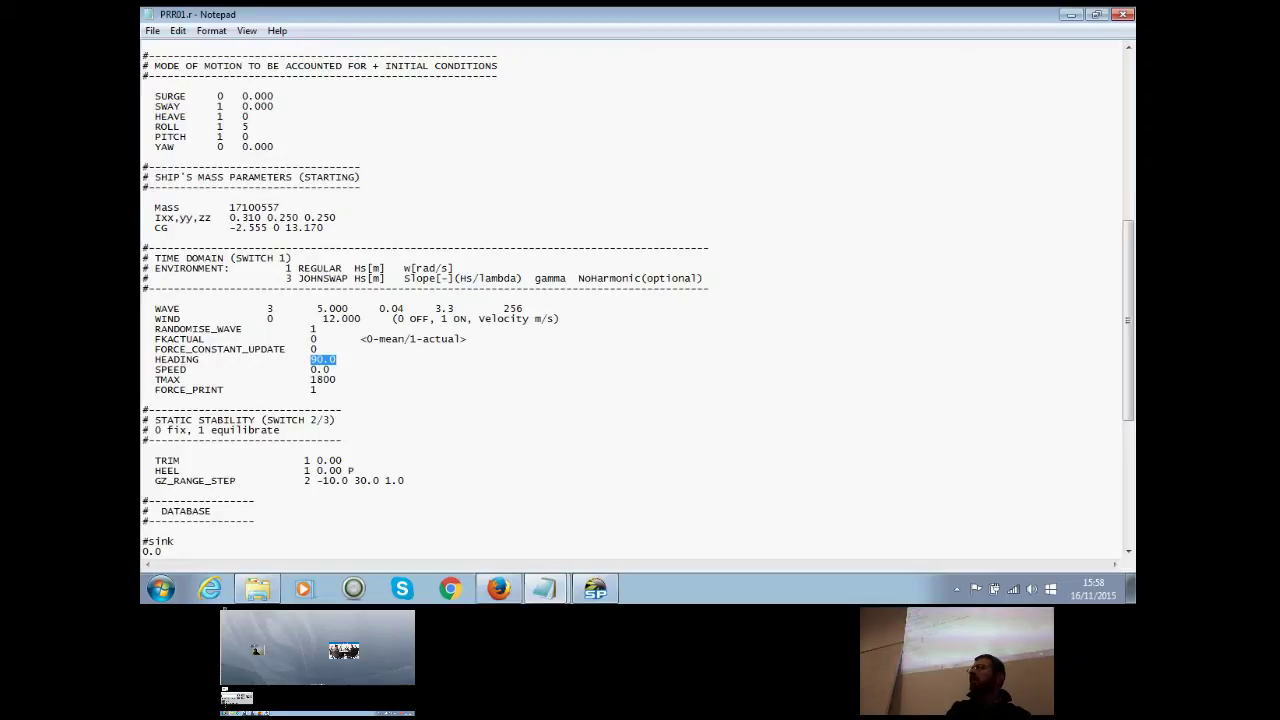
scroll(638, 300, "down", 7)
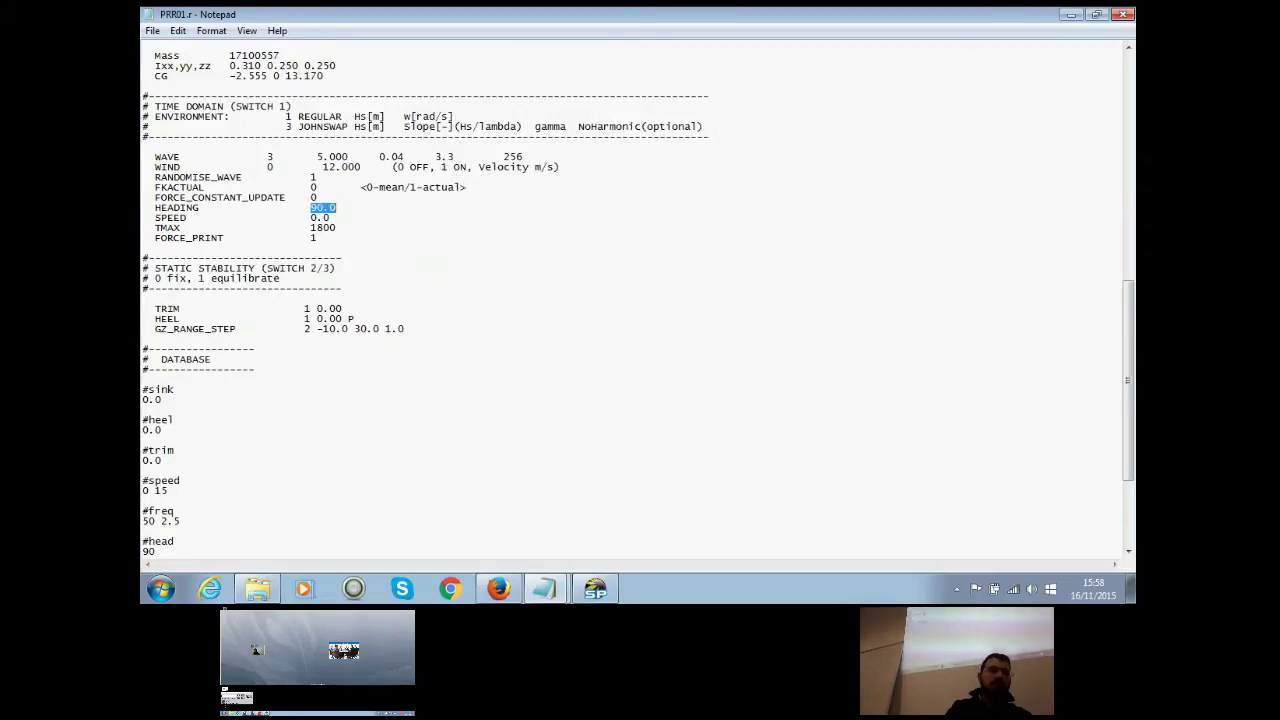
left_click(336, 147)
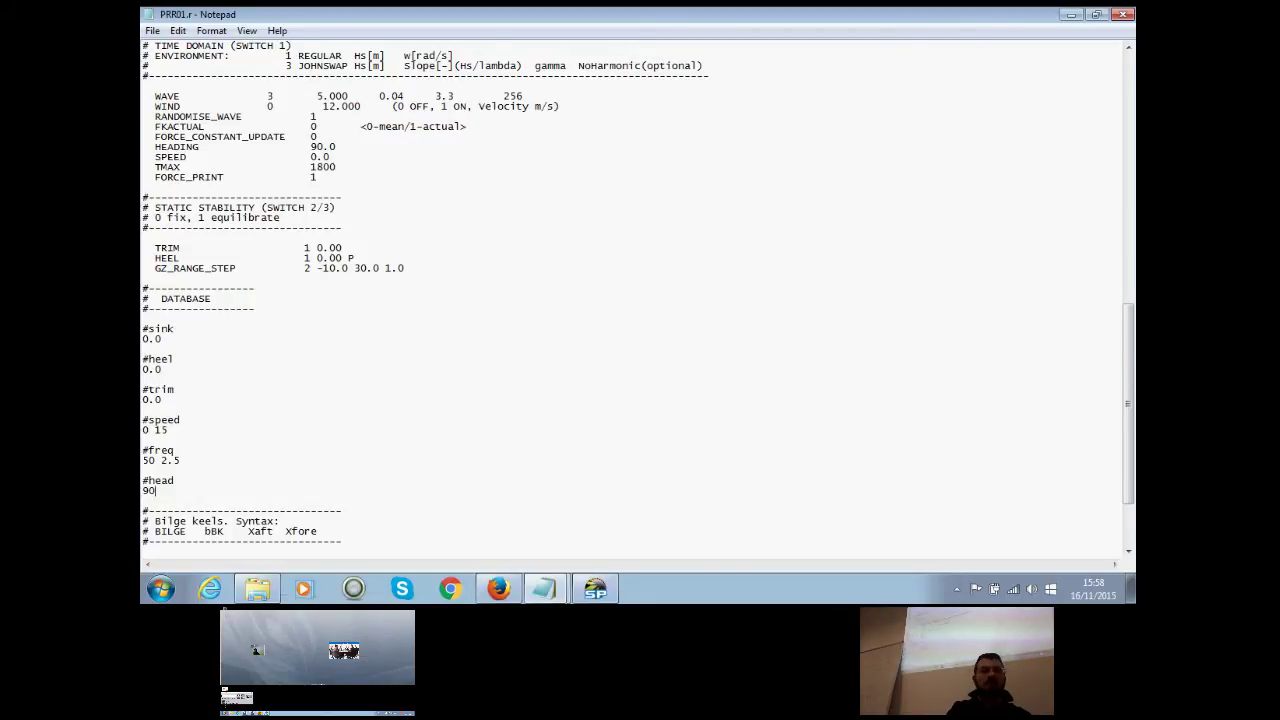
scroll(638, 300, "up", 7)
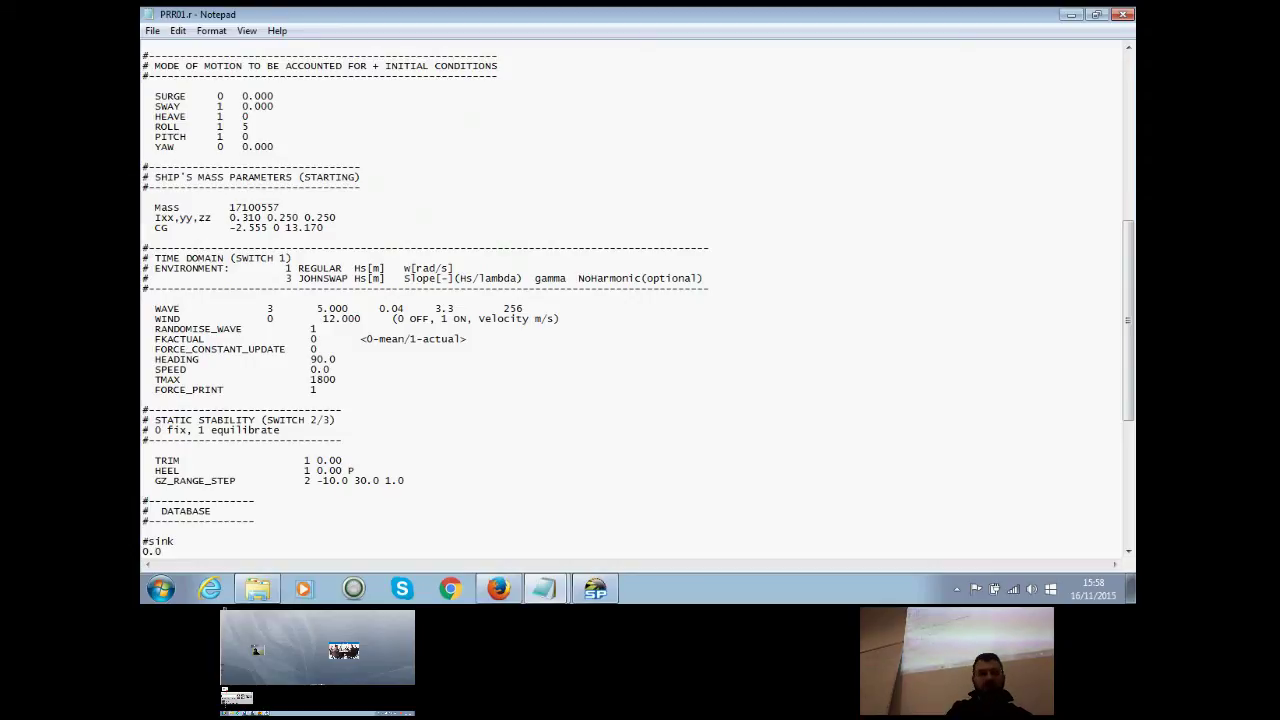
scroll(638, 300, "down", 10)
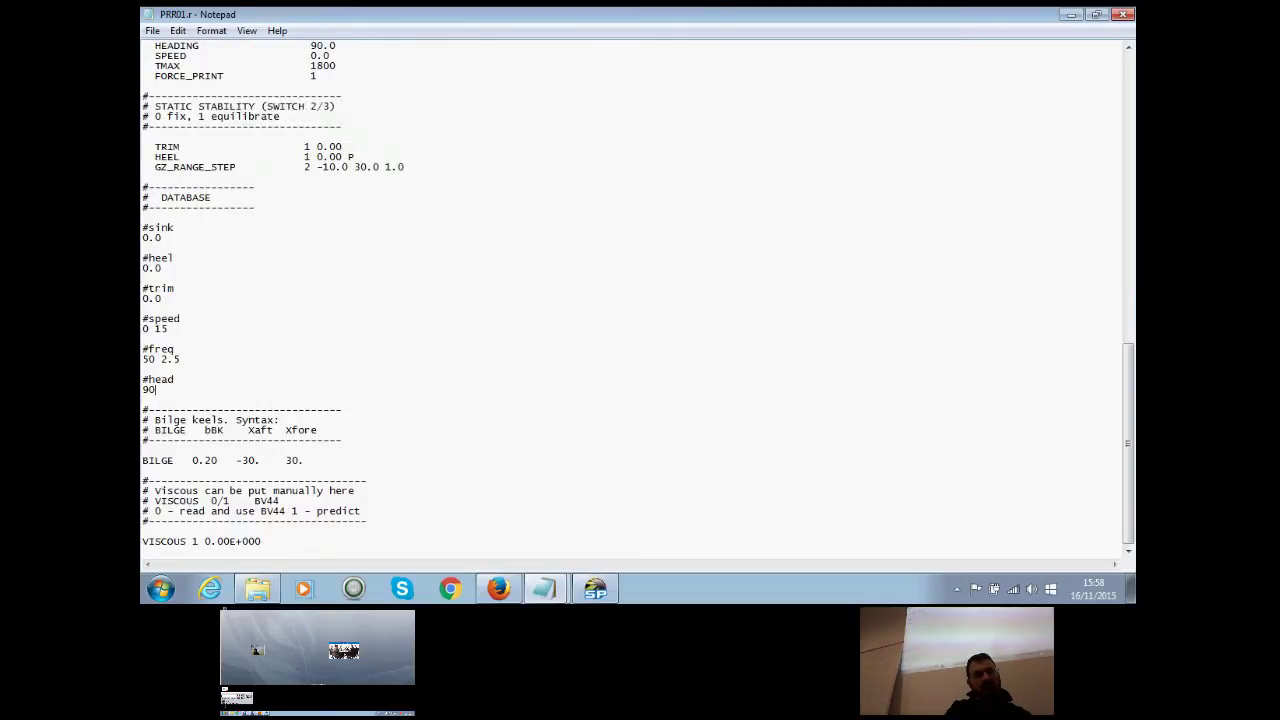
Step: Examine the BILGE line of the bilge keels section, highlighting the whole line and its Xaft and Xfore values
left_click_drag(317, 460, 142, 460)
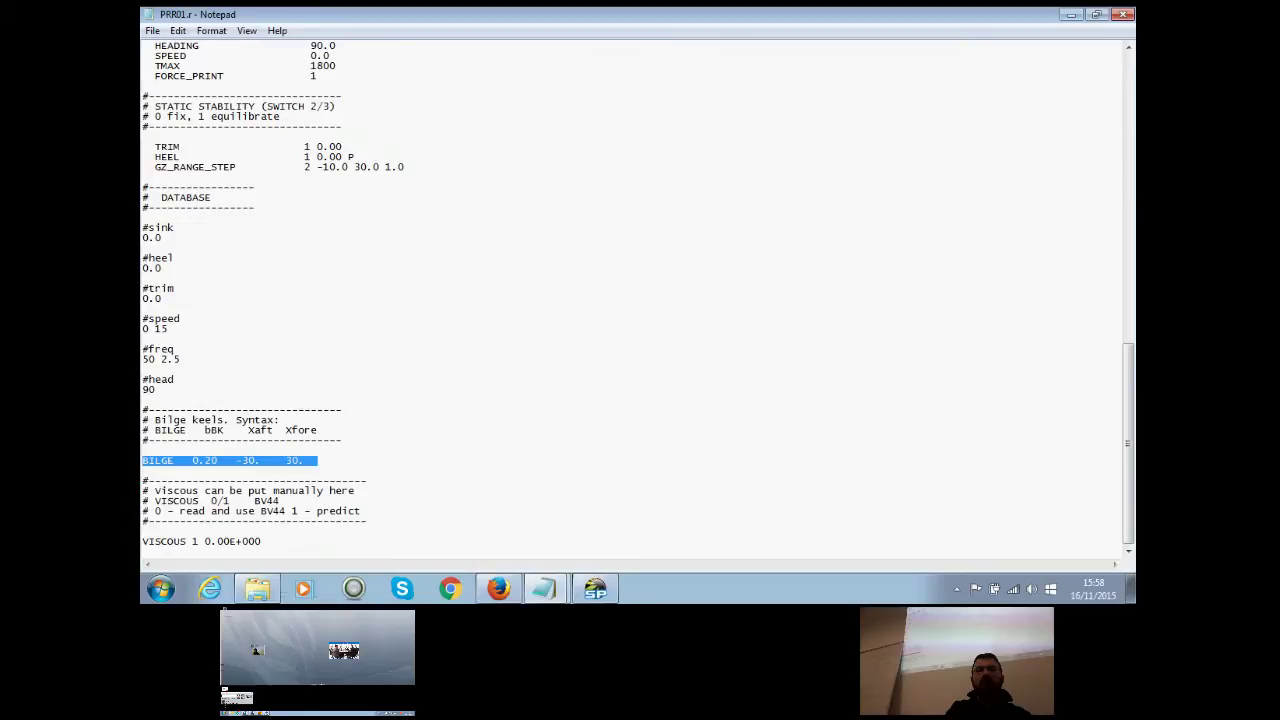
left_click(213, 460)
left_click_drag(197, 460, 236, 460)
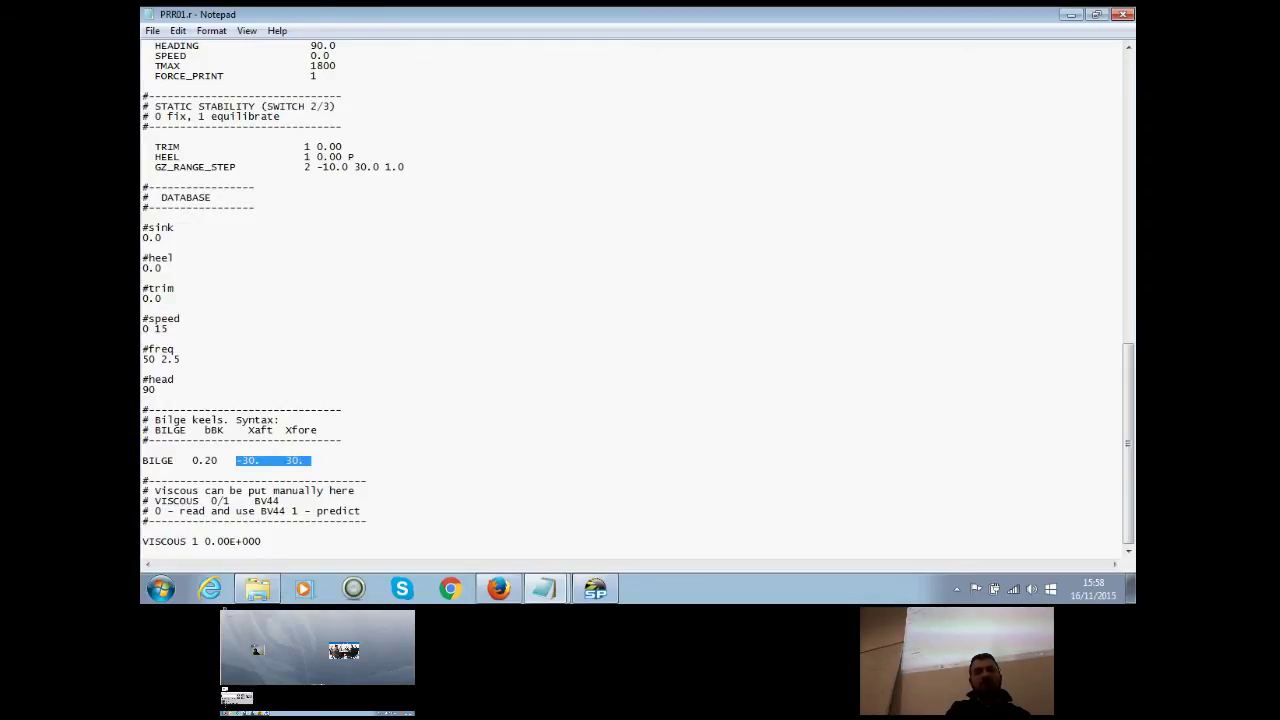
left_click(329, 460)
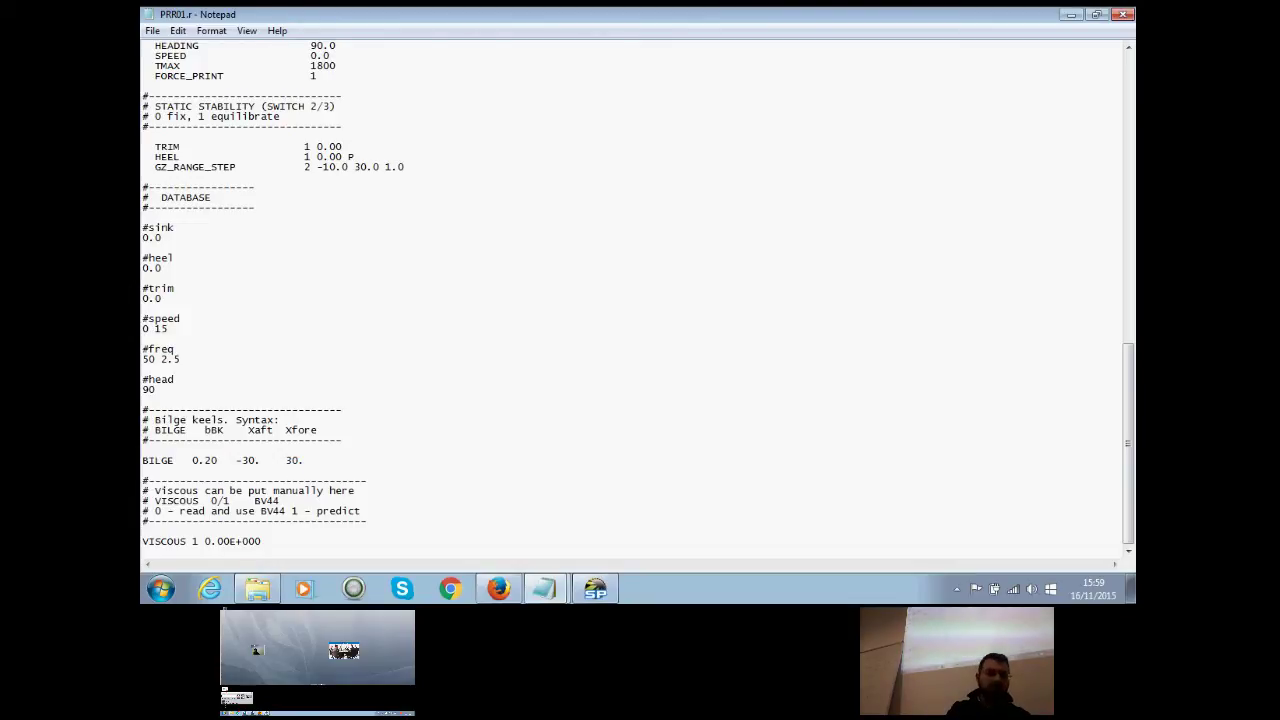
Step: Highlight the VISCOUS line at the end of the file to examine the viscous damping setting
scroll(631, 298, "up", 1)
scroll(631, 298, "down", 1)
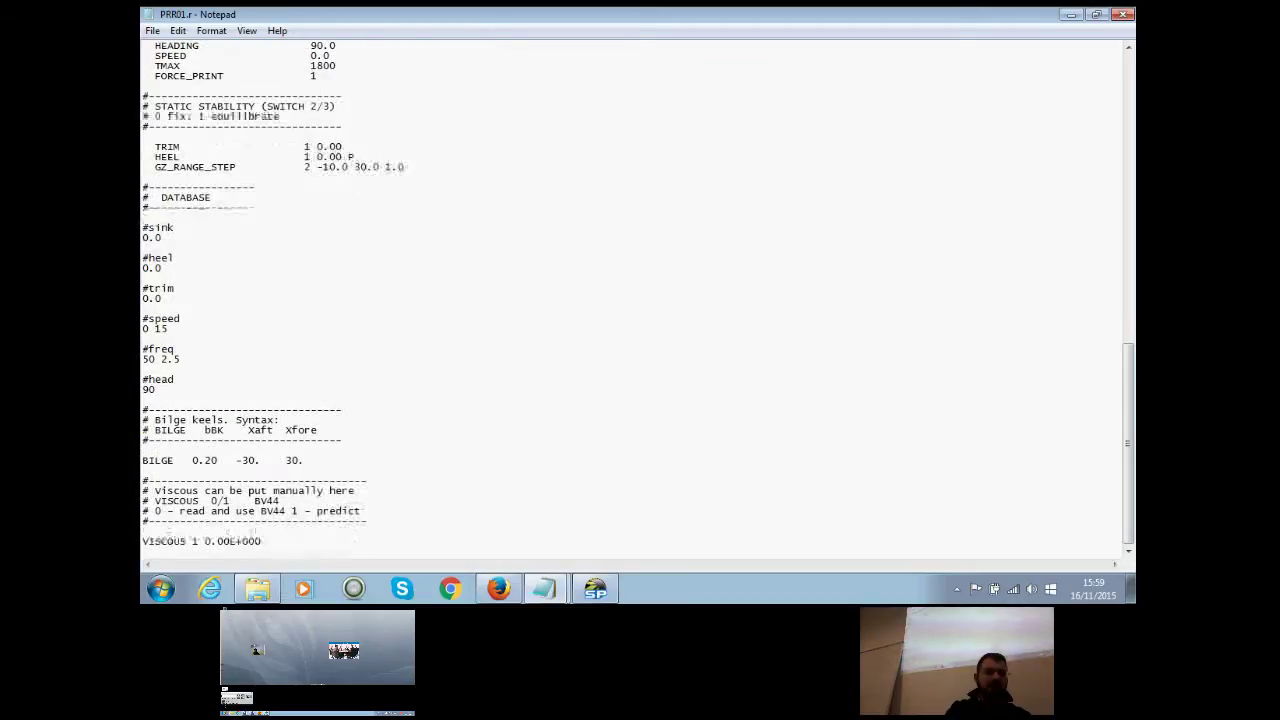
left_click_drag(149, 541, 143, 532)
key("shift+End")
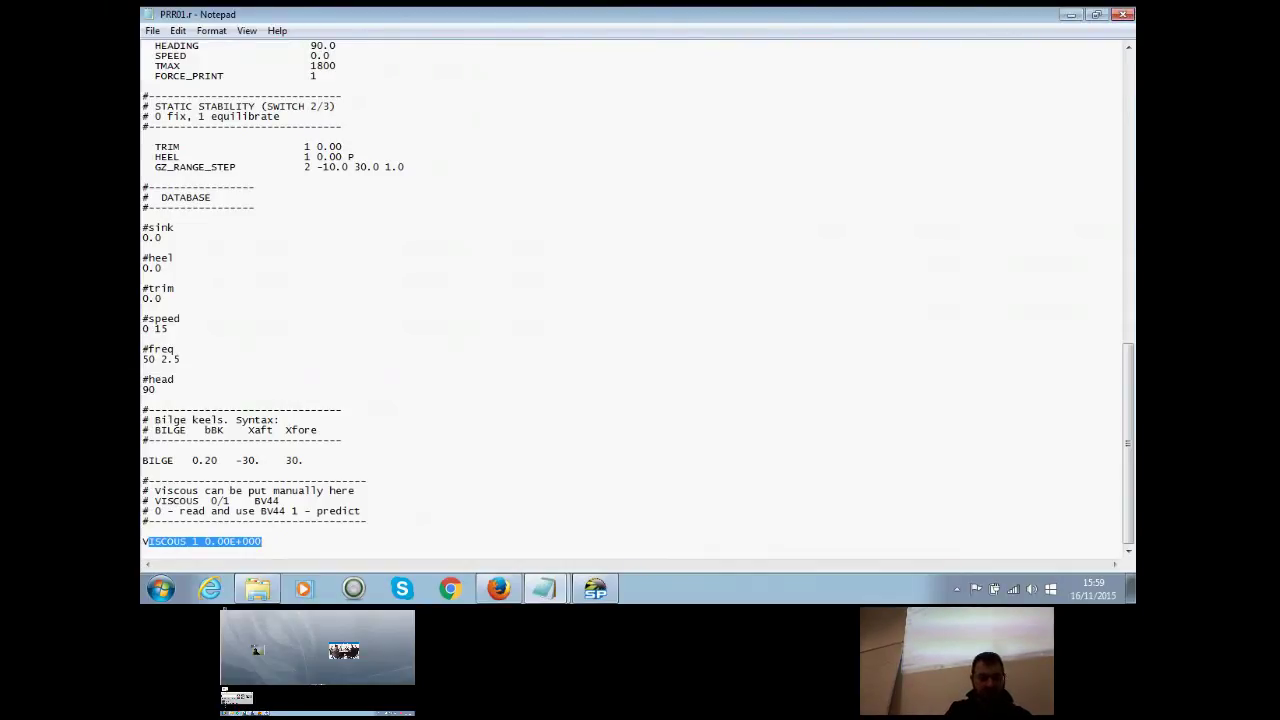
key("Right")
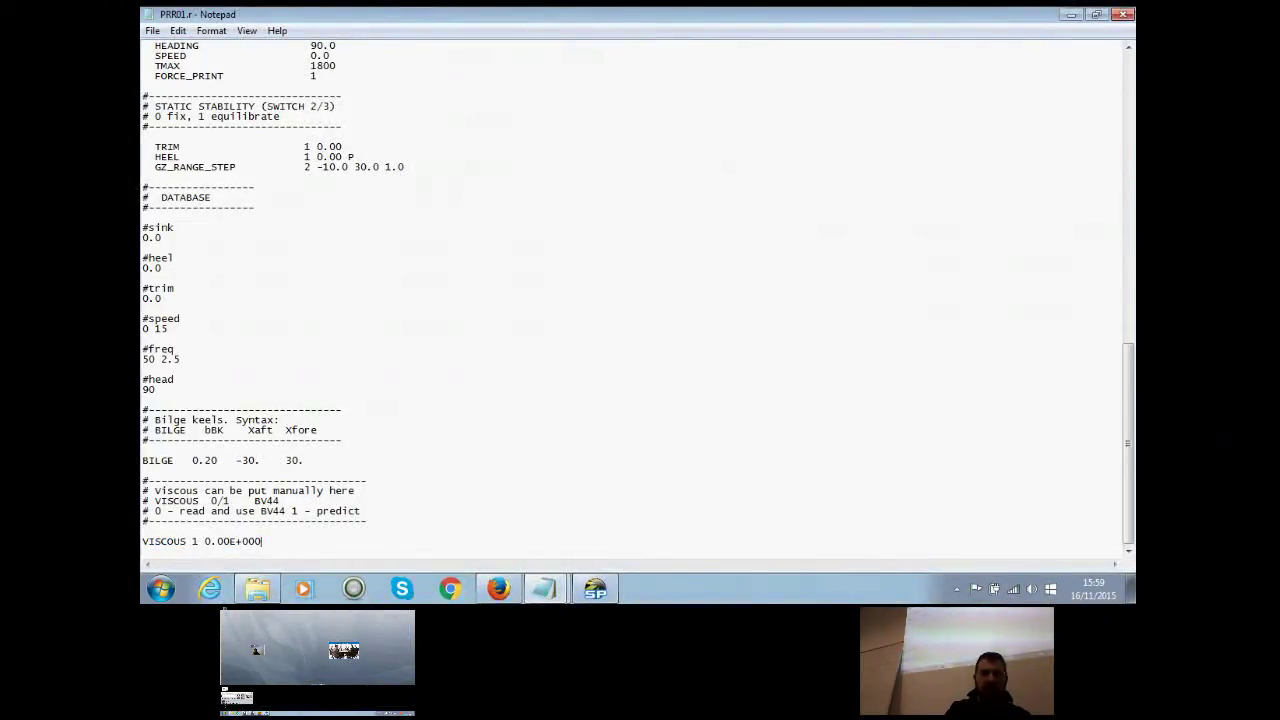
Step: Set the calculation SWITCH in PRR01.r to 2 for the static equilibrium calculation, and save and close the file
scroll(635, 300, "up", 20)
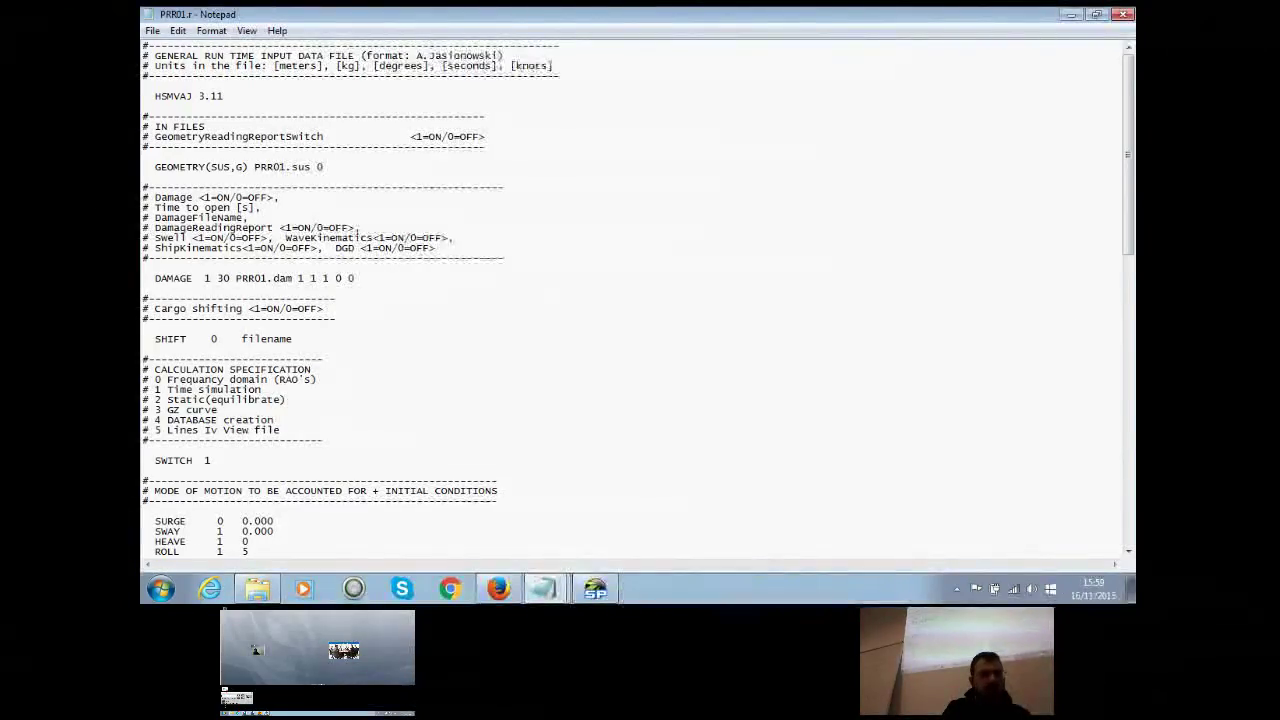
scroll(172, 340, "down", 2)
left_click_drag(172, 340, 287, 340)
left_click(211, 399)
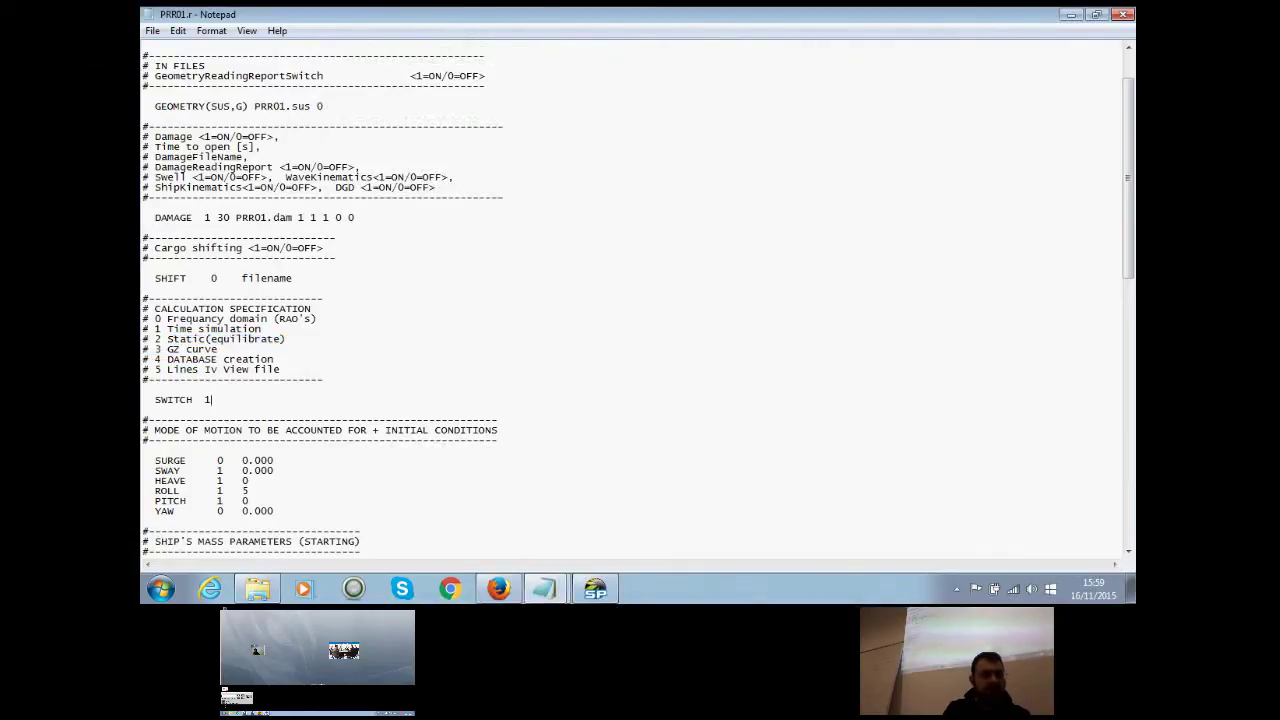
key("BackSpace")
type("2")
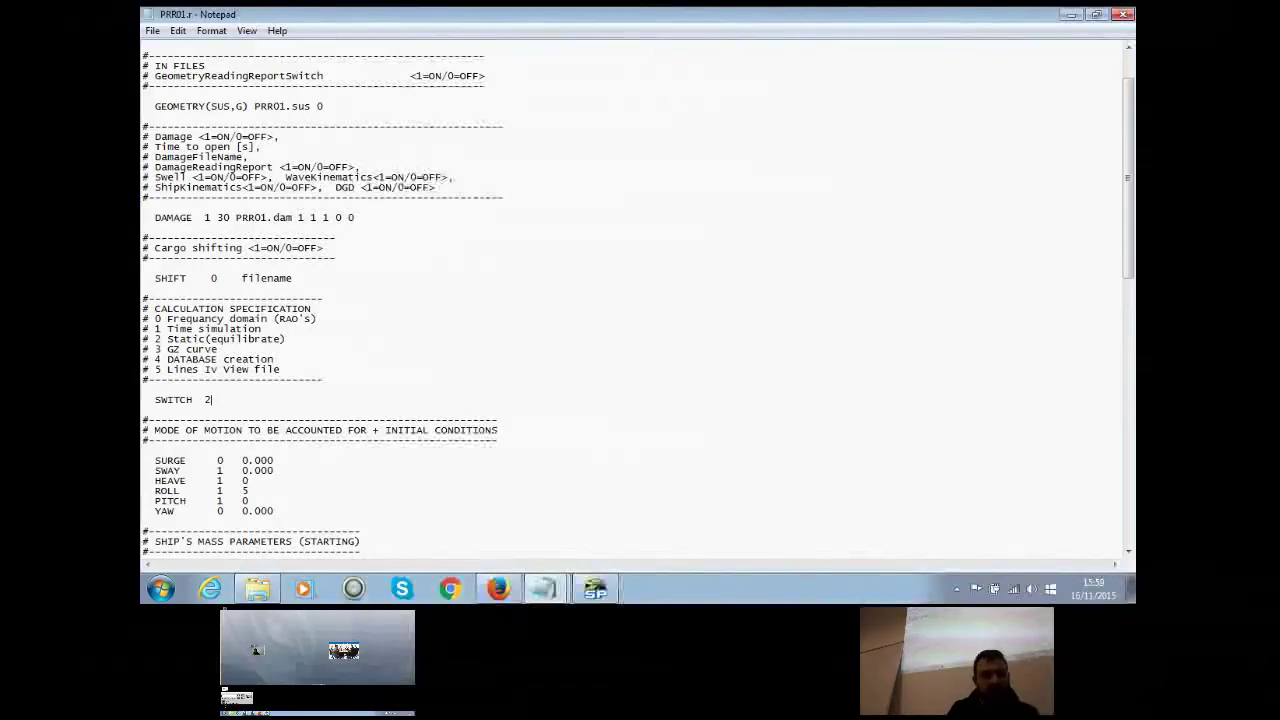
scroll(630, 300, "down", 3)
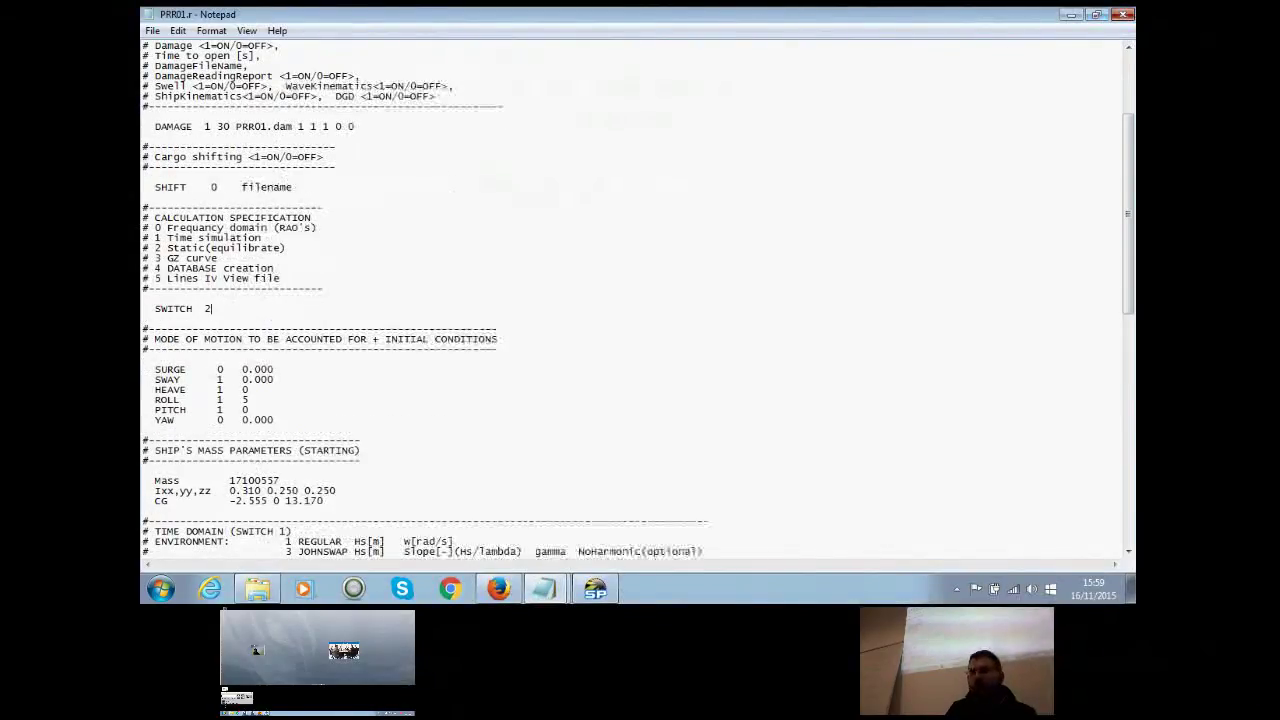
key("alt+F4")
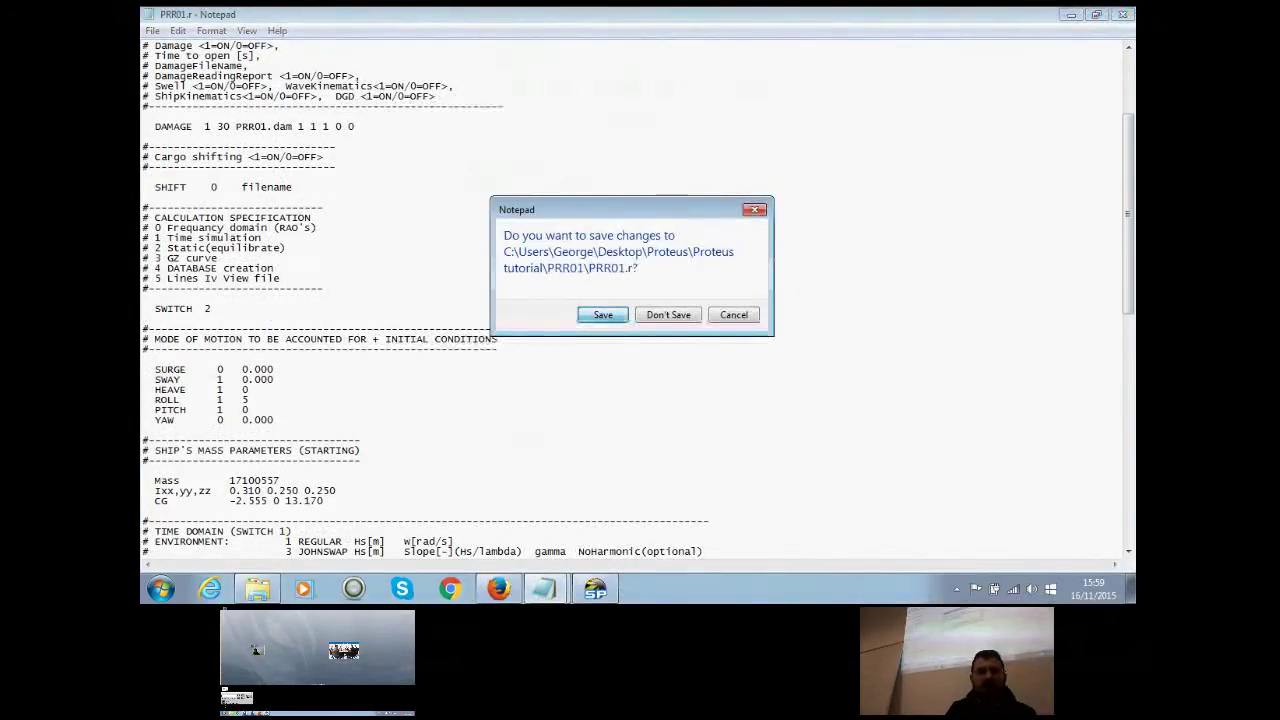
key("Return")
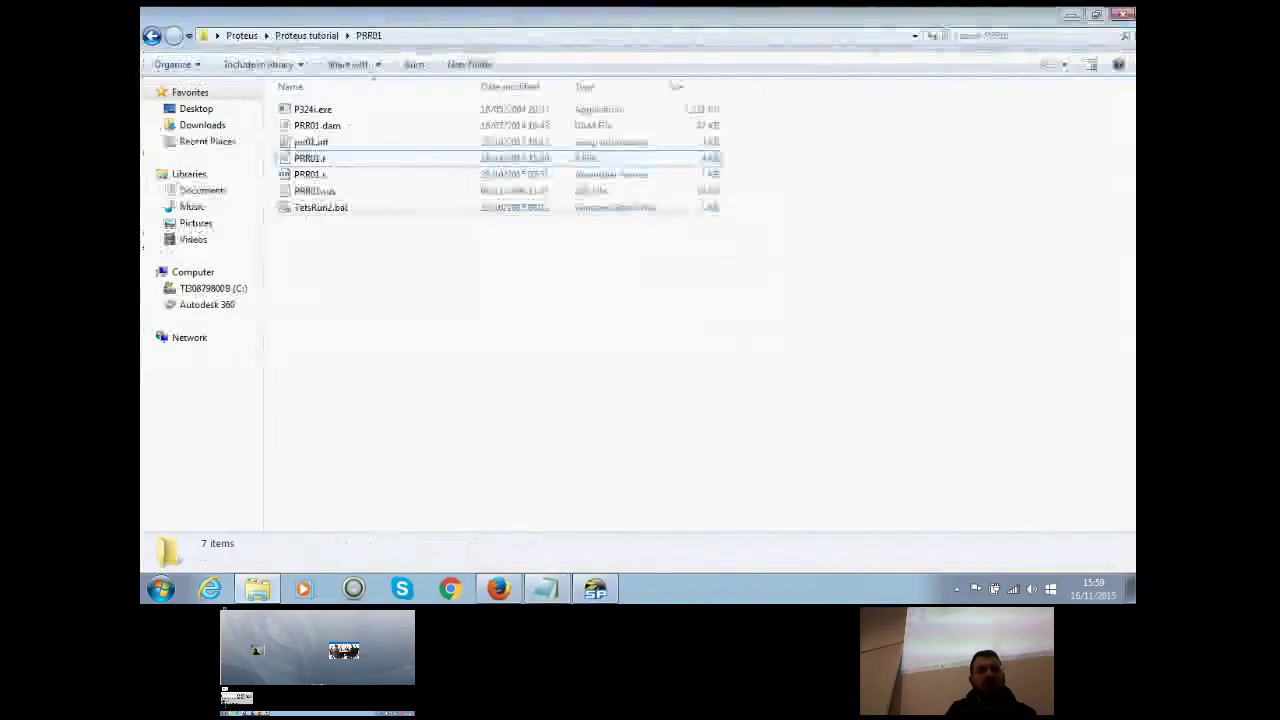
Step: Run TetsRun2.bat in the PRR01 folder and look into the LIB and OUT folders
double_click(320, 207)
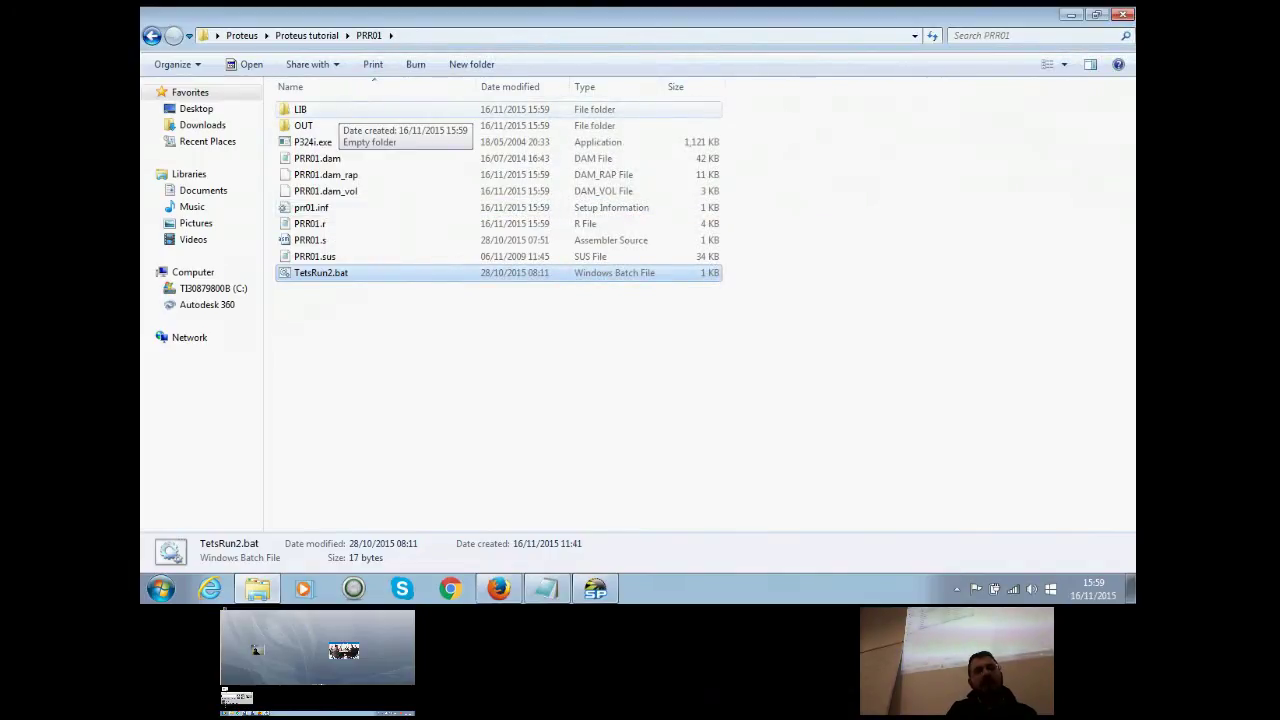
double_click(310, 109)
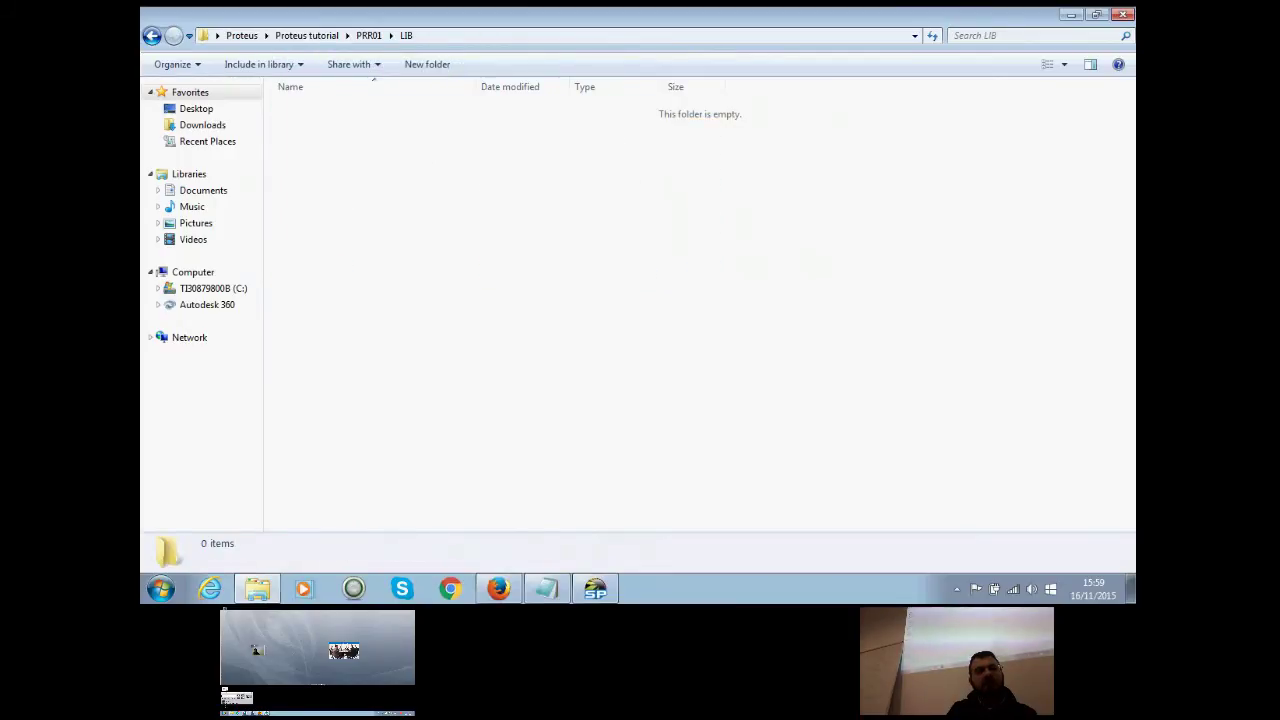
key("BackSpace")
key("Down")
key("Return")
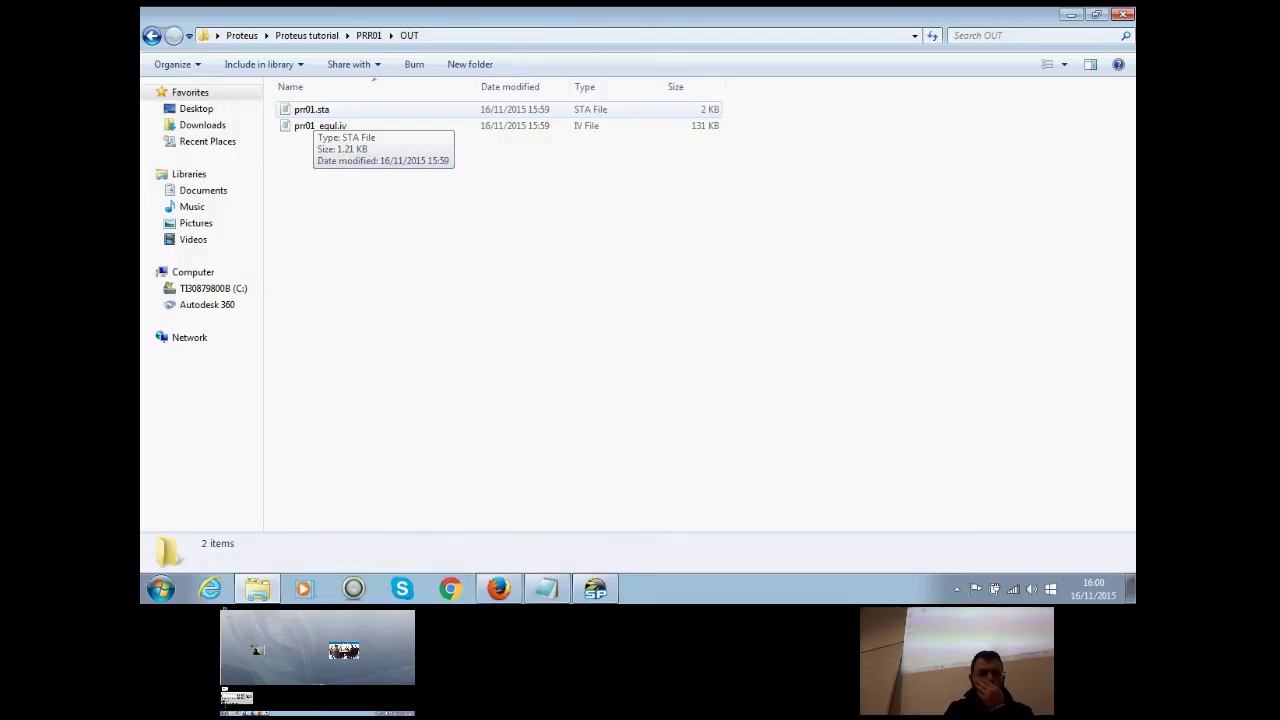
Step: Open prr01.sta in a maximised window and examine the hydrostatic results, highlighting the ship's name, sinkage and trim values
double_click(311, 109)
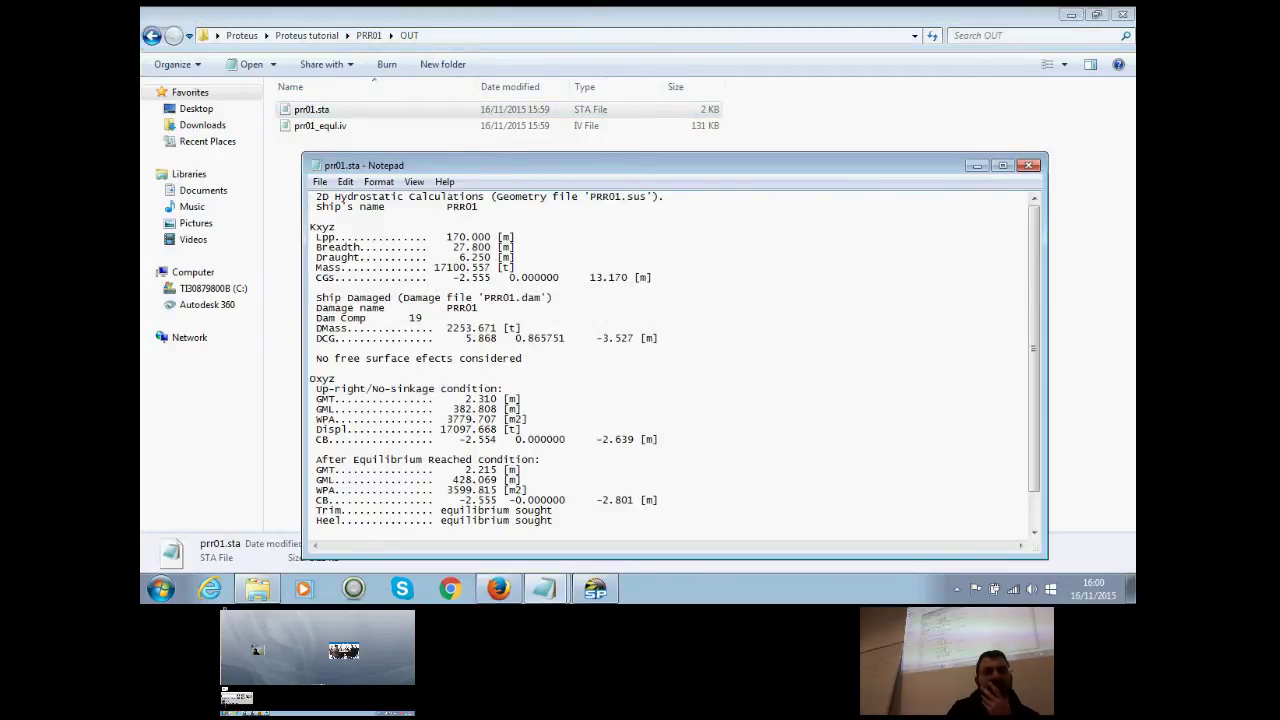
key("super+Up")
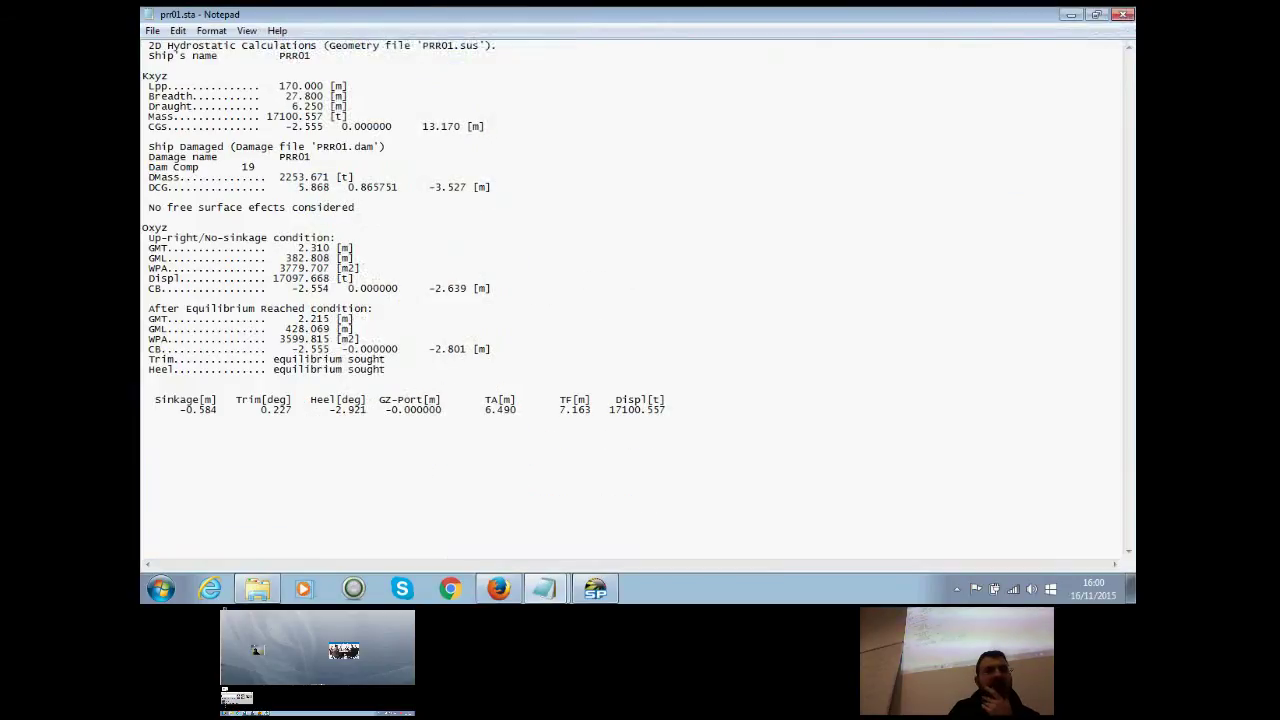
left_click_drag(231, 56, 143, 56)
double_click(295, 56)
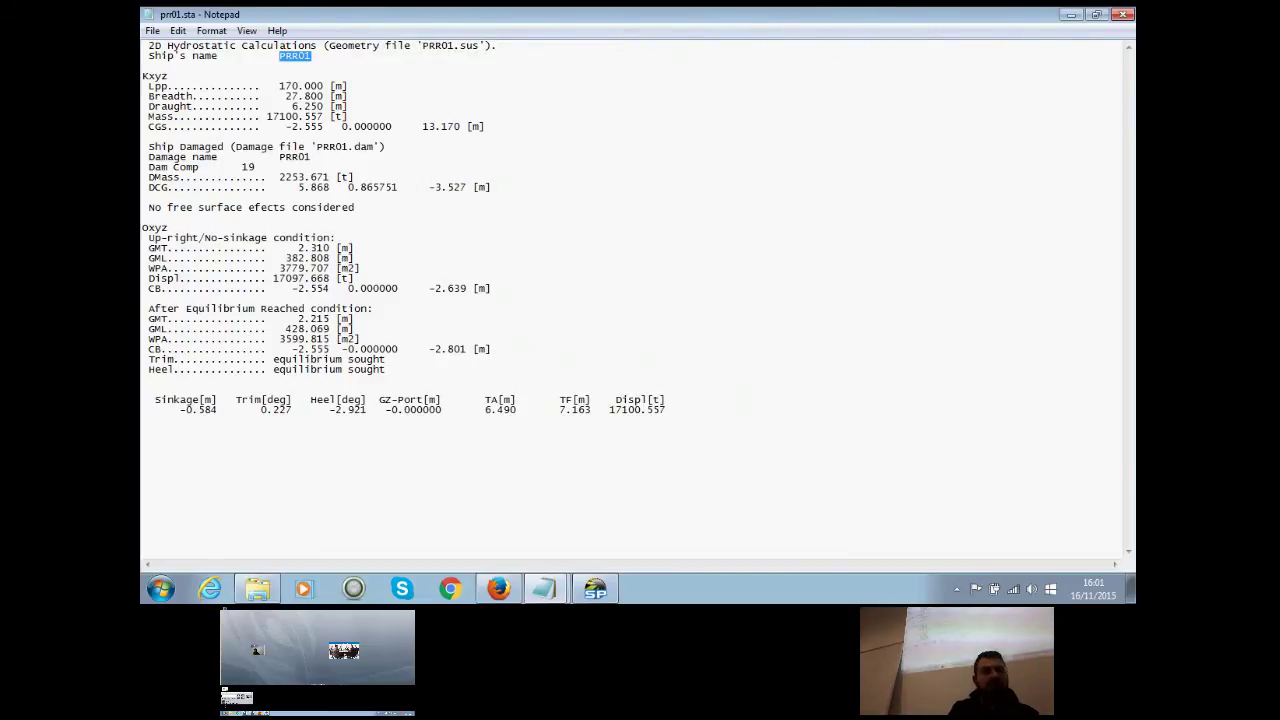
left_click_drag(180, 410, 217, 410)
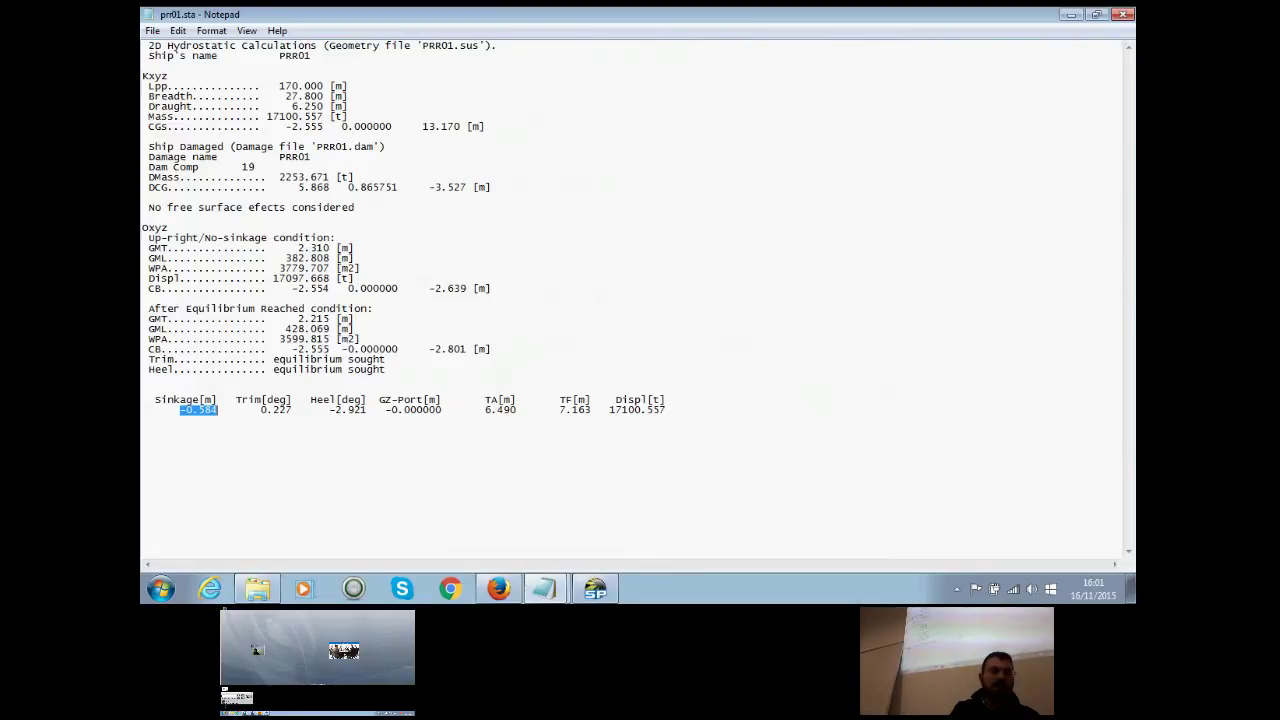
left_click_drag(261, 410, 292, 409)
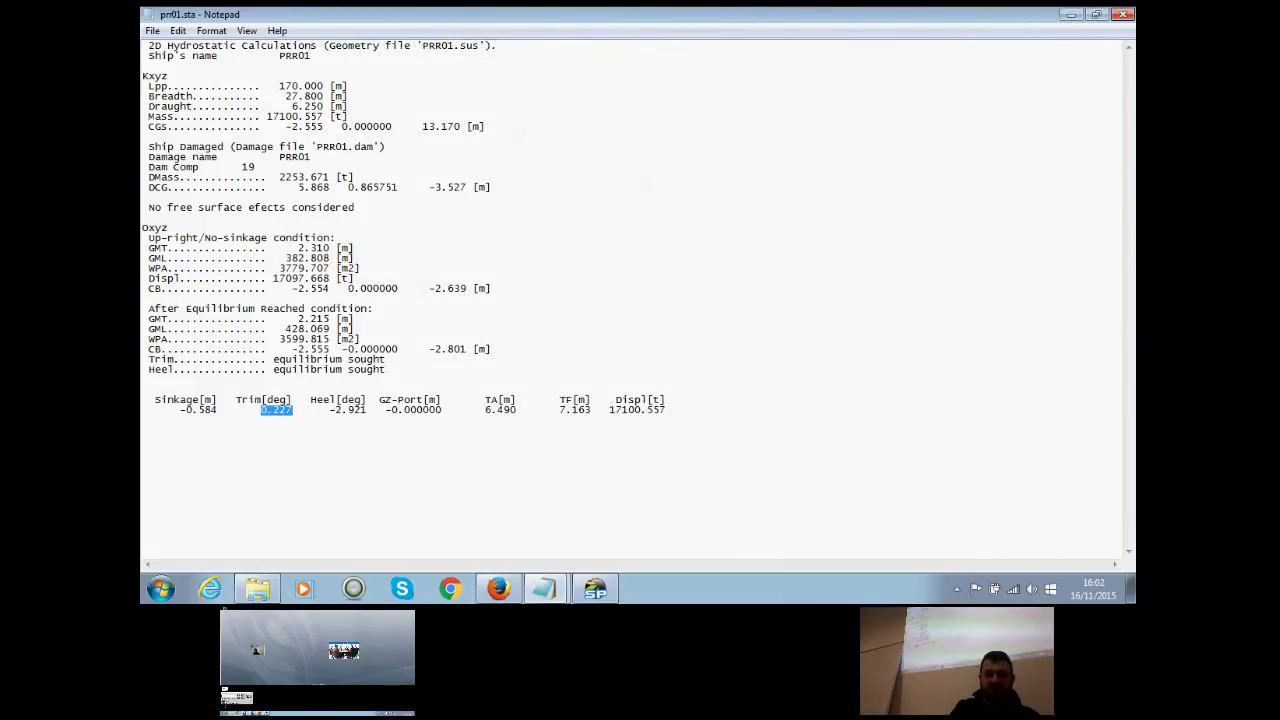
left_click(143, 419)
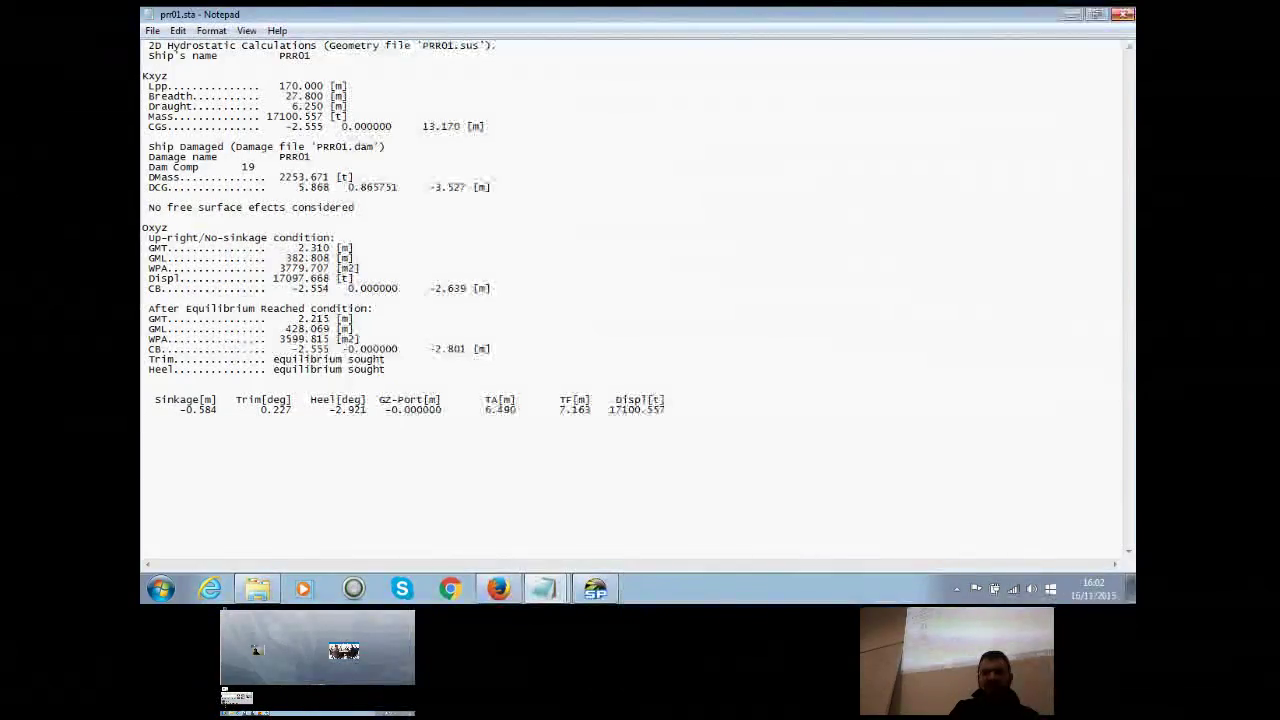
Step: Reopen PRR01.r from the PRR01 folder, set the first DAMAGE value to 0, and save and close the file
key("alt+Tab")
key("BackSpace")
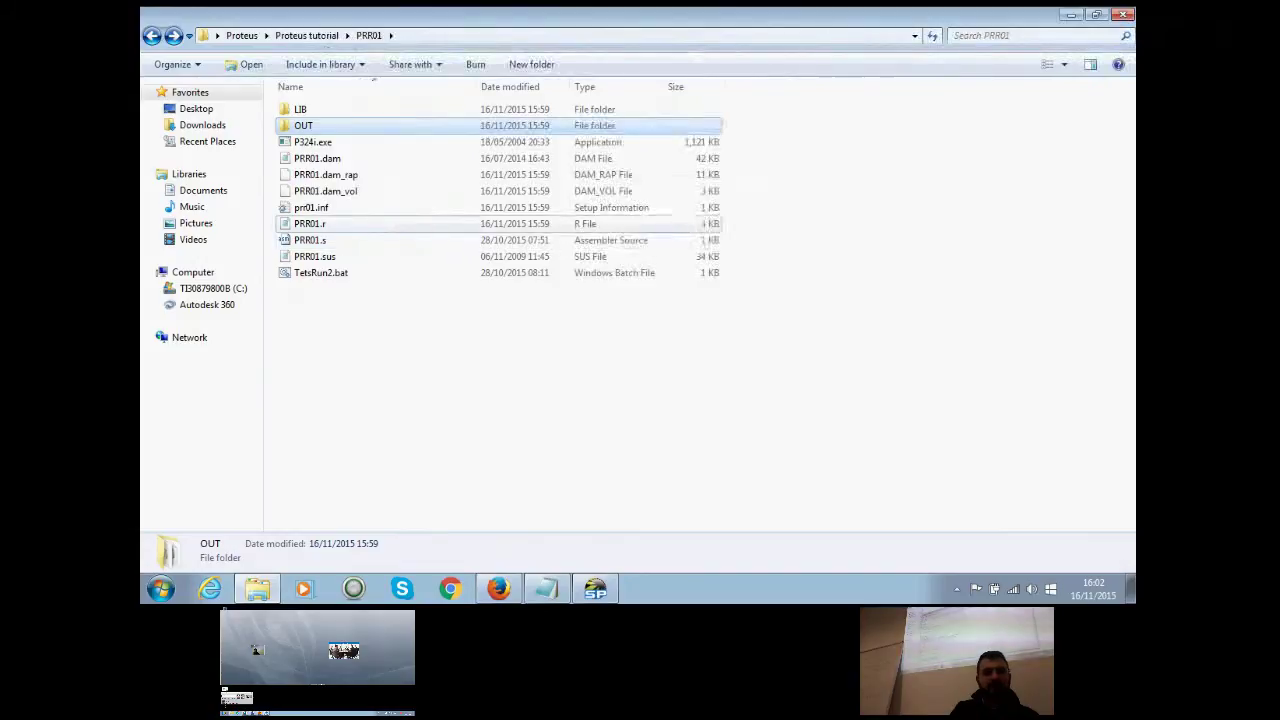
double_click(310, 223)
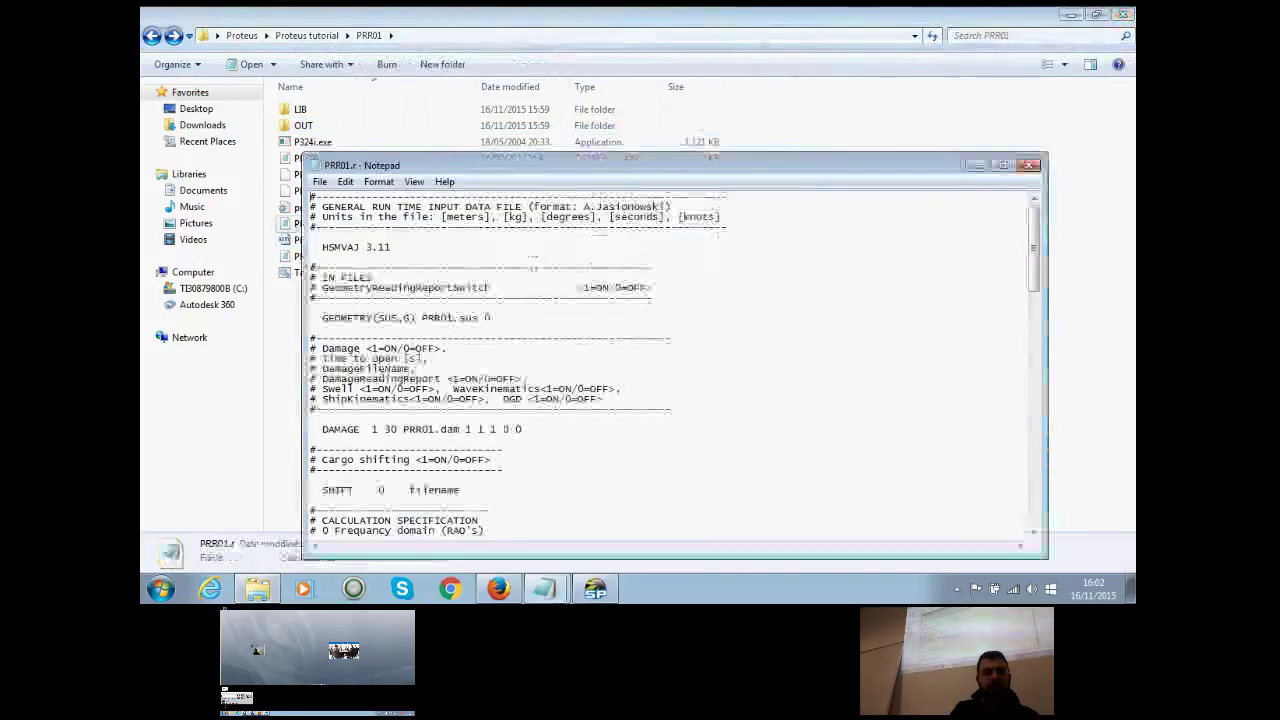
left_click(378, 429)
key("BackSpace")
type("0")
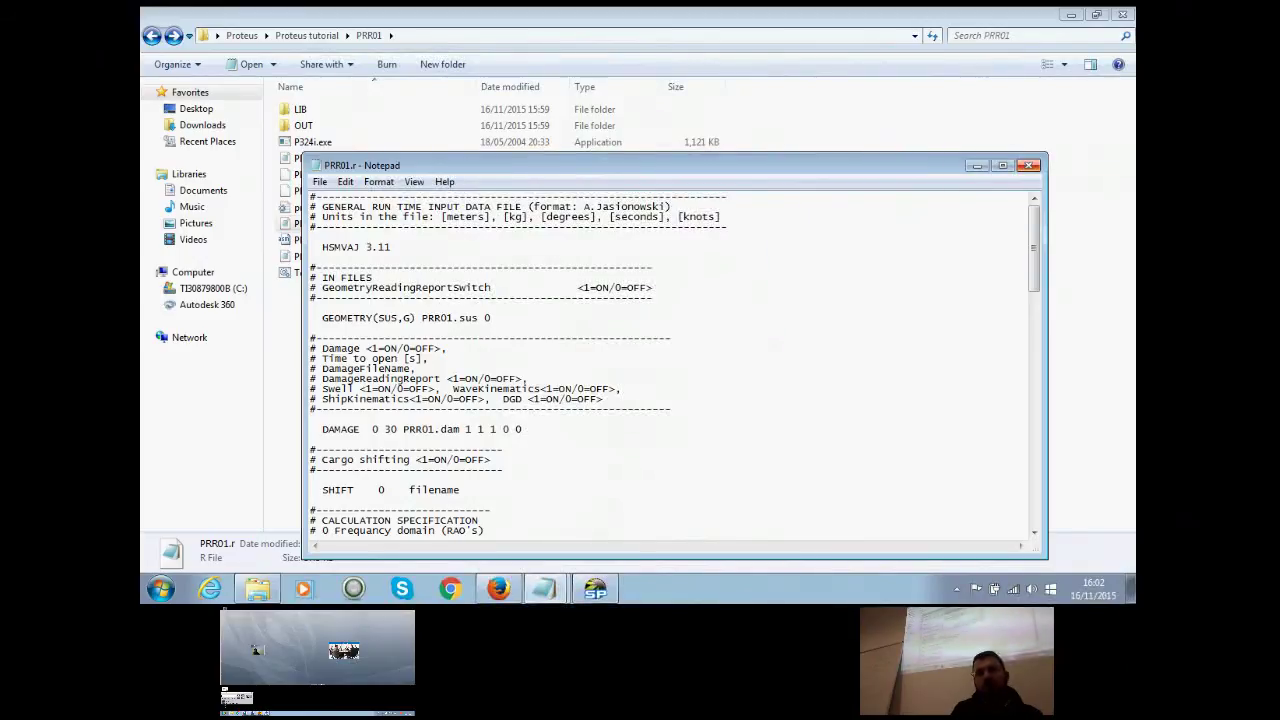
left_click(1028, 165)
key("Return")
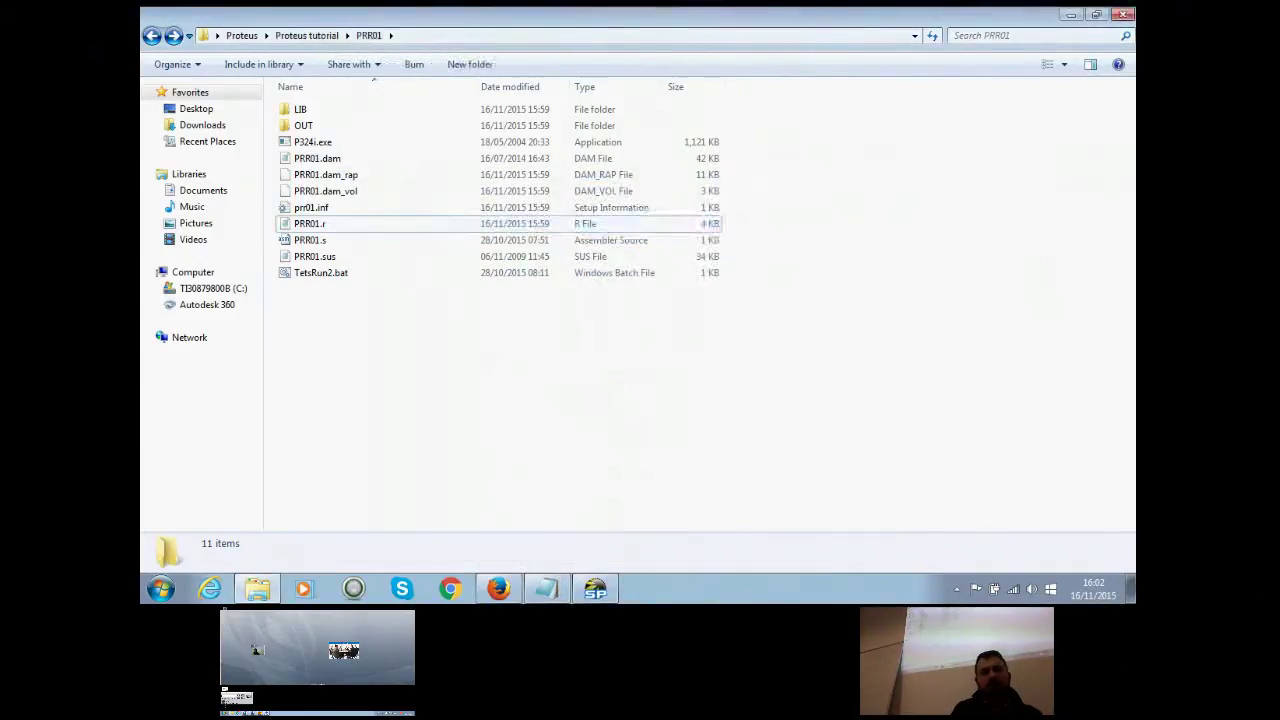
Step: Delete prr01.sta and prr01_equl.iv from the OUT folder and return to the PRR01 folder
double_click(303, 125)
left_click_drag(372, 156, 333, 102)
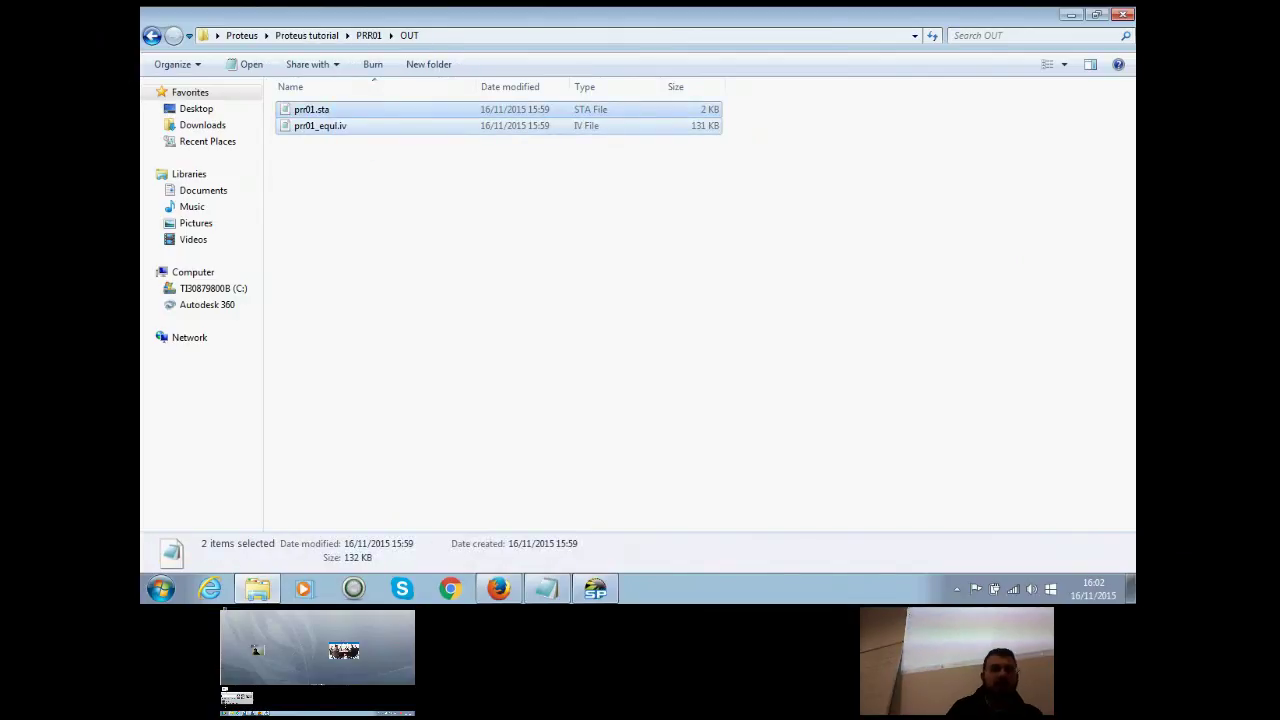
key("Delete")
key("BackSpace")
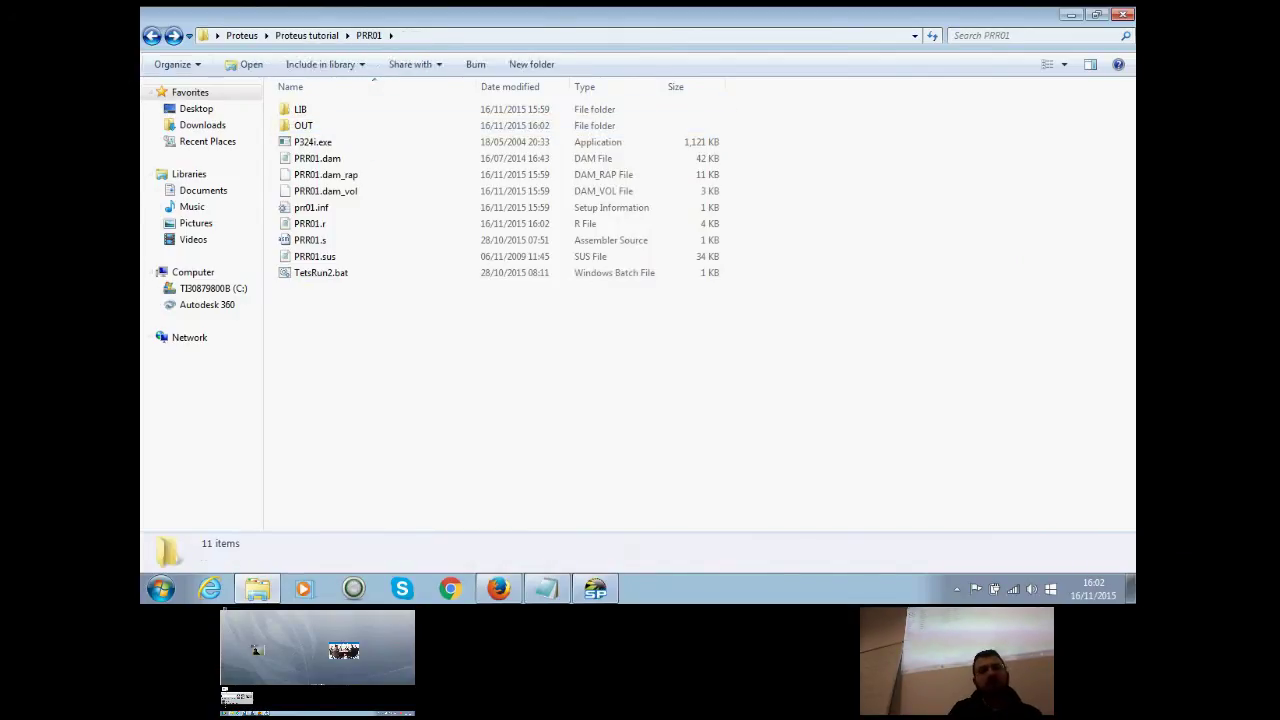
Step: Run TetsRun2.bat again and open the new prr01.sta from the OUT folder, highlighting its Intact Ship line
double_click(320, 272)
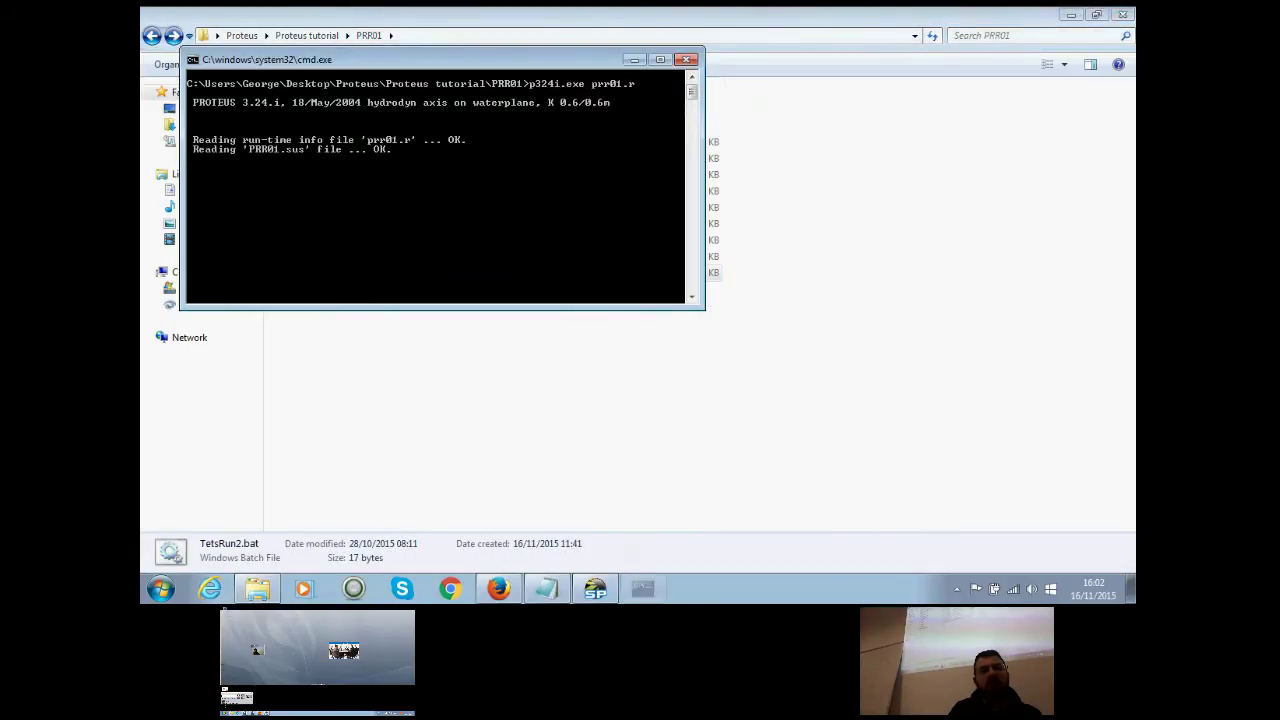
double_click(303, 125)
double_click(311, 109)
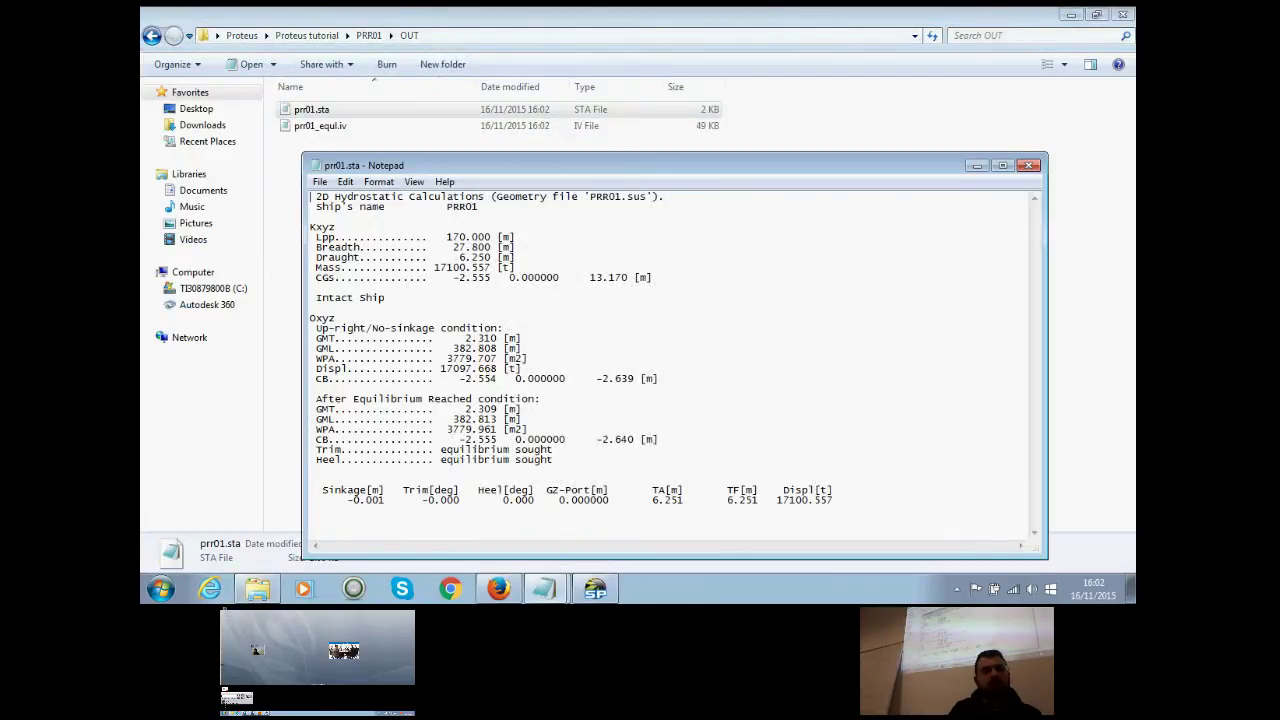
left_click_drag(316, 297, 385, 298)
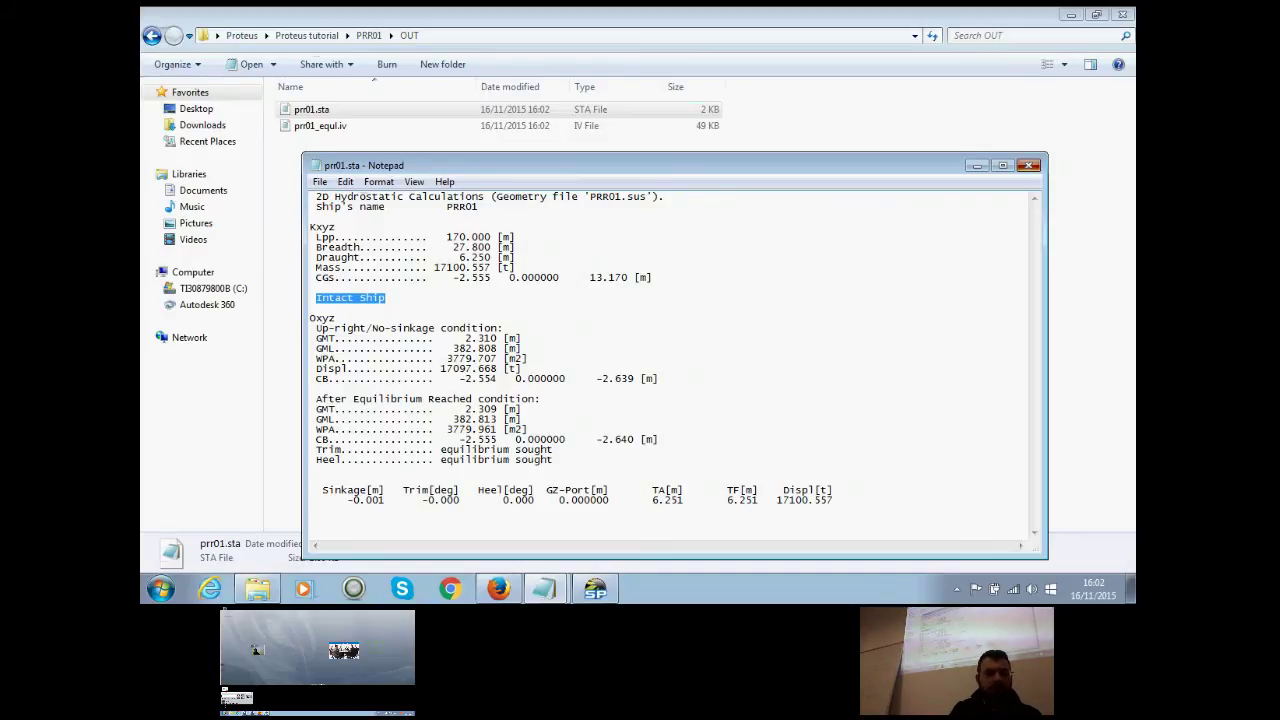
Step: Open prr01_equl.iv from the OUT folder and look through its line set coordinates
key("alt+Tab")
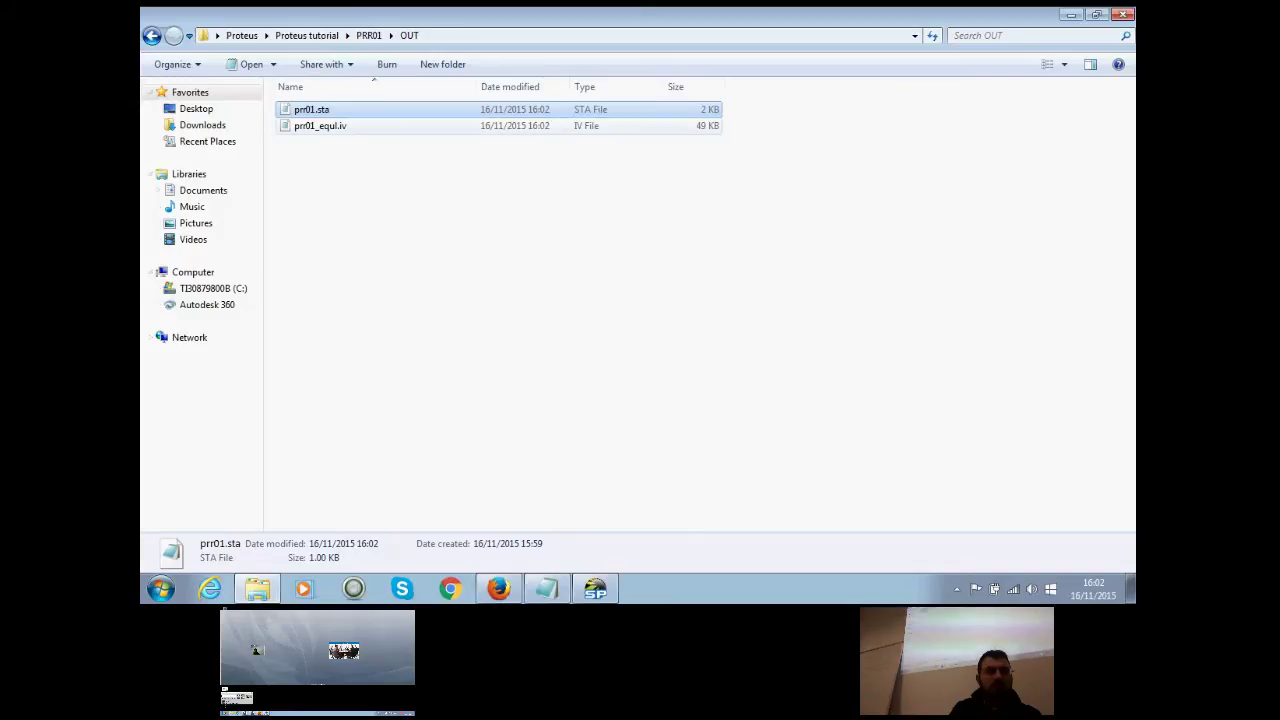
left_click(334, 126)
double_click(334, 126)
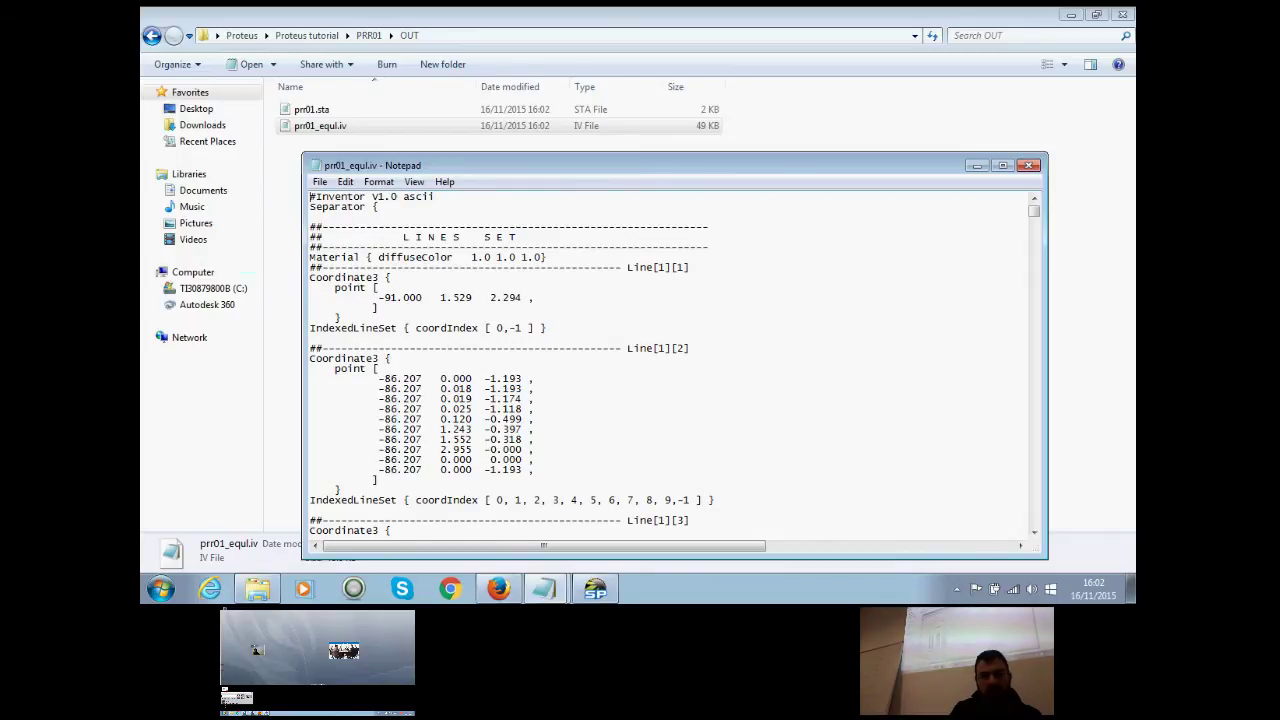
scroll(660, 360, "down", 5)
scroll(660, 360, "up", 5)
scroll(674, 364, "down", 20)
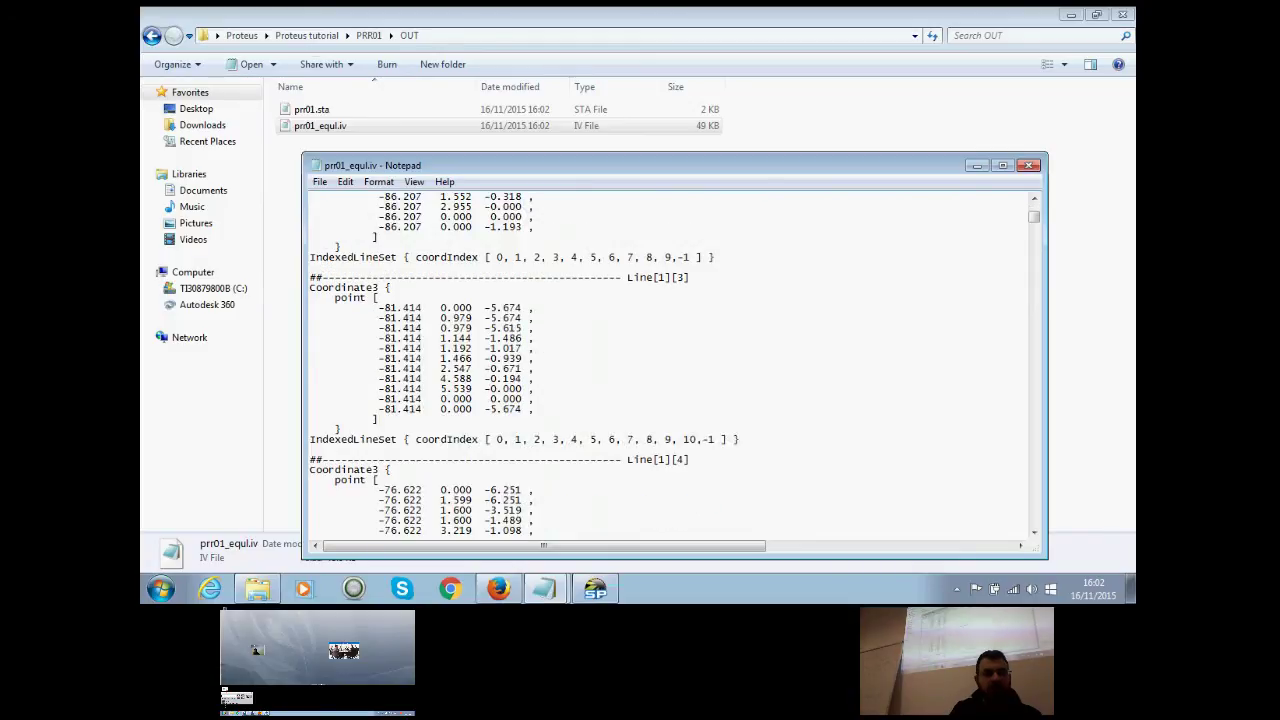
scroll(674, 360, "down", 20)
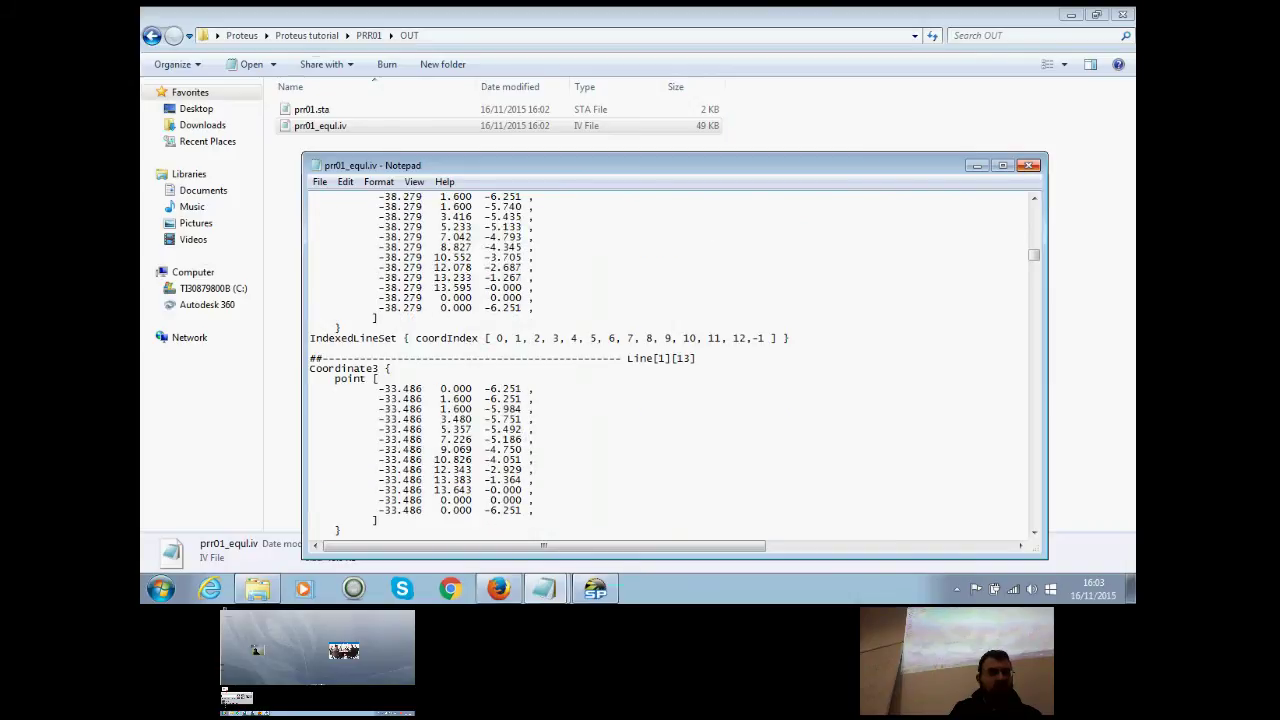
Step: Reopen PRR01.r from the PRR01 folder, compare its two open Notepad windows and close one of them
left_click(285, 150)
left_click(152, 35)
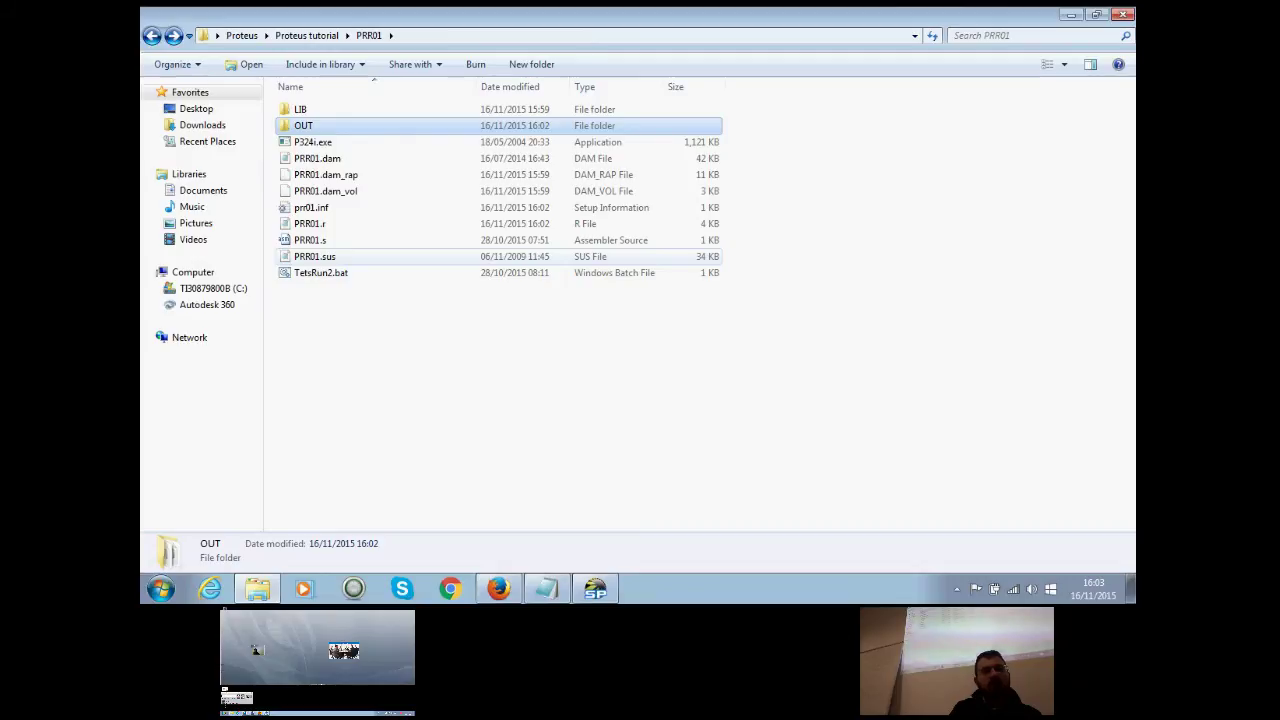
left_click(310, 223)
key("Return")
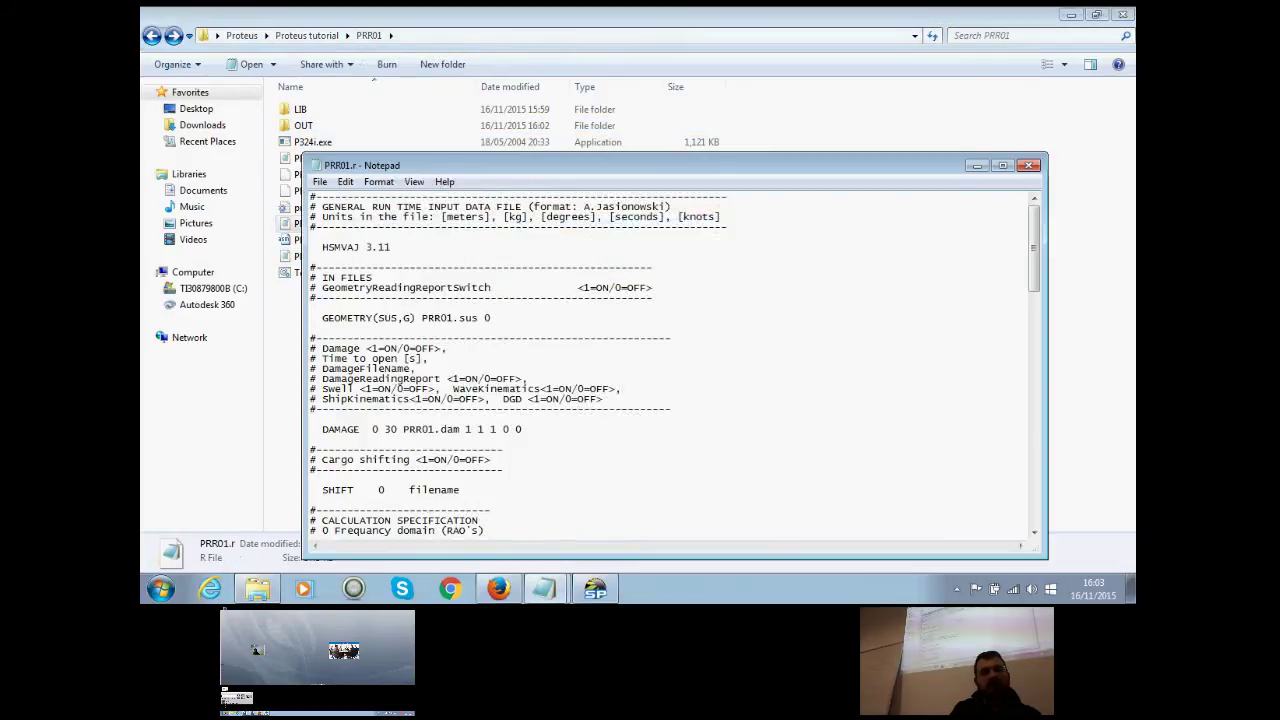
left_click(545, 588)
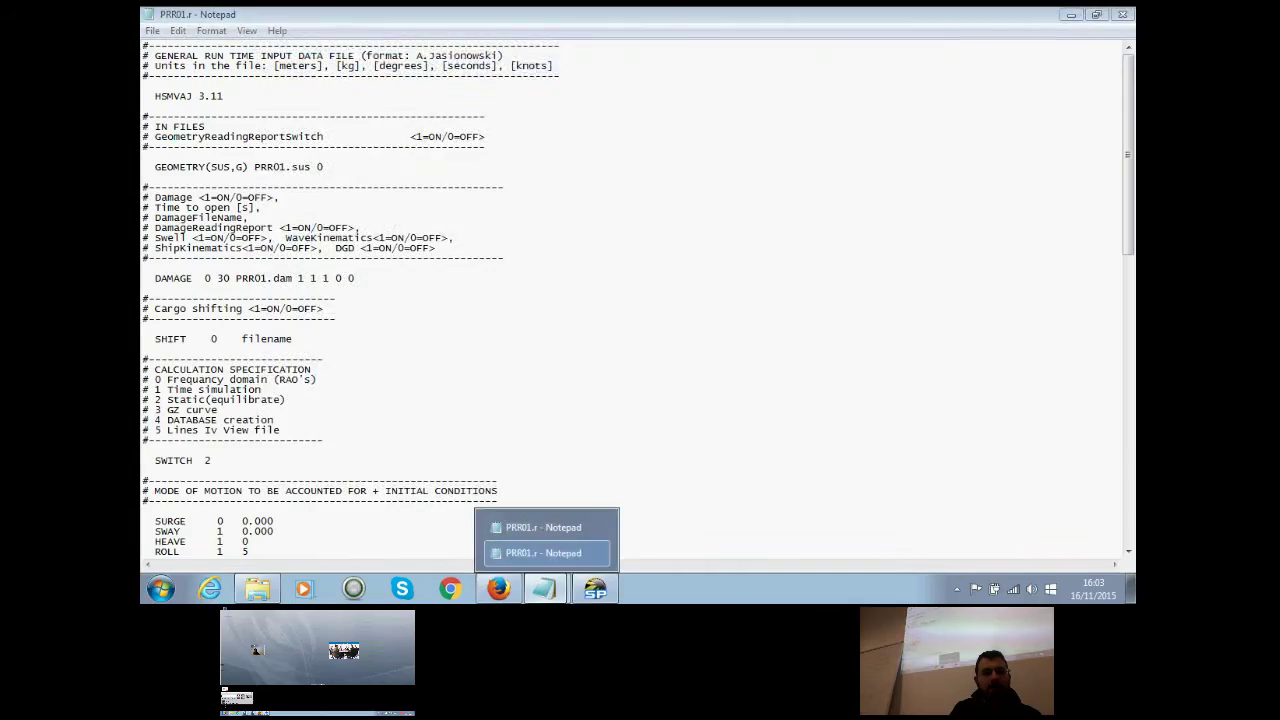
left_click(540, 525)
left_click(1123, 14)
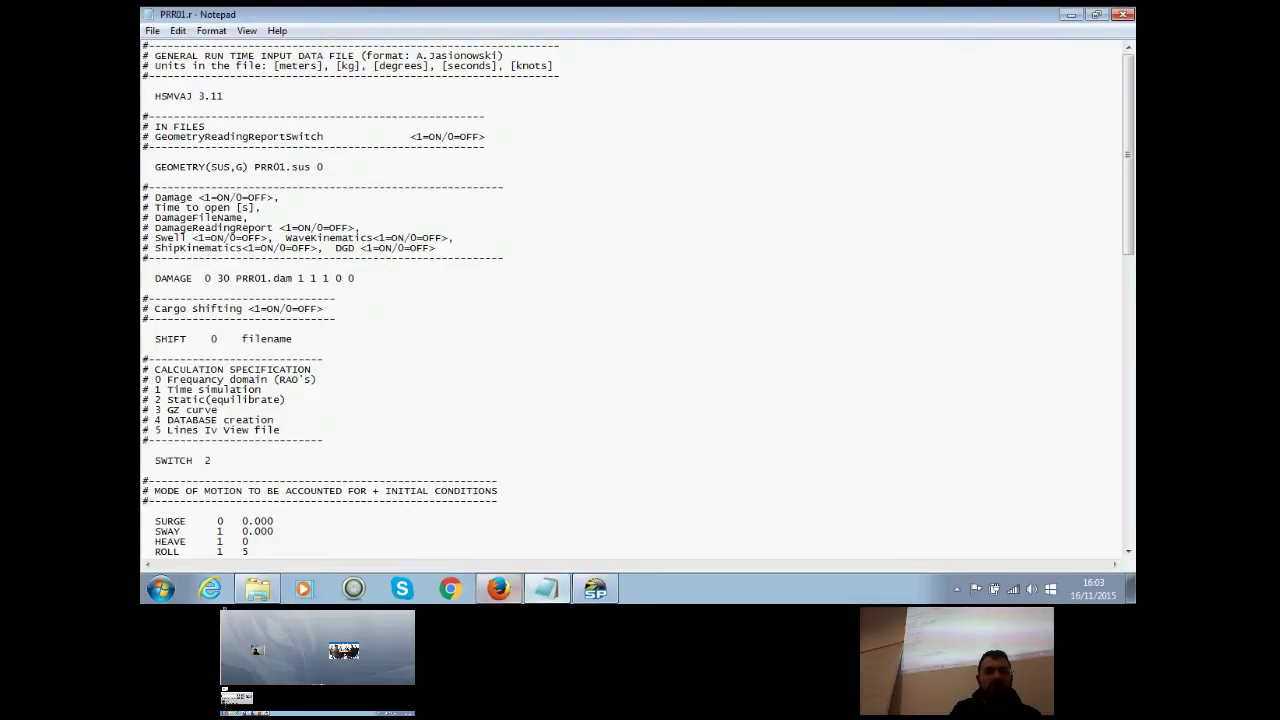
Step: Open prr01.sta from the OUT folder and copy its Mass value, 17100.557
left_click(546, 588)
double_click(330, 109)
left_click(152, 35)
double_click(340, 126)
double_click(340, 109)
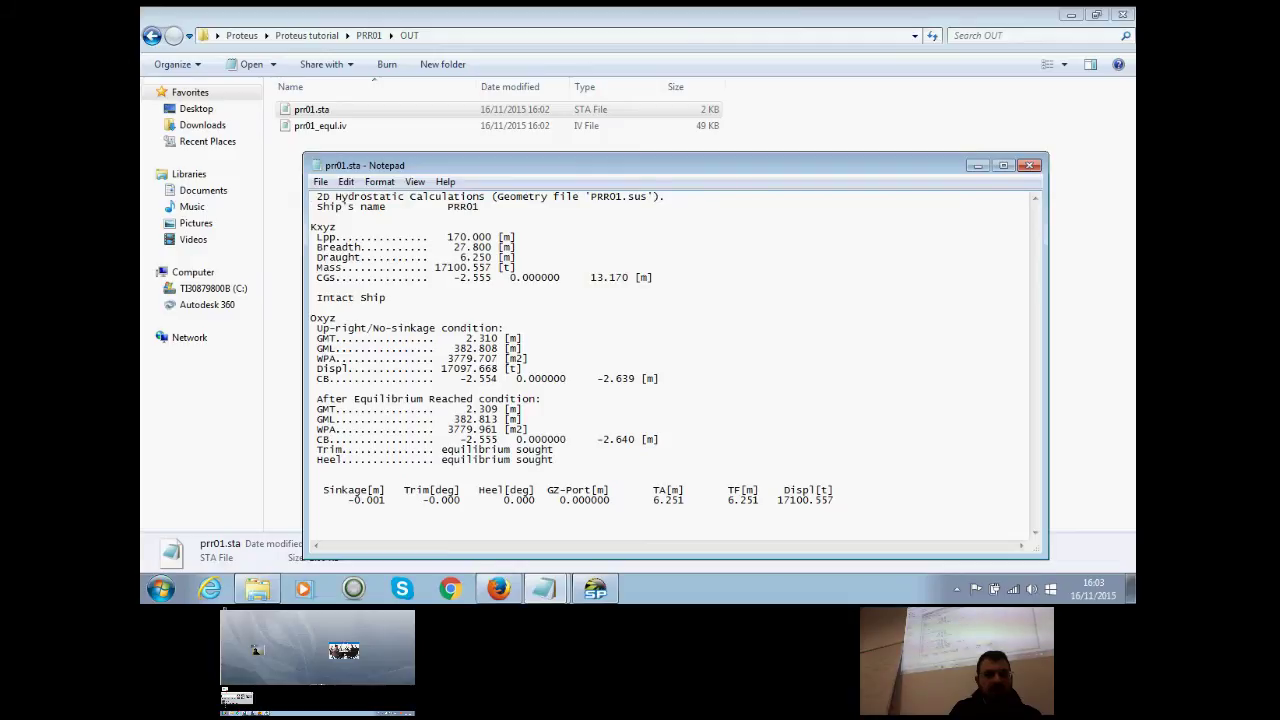
left_click_drag(435, 268, 492, 268)
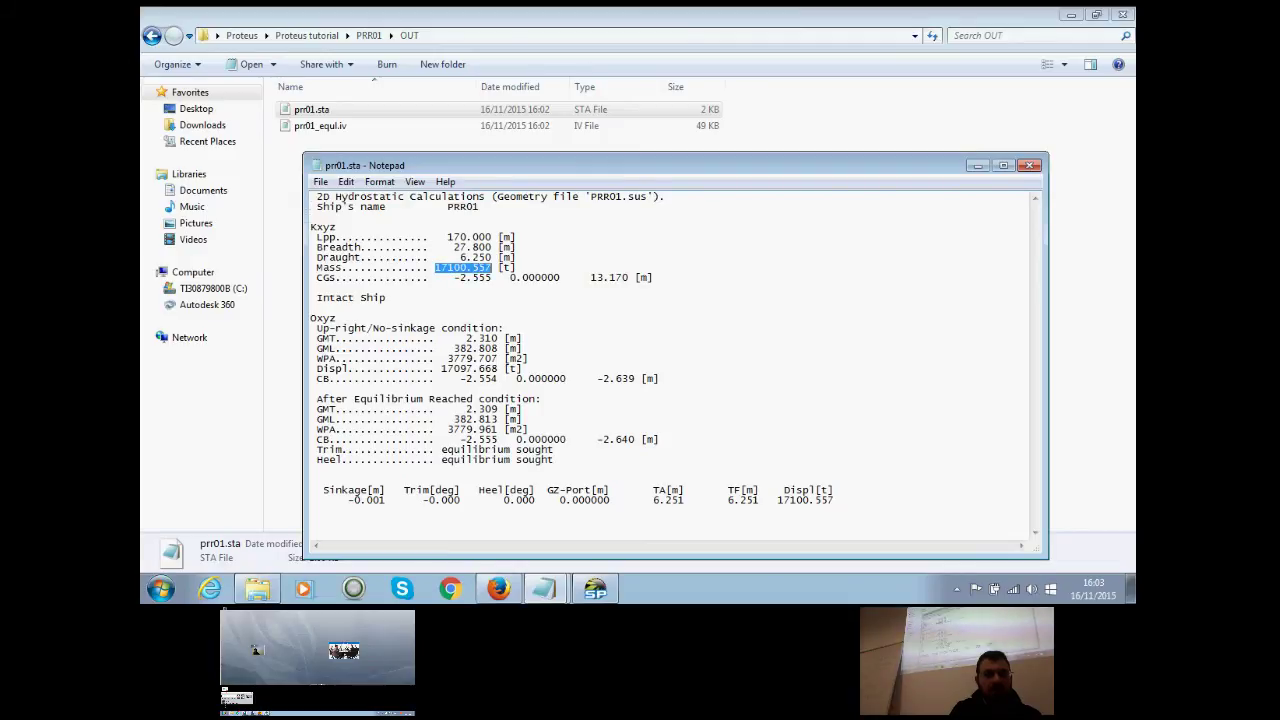
right_click(480, 268)
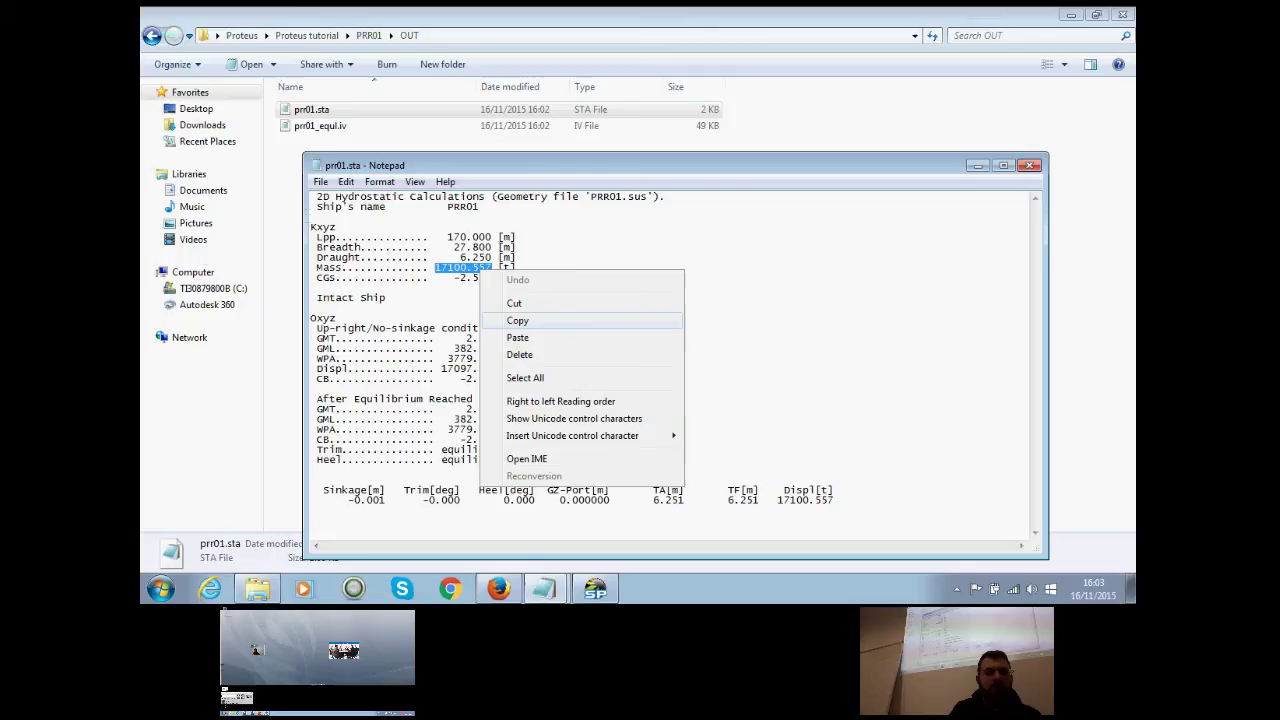
left_click(510, 316)
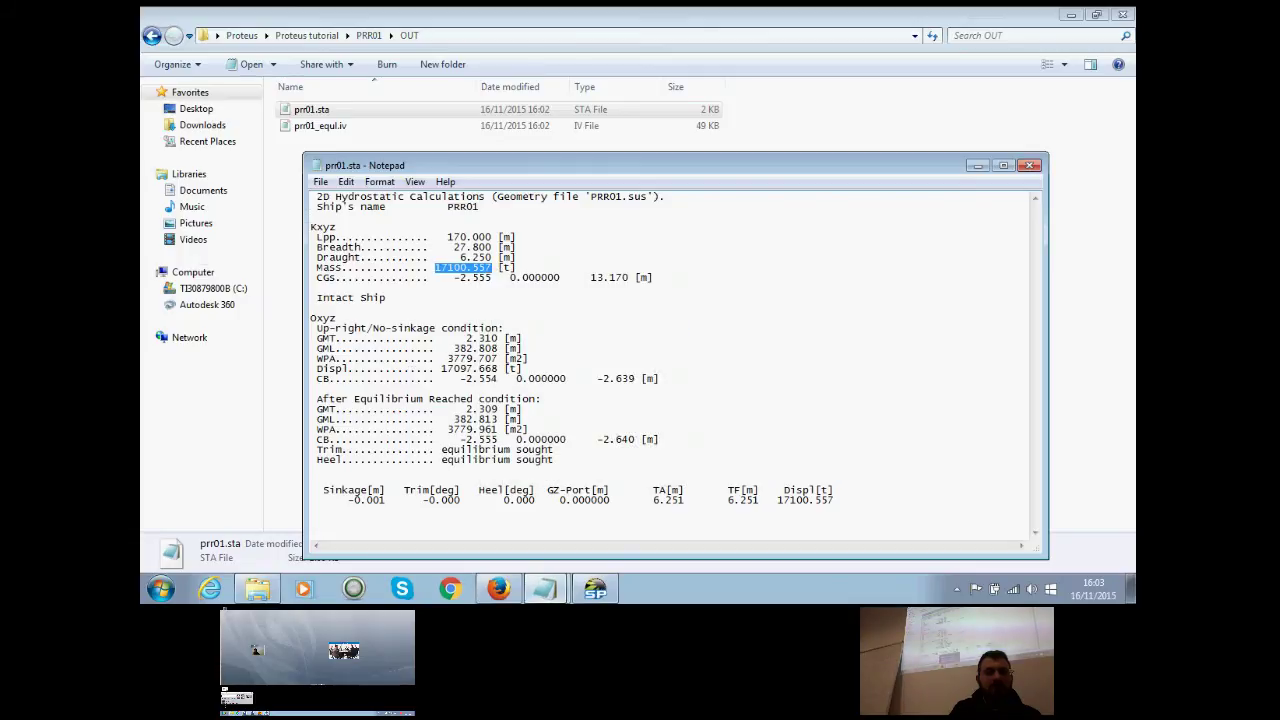
Step: Replace the Mass value in PRR01.r with the copied value and remove its decimal point, giving 17100557
left_click(543, 588)
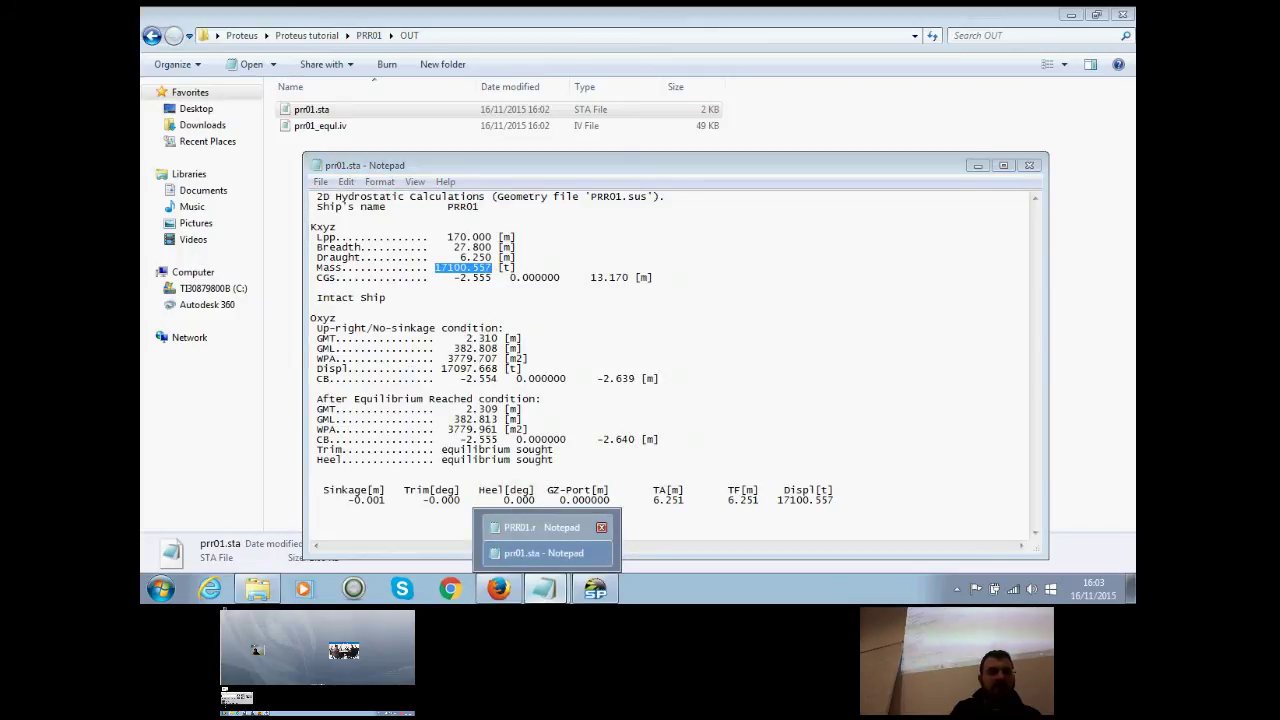
left_click(540, 527)
scroll(640, 300, "down", 3)
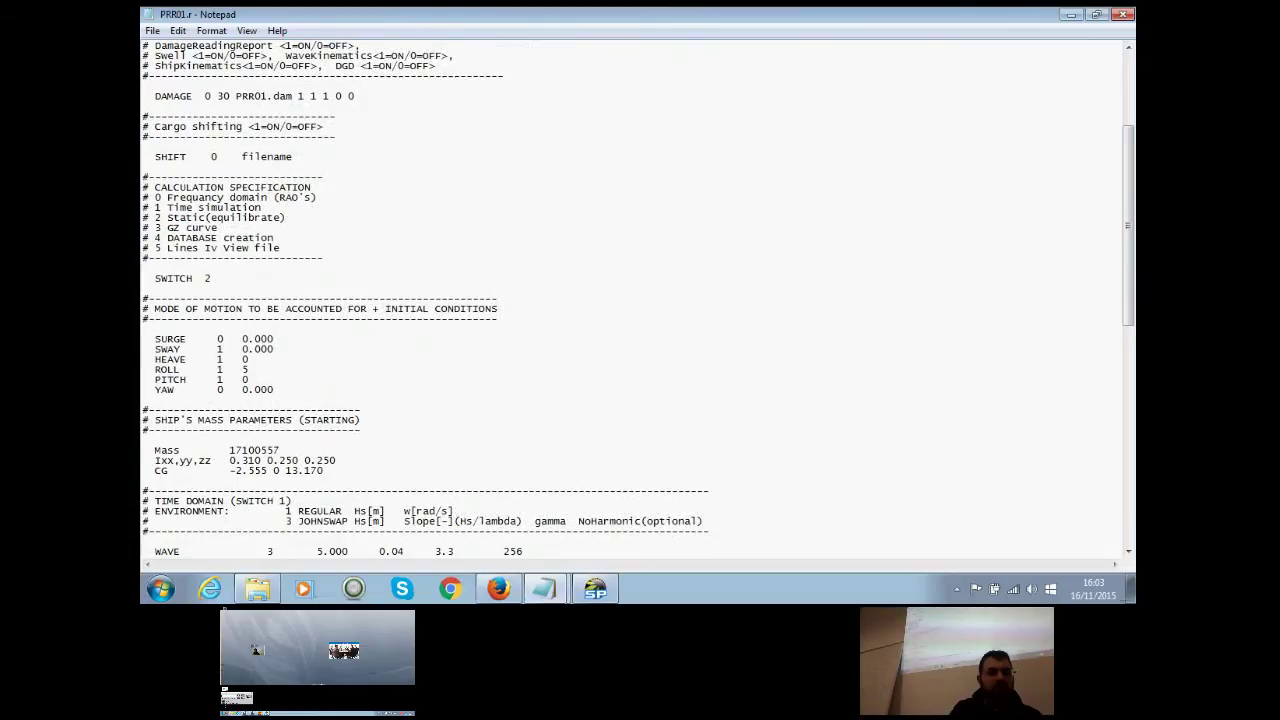
left_click_drag(280, 451, 229, 451)
right_click(241, 446)
left_click(278, 299)
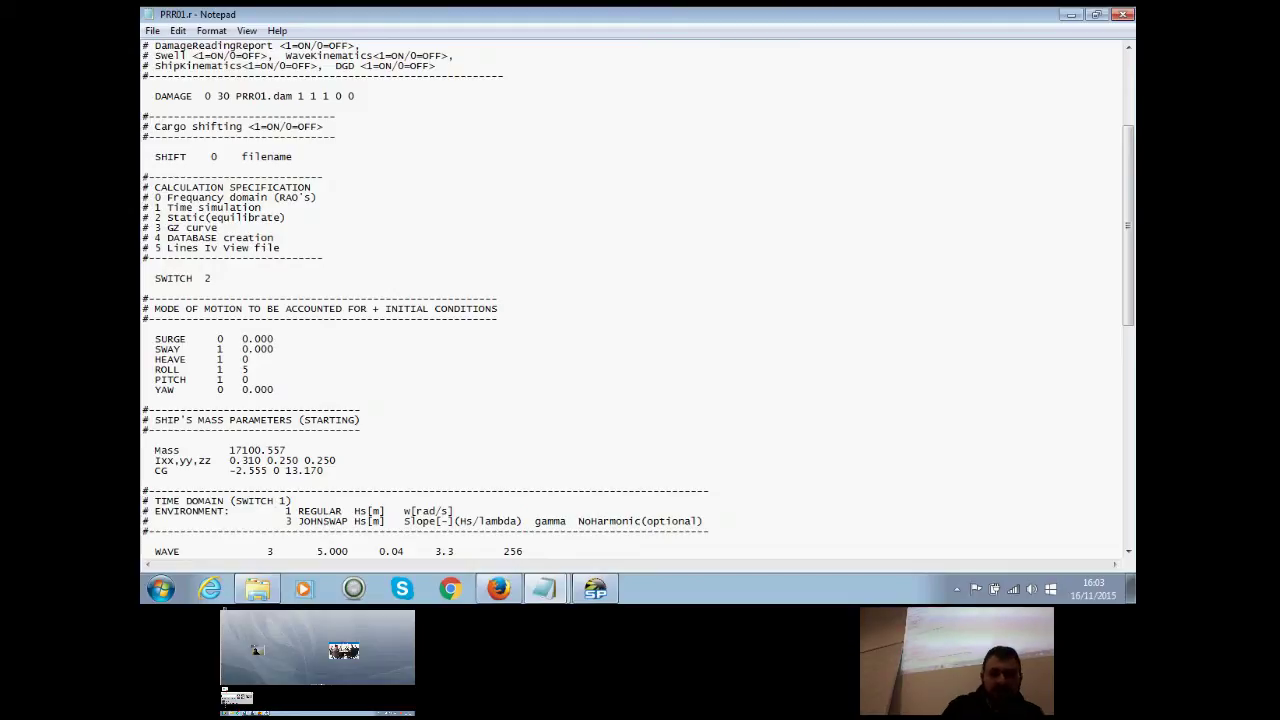
key("BackSpace")
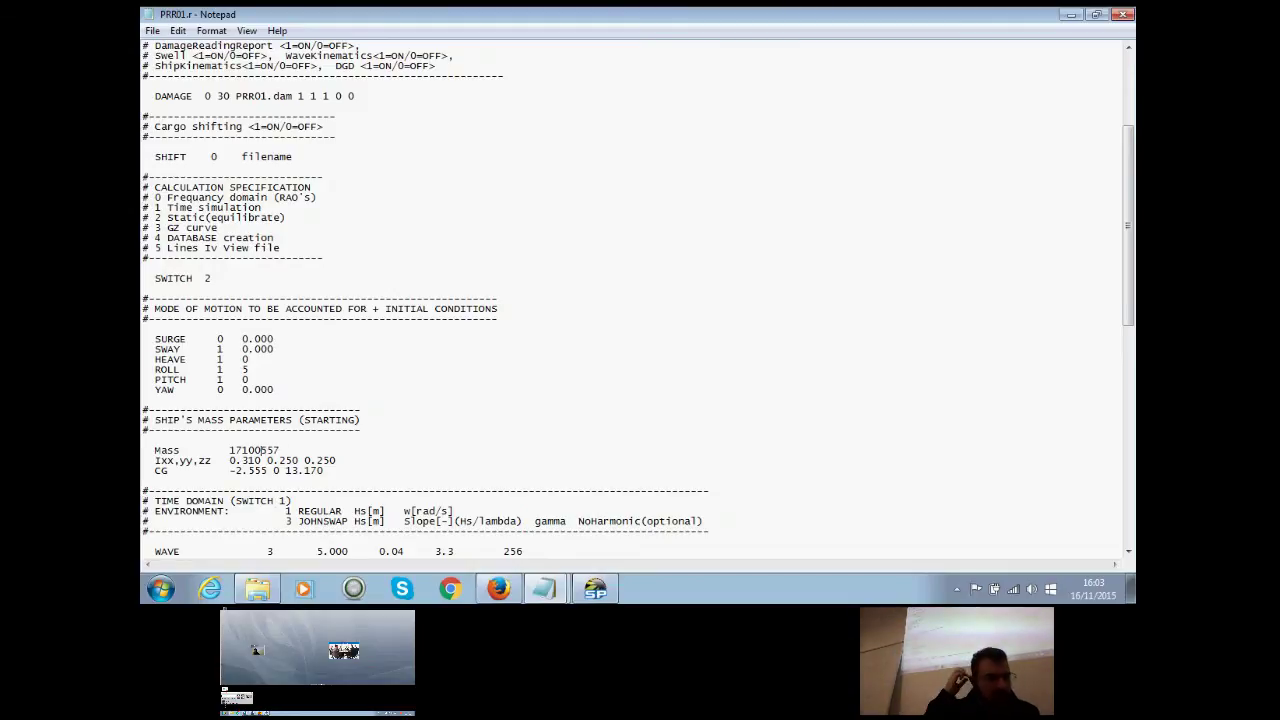
Step: Compare the mass and centre of gravity in prr01.sta with the ship's mass parameters in PRR01.r, and close prr01.sta
left_click(544, 588)
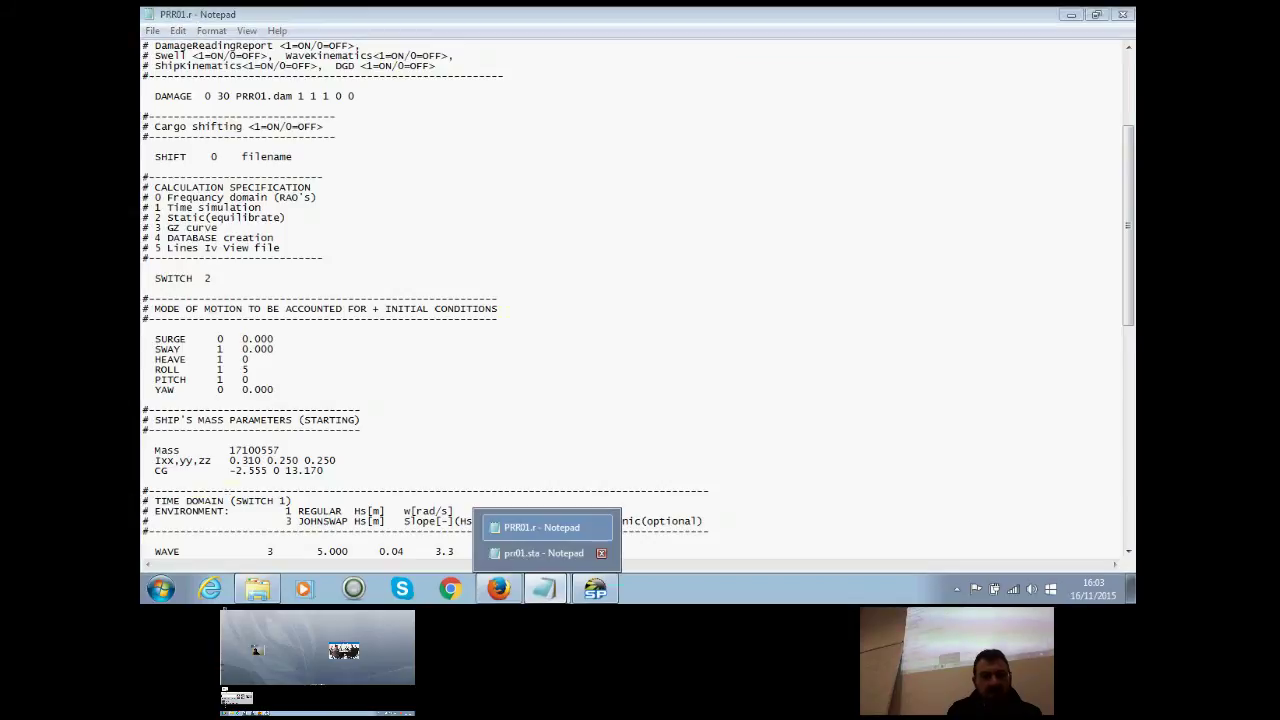
left_click(543, 553)
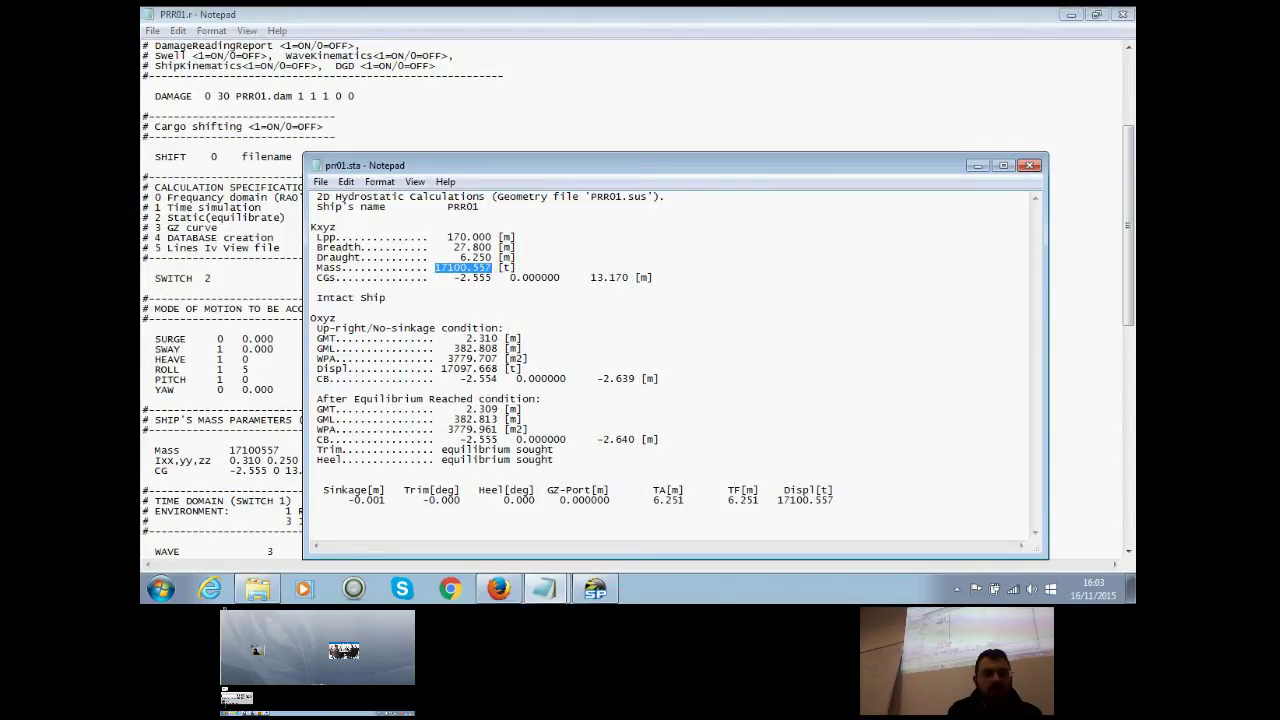
left_click_drag(600, 165, 843, 116)
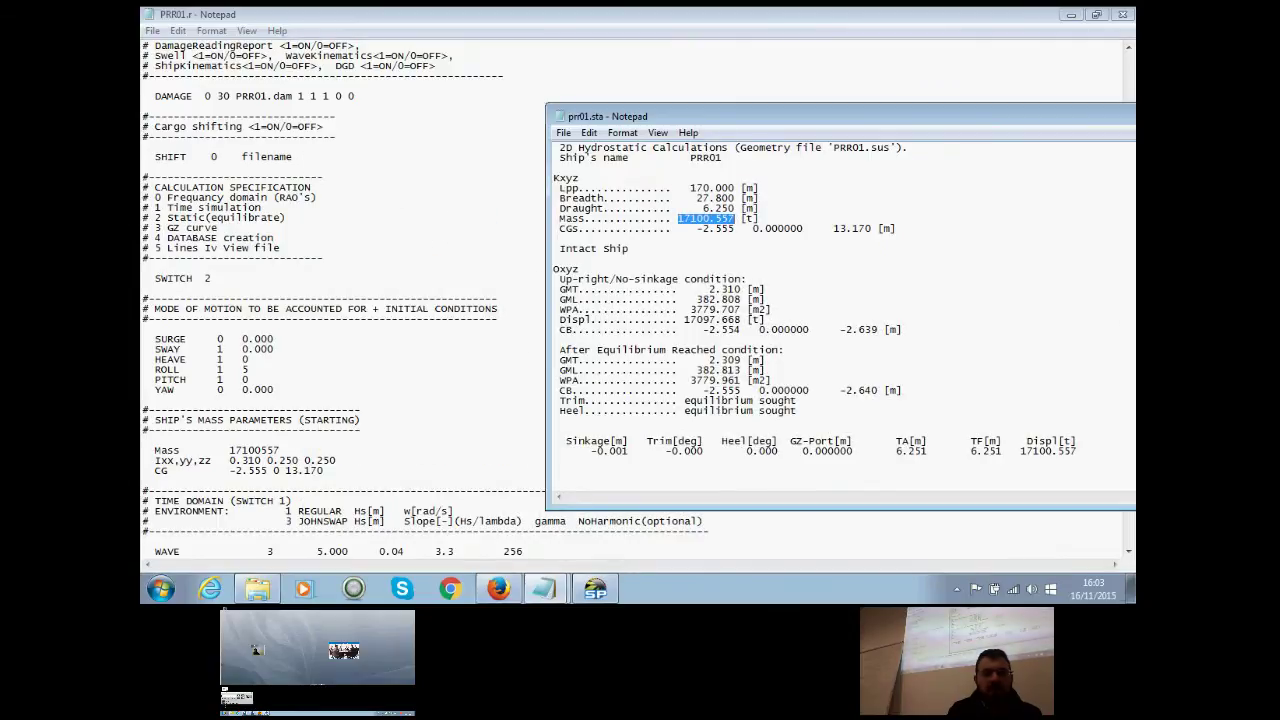
left_click(554, 259)
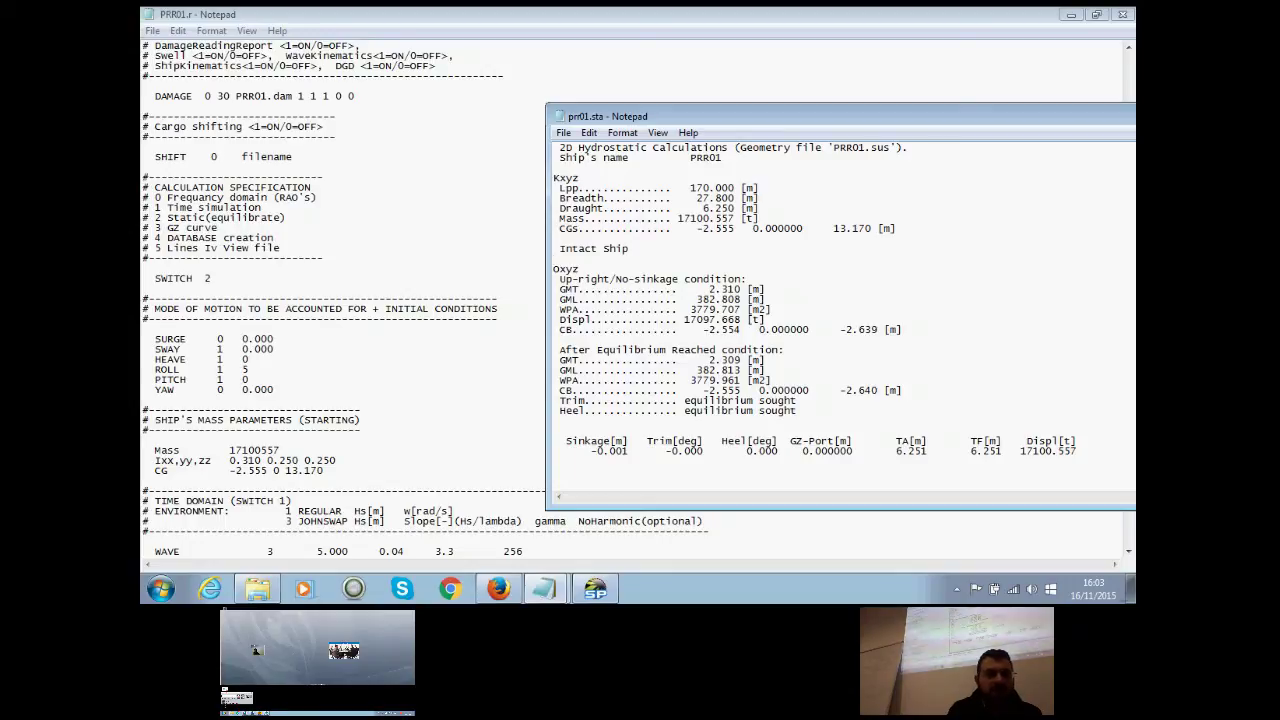
key("alt+Tab")
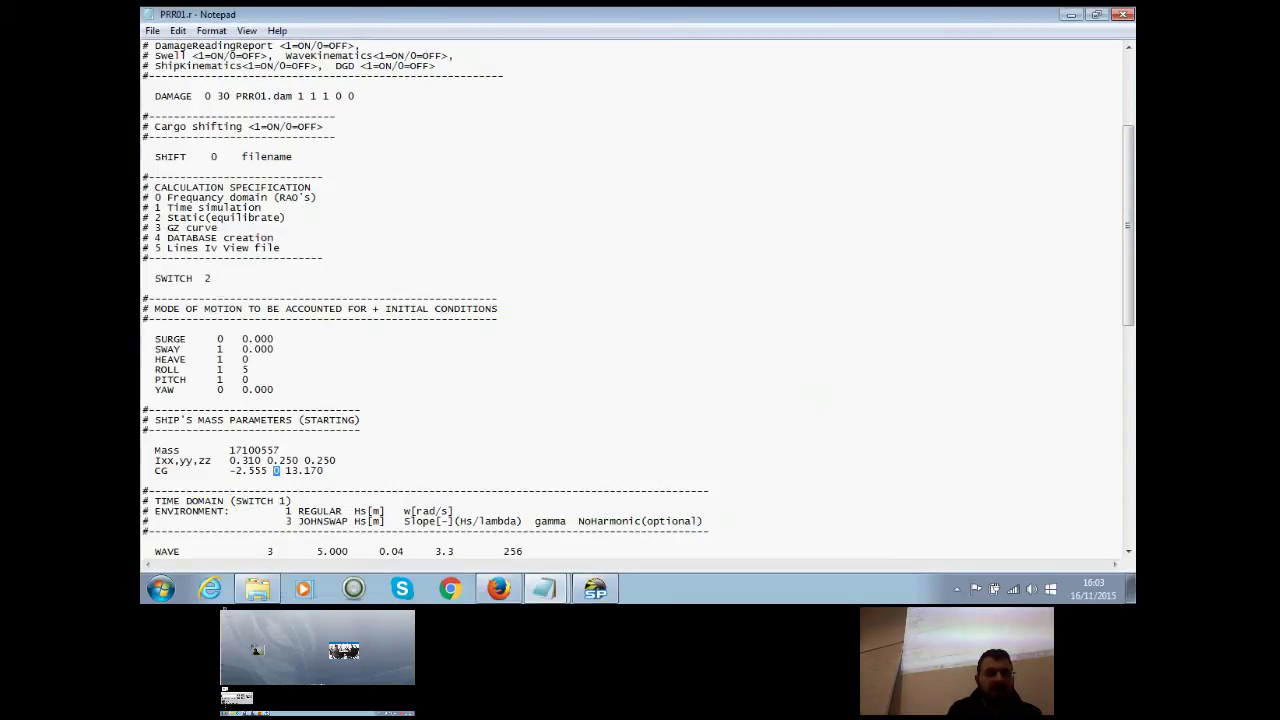
left_click(543, 588)
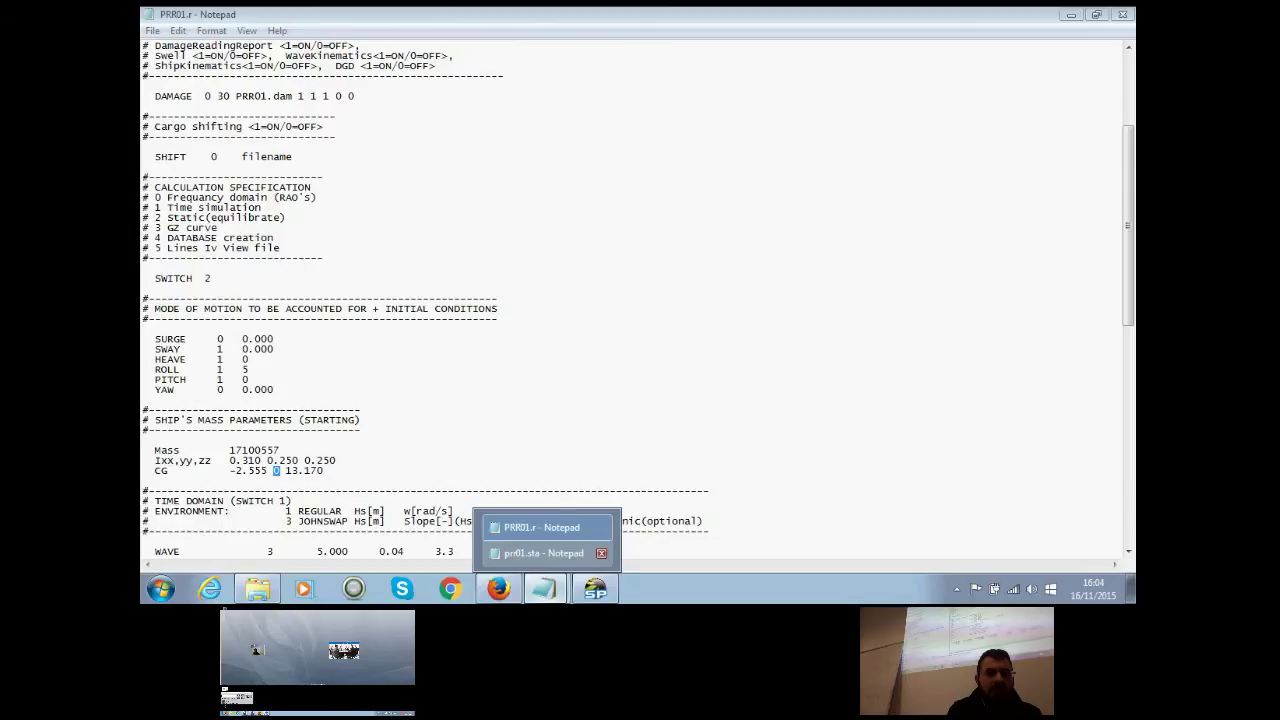
left_click(543, 553)
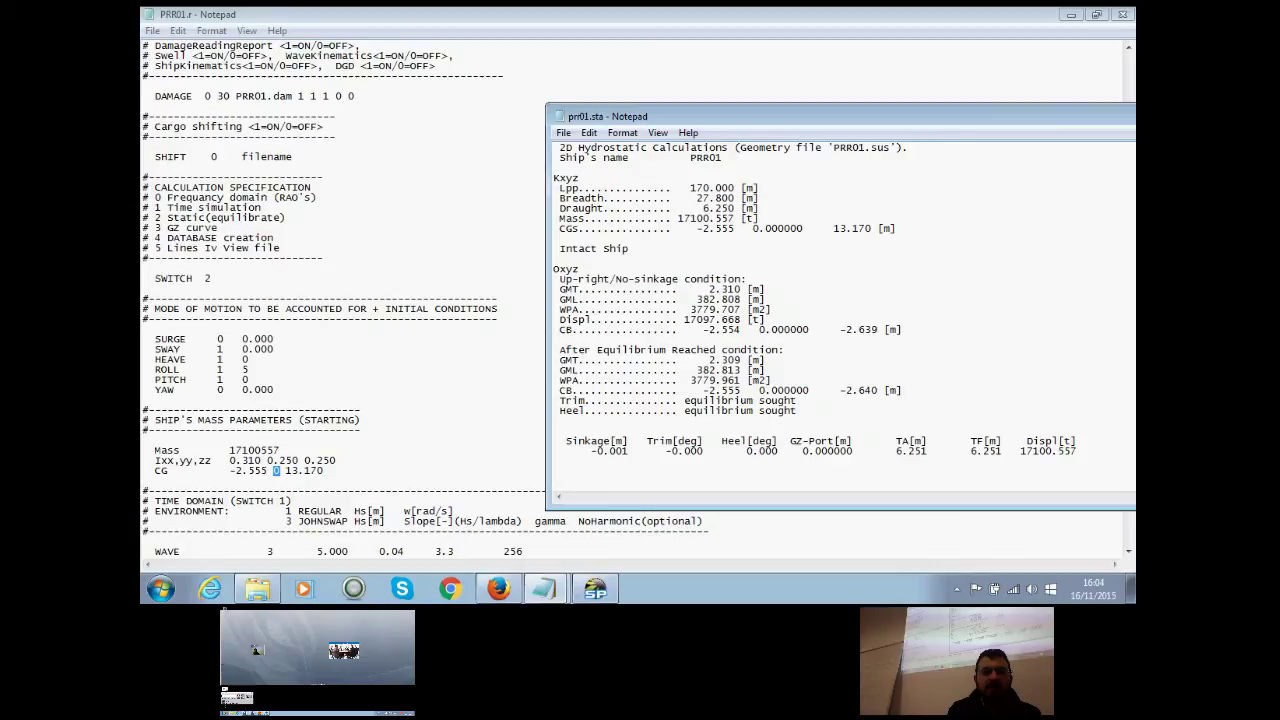
left_click_drag(840, 116, 587, 116)
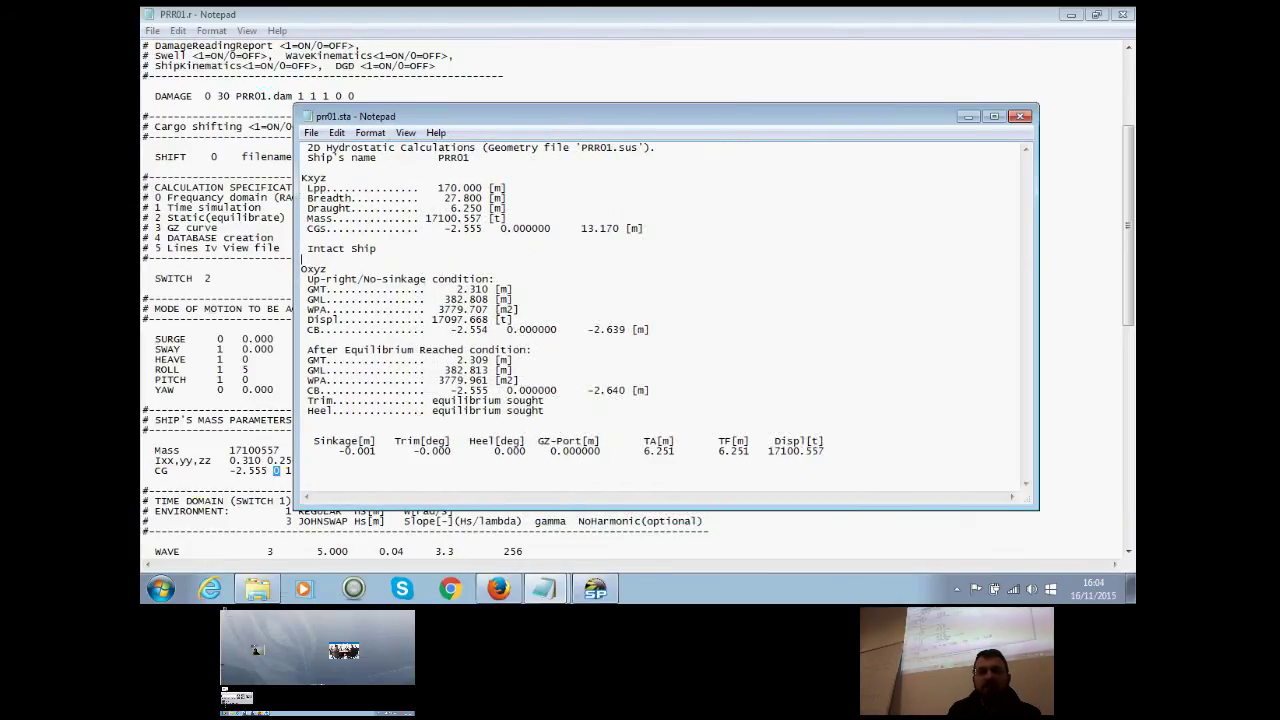
left_click(276, 470)
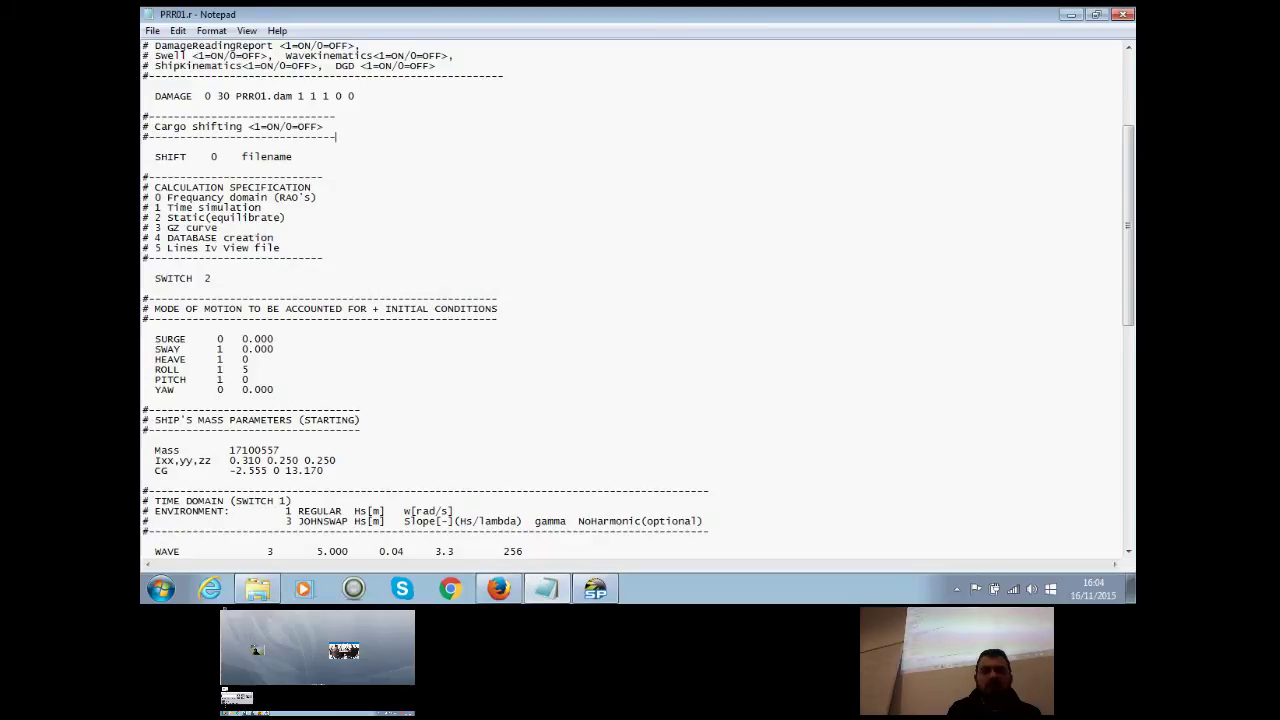
double_click(254, 450)
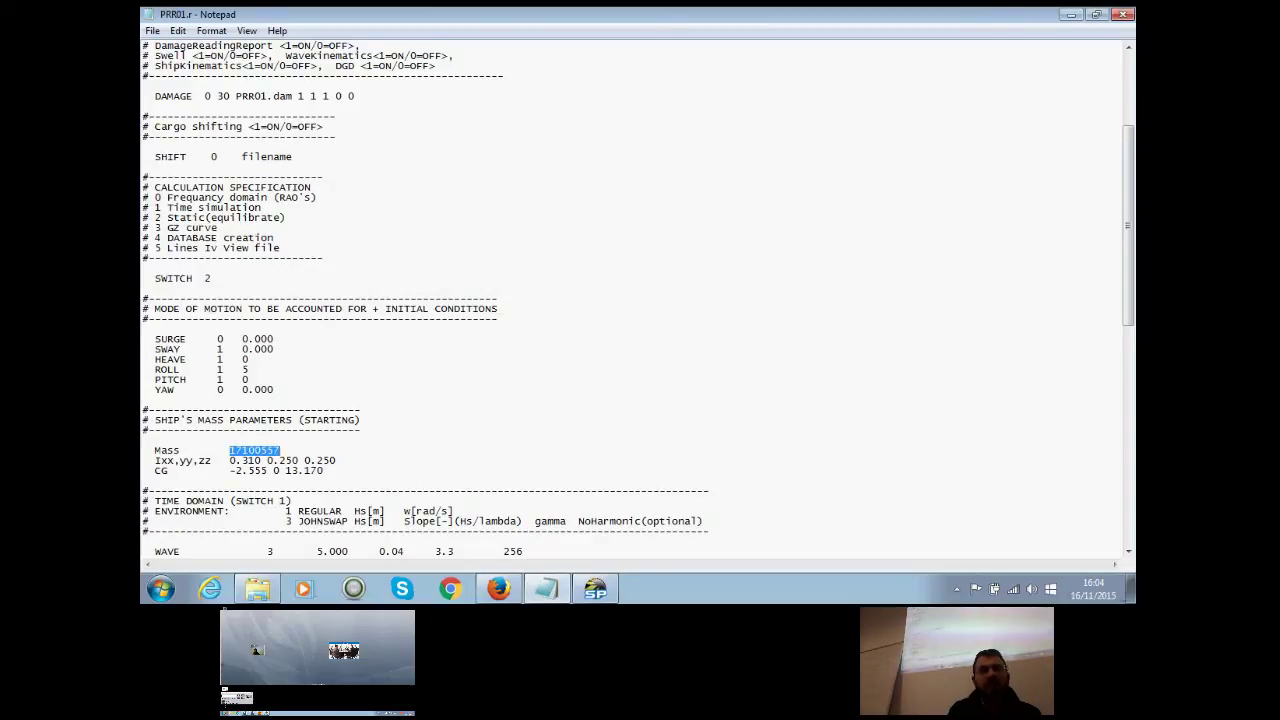
Step: Set SWITCH to 3 in PRR01.r for the GZ curve calculation, then save and close the file
scroll(638, 300, "up", 2)
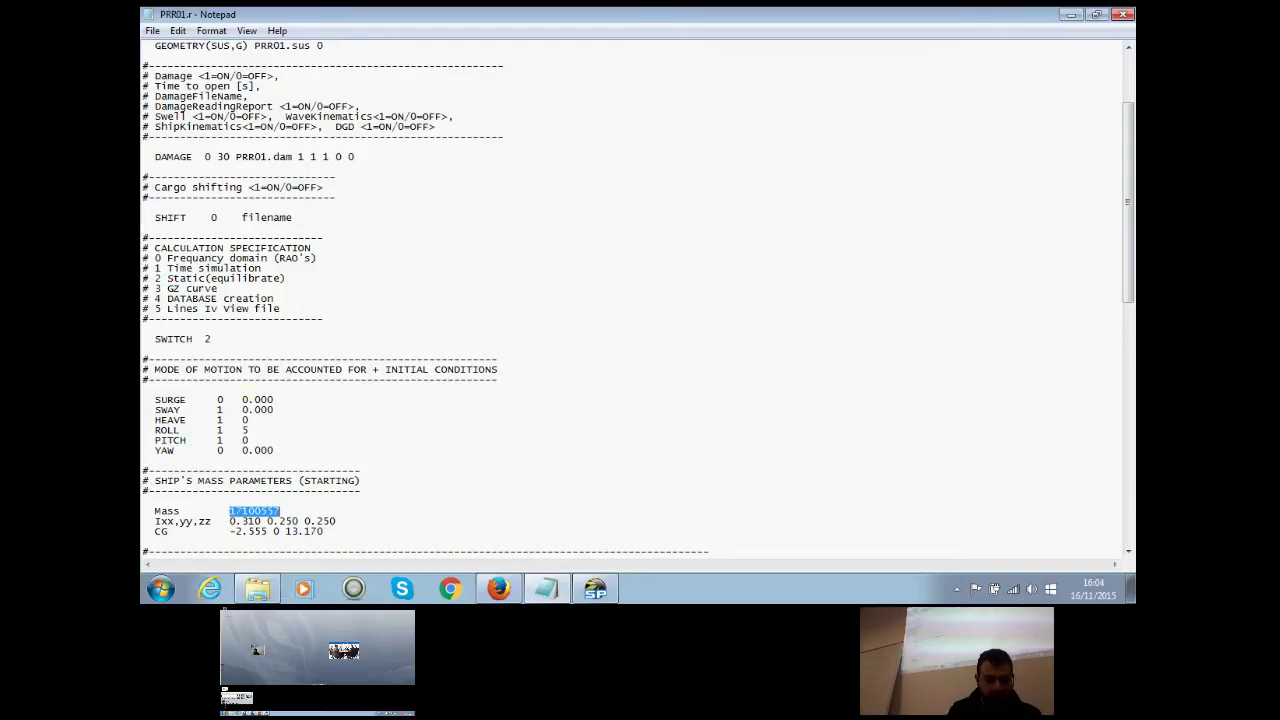
left_click(211, 339)
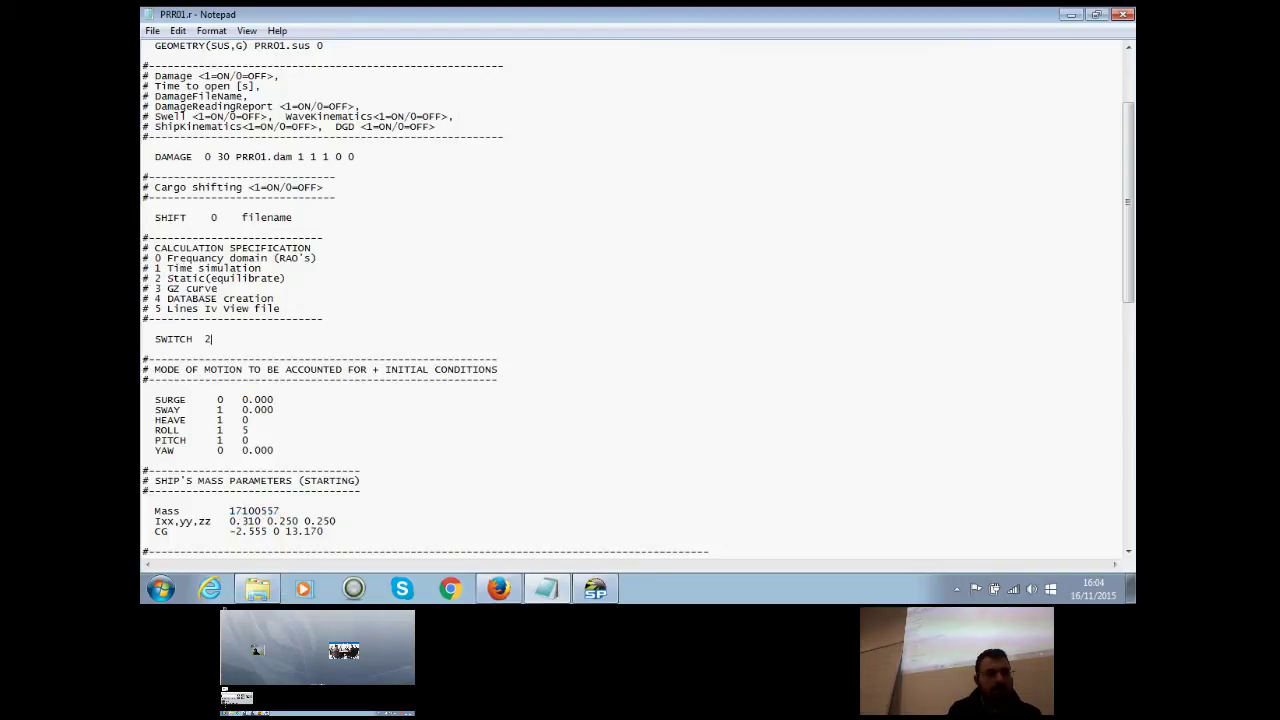
key("BackSpace")
type("3")
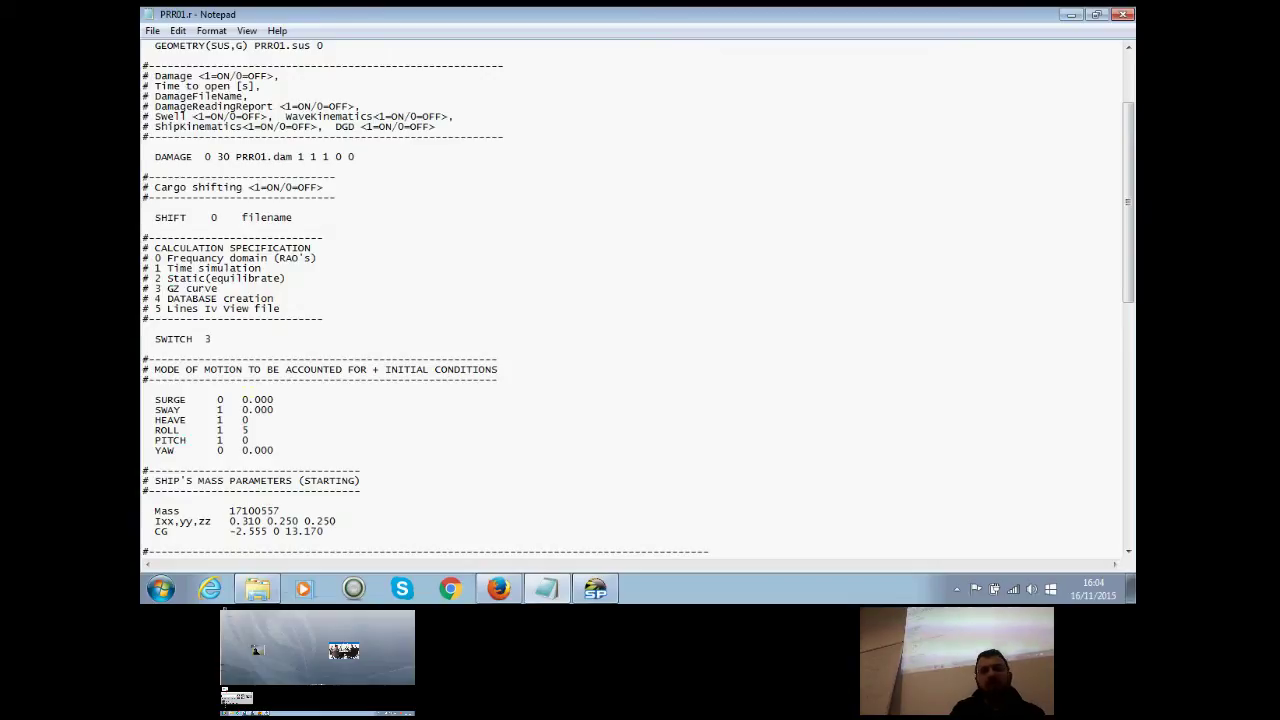
left_click(1123, 14)
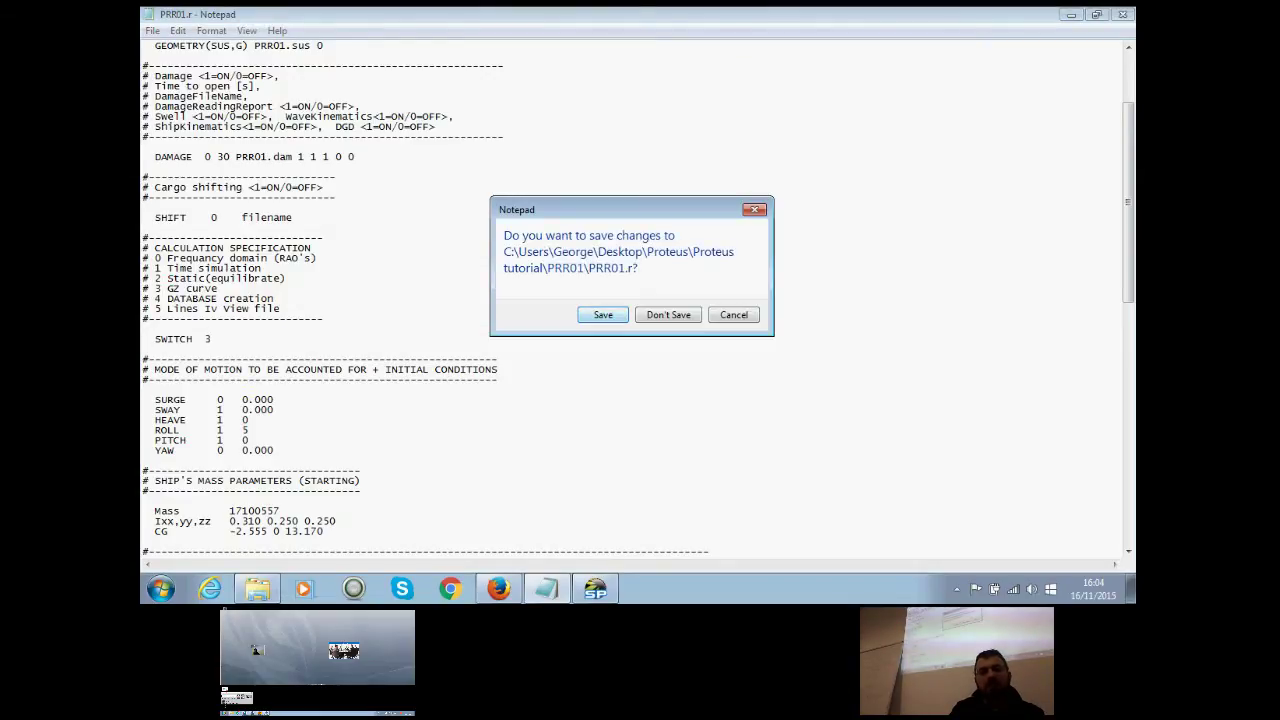
key("Return")
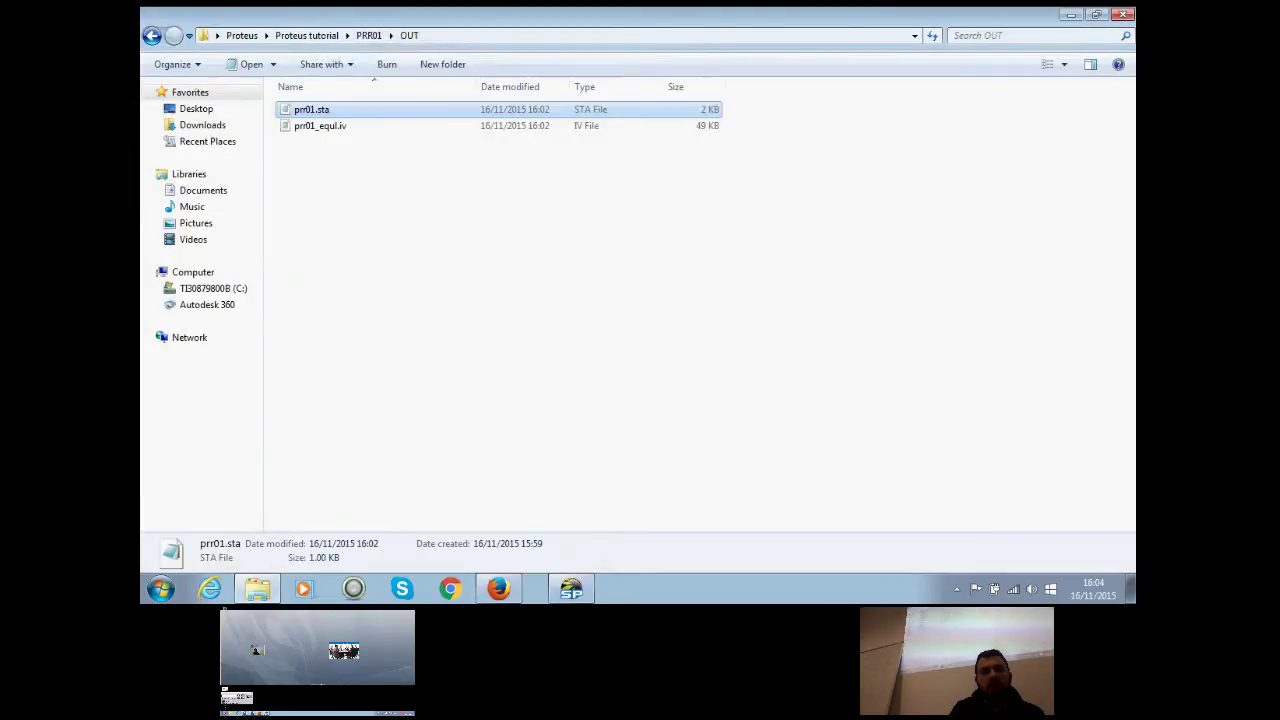
Step: Return to the PRR01 folder and run TetsRun2.bat for the GZ curve calculation
key("BackSpace")
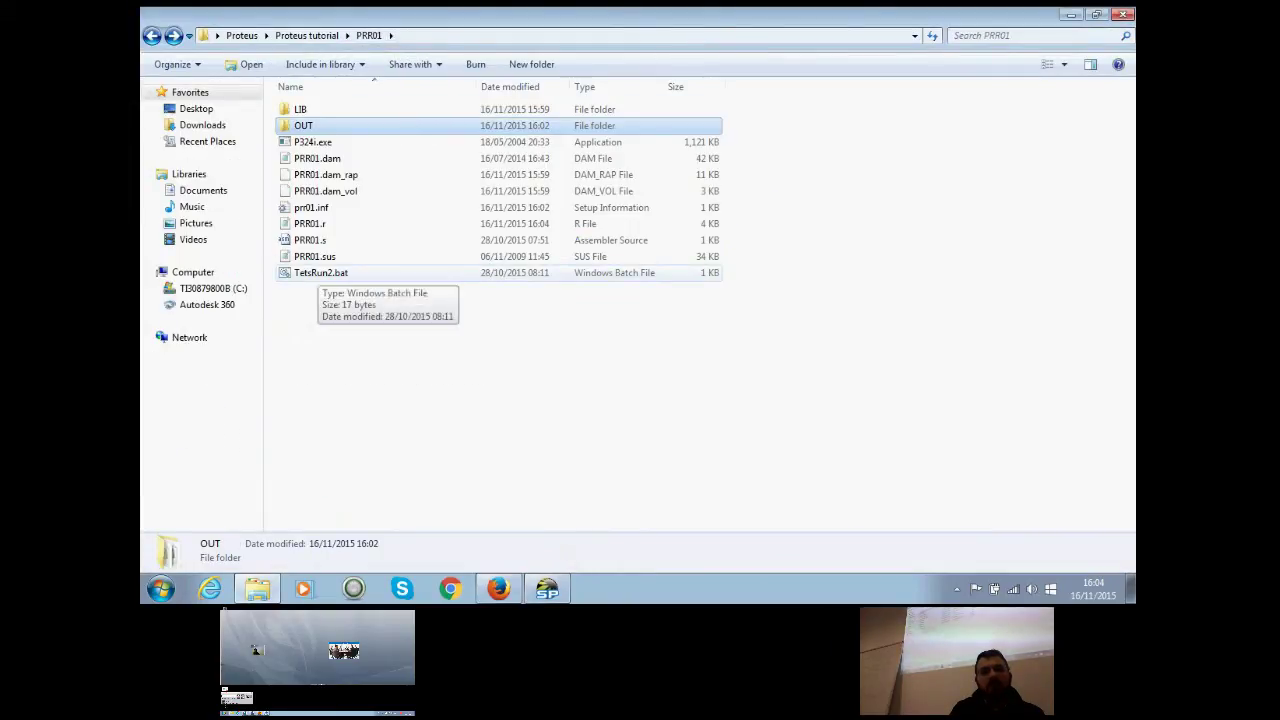
left_click(320, 272)
key("Return")
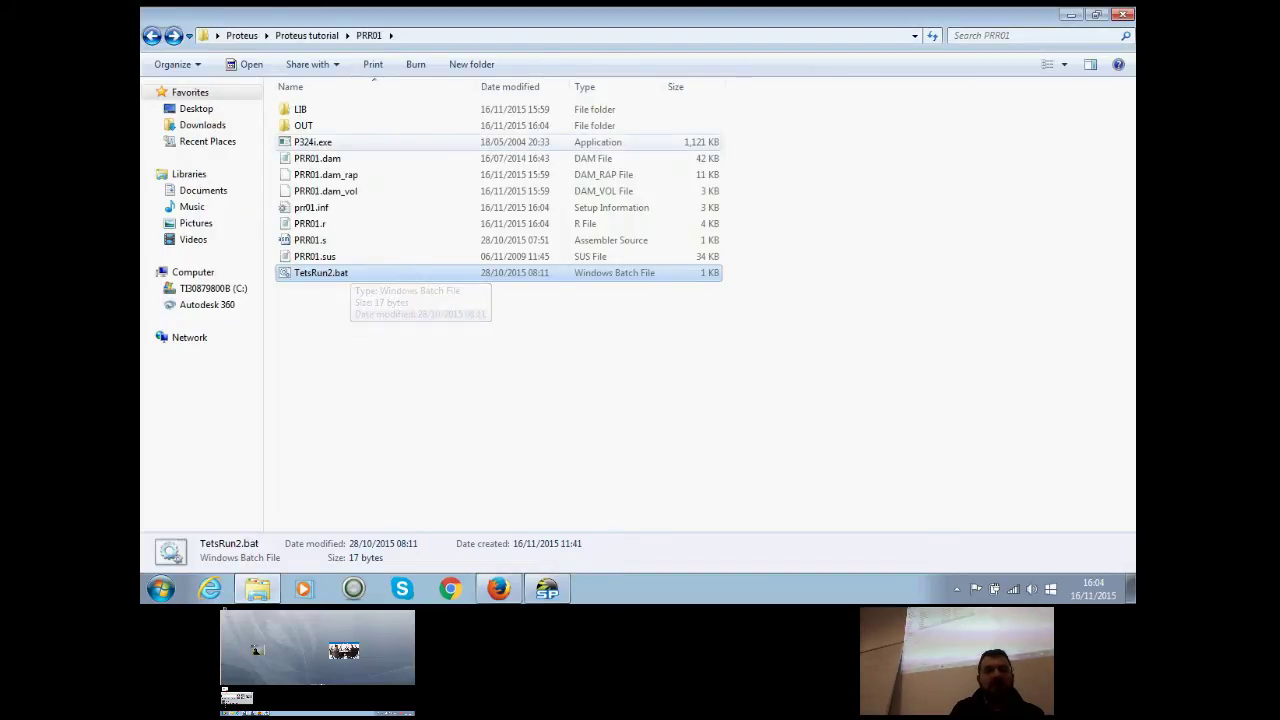
Step: Open prr01.gz from the OUT folder, maximize it and look through its GZ table down to the last row
double_click(303, 125)
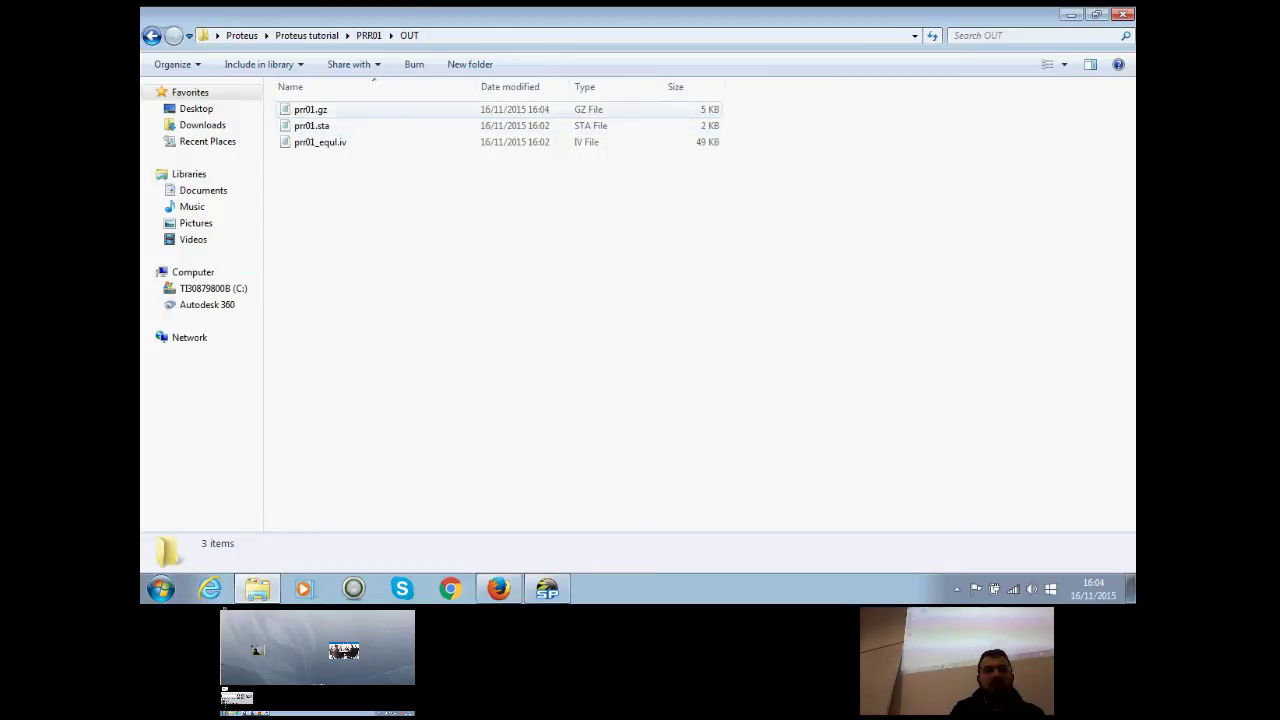
left_click(310, 109)
double_click(310, 109)
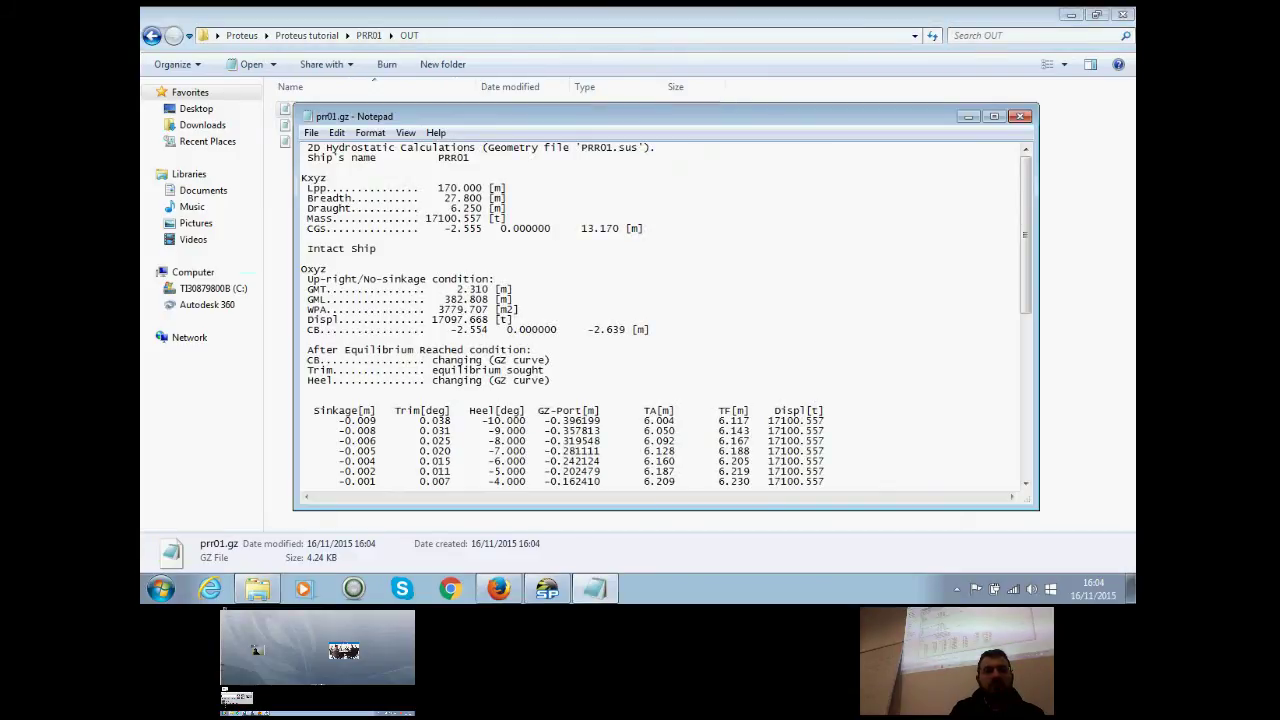
key("super+Up")
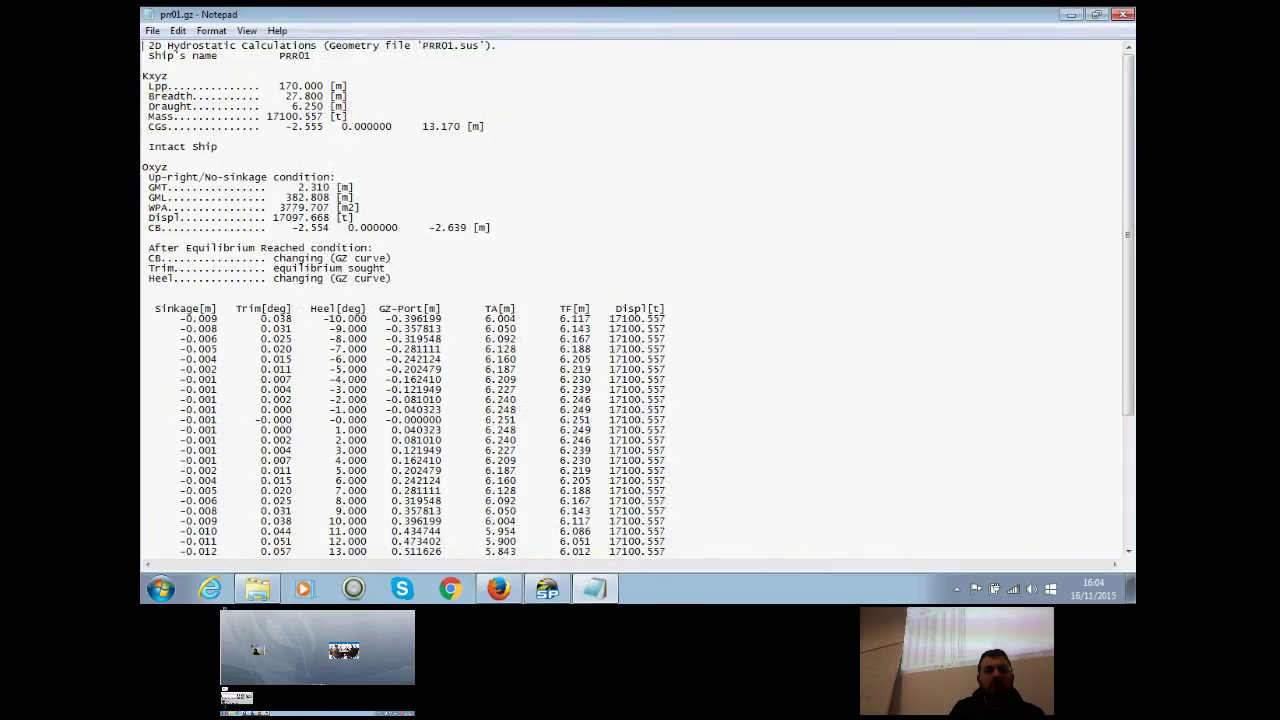
scroll(637, 300, "down", 4)
scroll(640, 300, "down", 2)
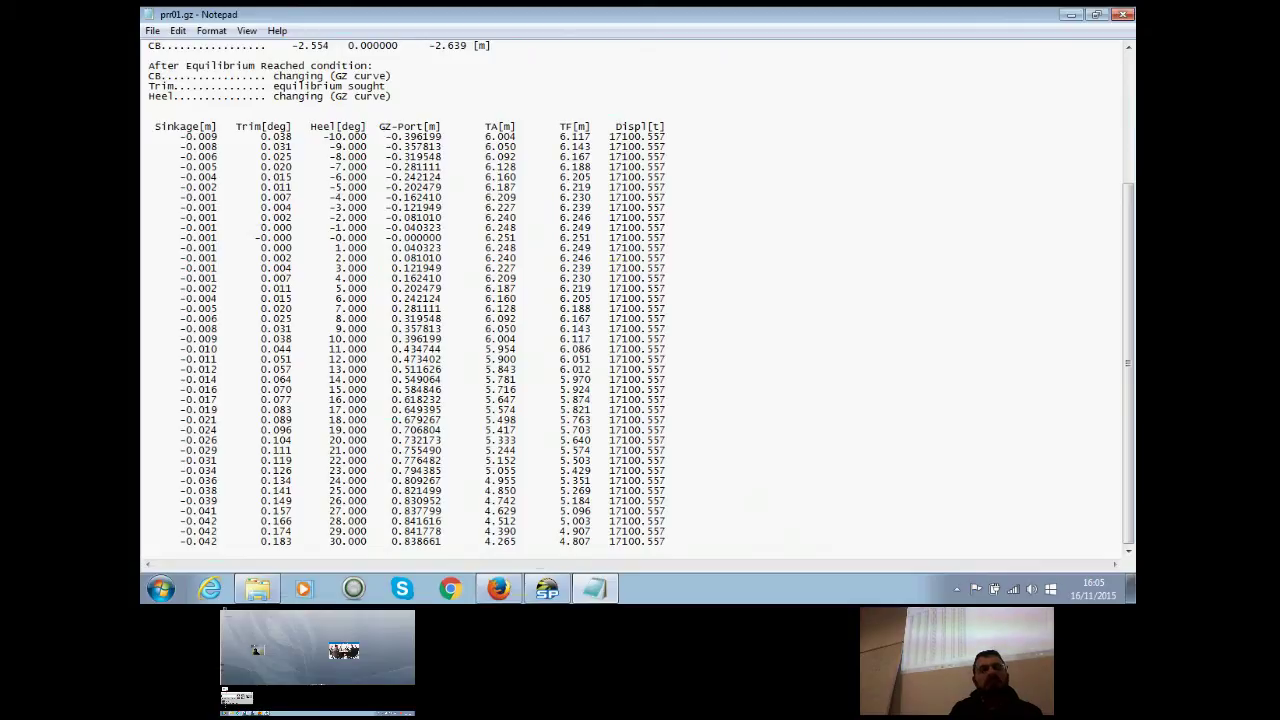
Step: Copy the whole GZ table from prr01.gz, from the Sinkage header line to the 30-degree heel row
left_click_drag(145, 136, 460, 258)
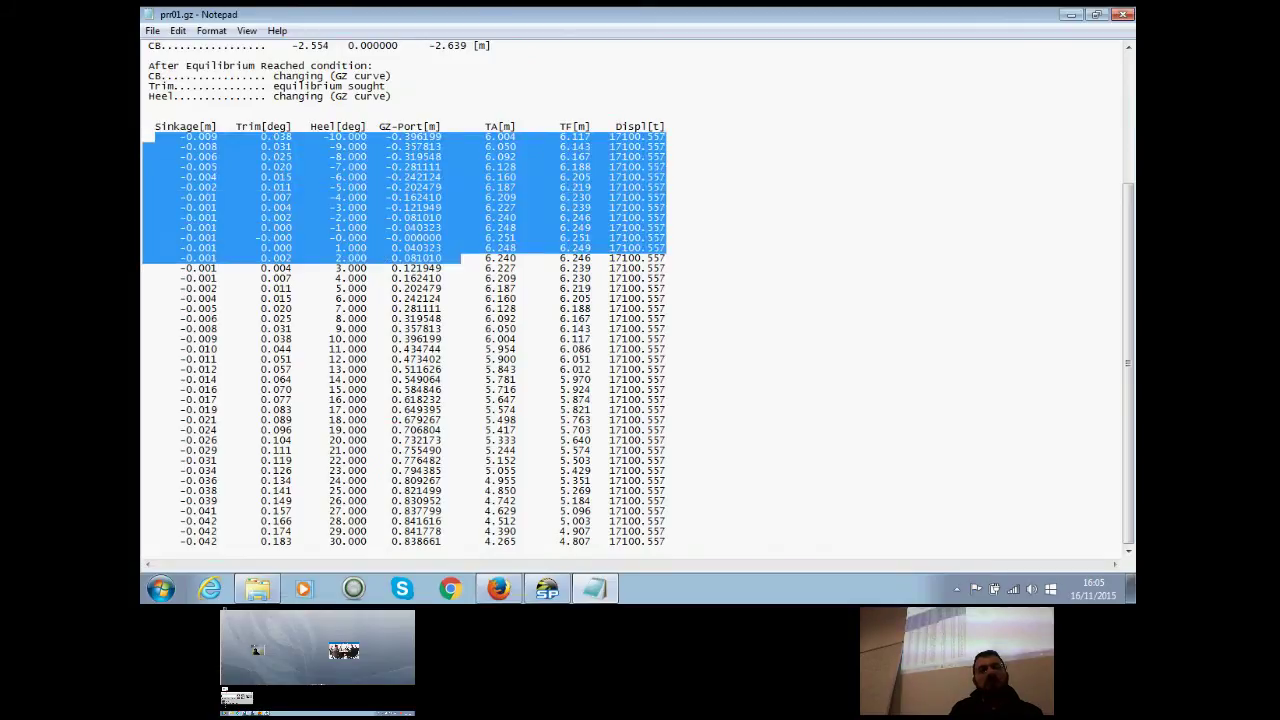
left_click_drag(155, 126, 665, 541)
right_click(518, 218)
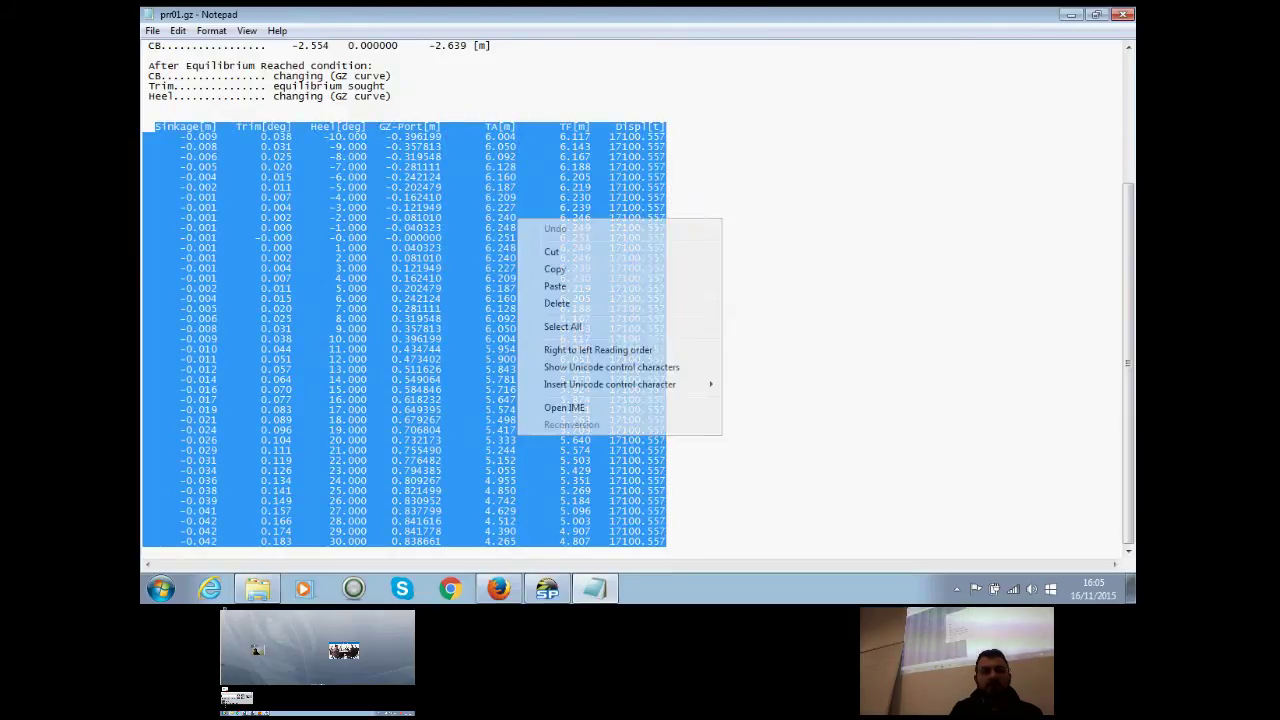
left_click(555, 269)
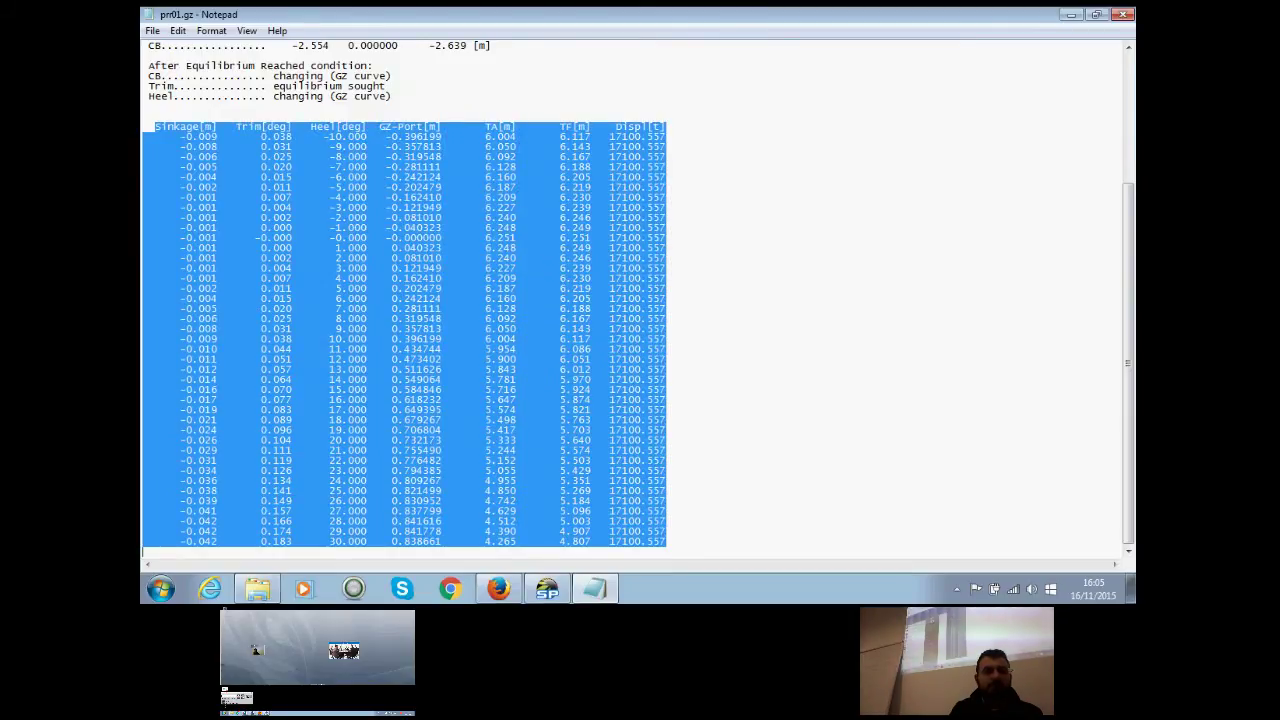
Step: Switch to Excel 2013, create a blank workbook and paste the copied GZ table at cell A1
left_click(160, 588)
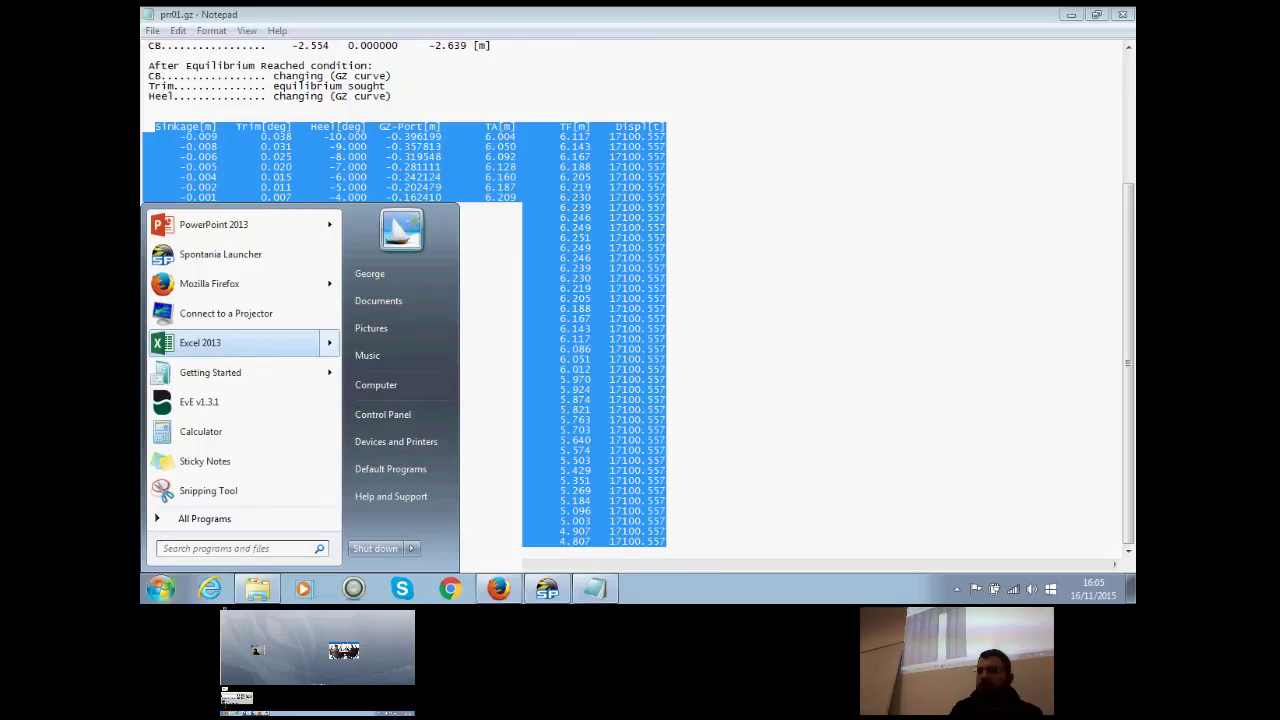
key("Return")
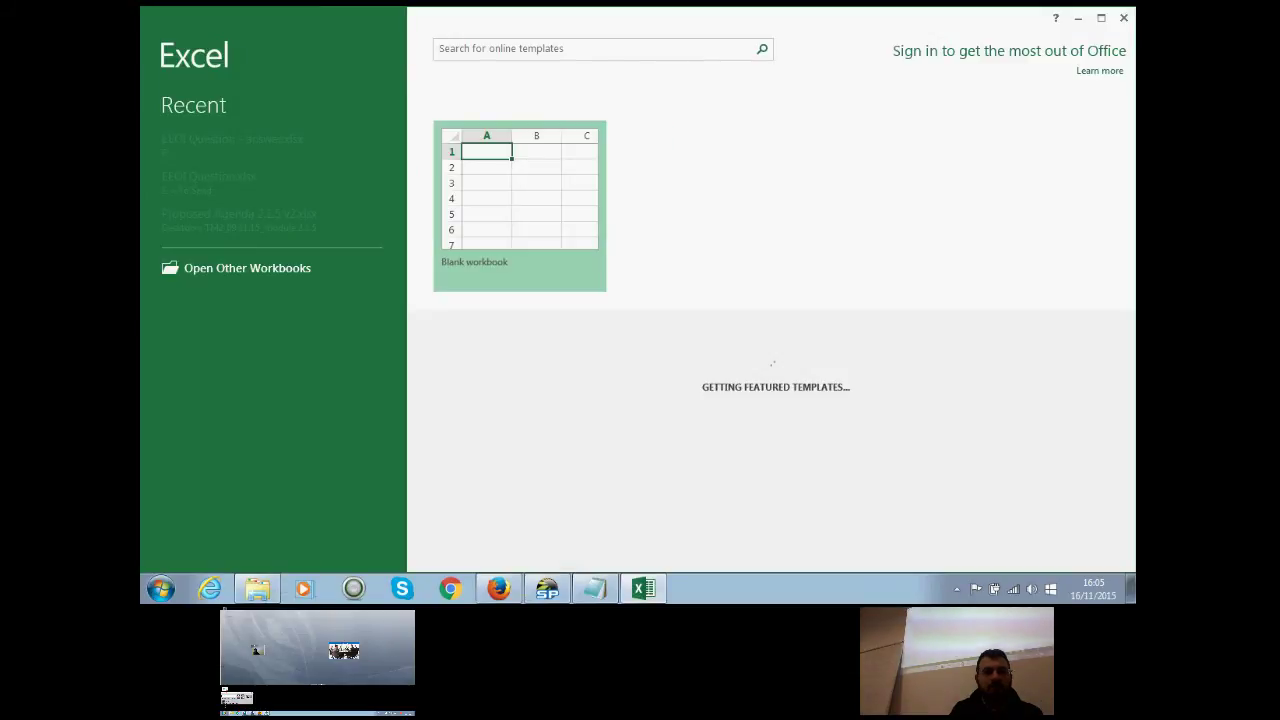
left_click(519, 205)
right_click(198, 179)
left_click(231, 247)
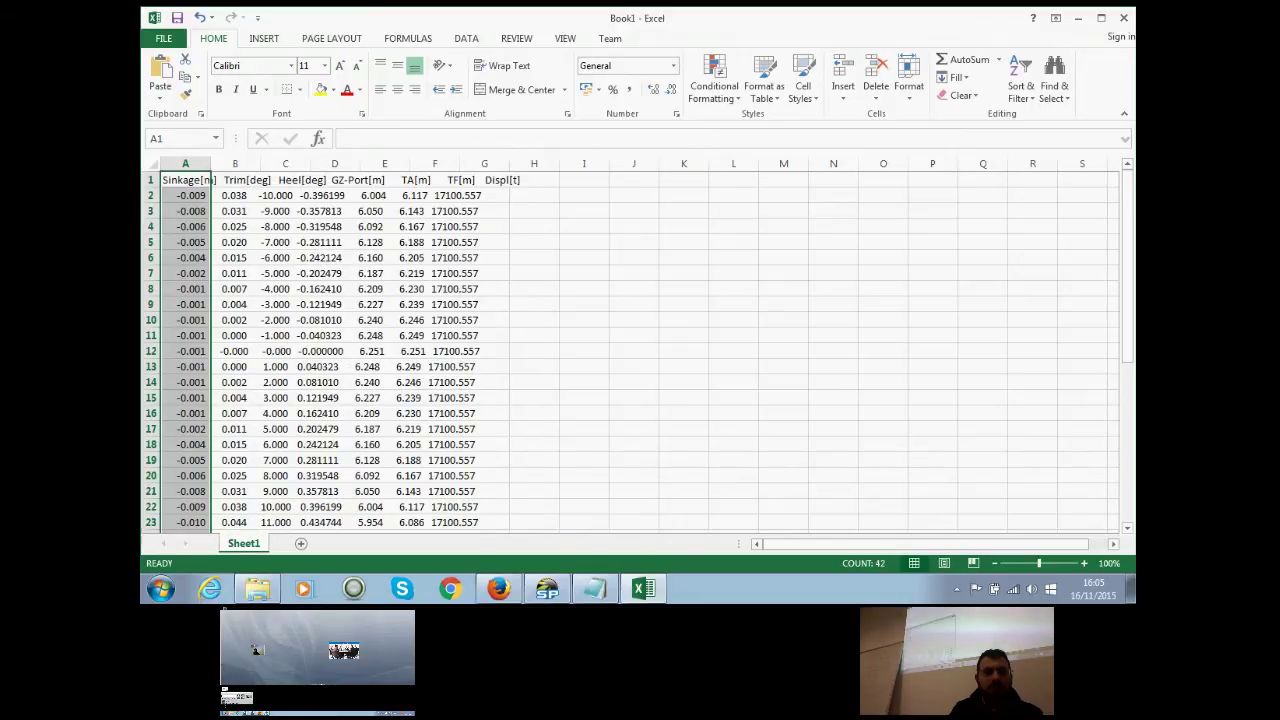
Step: Split the pasted GZ text into columns with the Text Import Wizard defaults and shift the header labels one column right to B1:H1
key("Return")
key("Return")
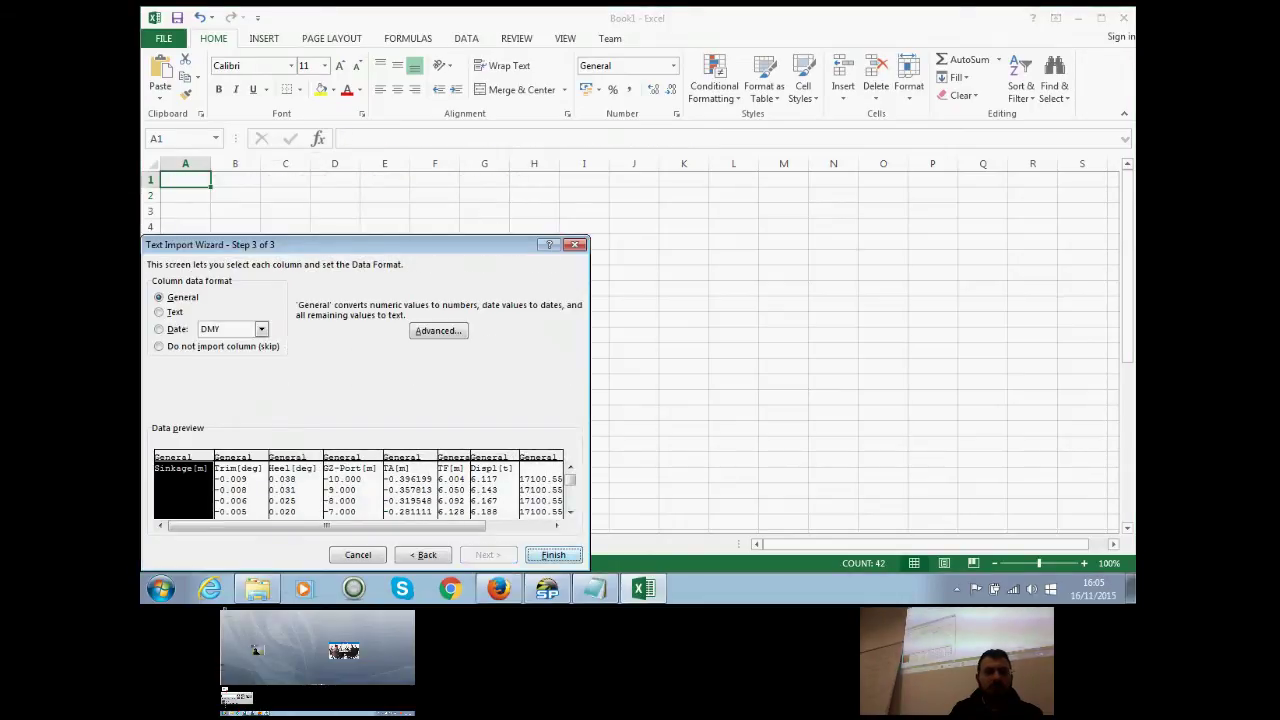
key("Return")
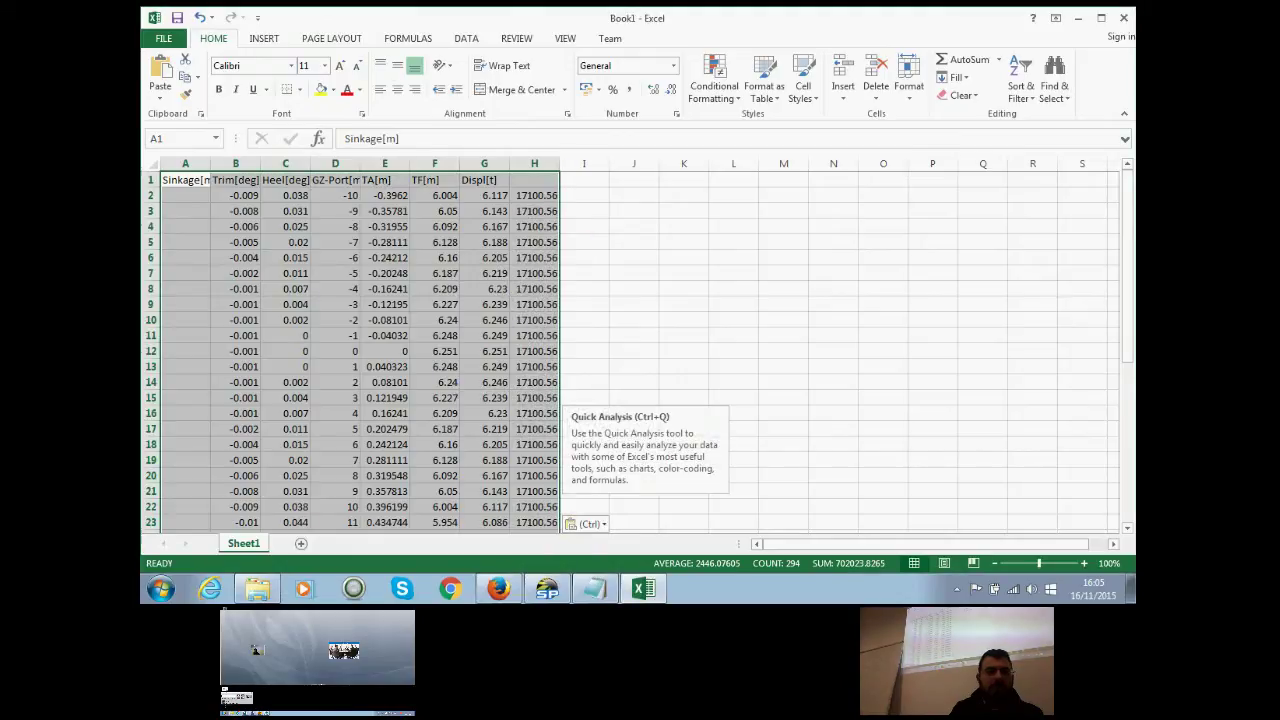
key("ctrl+shift+Right")
left_click_drag(509, 180, 559, 180)
left_click(633, 242)
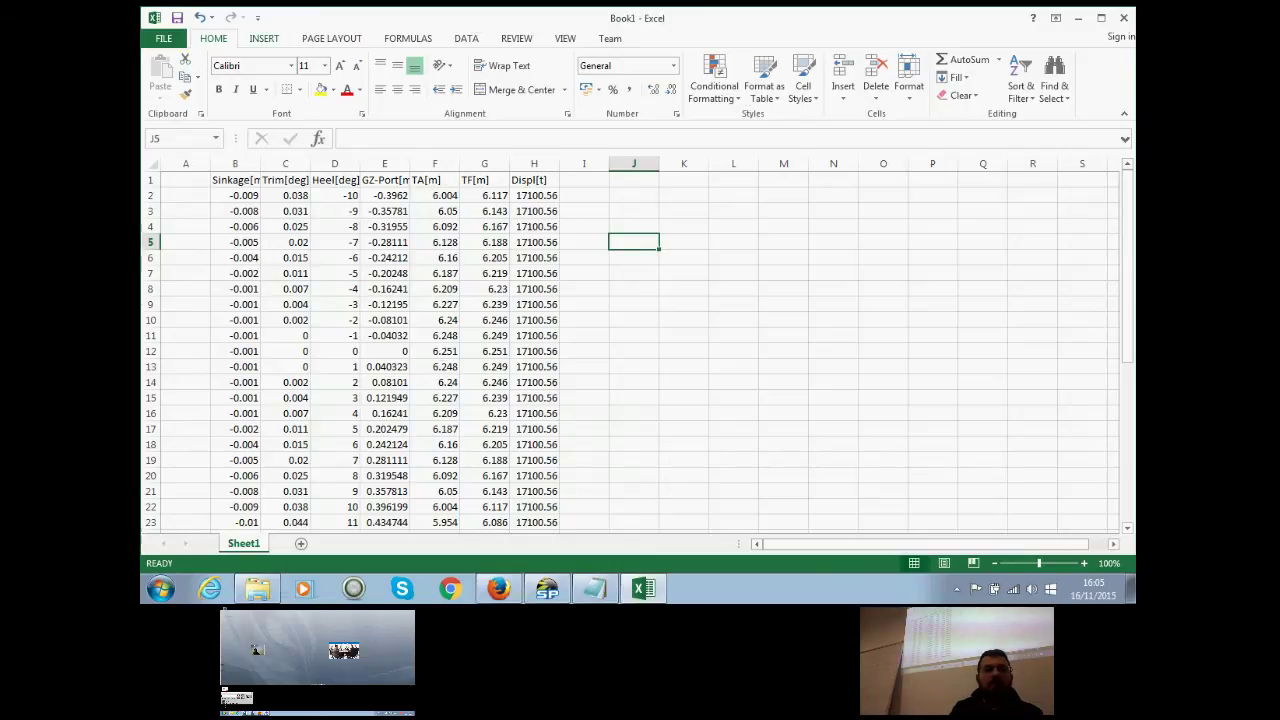
Step: Insert an empty smooth-line scatter chart beside the GZ table on Sheet1
left_click(264, 38)
left_click(585, 95)
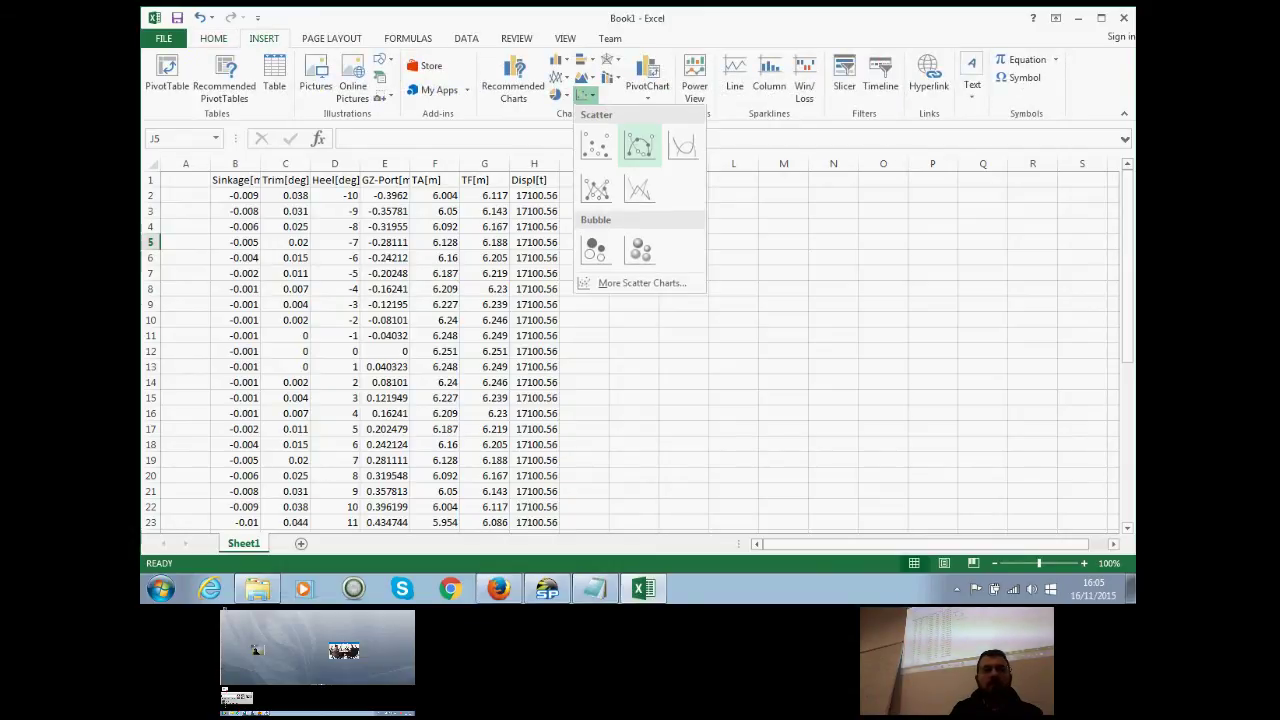
left_click(640, 144)
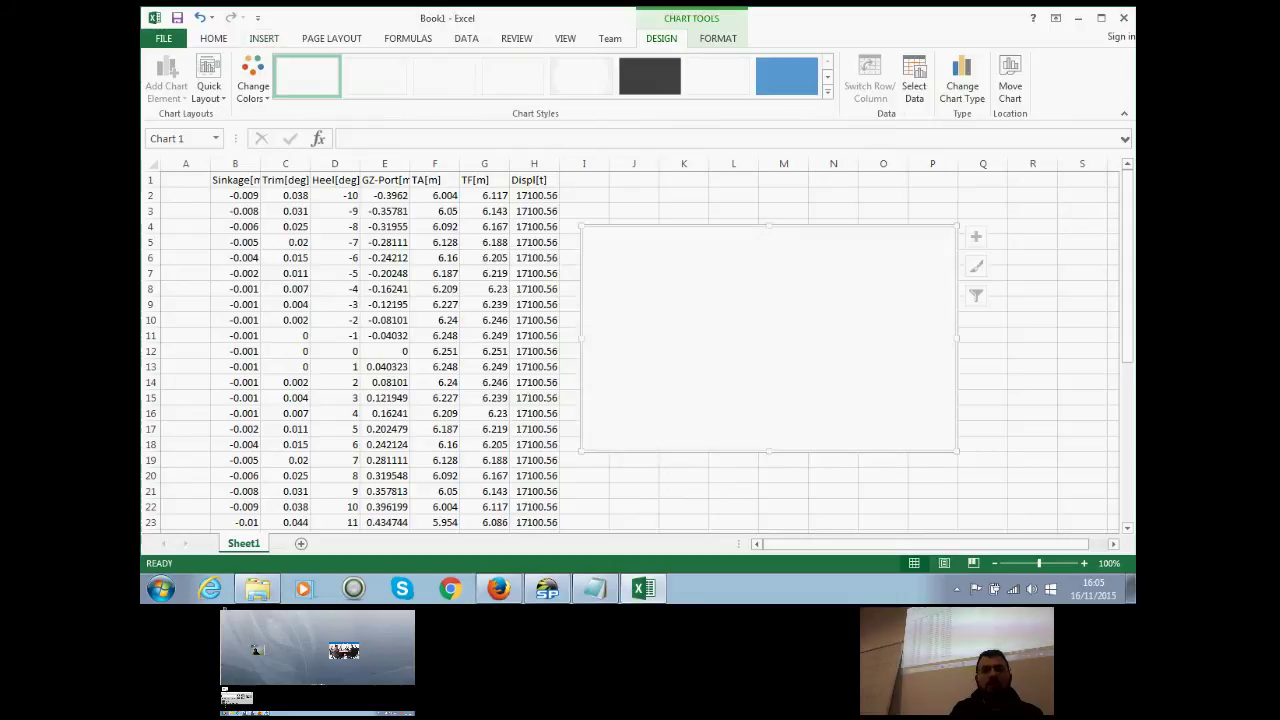
Step: Set the chart's data range to Sheet1 D2:E42 so it plots GZ against heel, and view the curve
right_click(722, 322)
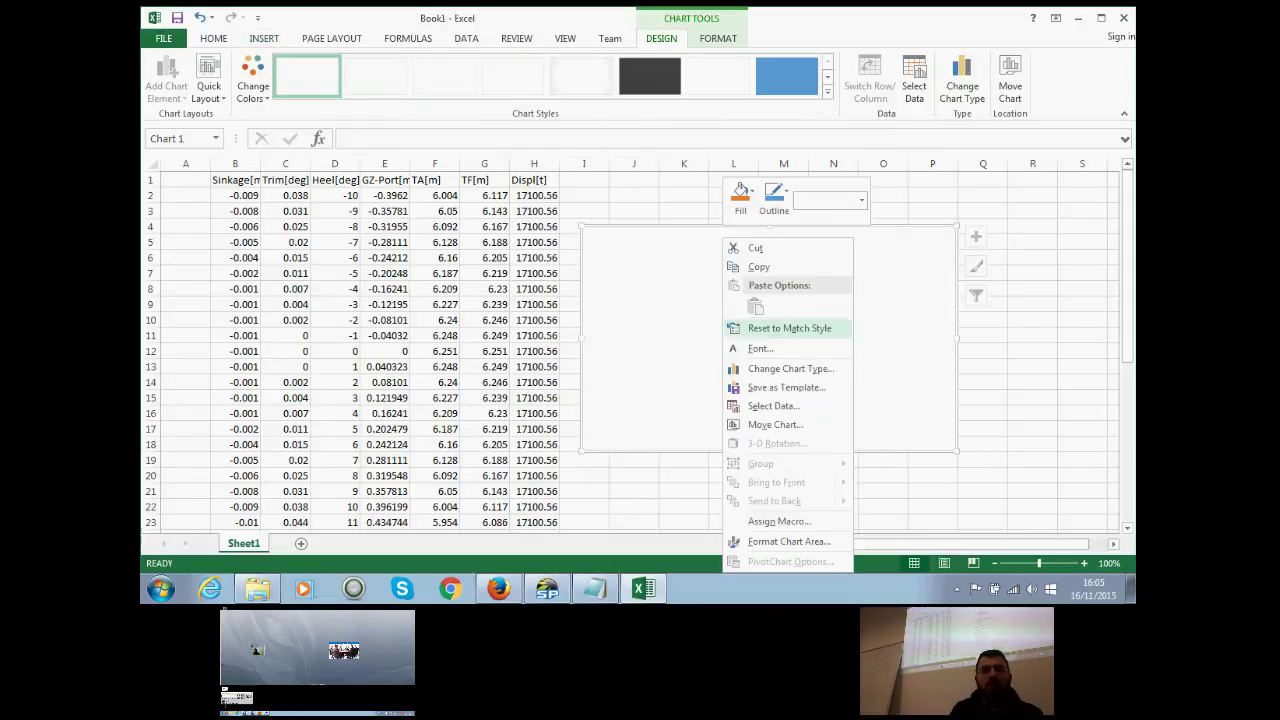
left_click(774, 406)
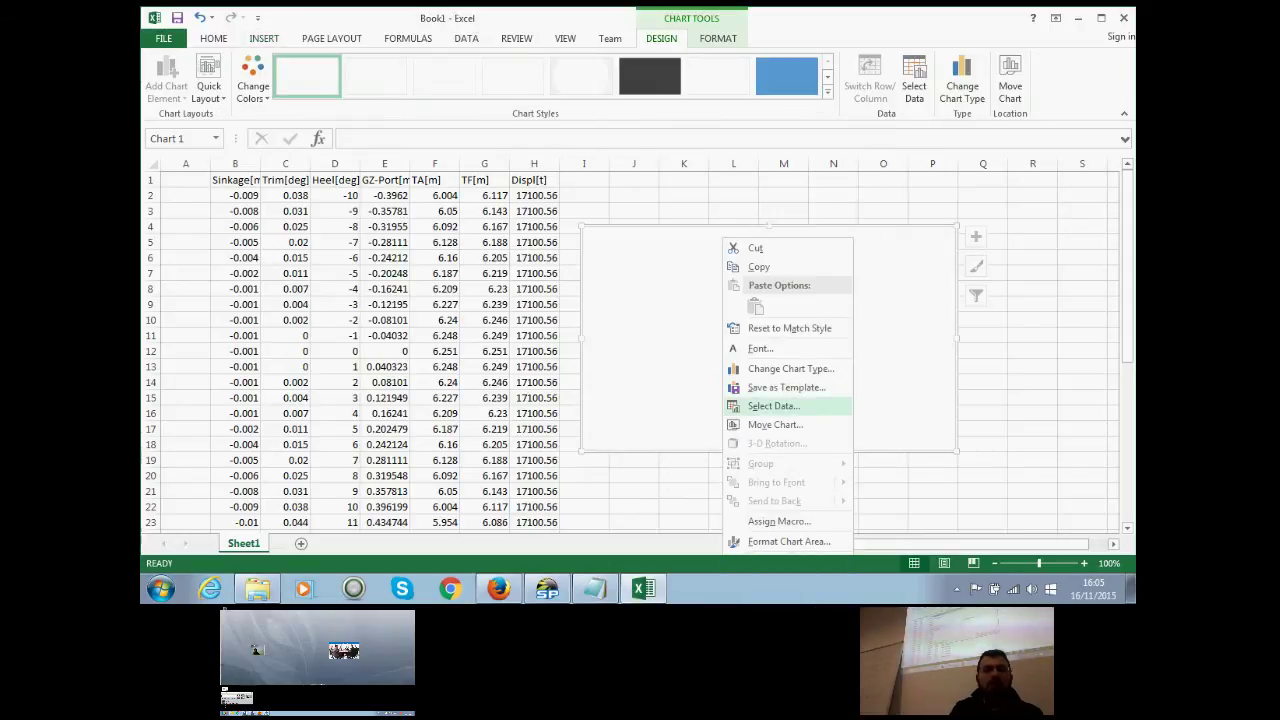
key("Return")
left_click_drag(335, 195, 385, 522)
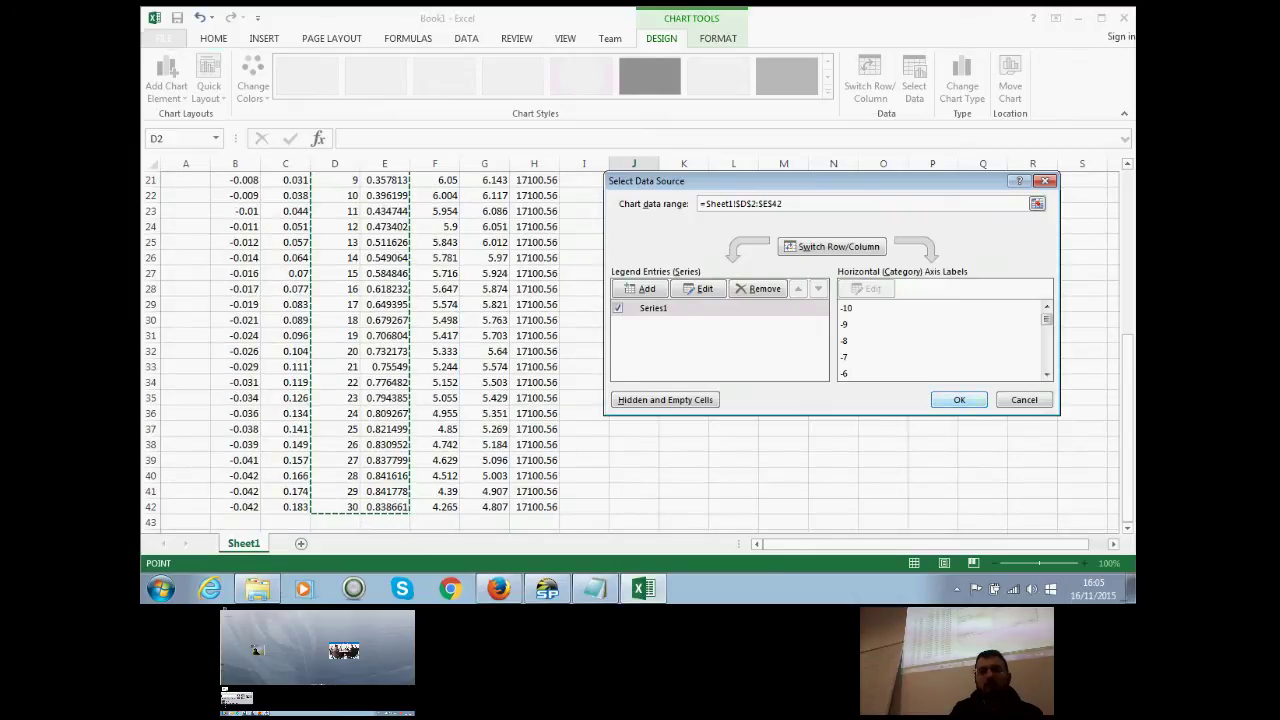
key("Return")
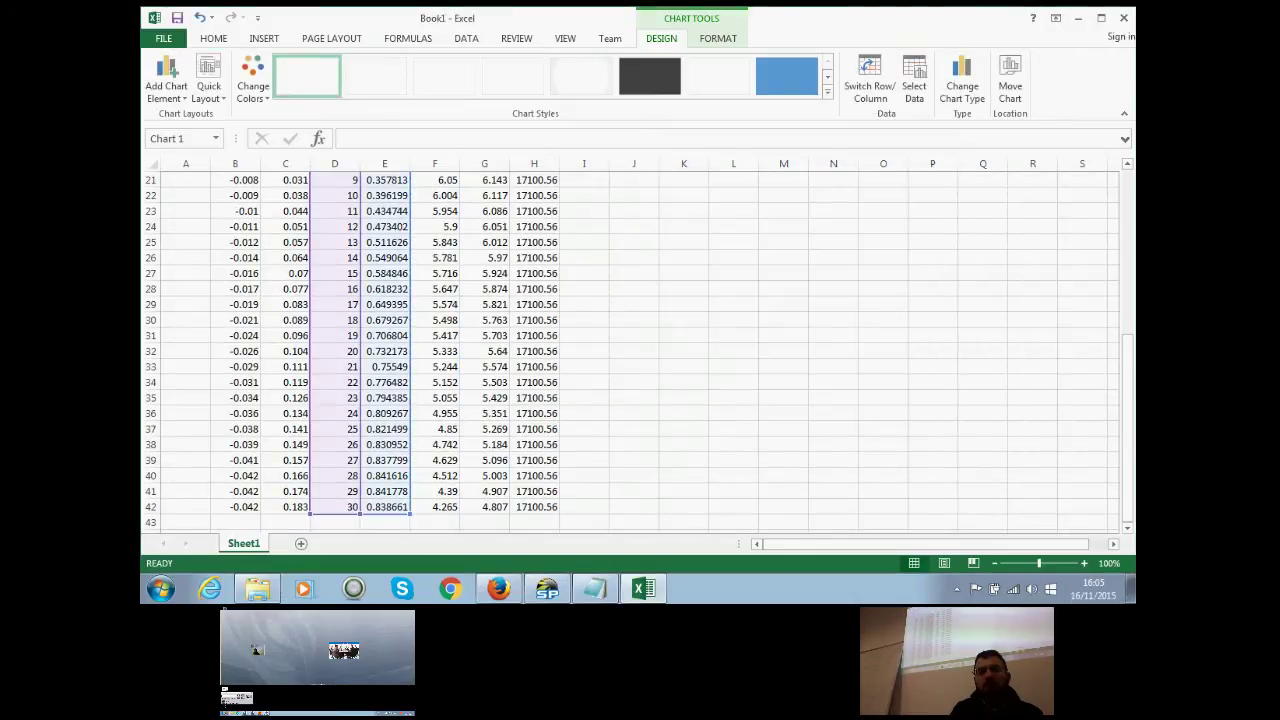
scroll(640, 350, "up", 2)
scroll(640, 350, "up", 5)
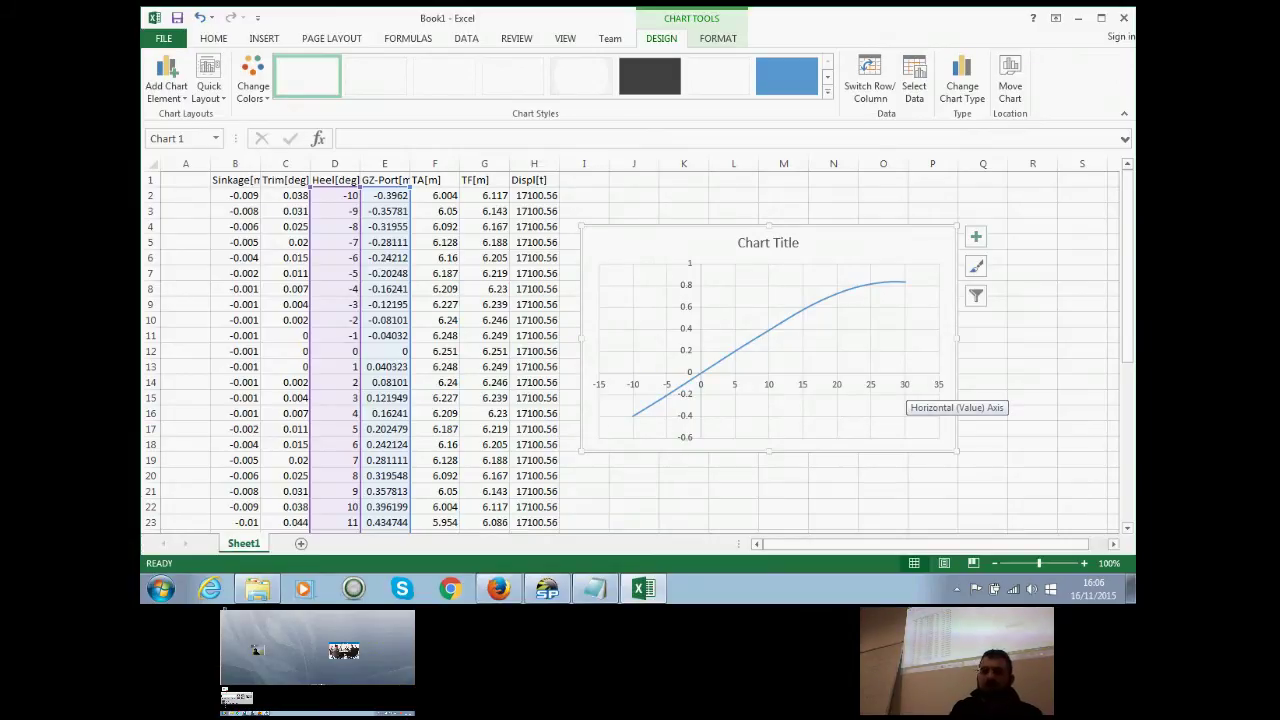
left_click(982, 382)
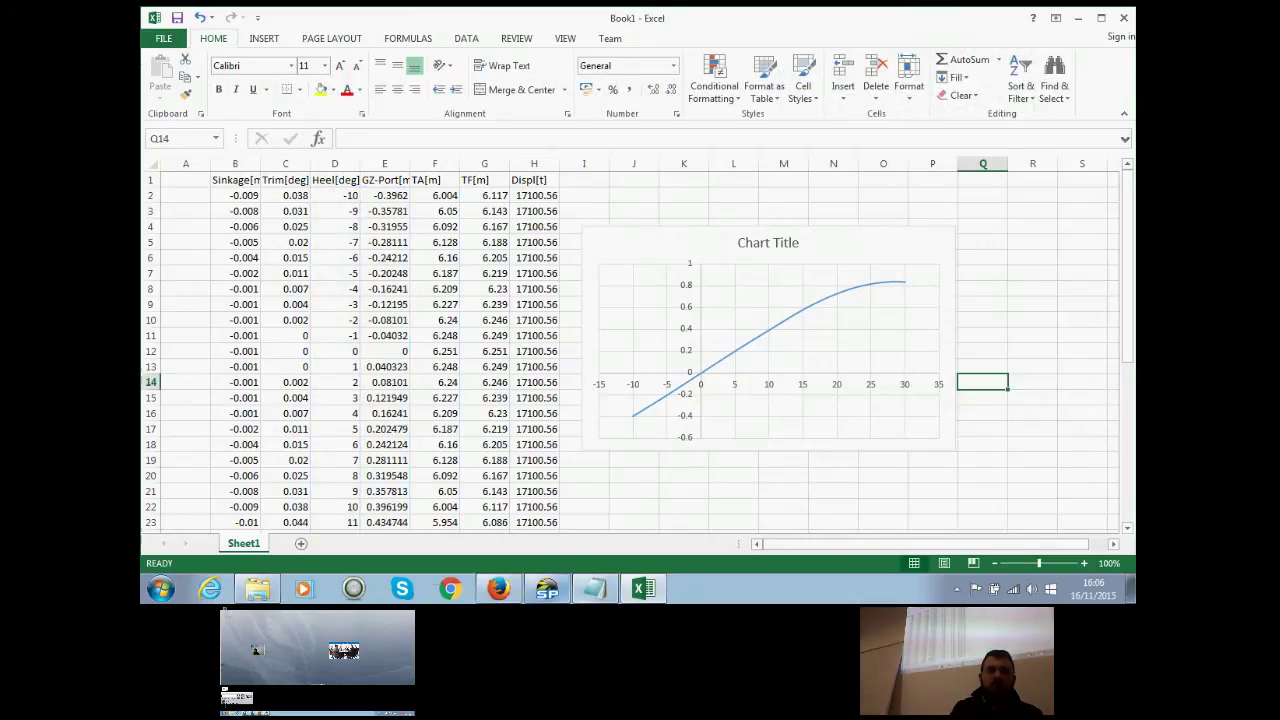
Step: Close the prr01.gz Notepad file and open PRR01.r from the PRR01 folder
key("alt+Tab")
left_click(665, 318)
key("alt+Tab")
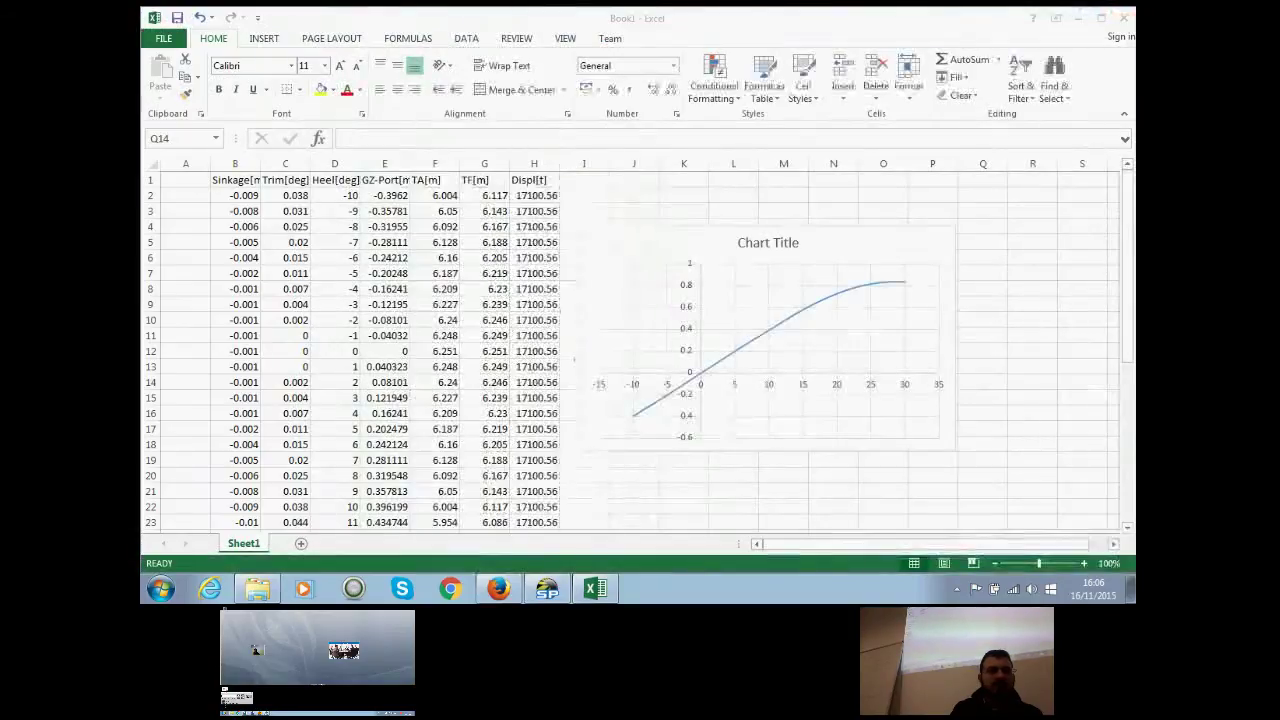
key("alt+Tab")
key("BackSpace")
left_click(310, 223)
key("Return")
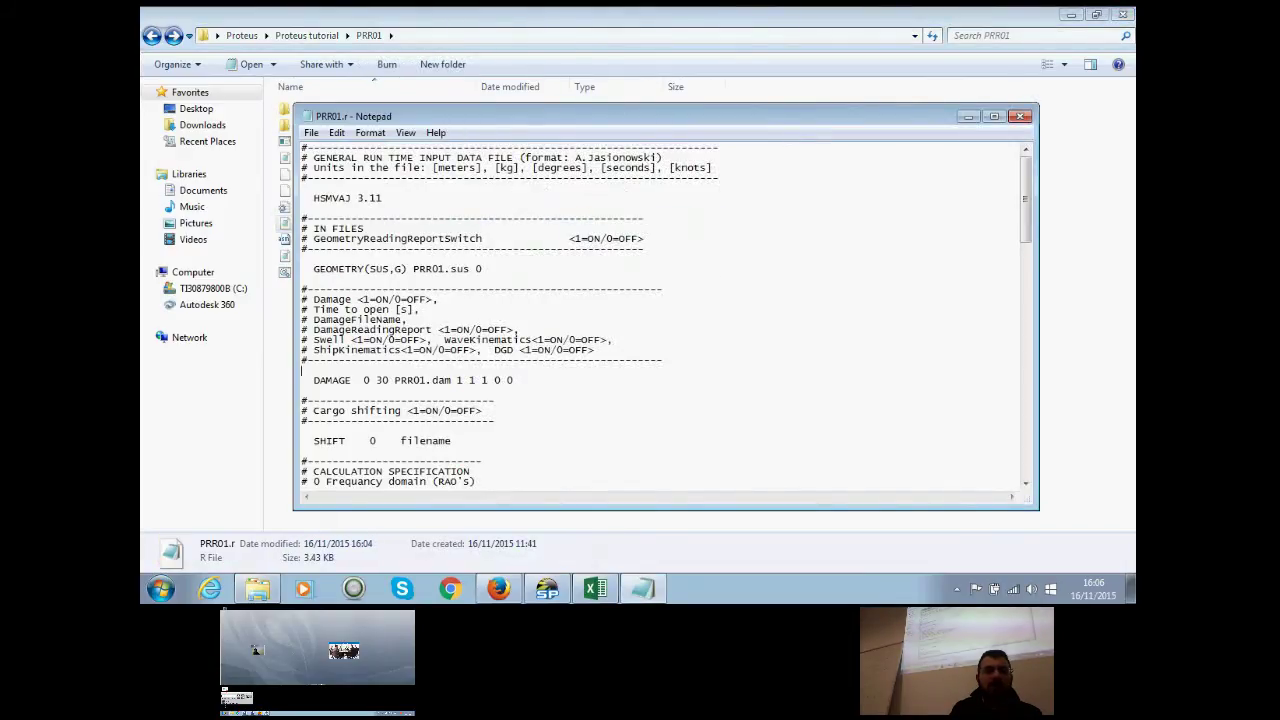
Step: Set the upper heel limit of GZ_RANGE_STEP to 180.0 in the static stability section, then save and close PRR01.r
scroll(666, 316, "down", 15)
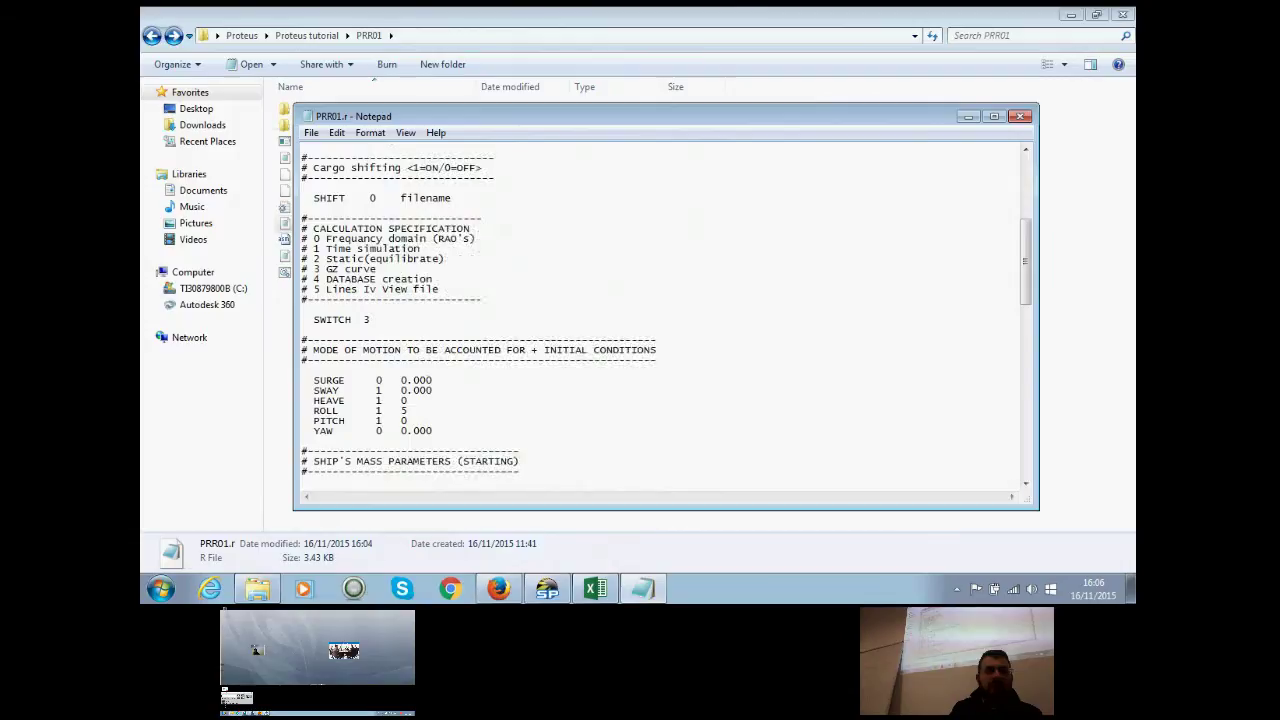
scroll(666, 316, "down", 6)
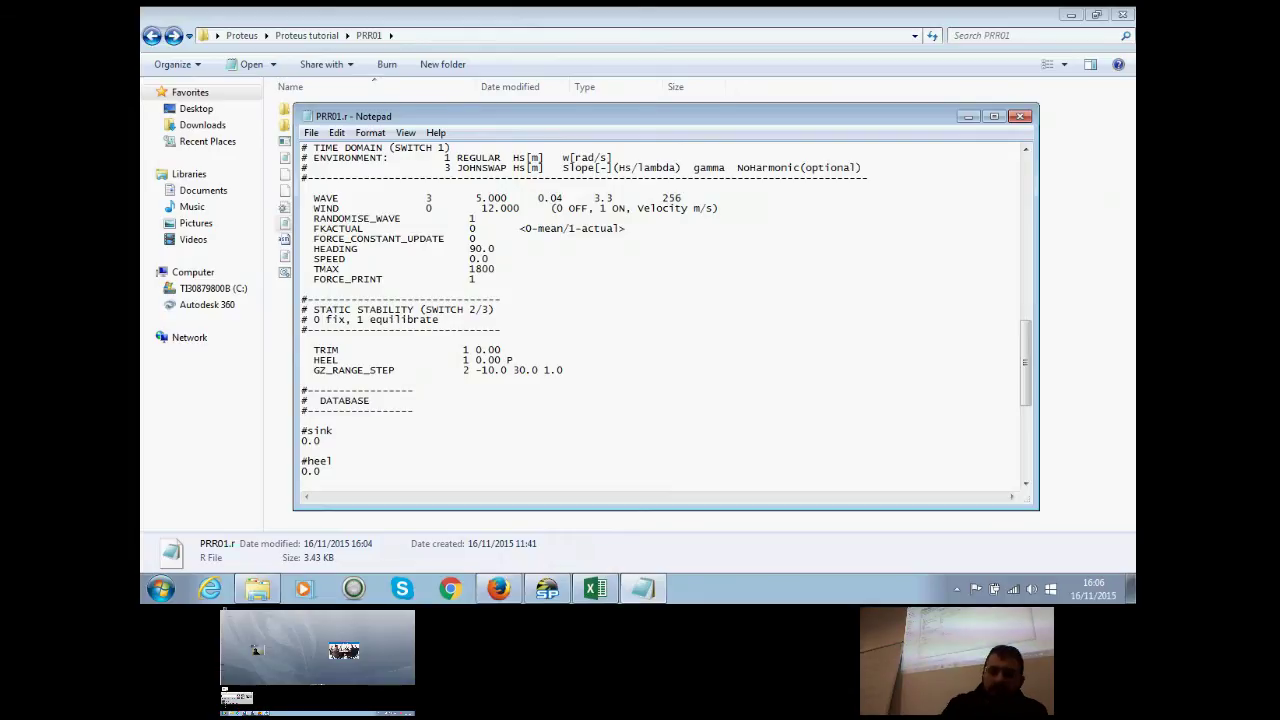
key("BackSpace")
type("180")
key("BackSpace")
key("End")
key("shift+Up")
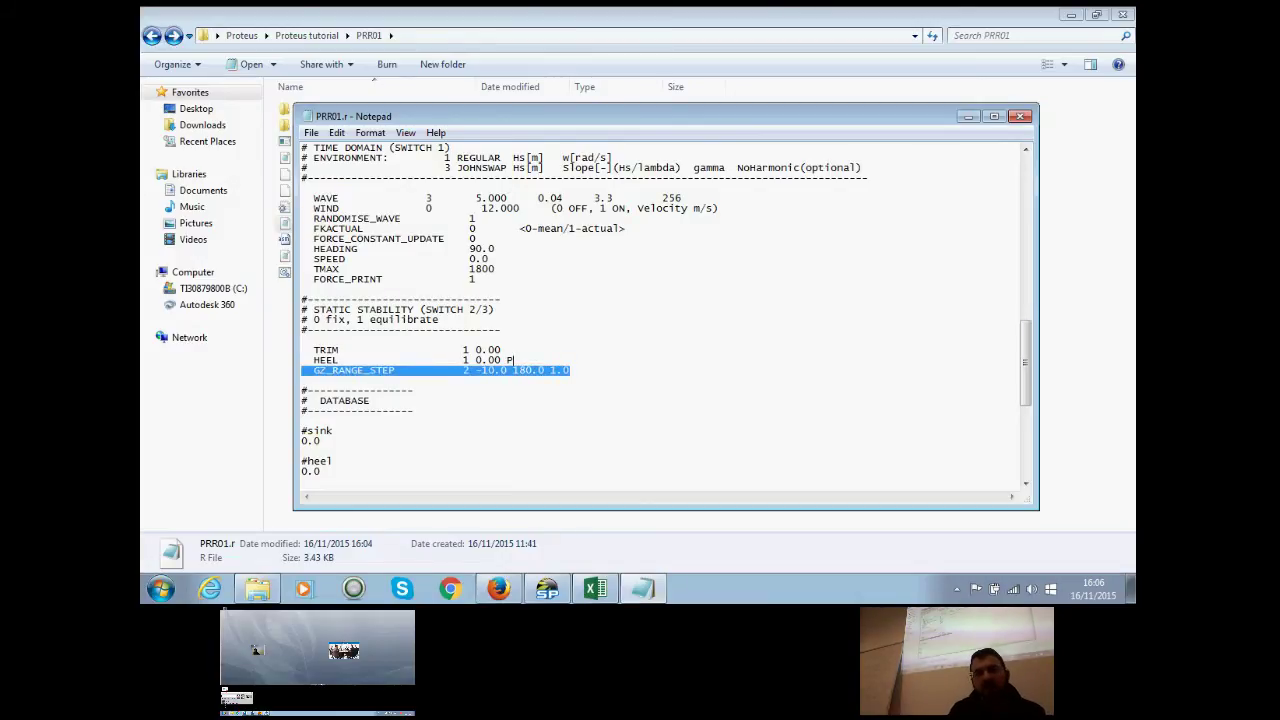
left_click(1019, 116)
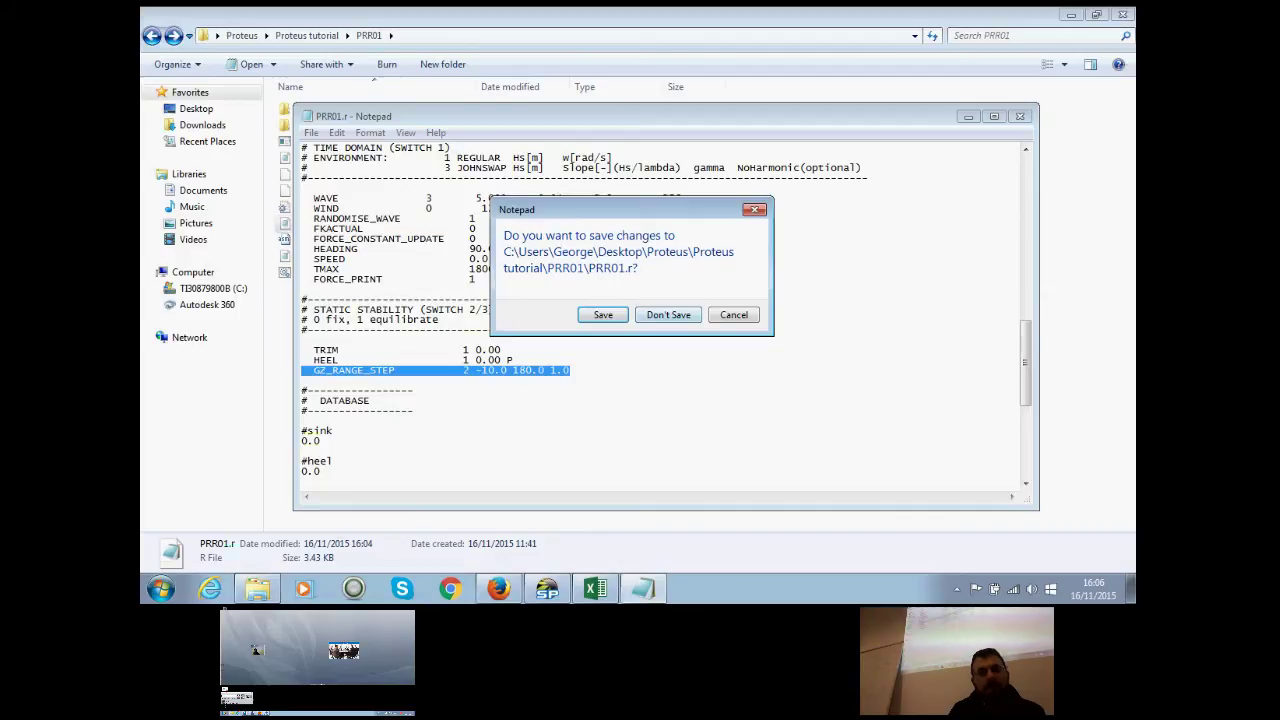
key("Return")
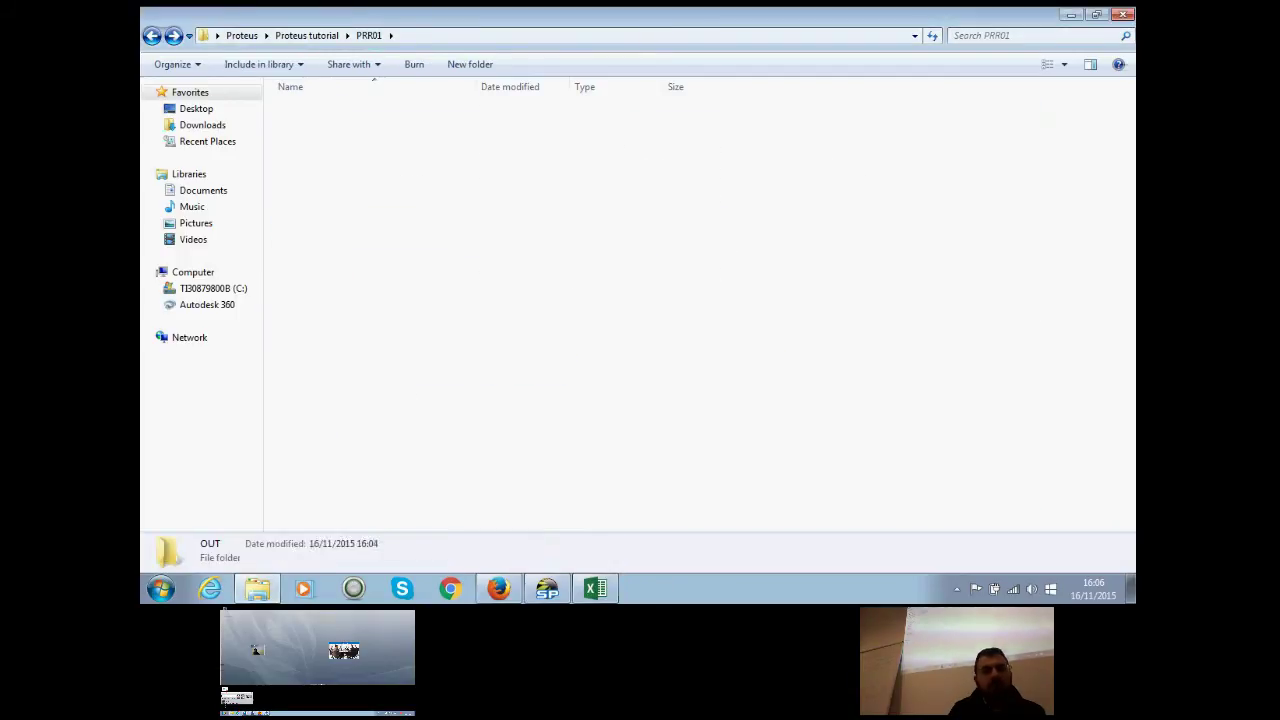
Step: Delete the old prr01.gz from the OUT folder and rerun TetsRun2.bat from the PRR01 folder
left_click(310, 109)
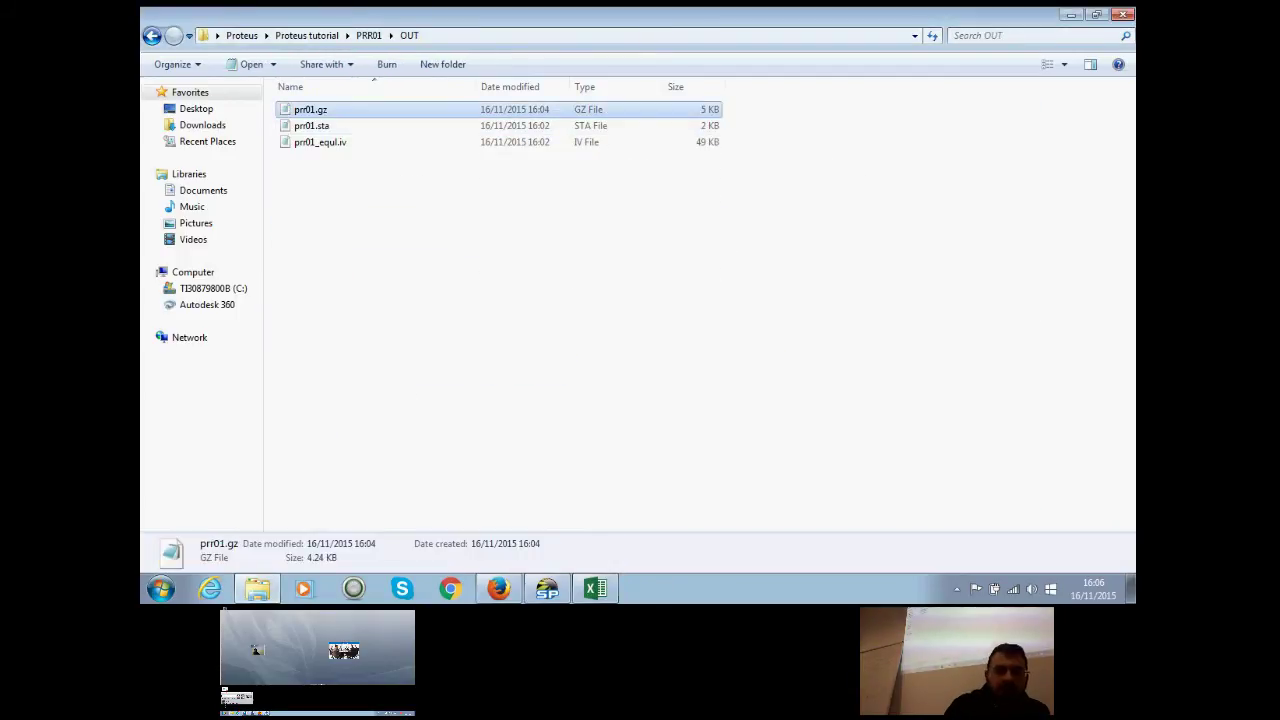
key("Delete")
key("BackSpace")
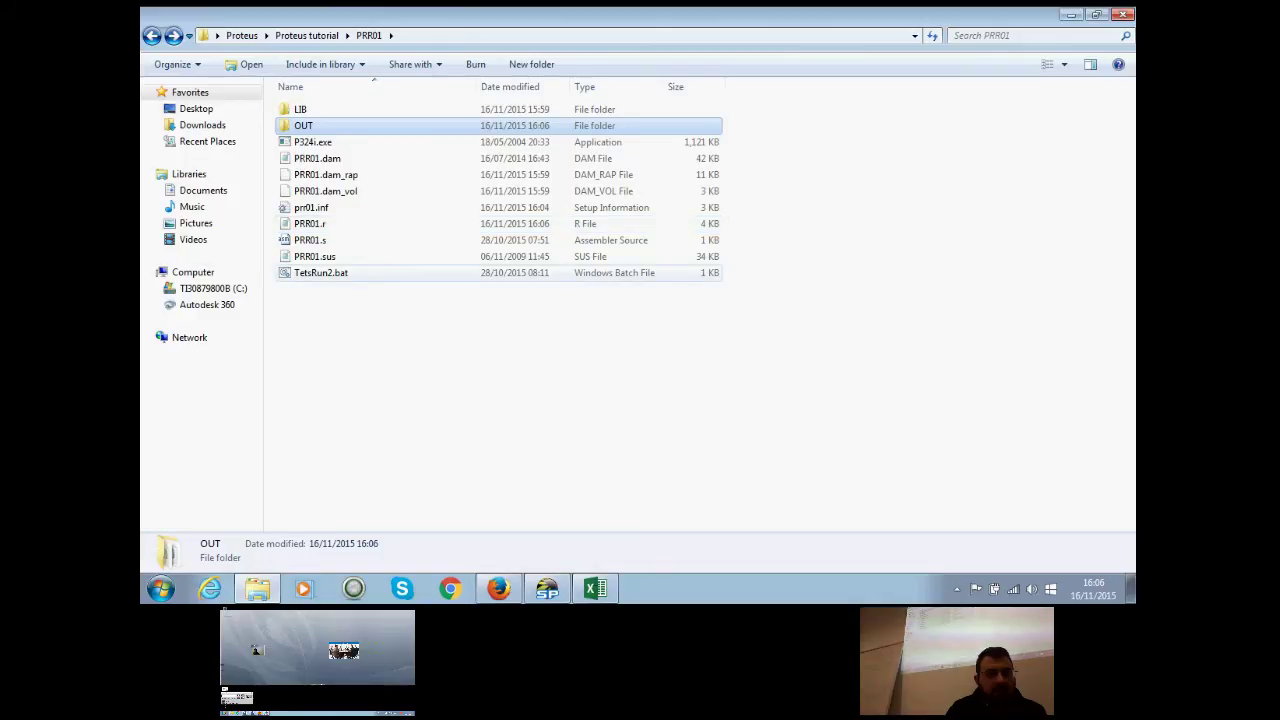
left_click(320, 272)
double_click(320, 272)
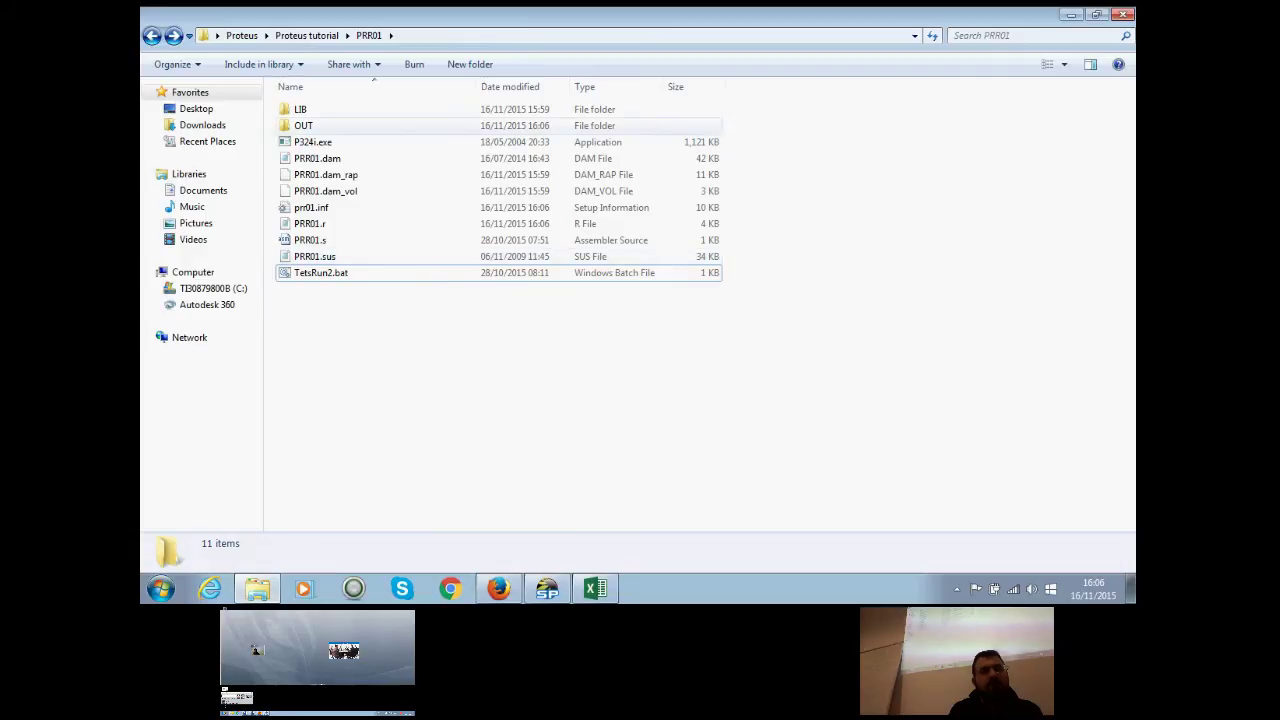
Step: Open the new prr01.gz from the OUT folder and copy its whole GZ table down to the 180-degree heel row
double_click(303, 125)
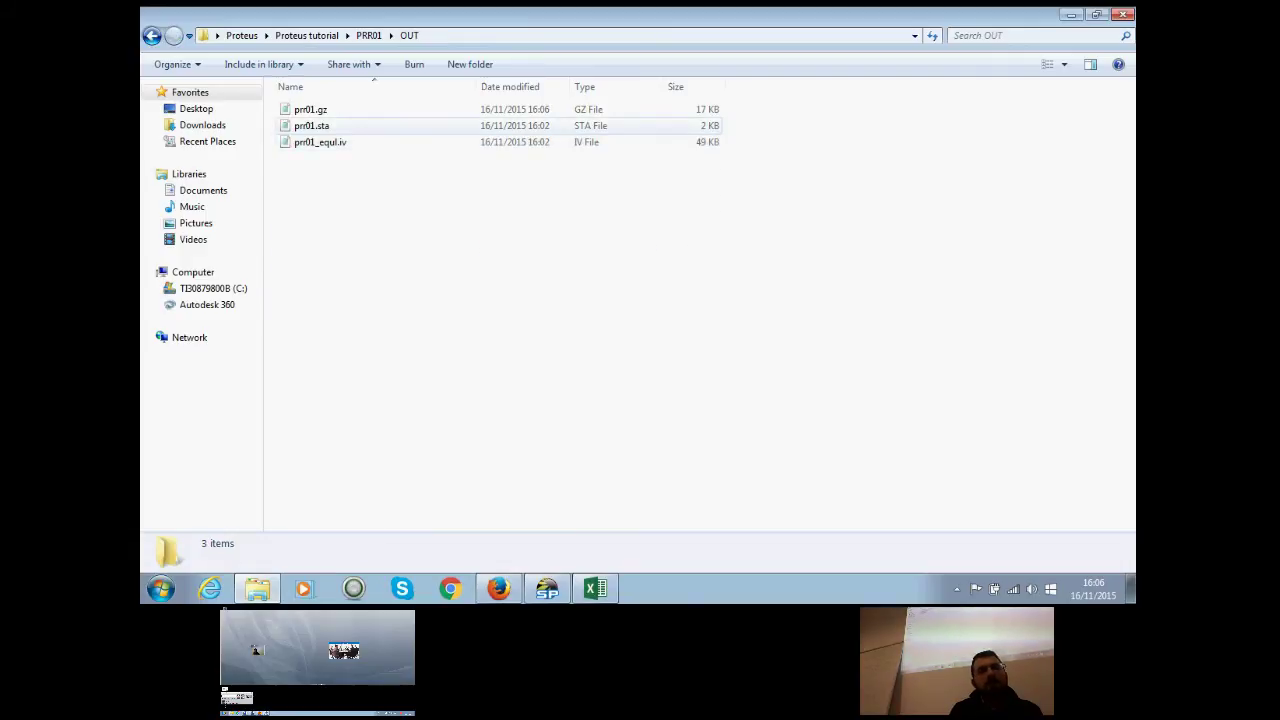
double_click(303, 125)
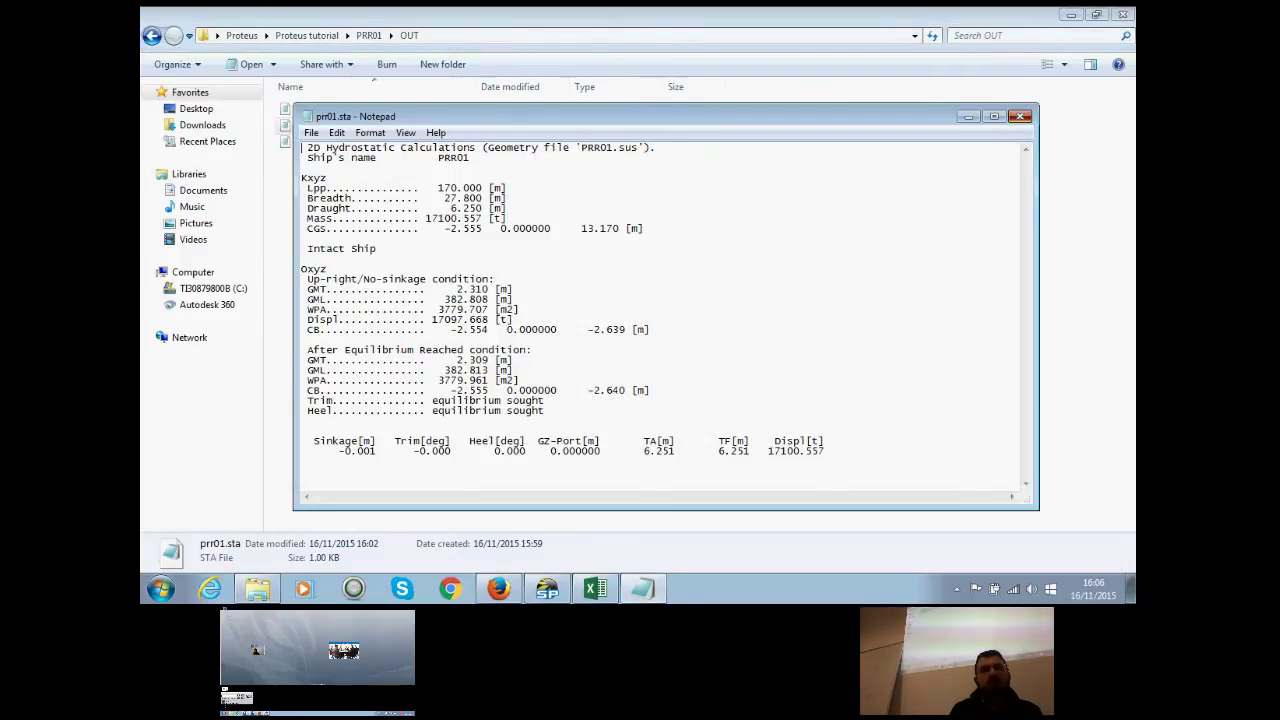
key("alt+F4")
double_click(303, 109)
scroll(660, 316, "down", 2)
scroll(373, 80, "down", 1)
left_click_drag(301, 319, 572, 496)
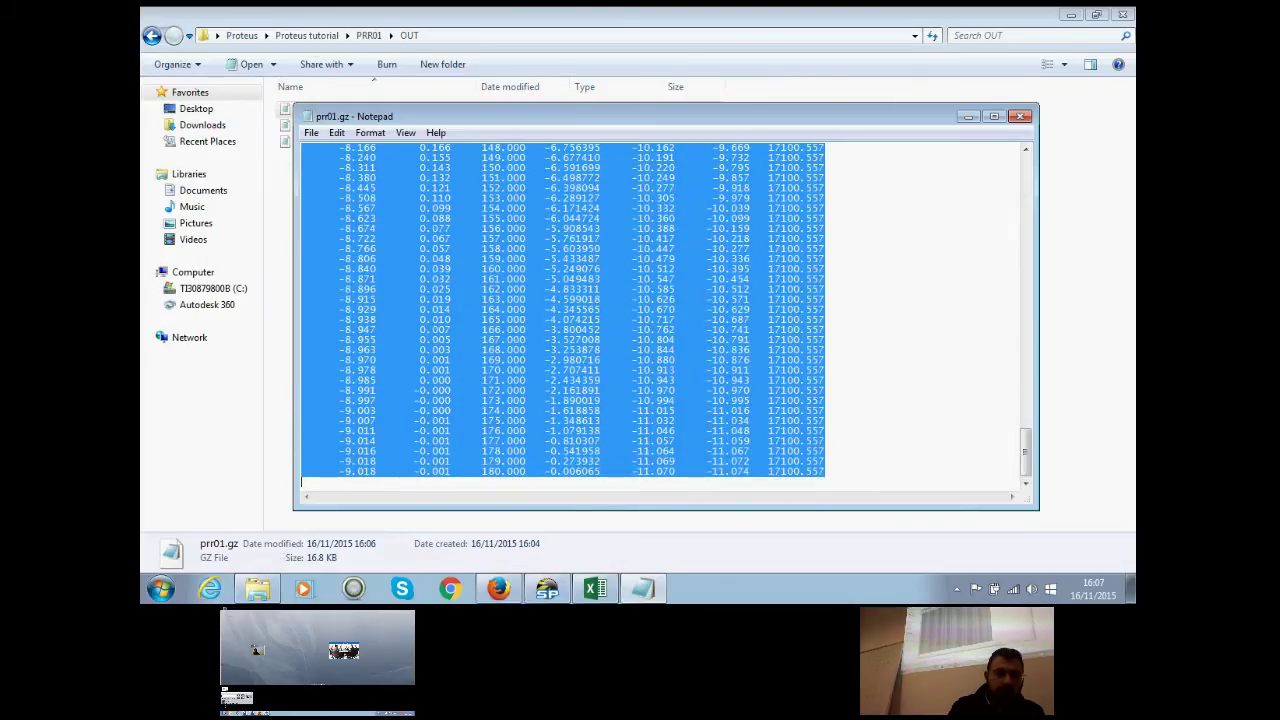
Step: Switch to Excel, add a new sheet and paste the GZ table at A1, split into columns with the Text Import Wizard defaults
left_click(595, 588)
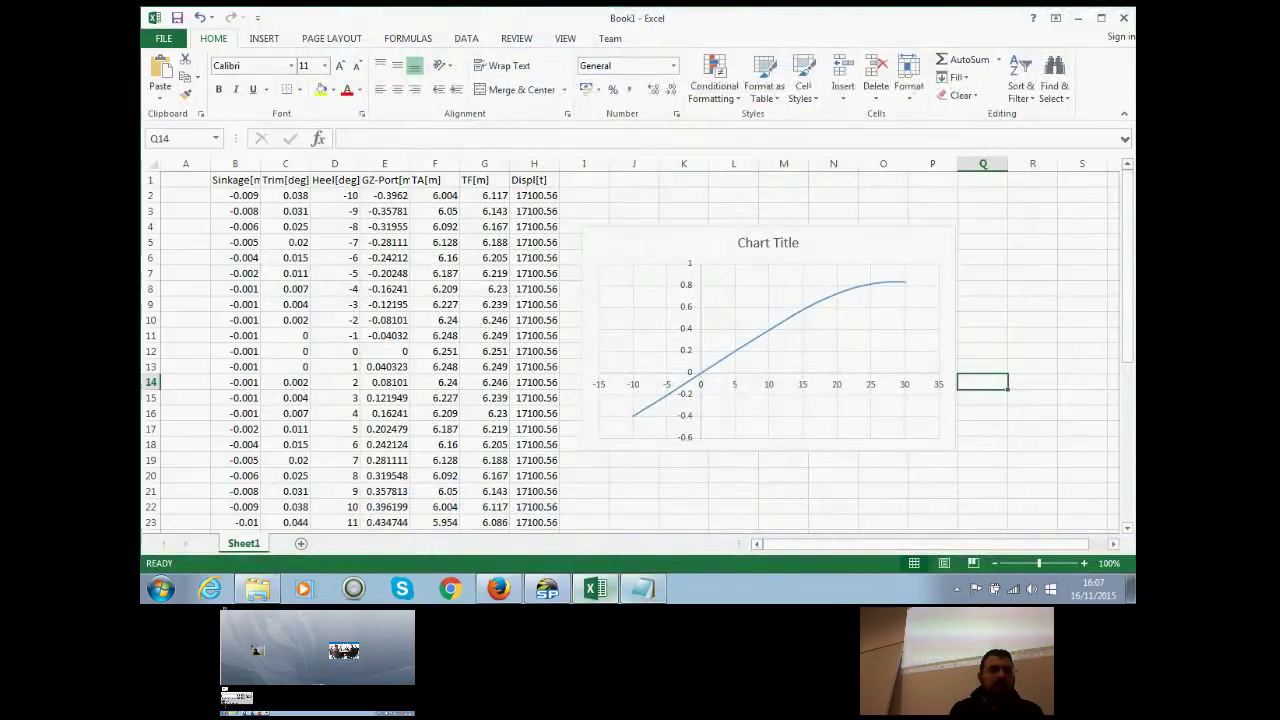
left_click(301, 543)
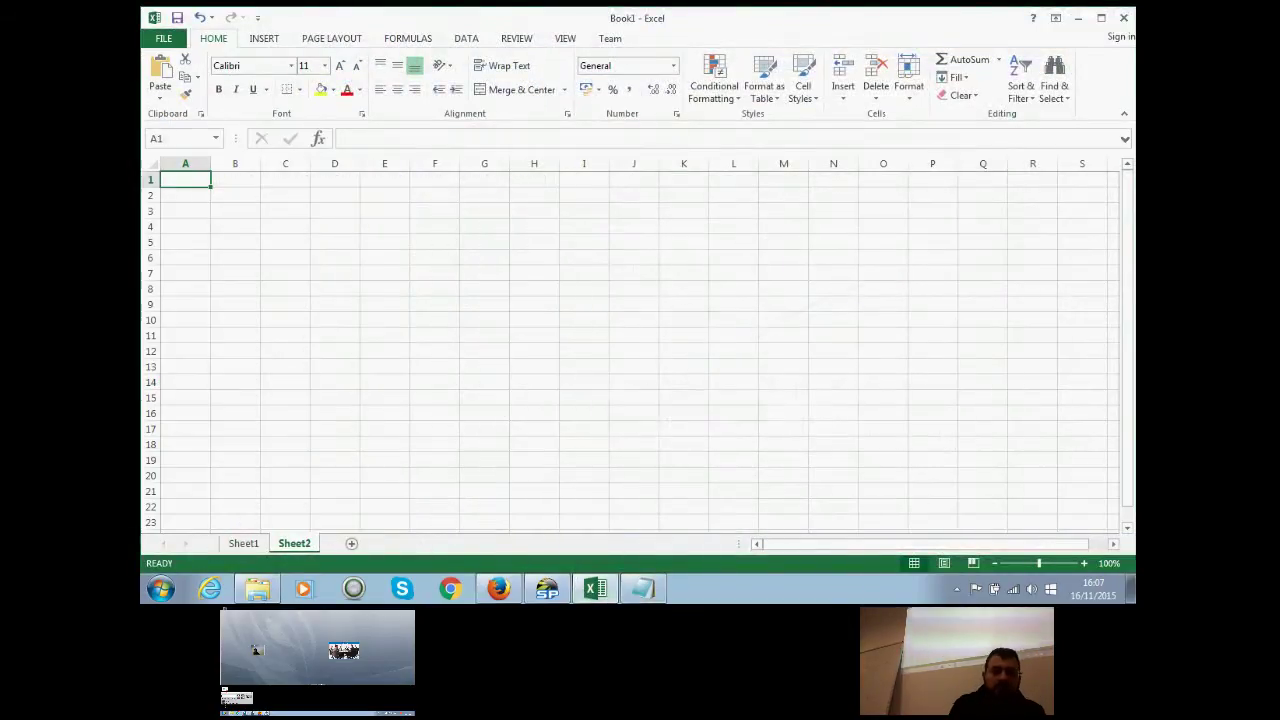
key("ctrl+v")
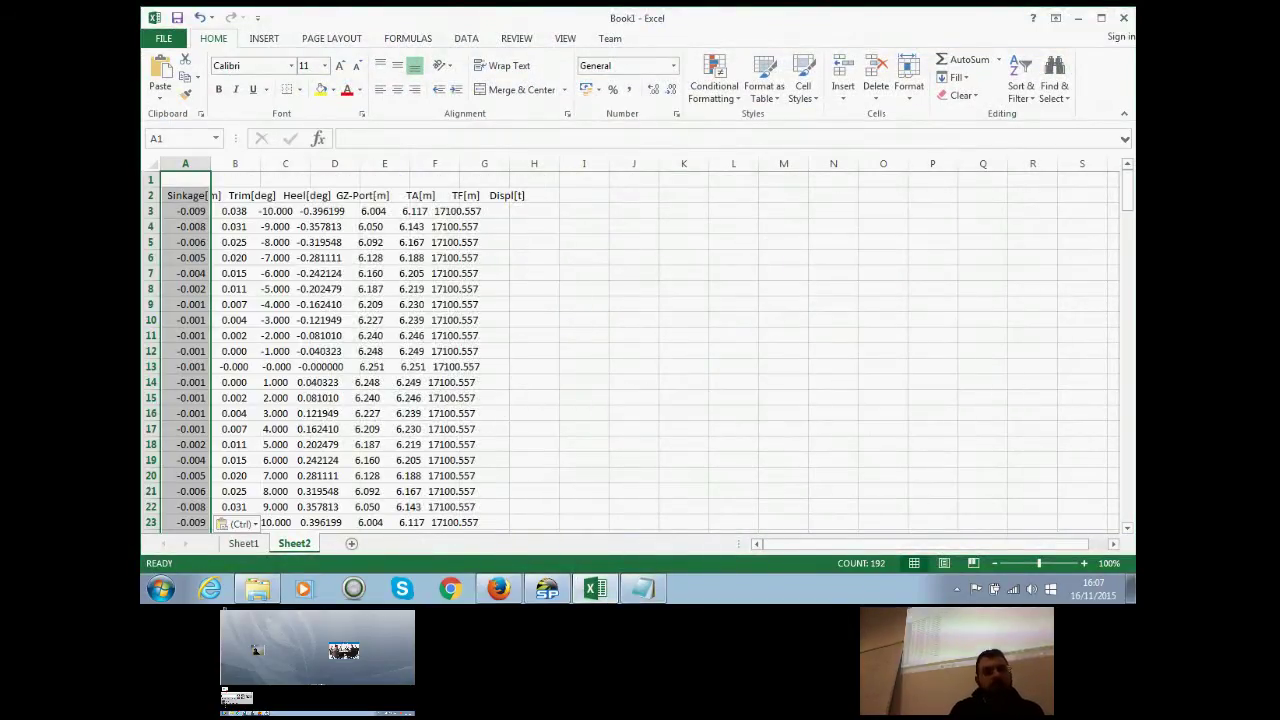
left_click(237, 523)
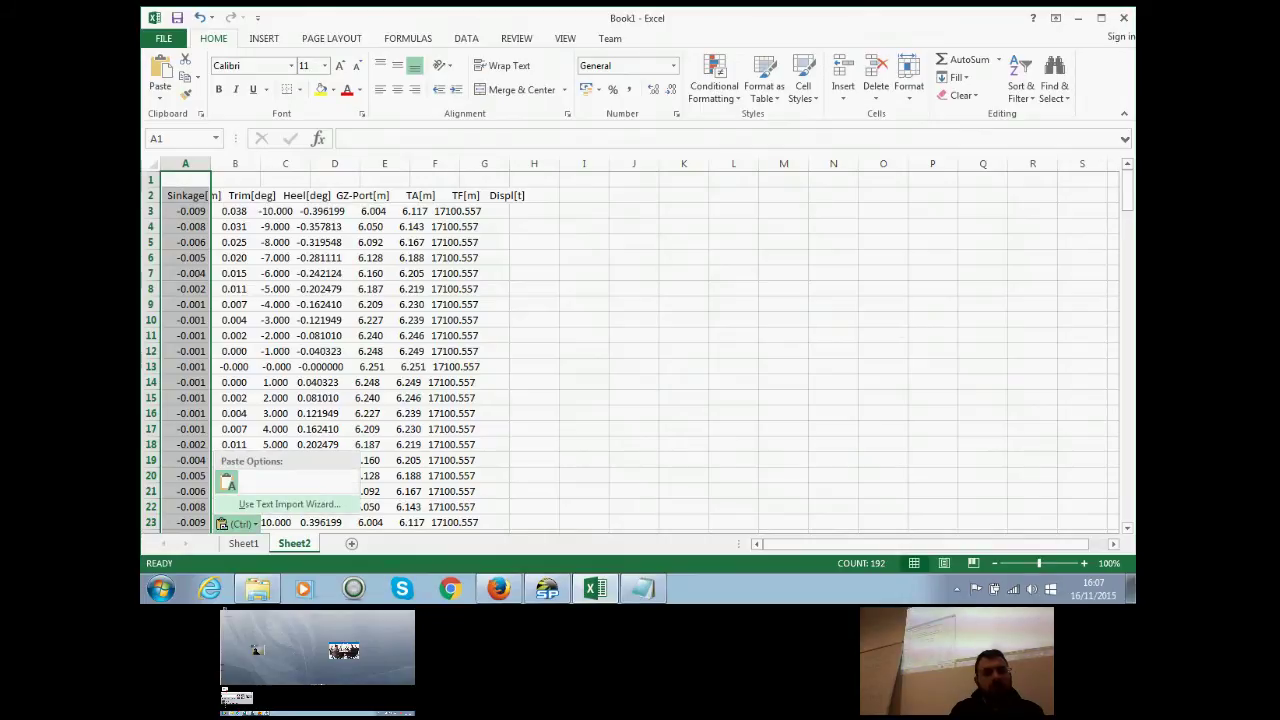
key("Return")
key("Return")
key("Return")
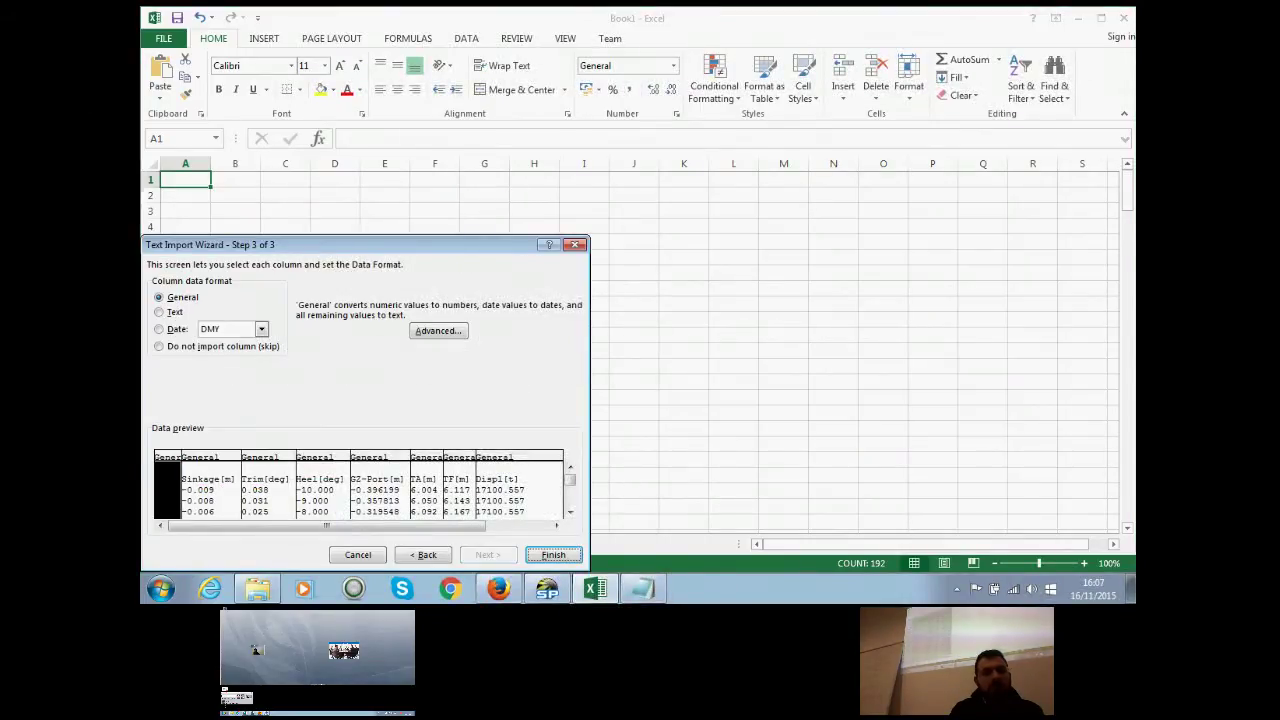
key("Return")
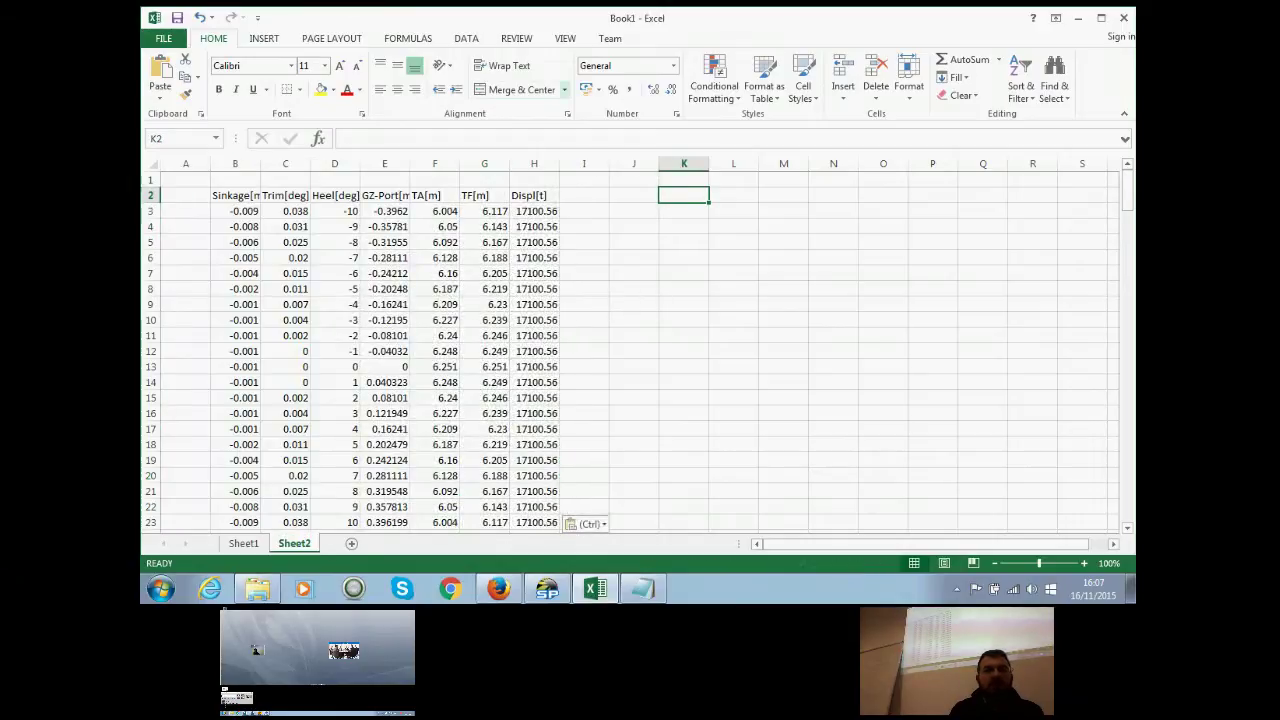
Step: Insert an empty Scatter with Smooth Lines chart beside the GZ table on Sheet2
left_click(263, 38)
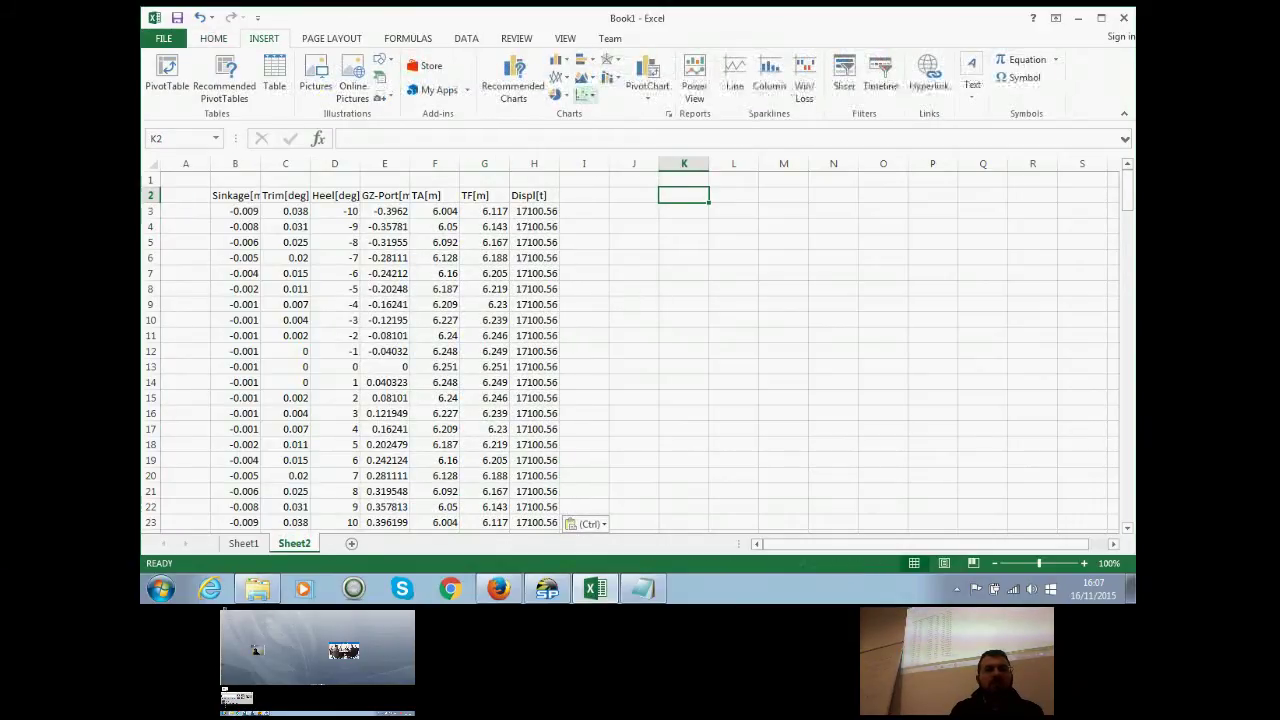
left_click(586, 95)
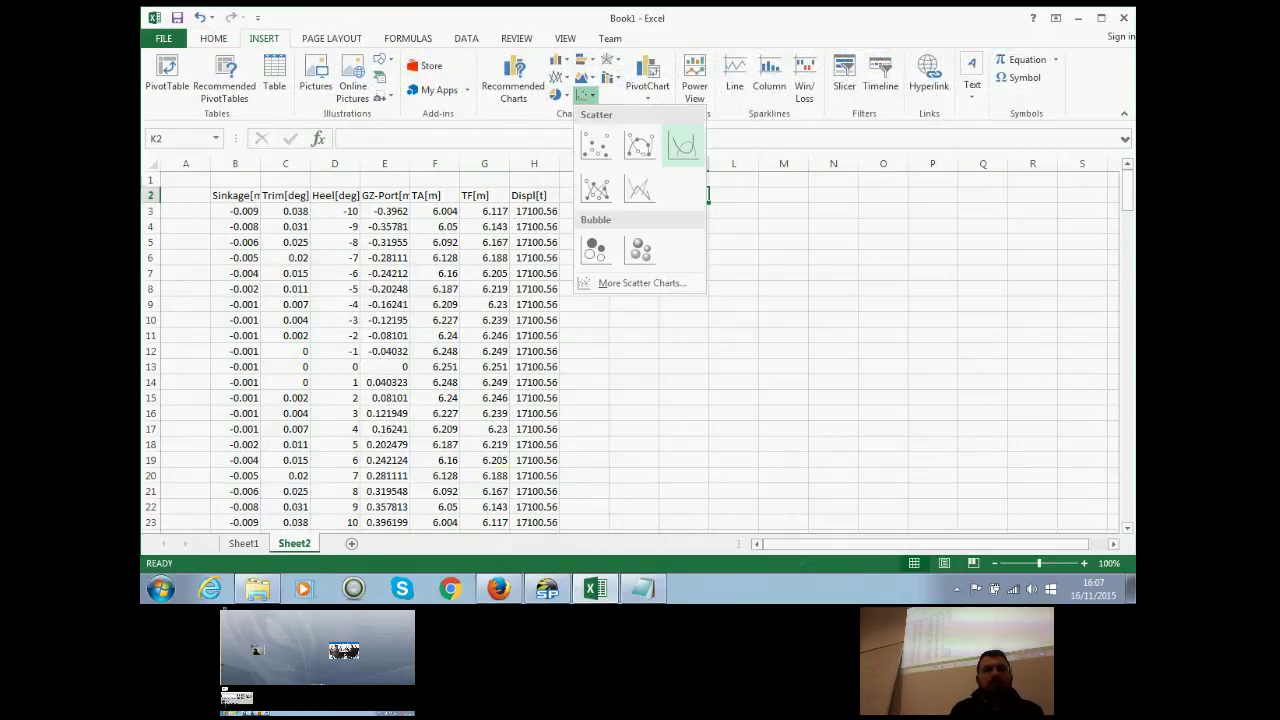
left_click(682, 145)
Step: Set the new chart's data range to Sheet2 D3:E193 to plot GZ against heel up to 180 degrees
right_click(689, 368)
key("Down")
key("Down")
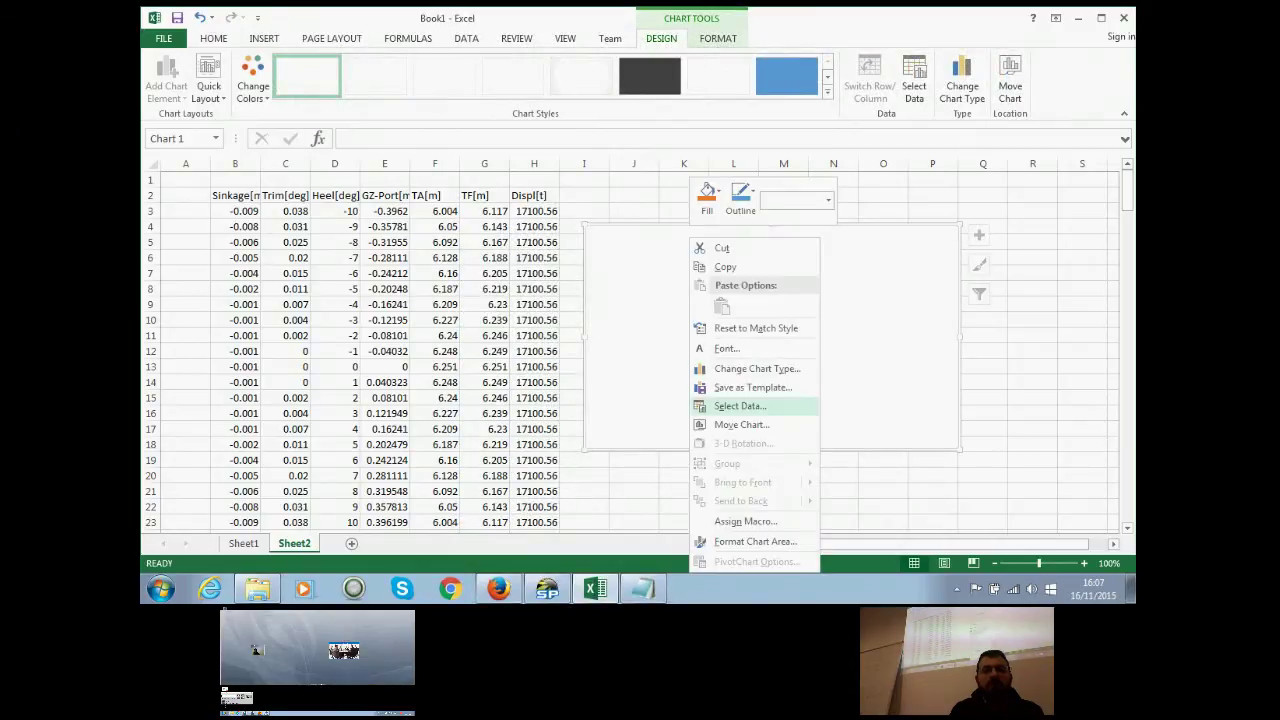
left_click(740, 406)
left_click_drag(340, 211, 340, 532)
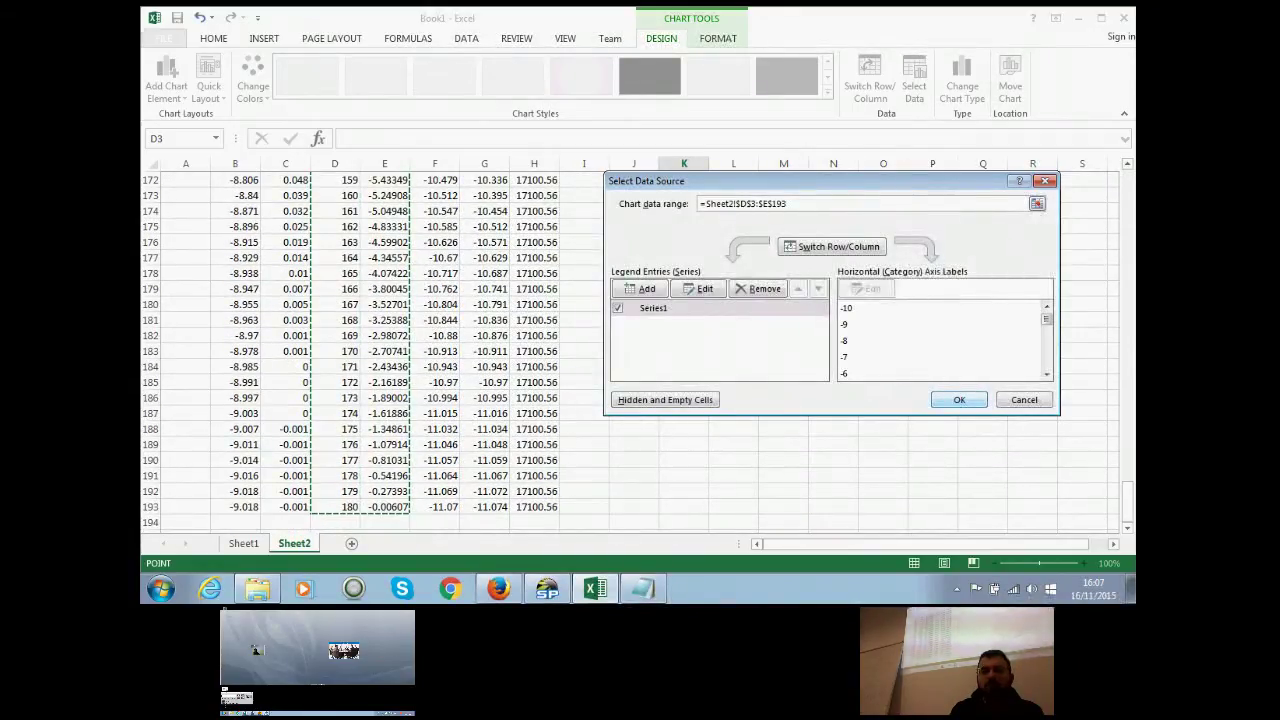
key("Return")
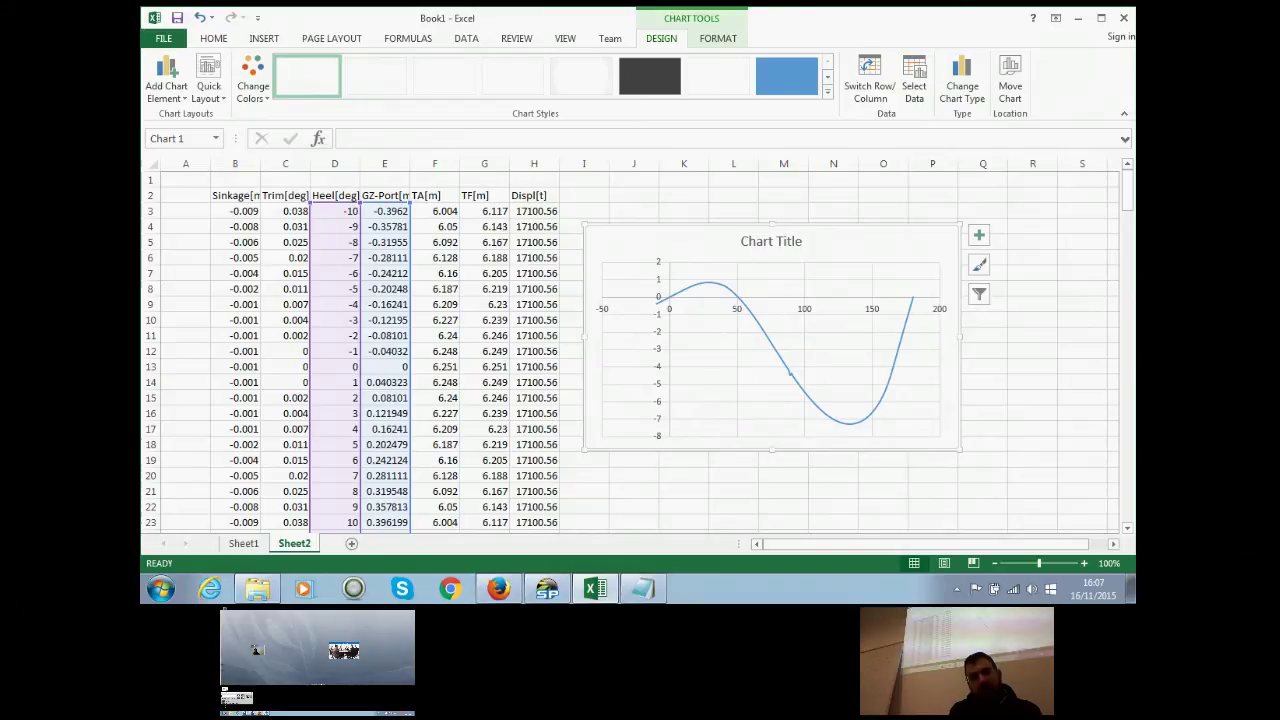
Step: Set the GZ chart's horizontal heel axis bounds to a minimum of -10 and a maximum of 60
mouse_move(747, 307)
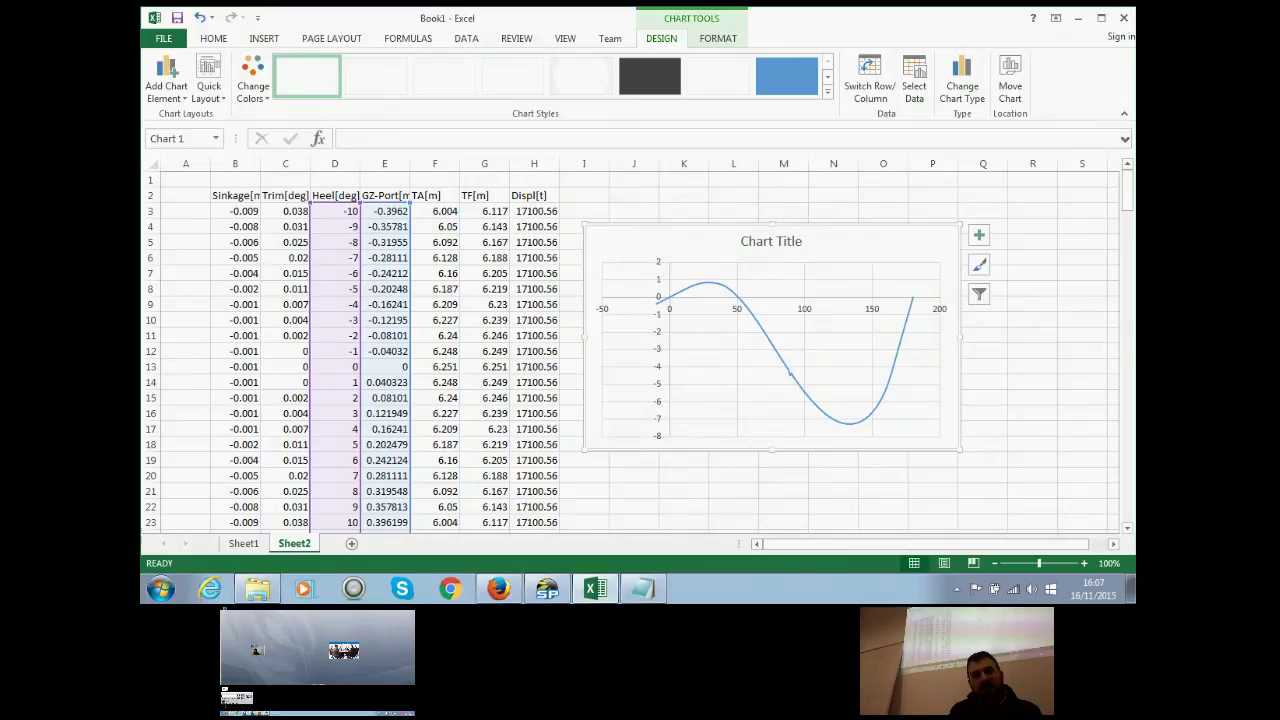
right_click(806, 309)
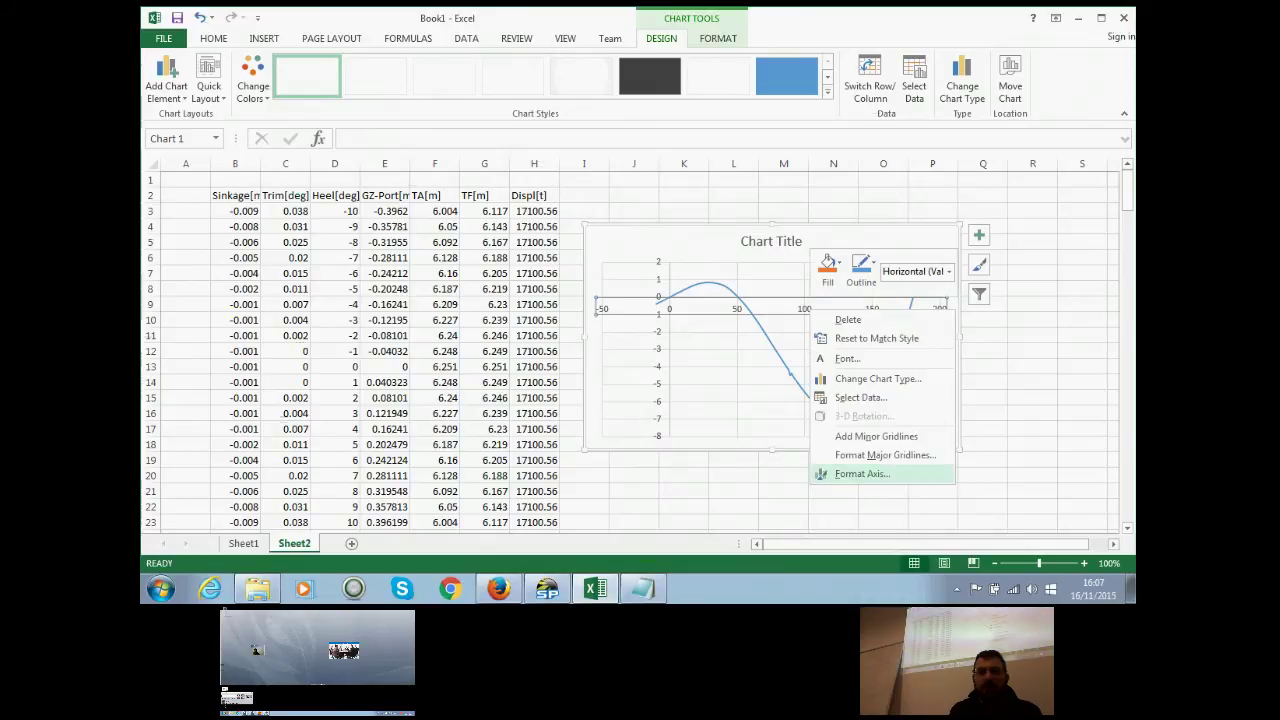
left_click(862, 473)
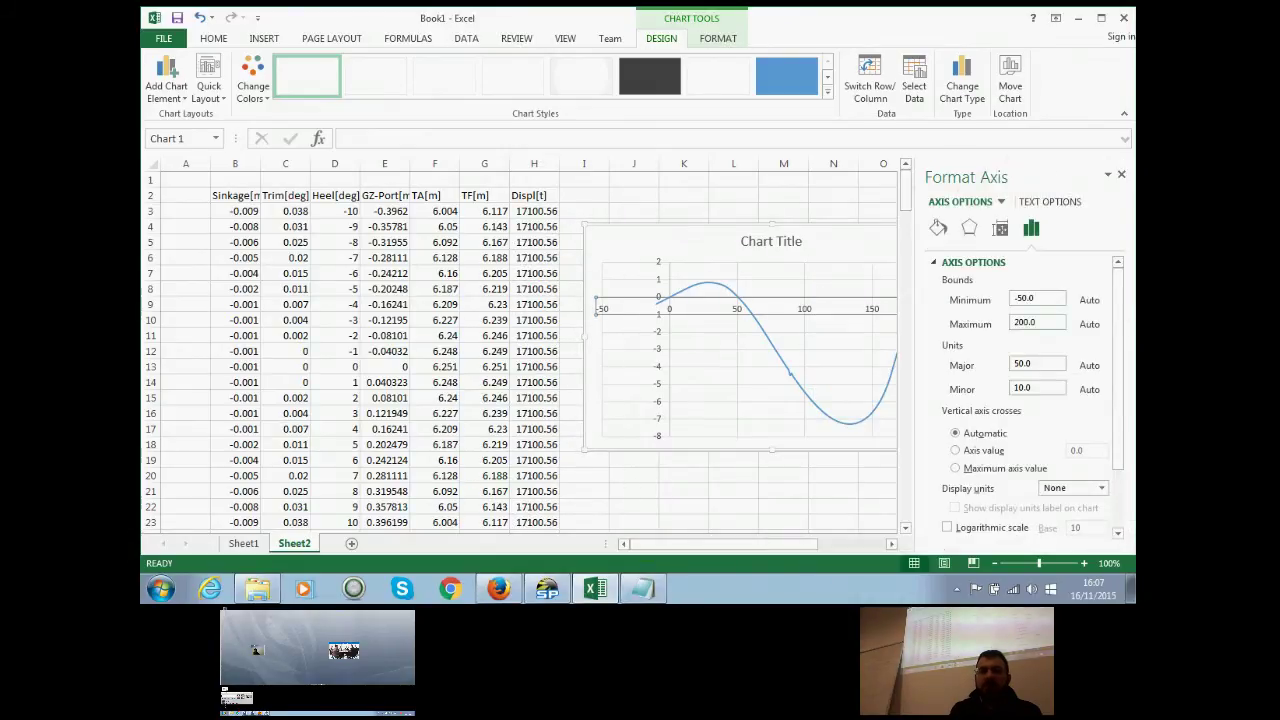
left_click(1020, 298)
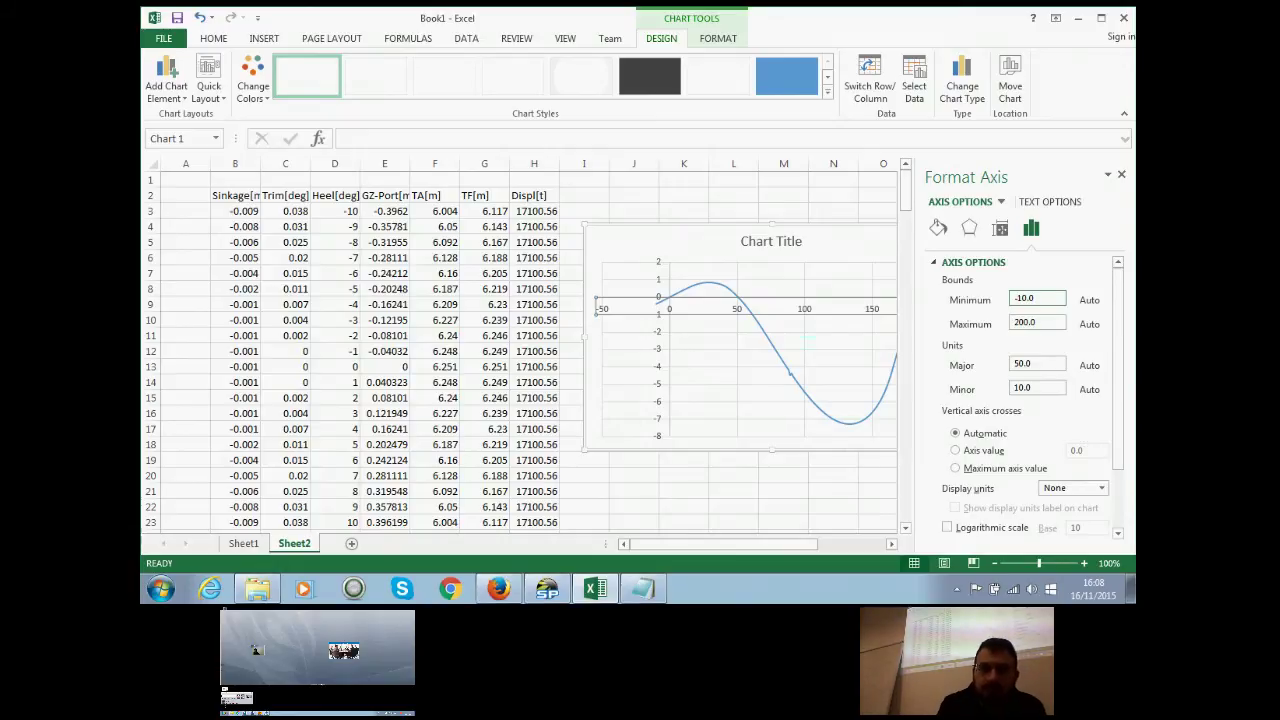
key("Tab")
type("60.0")
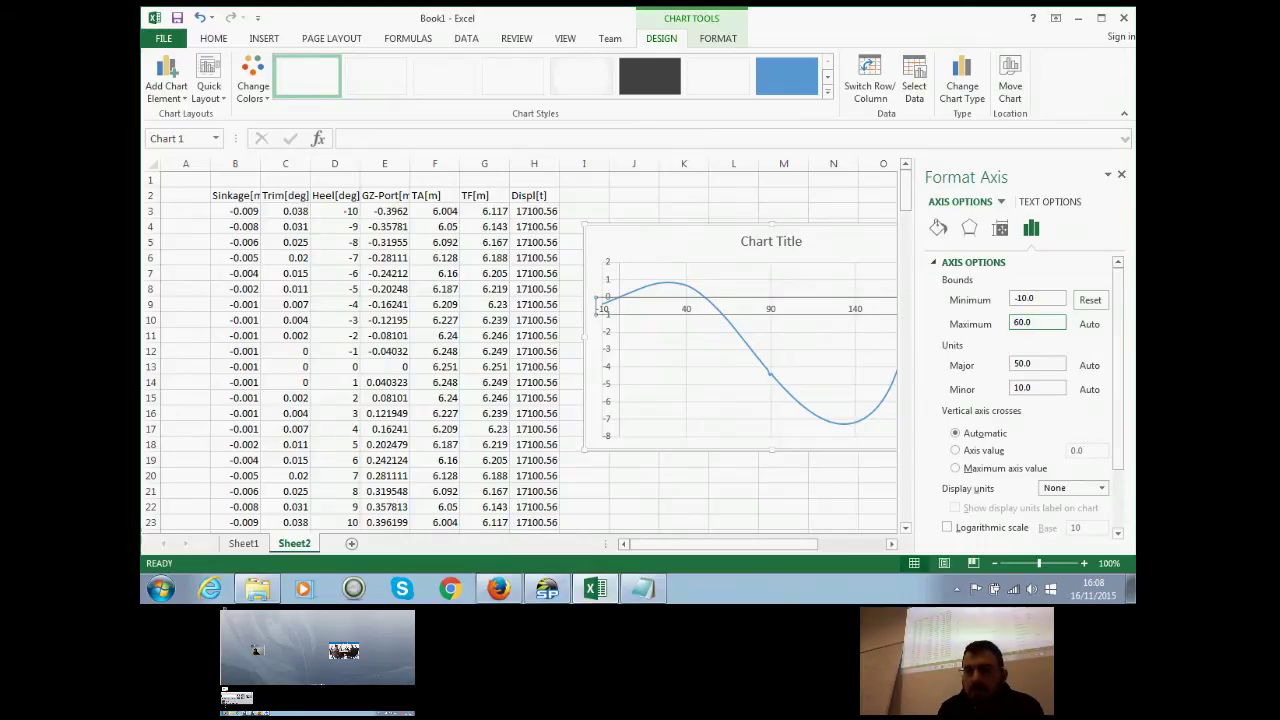
scroll(1020, 400, "down", 1)
scroll(1020, 400, "down", 1)
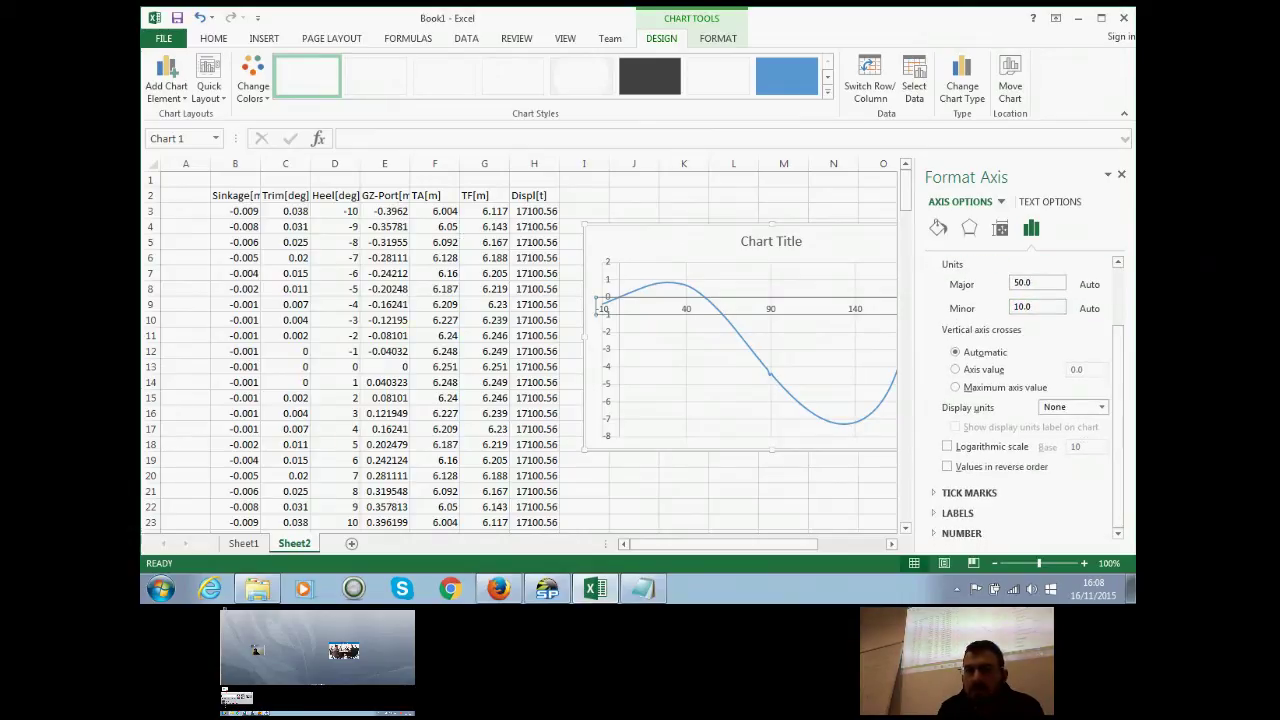
left_click(1121, 174)
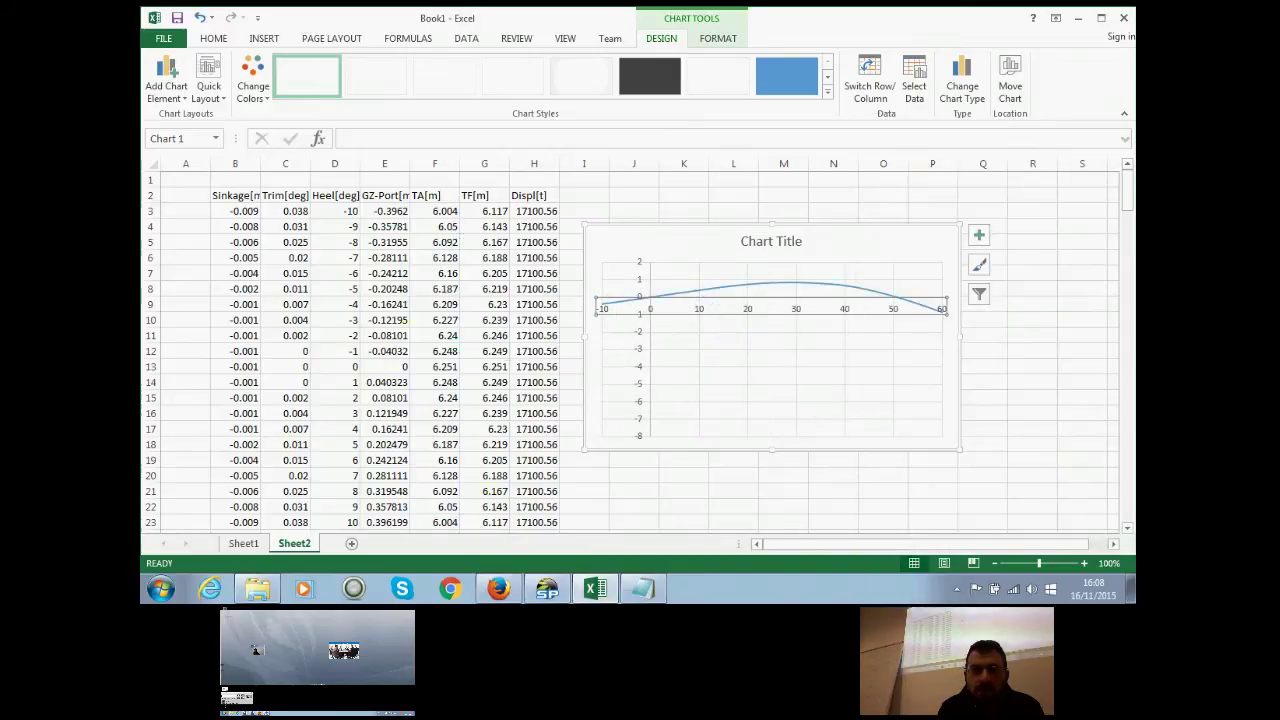
Step: Set the GZ chart's vertical axis bounds to a minimum of -1 and a maximum of 1, then deselect the chart
right_click(641, 366)
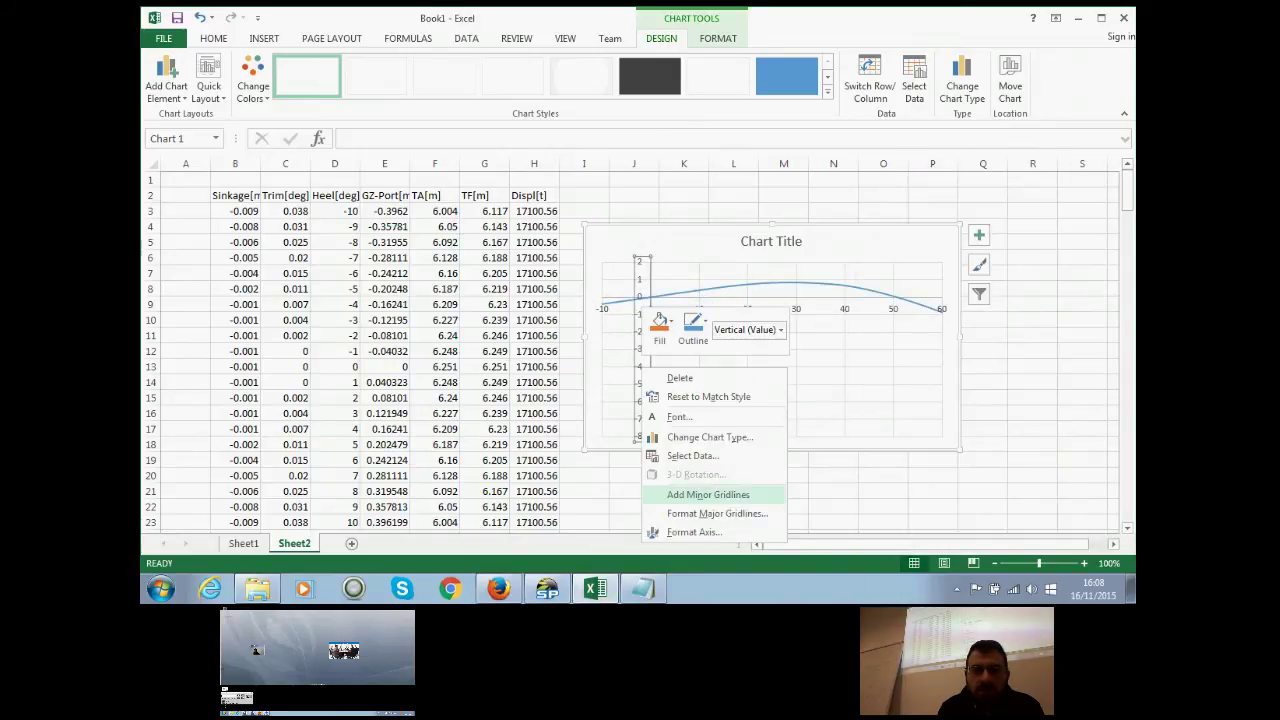
left_click(694, 532)
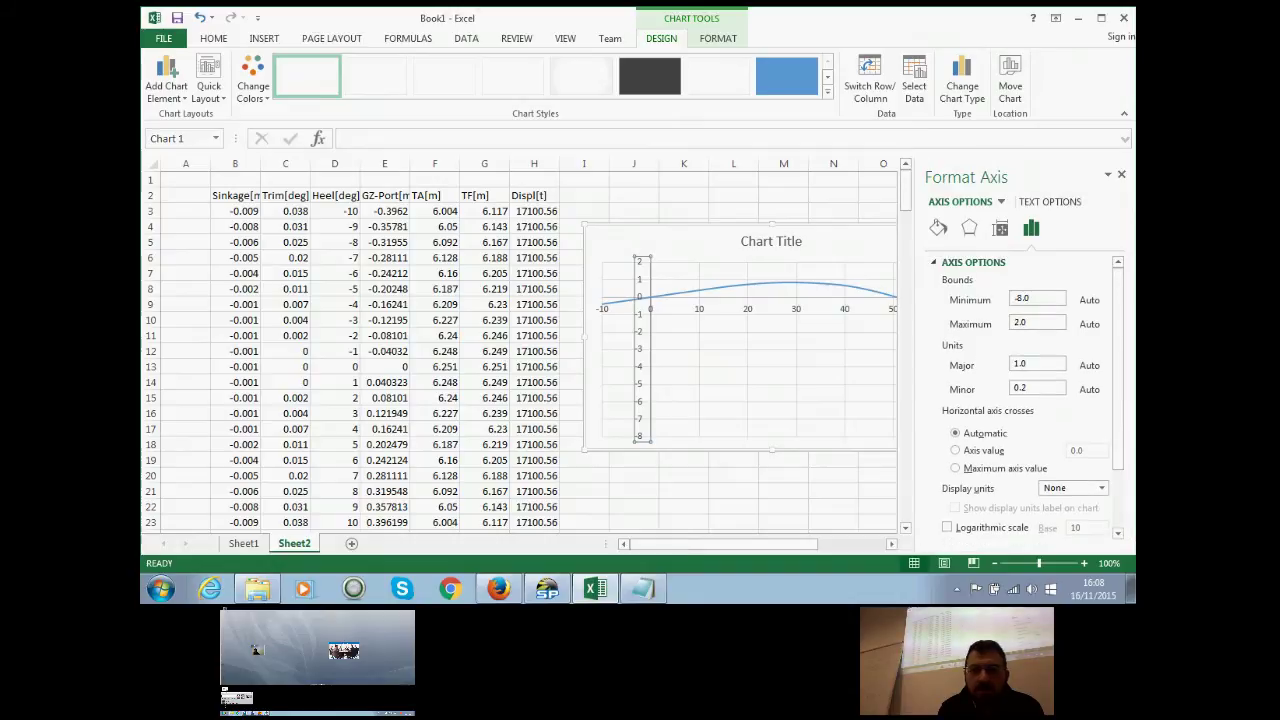
left_click(1020, 298)
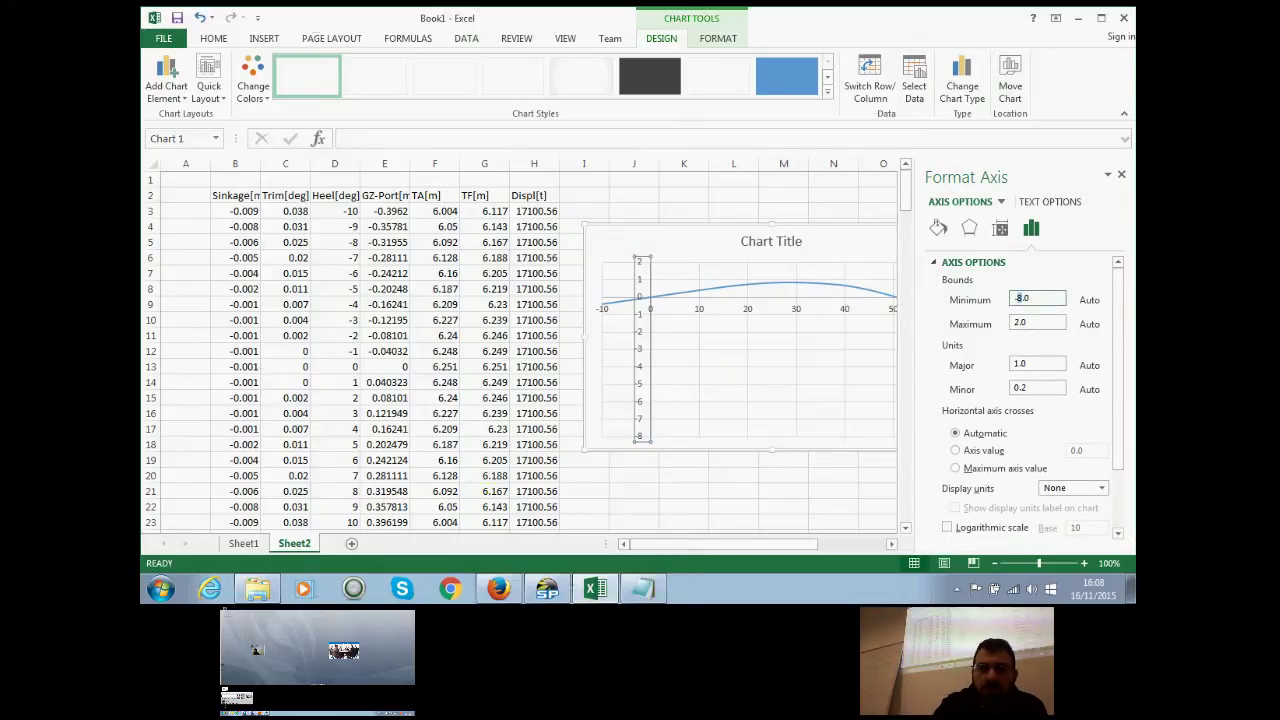
type("1")
left_click(1017, 322)
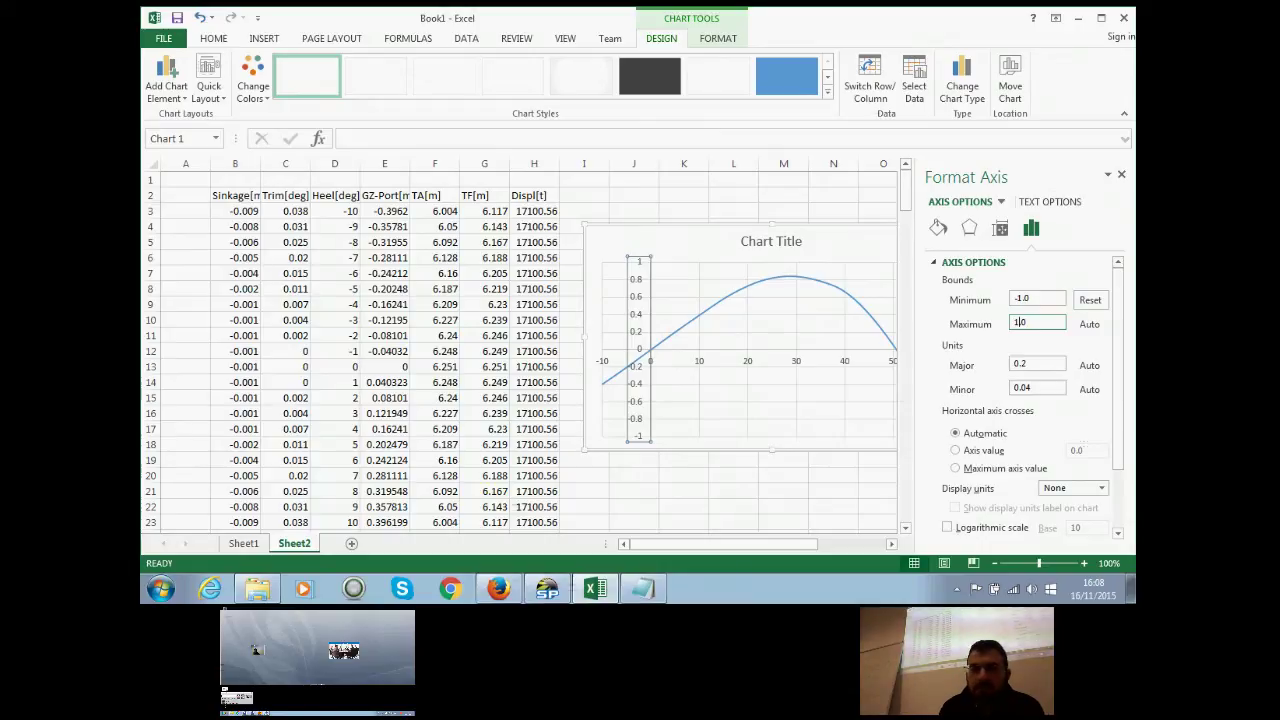
left_click(1121, 174)
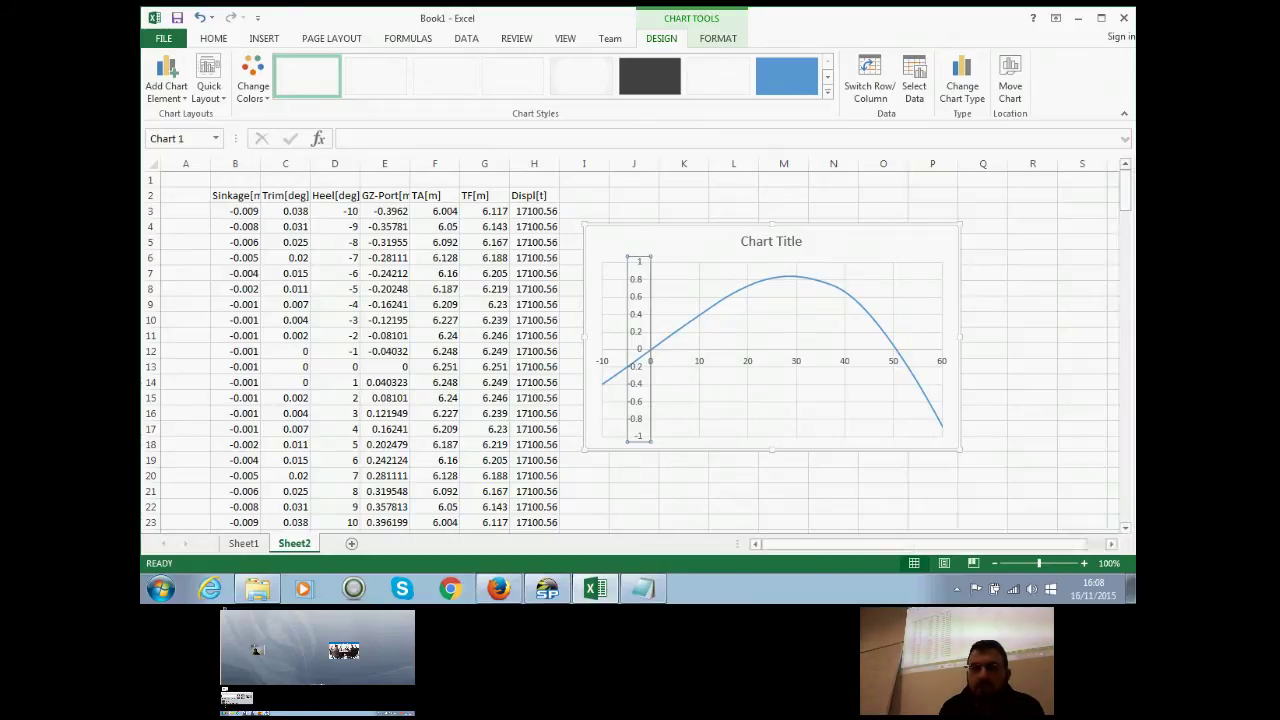
left_click(1010, 444)
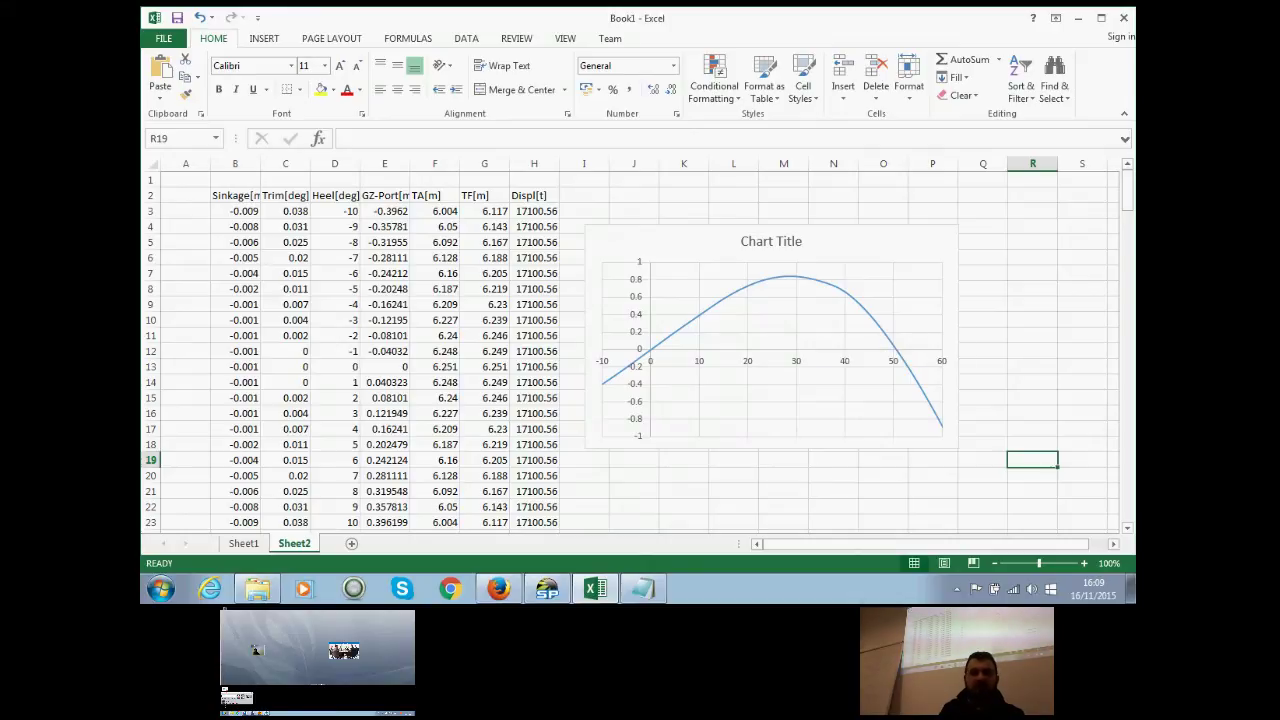
Step: Minimize the Book1 workbook without closing it and close the prr01.gz file
left_click(1123, 17)
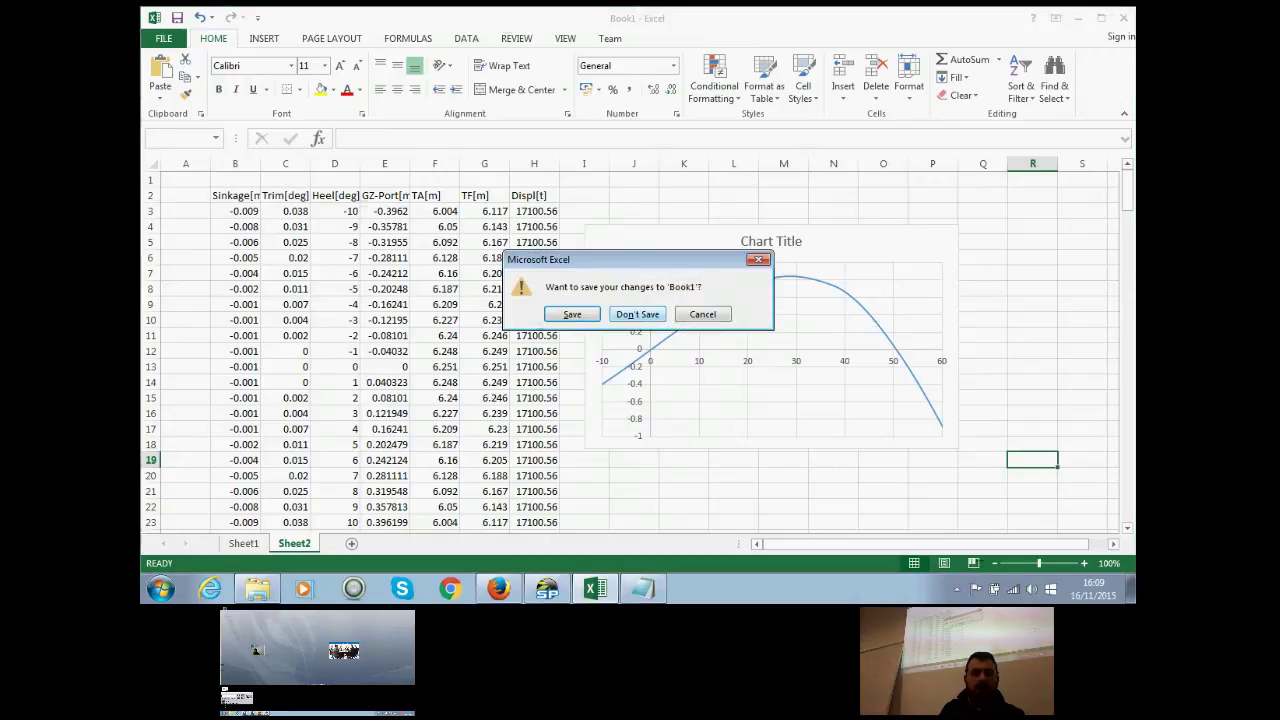
left_click(759, 259)
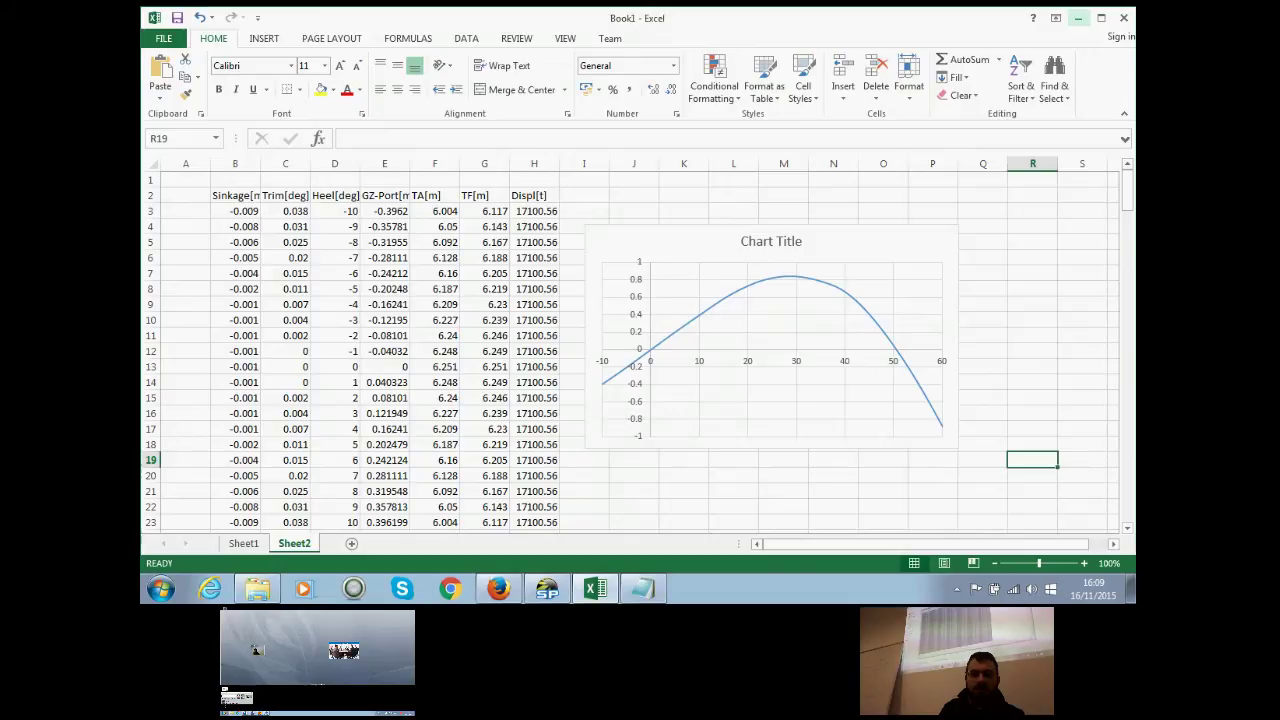
left_click(1078, 17)
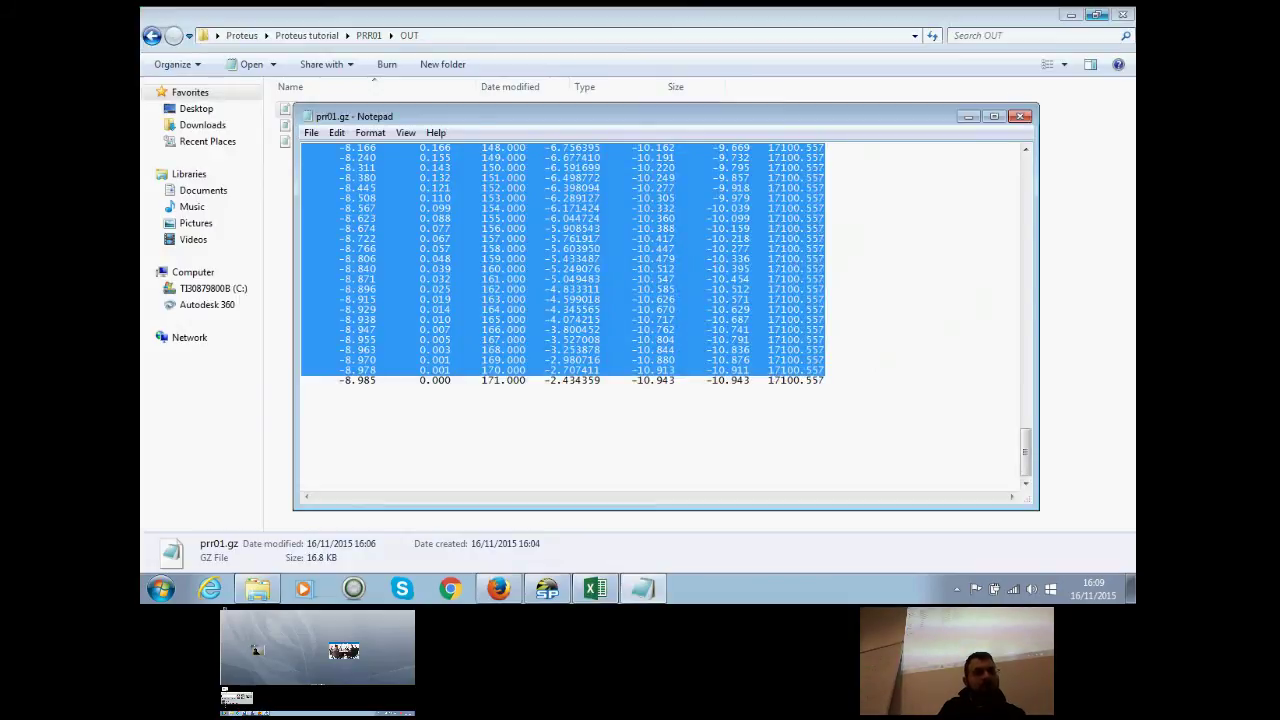
left_click(1019, 116)
Step: Open PRR01.r from the PRR01 folder and set its calculation SWITCH to 4 for database creation
left_click(152, 35)
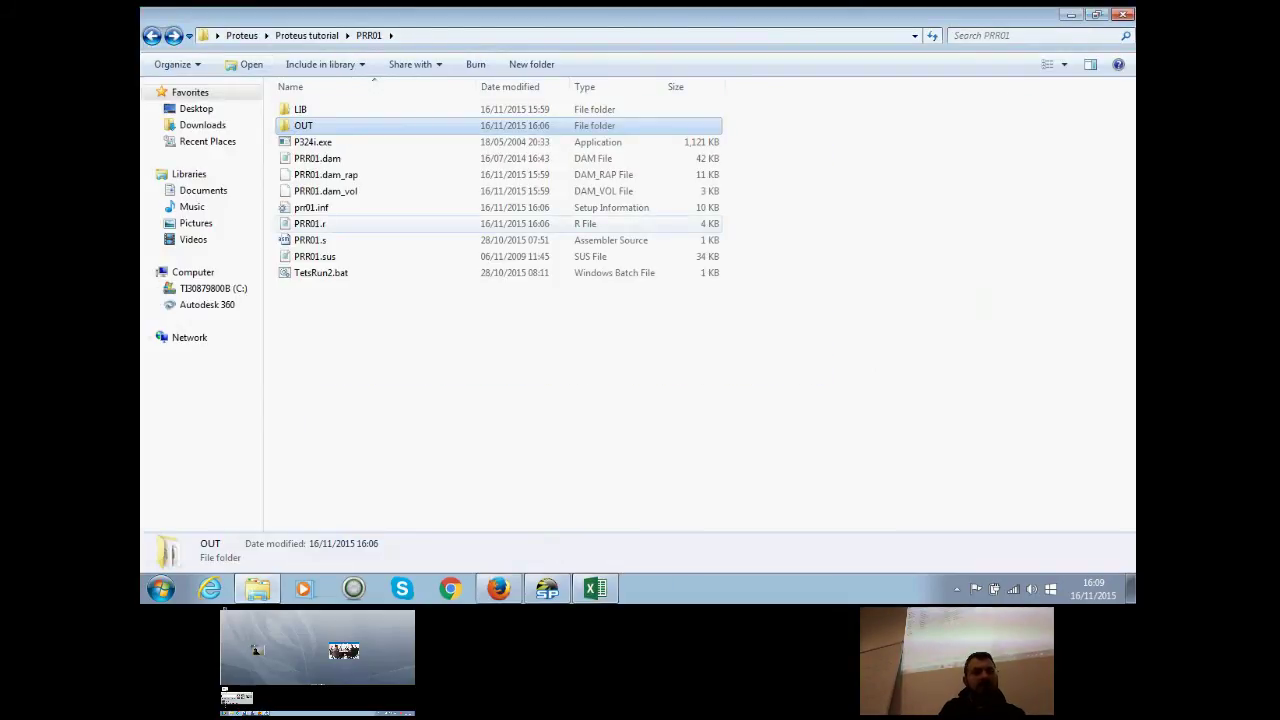
double_click(309, 223)
scroll(666, 316, "down", 7)
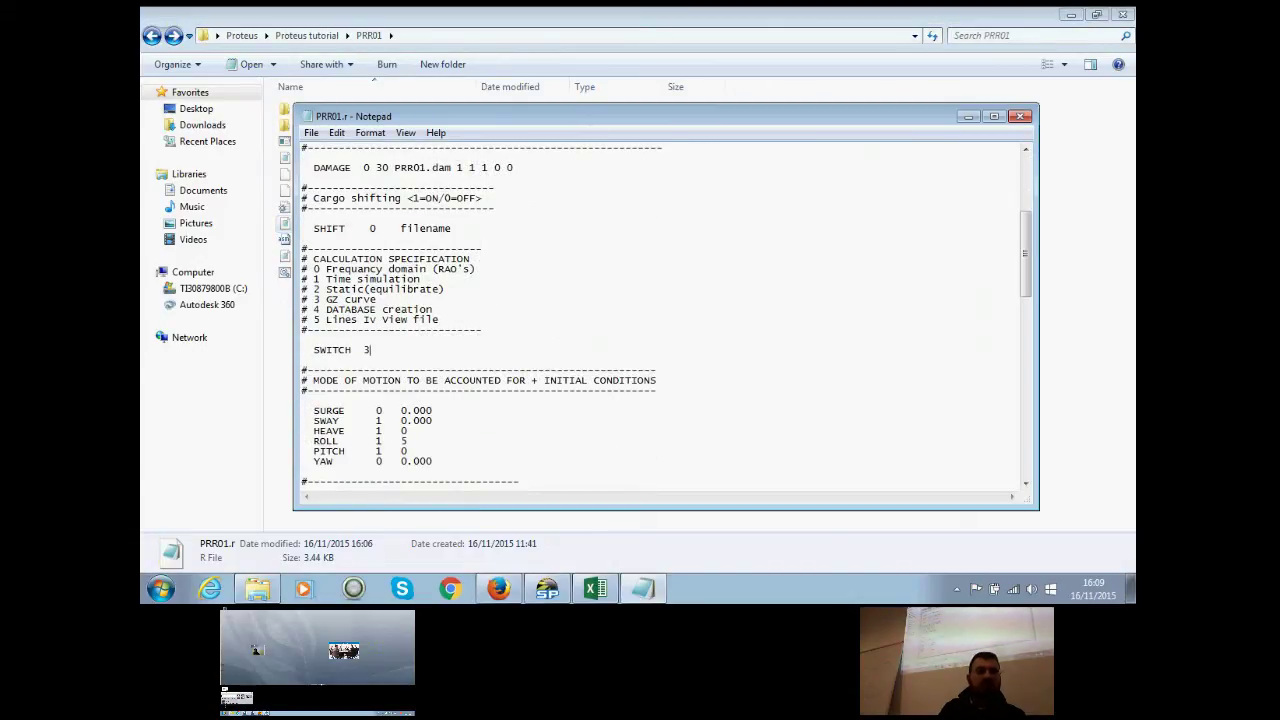
key("BackSpace")
type("4")
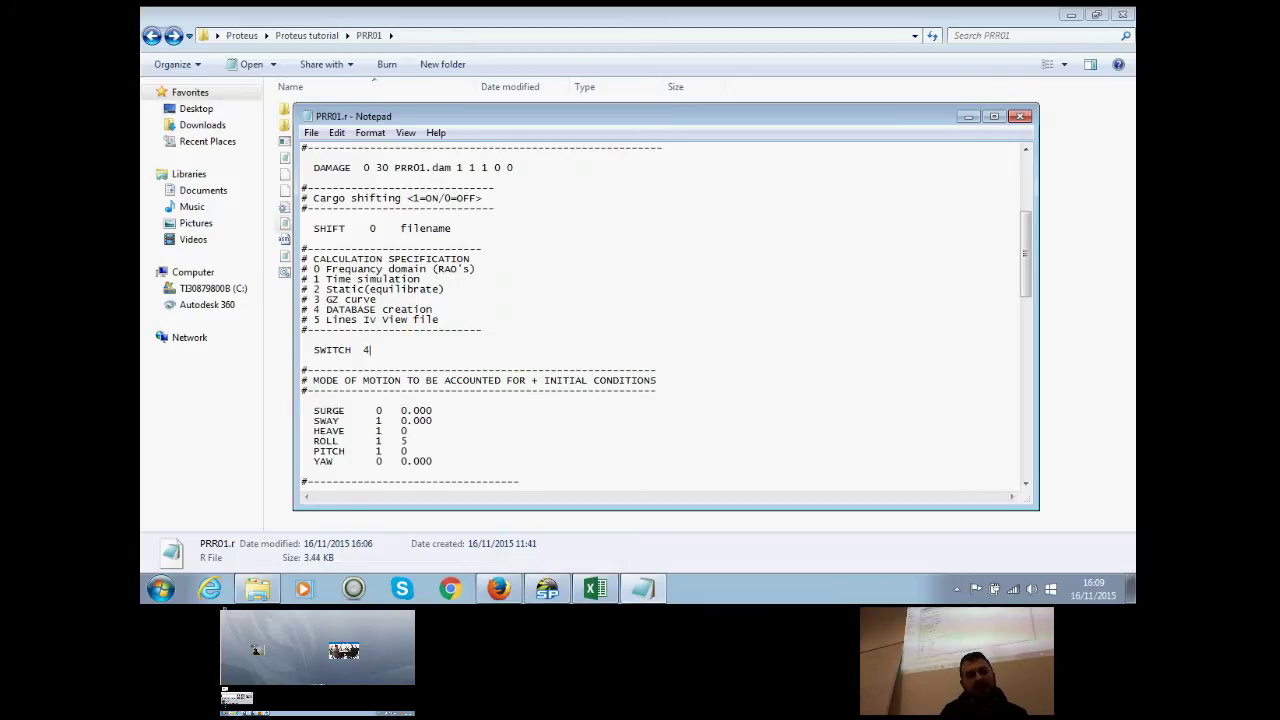
Step: Review the speed, frequency and heading entries in the DATABASE section of PRR01.r
scroll(666, 315, "down", 15)
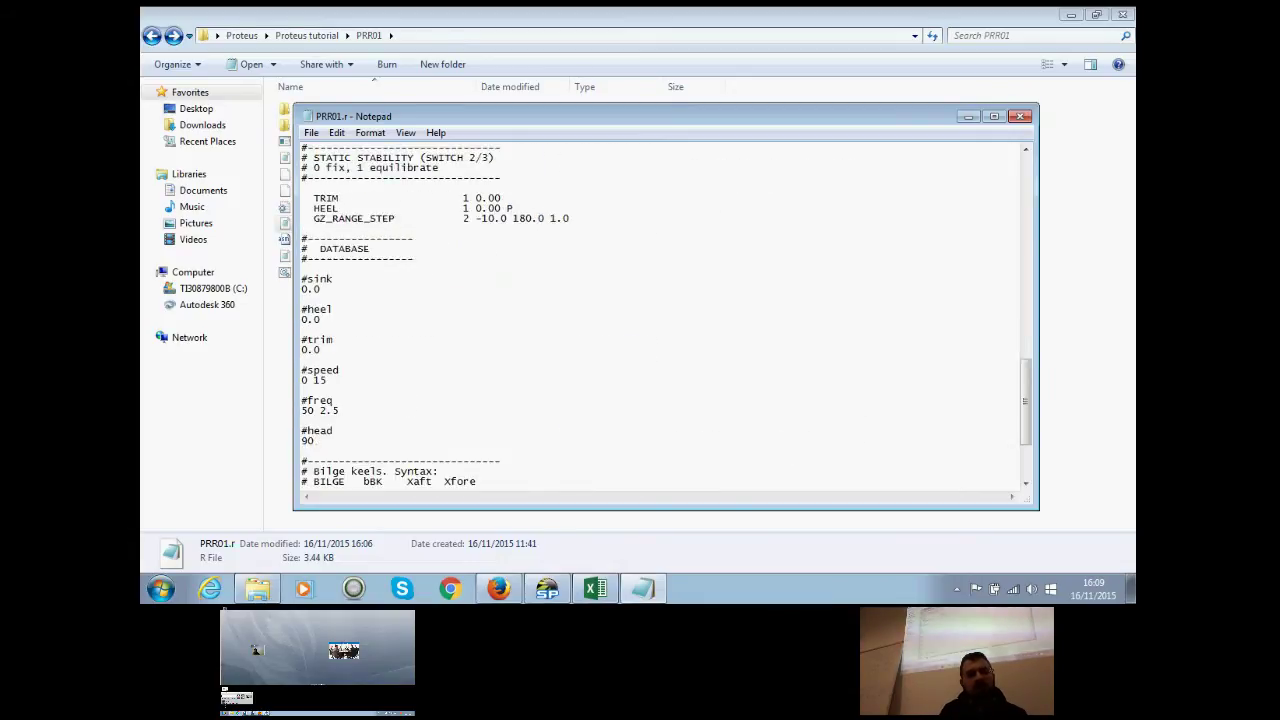
scroll(666, 315, "down", 1)
scroll(666, 315, "down", 3)
scroll(666, 315, "up", 3)
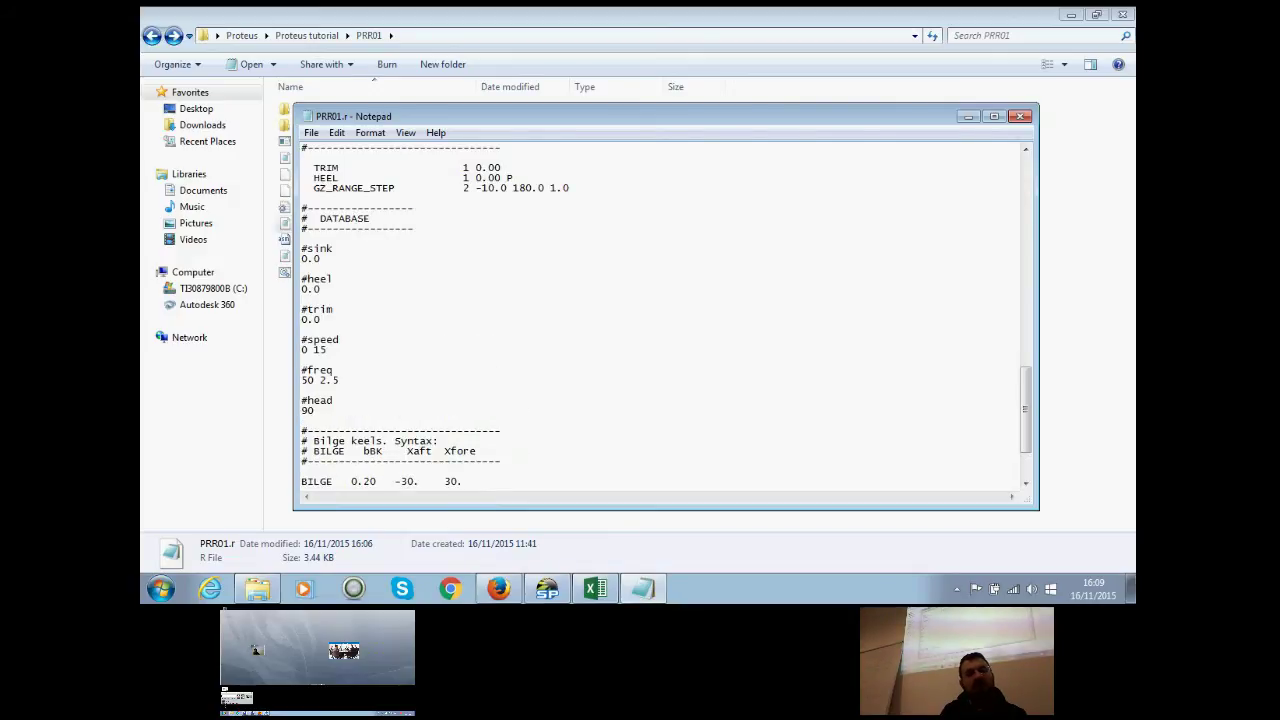
left_click_drag(301, 350, 327, 350)
left_click_drag(301, 380, 315, 410)
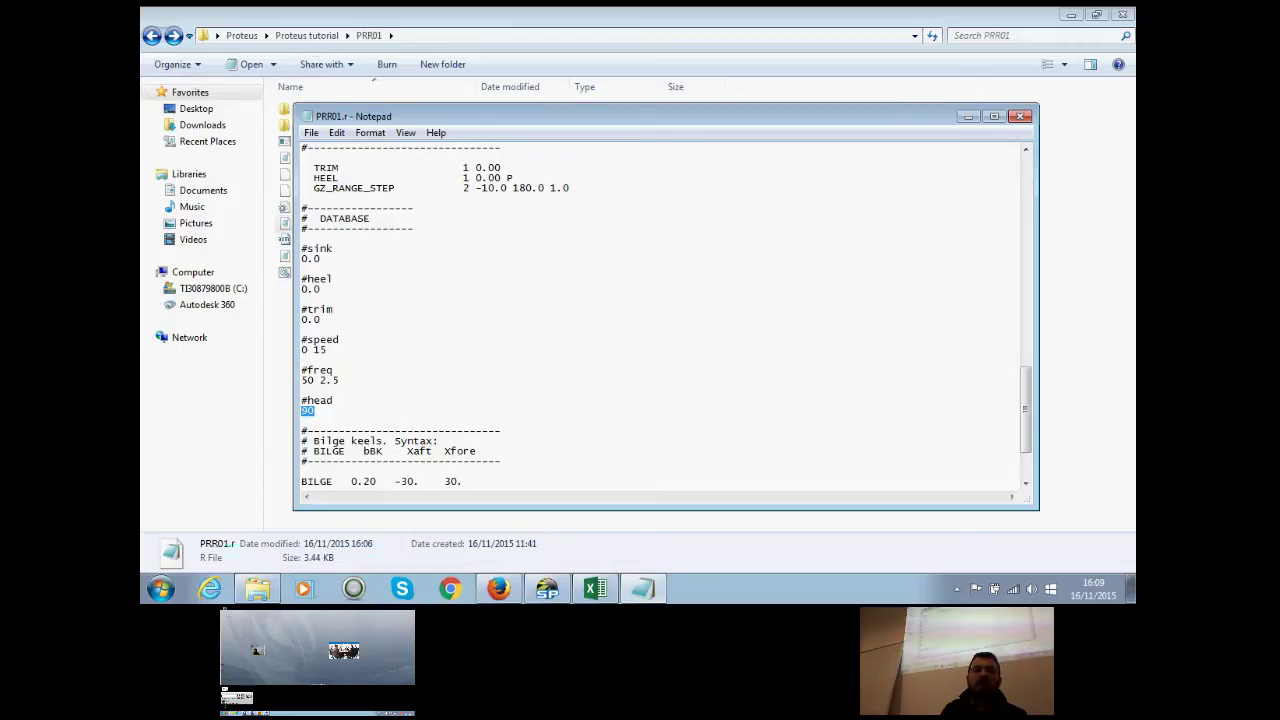
left_click(315, 410)
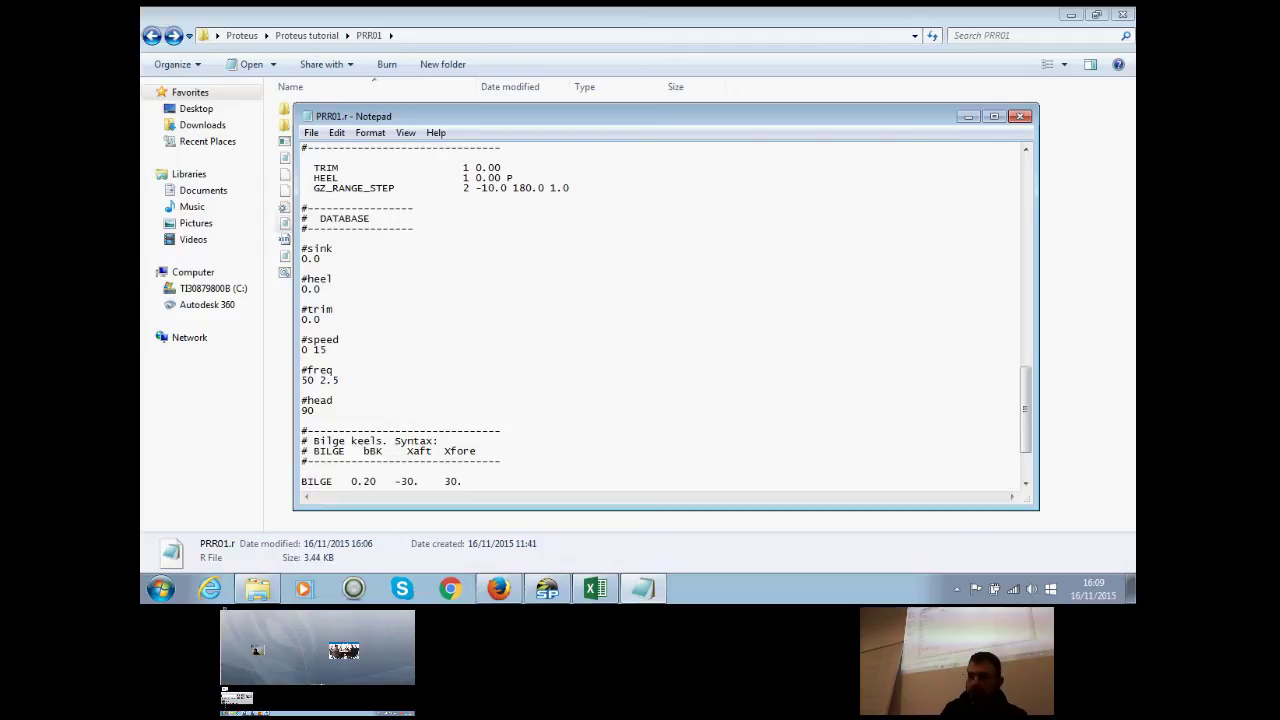
Step: Close PRR01.r with its changes saved and run TetsRun2.bat to start the database calculation
left_click(1020, 117)
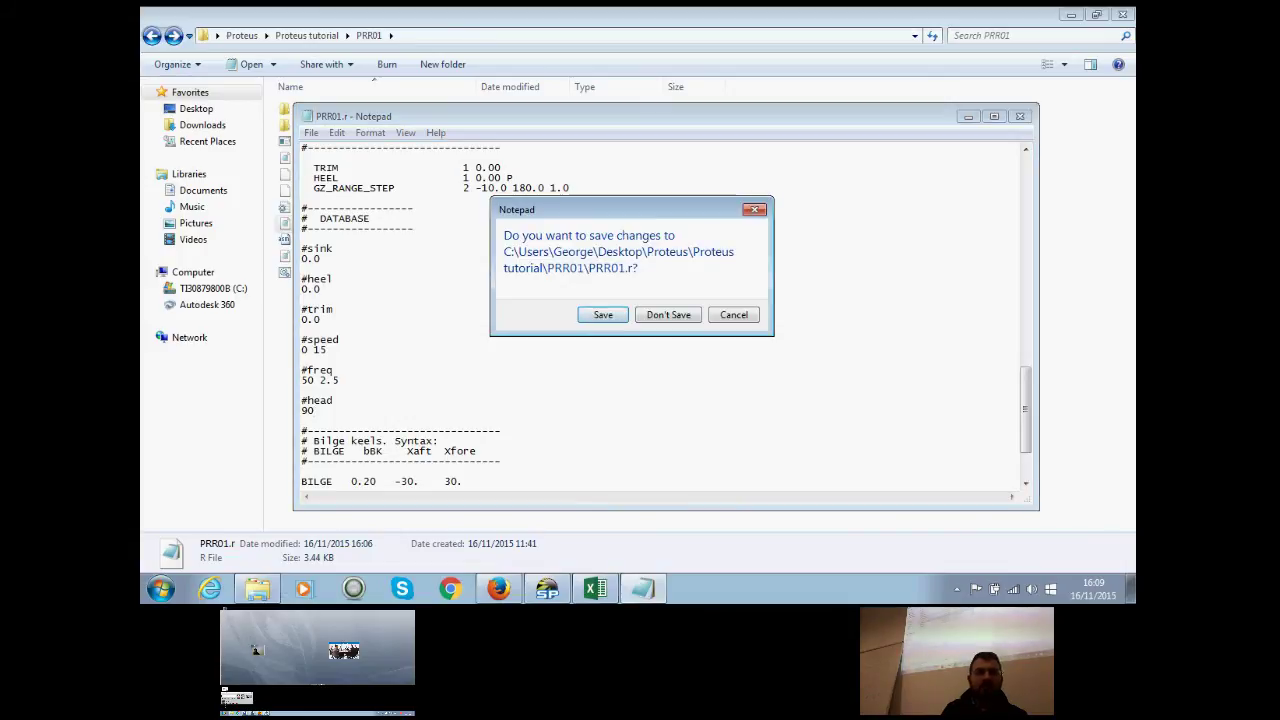
key("Return")
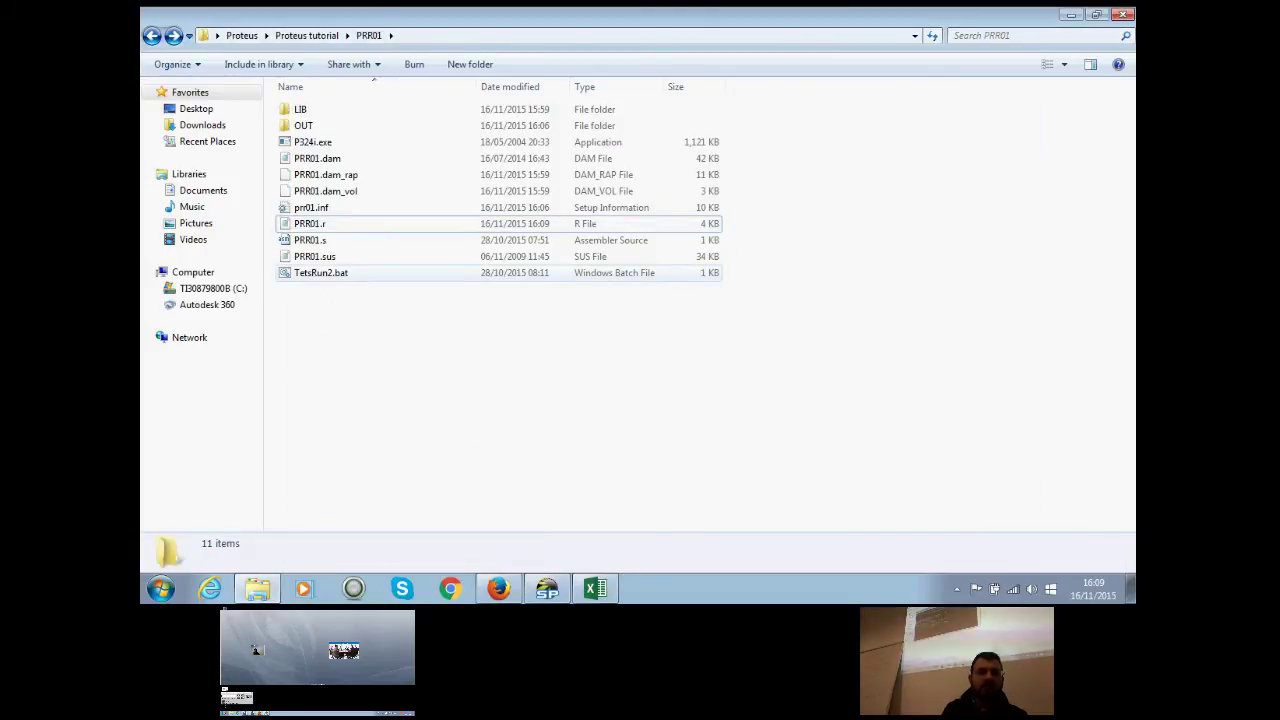
double_click(320, 272)
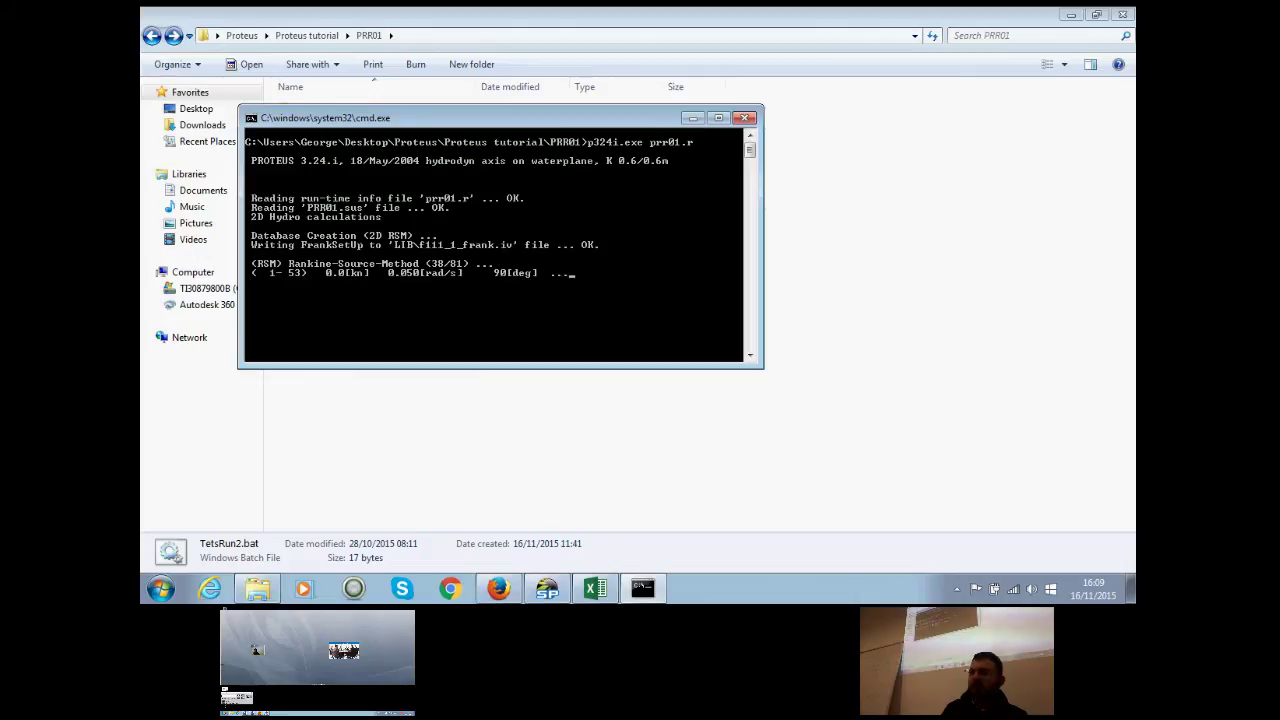
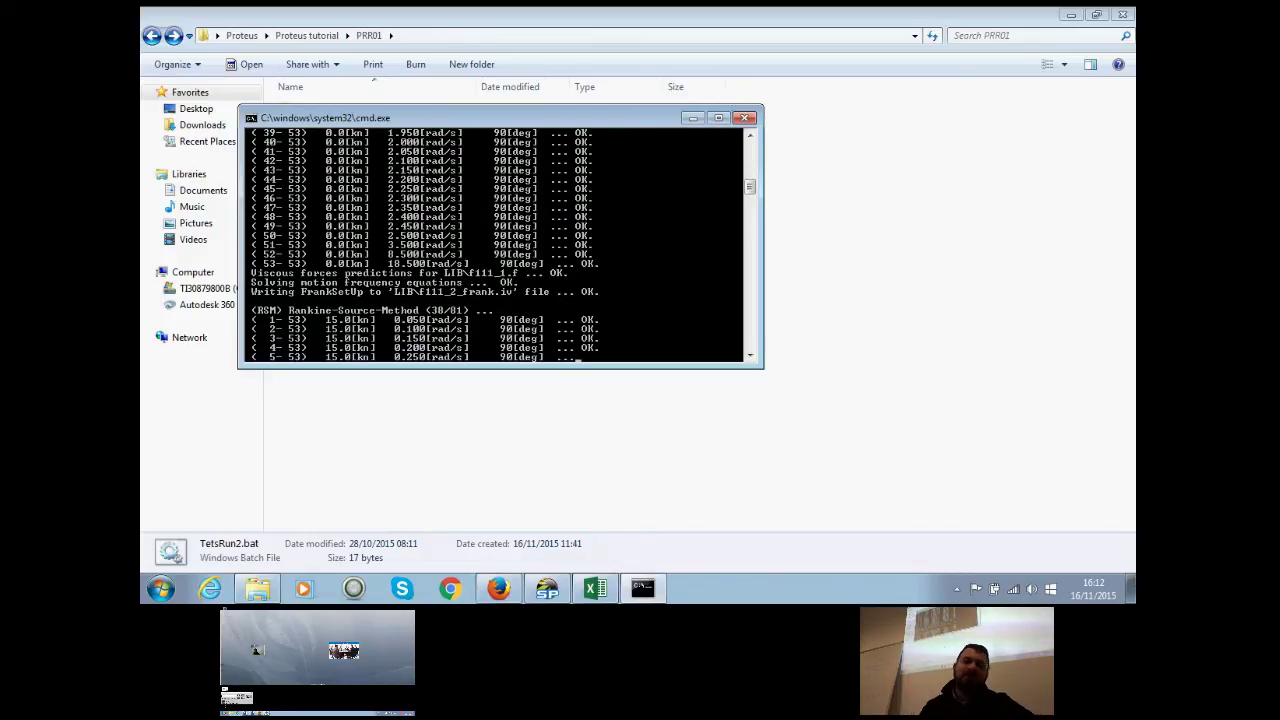
scroll(493, 244, "down", 3)
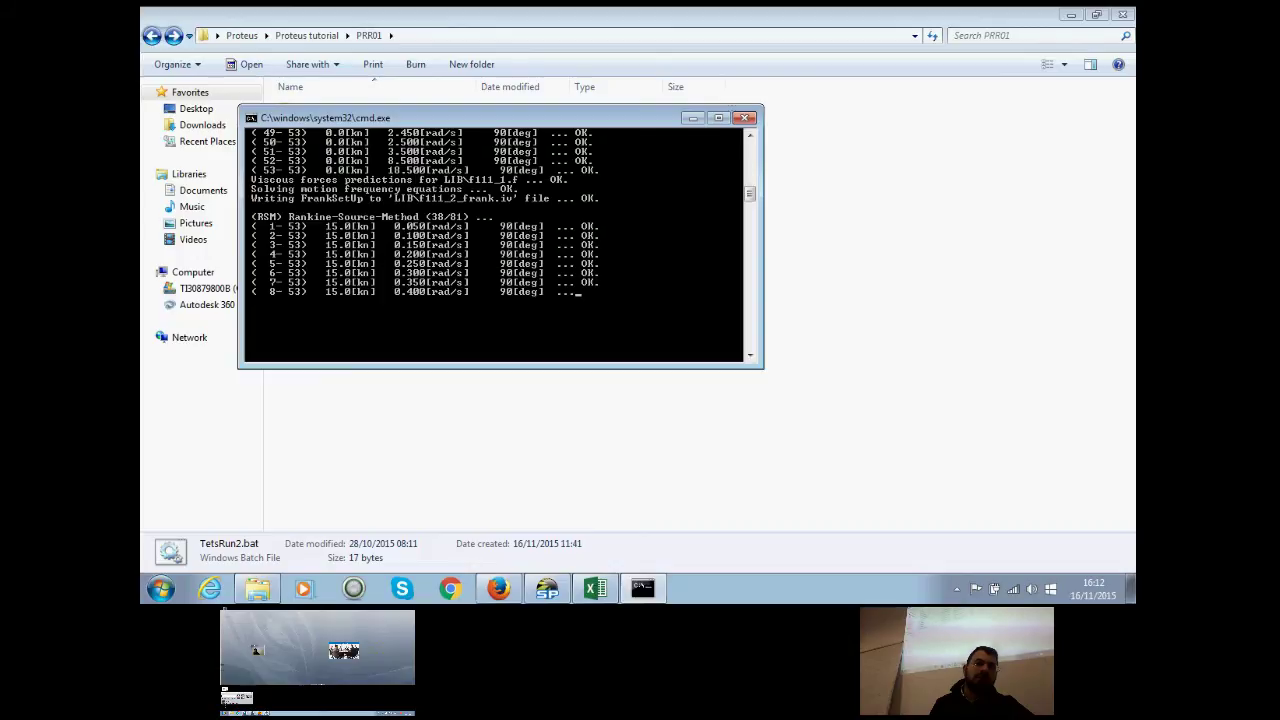
Step: Open the hydrodynamic output file f111_1.f from the LIB folder and maximize its window
left_click(373, 78)
double_click(300, 109)
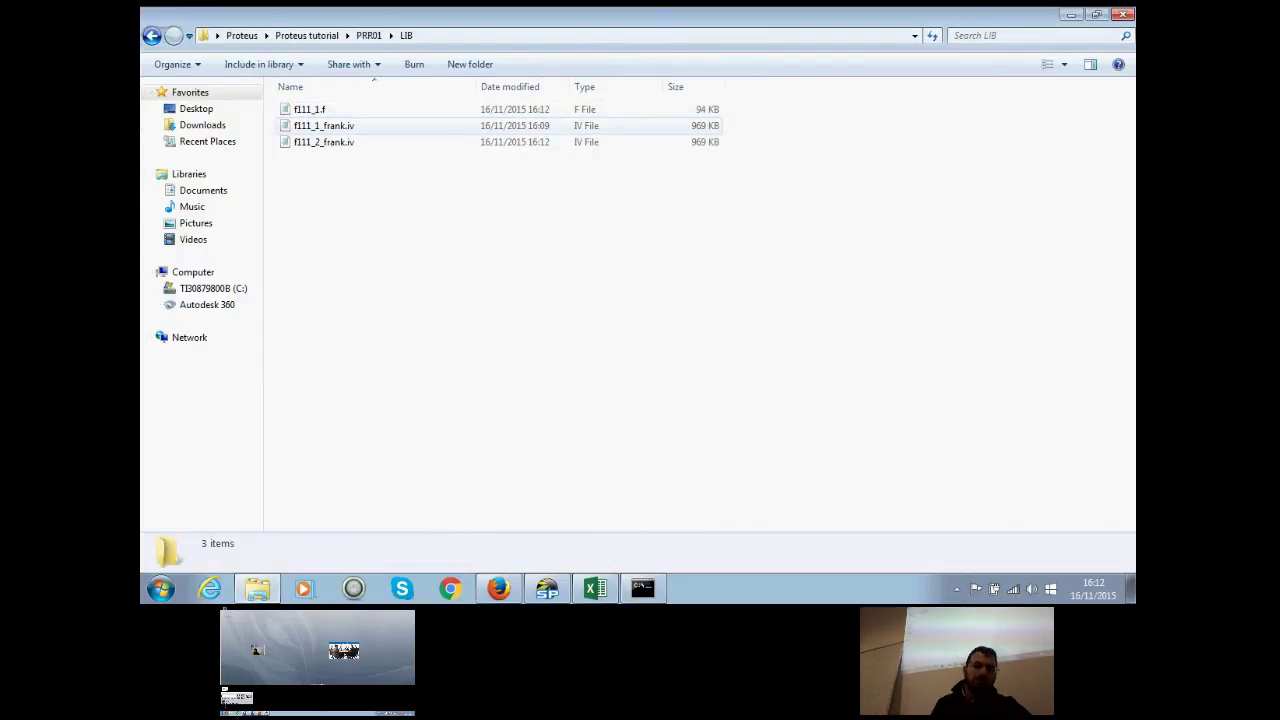
double_click(310, 109)
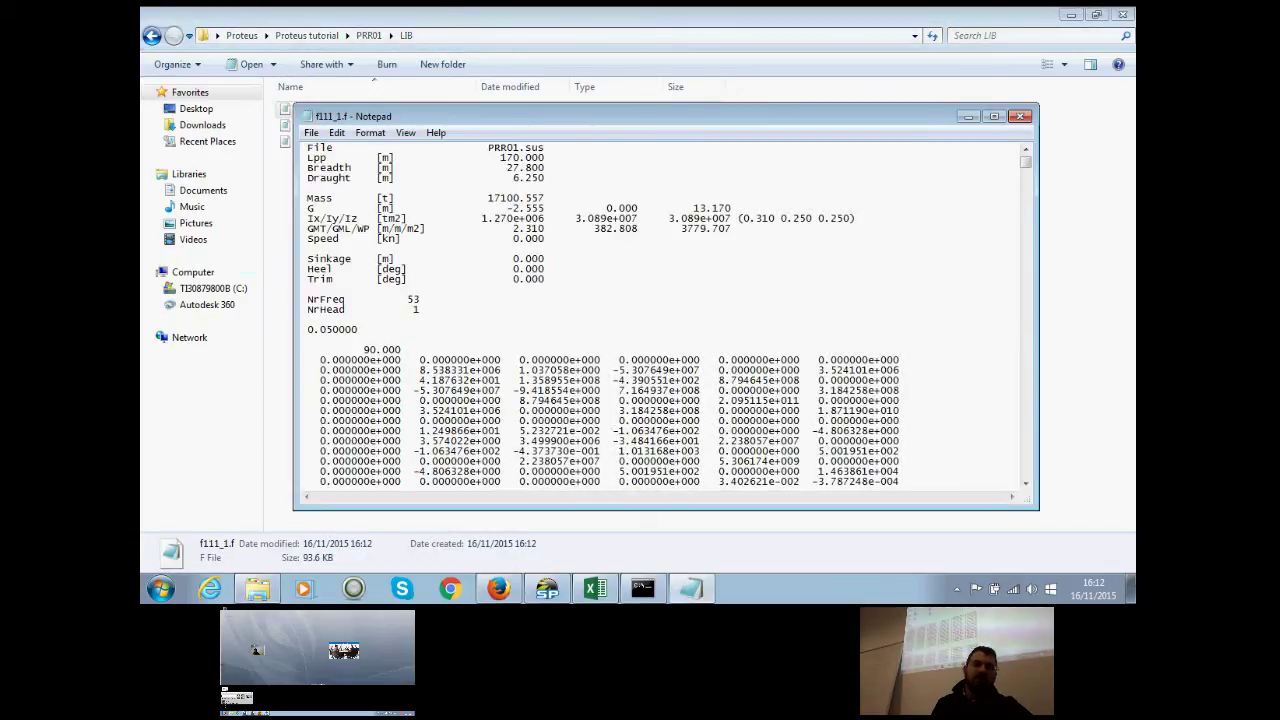
key("super+Up")
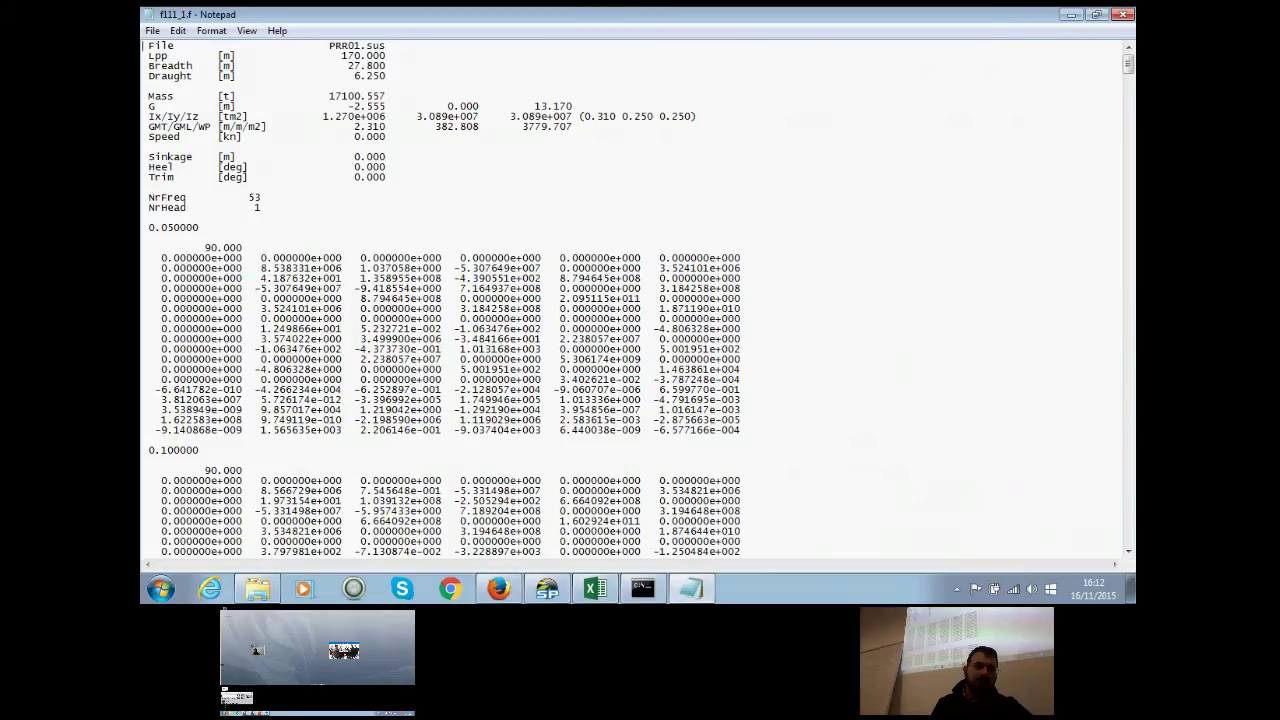
Step: Examine the successive coefficient blocks listed in f111_1.f for frequency 0.050000 at the 90-degree heading
left_click_drag(161, 258, 737, 430)
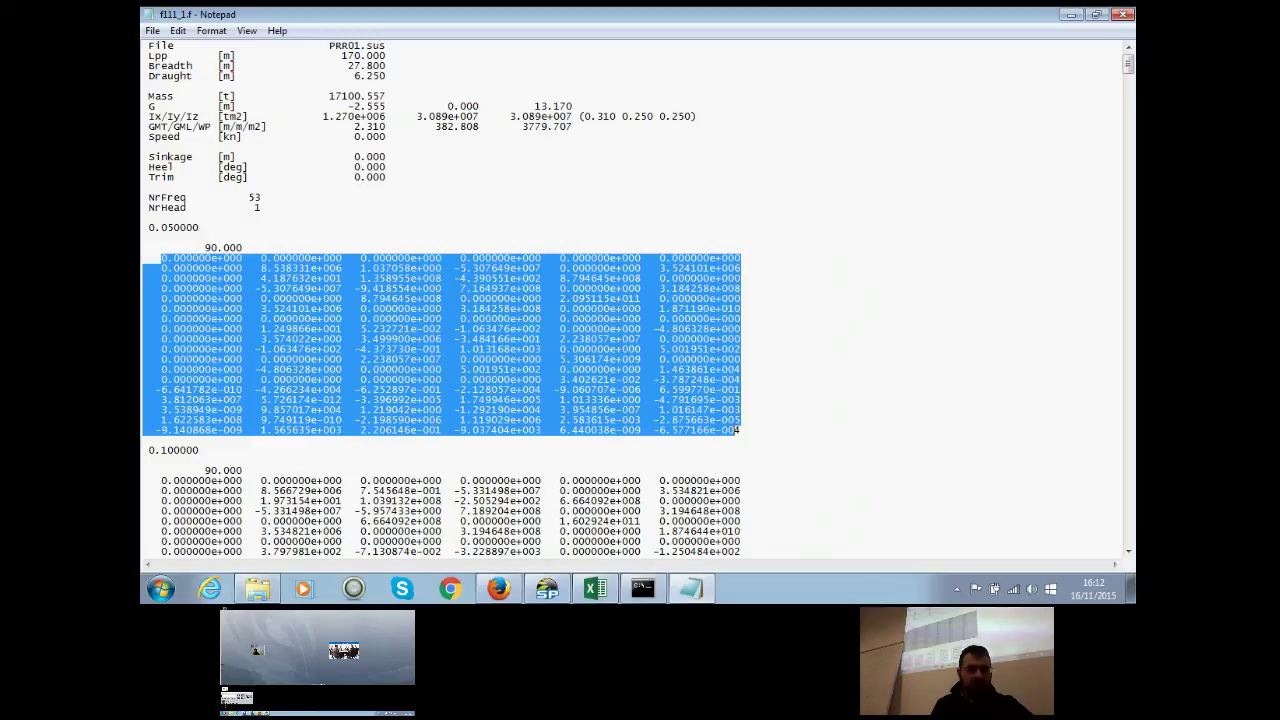
left_click_drag(737, 430, 740, 310)
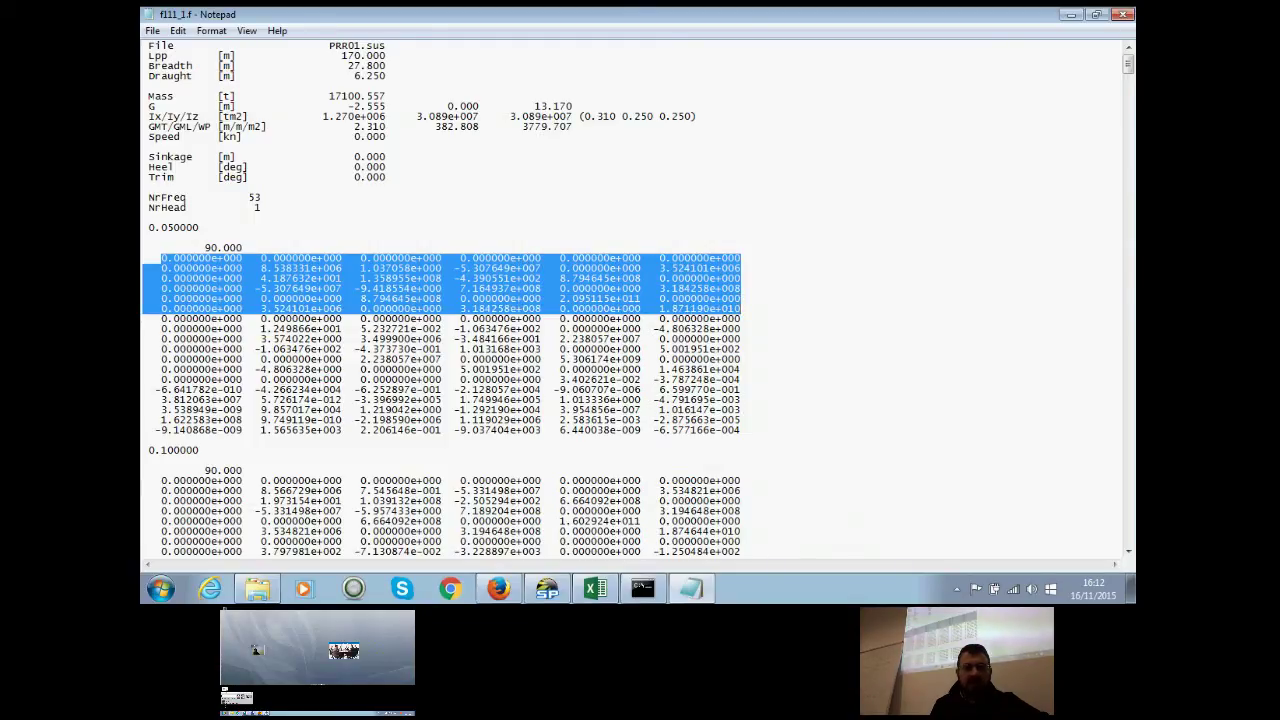
left_click_drag(740, 319, 737, 380)
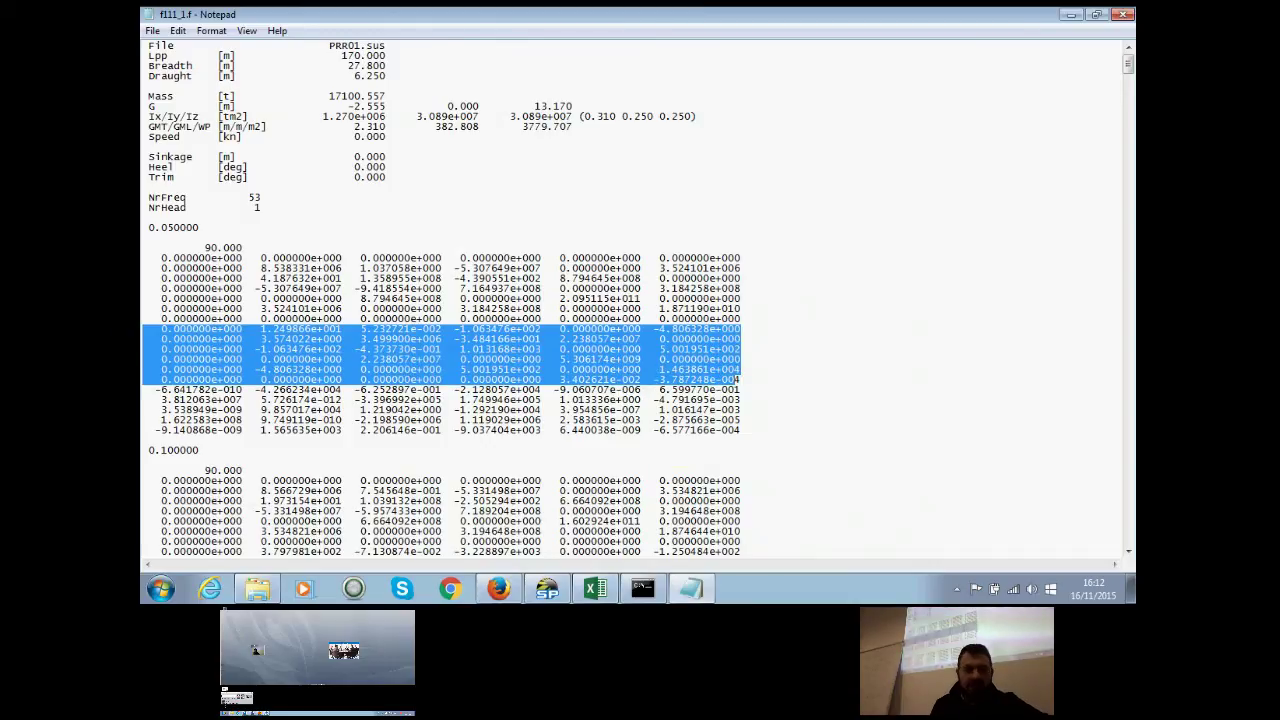
left_click_drag(741, 431, 657, 370)
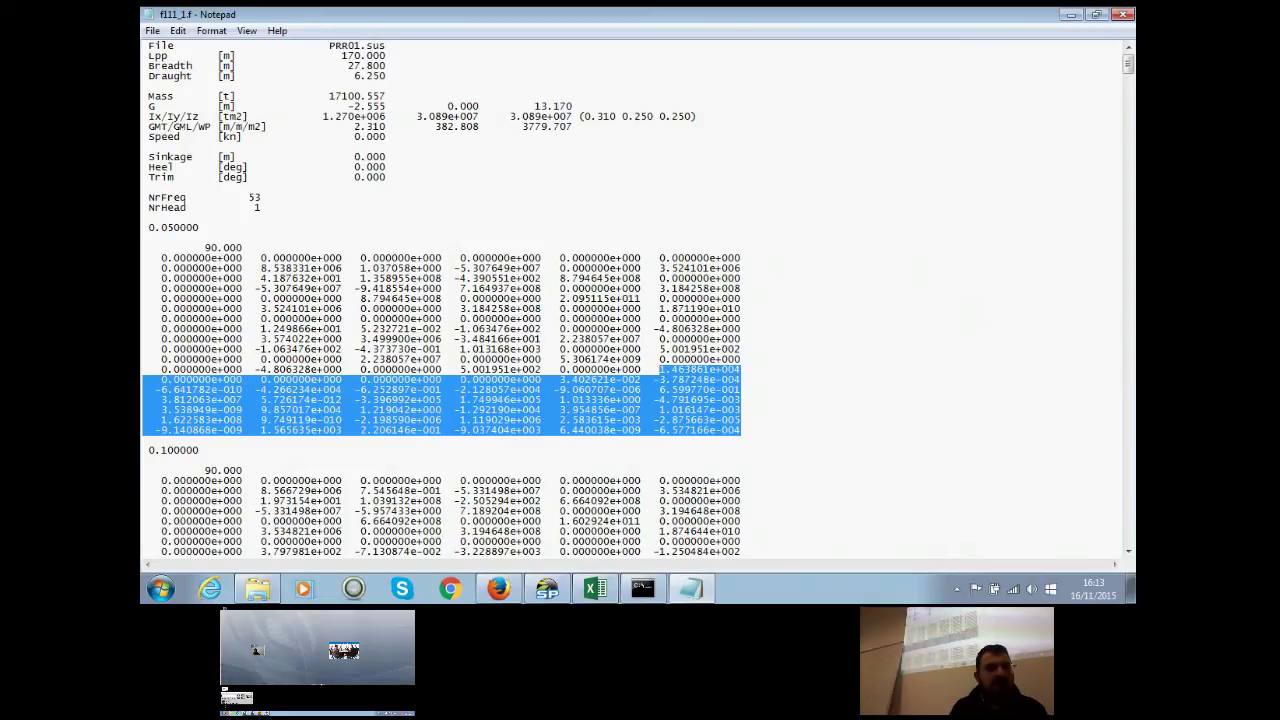
Step: Look through the remaining frequency blocks of f111_1.f up to the higher frequencies and close the file
left_click_drag(155, 228, 193, 228)
left_click_drag(249, 197, 261, 197)
left_click_drag(161, 228, 199, 228)
left_click(199, 228)
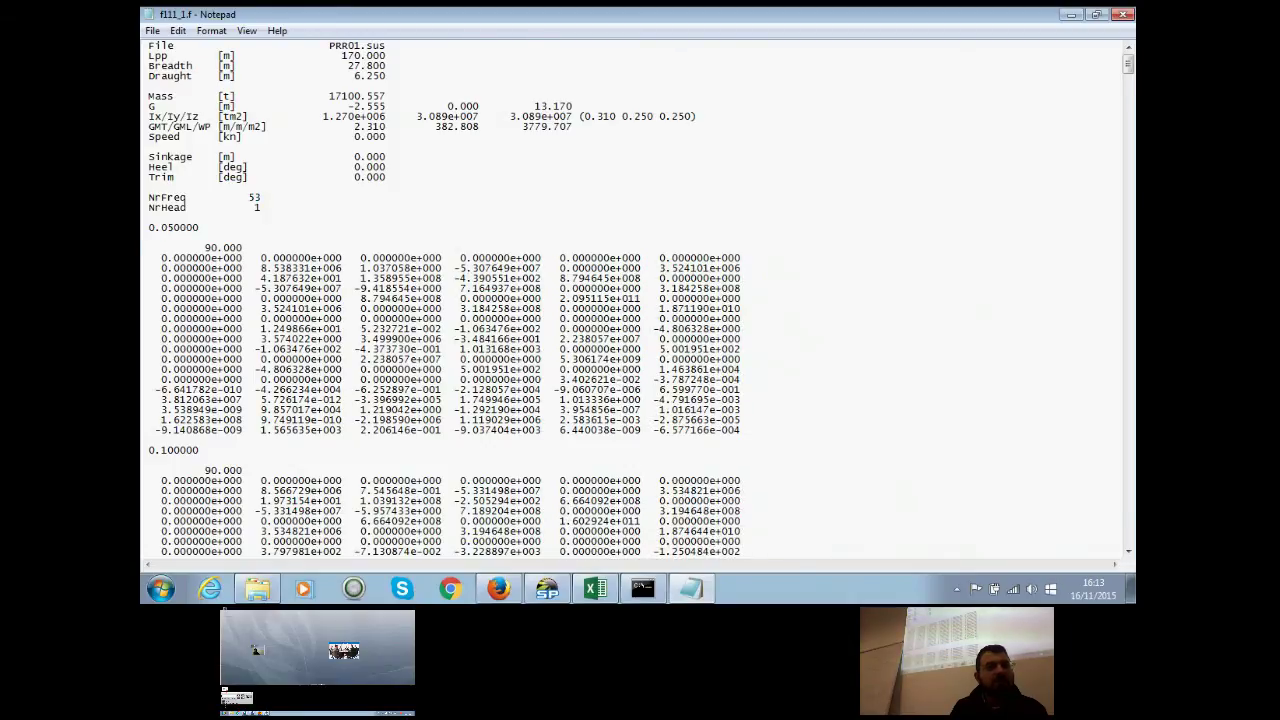
scroll(640, 300, "down", 20)
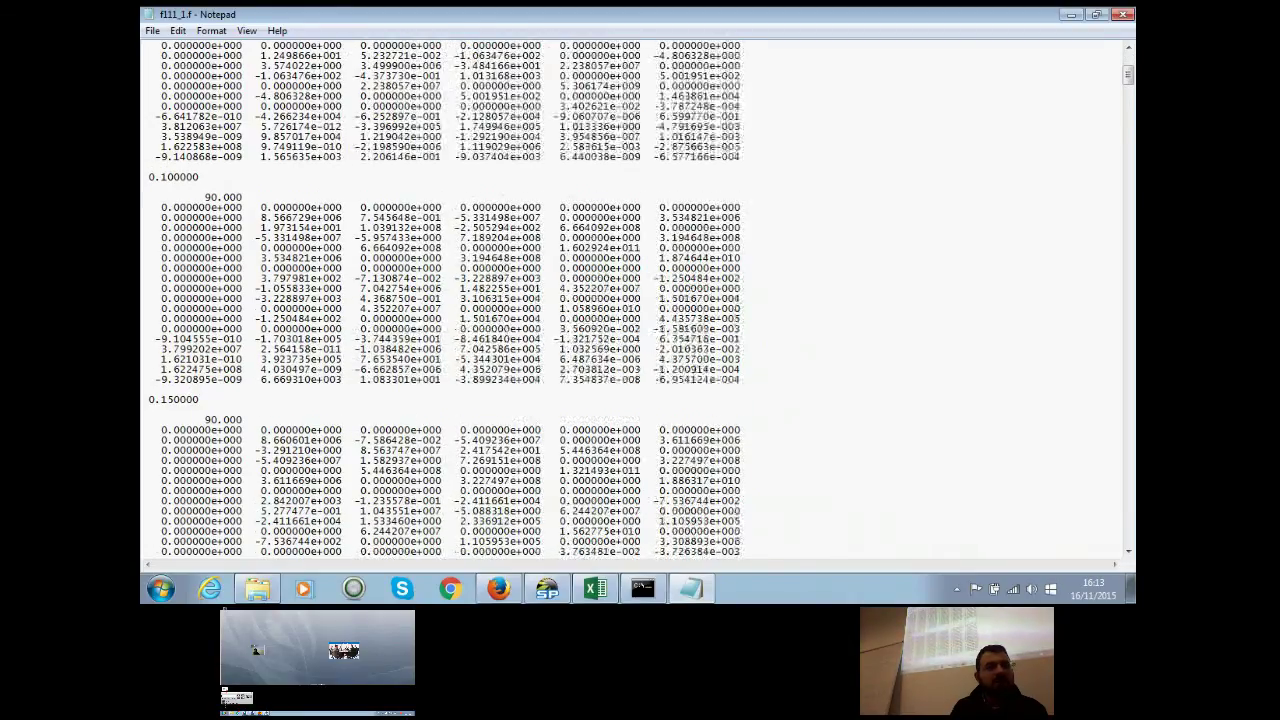
scroll(640, 300, "down", 20)
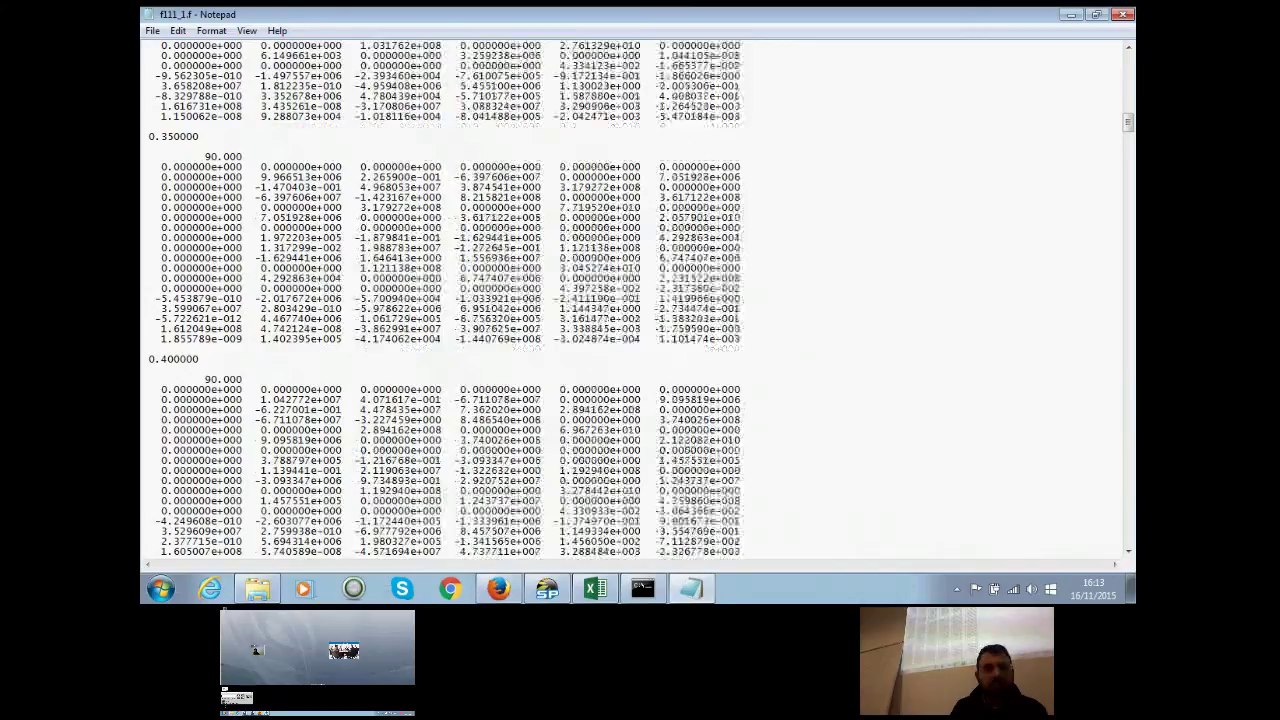
scroll(640, 300, "down", 20)
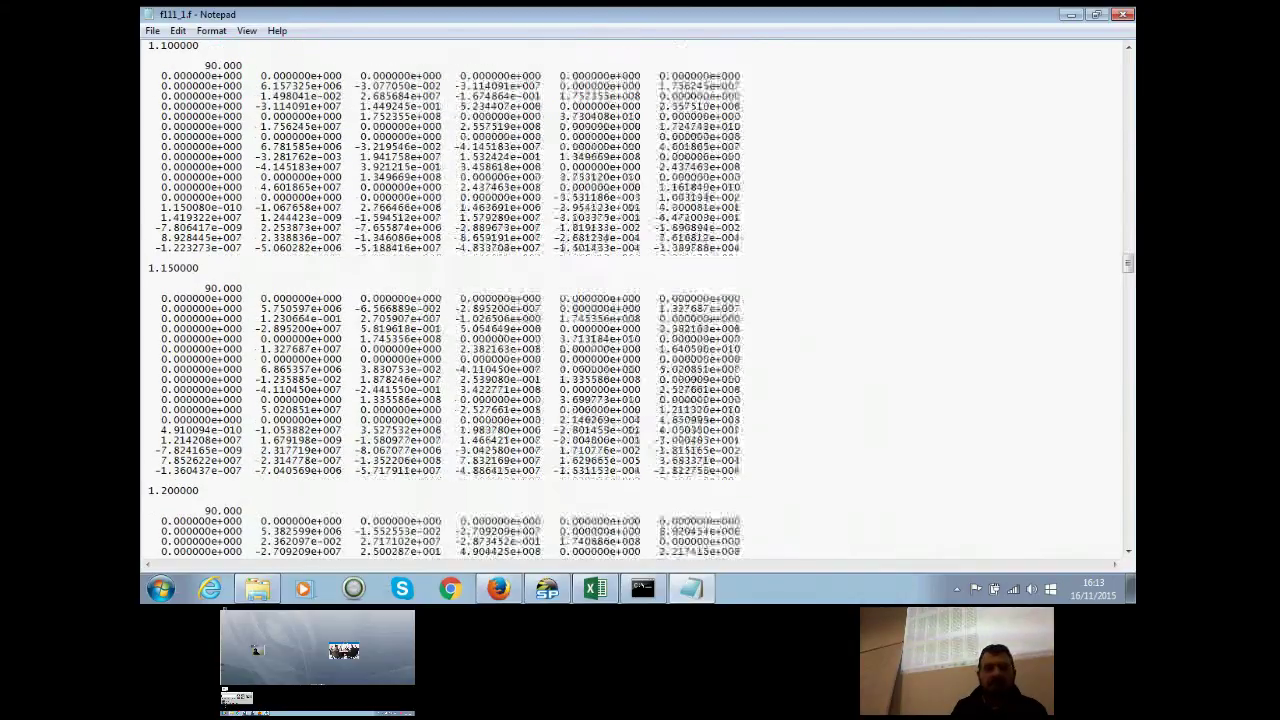
scroll(640, 300, "down", 20)
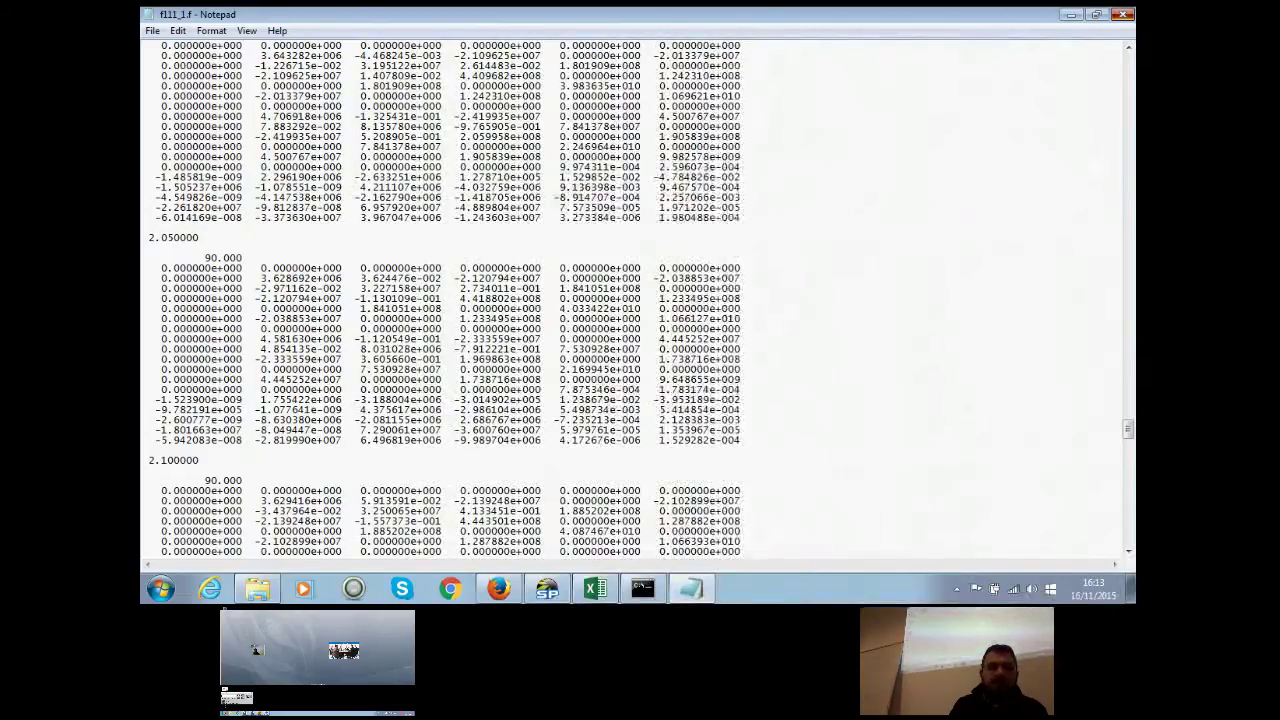
key("alt+F4")
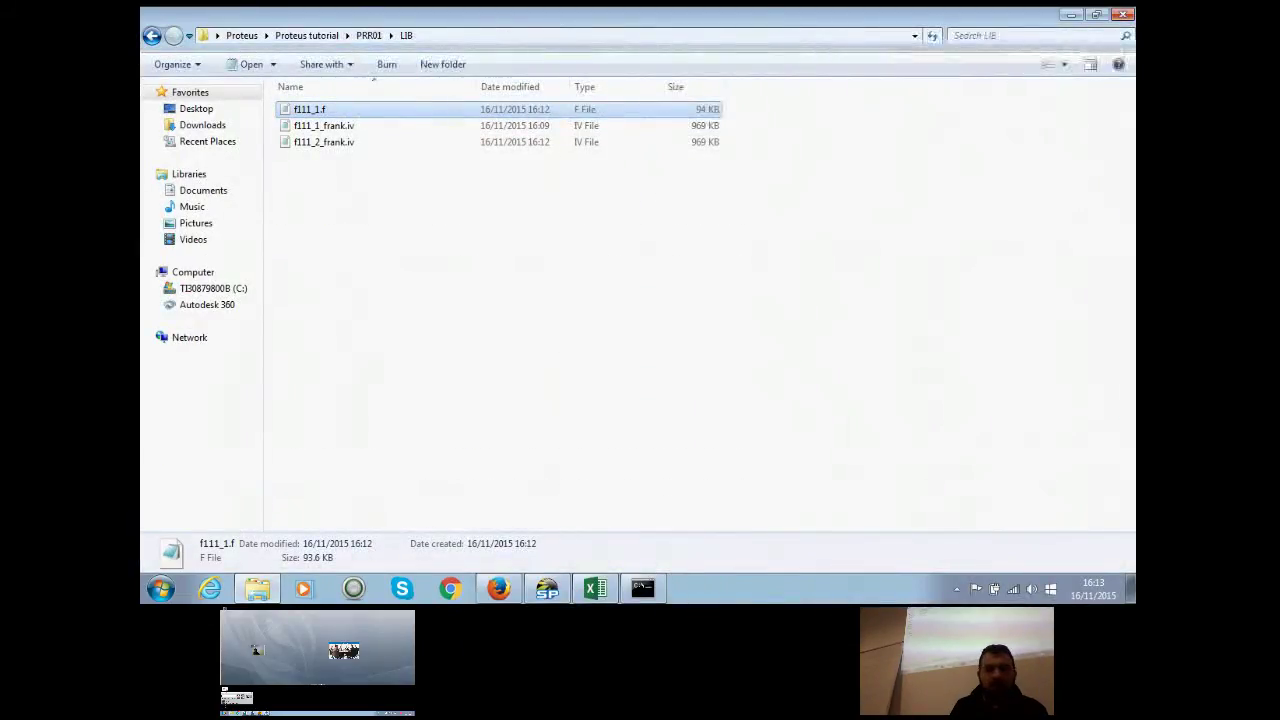
Step: Check the progress of the running database calculation, and look through the geometry listing in f111_1_frank.iv
left_click(643, 588)
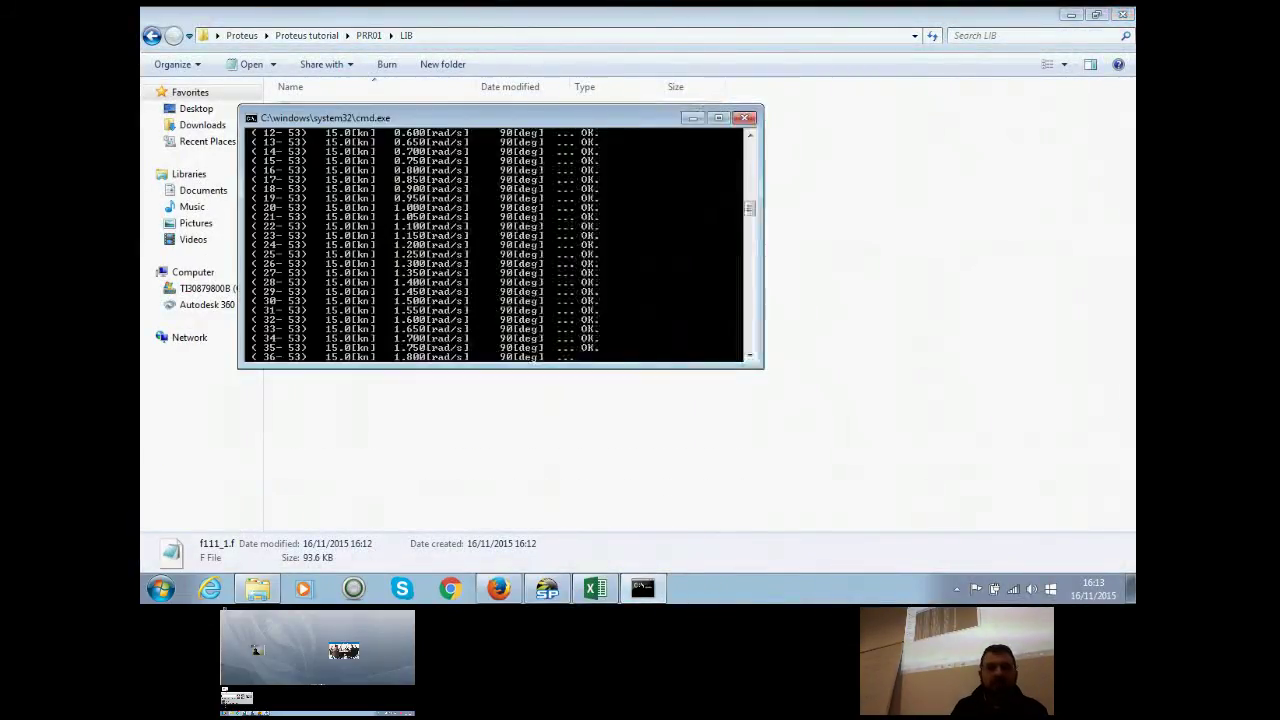
left_click(820, 290)
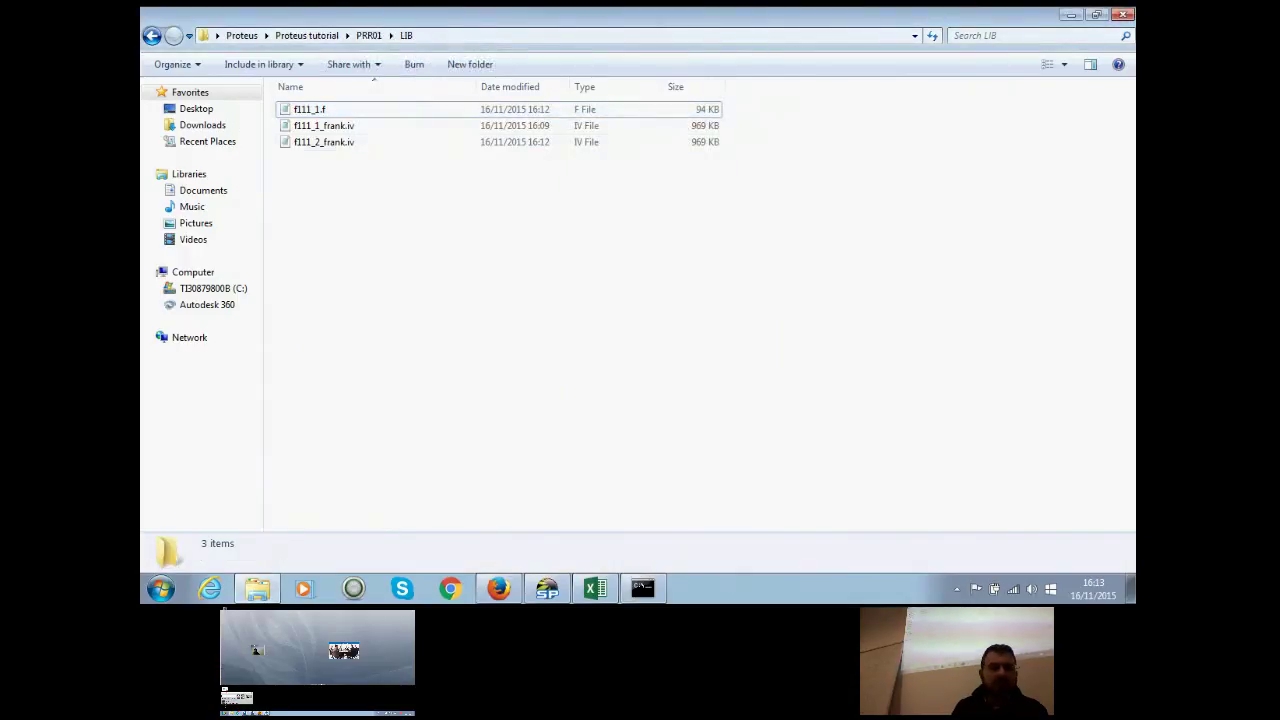
key("Down")
key("Return")
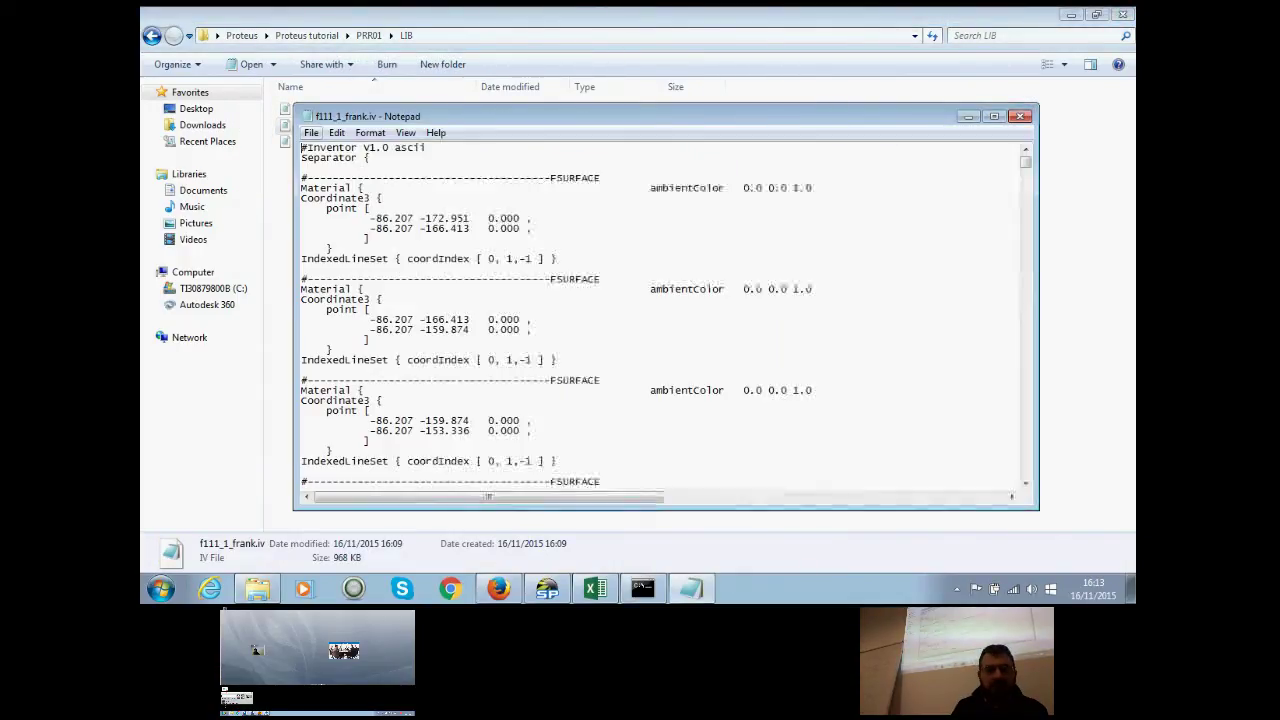
scroll(660, 315, "down", 20)
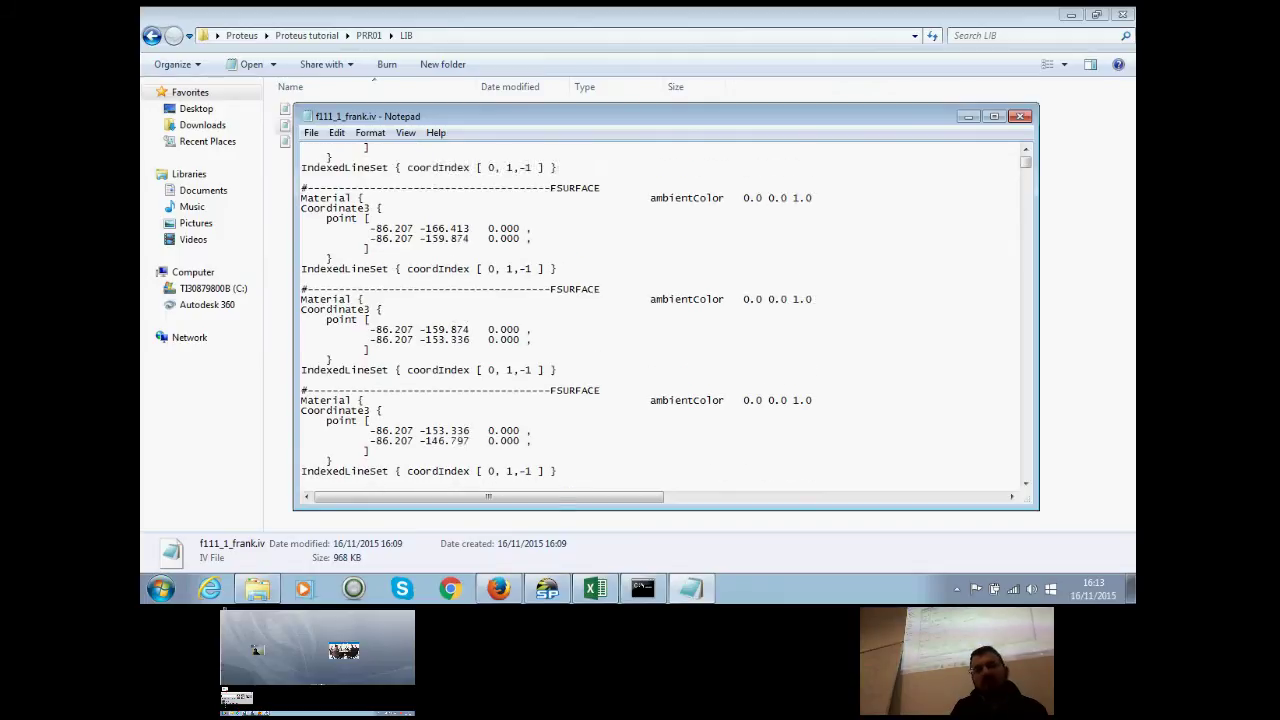
scroll(660, 320, "down", 1)
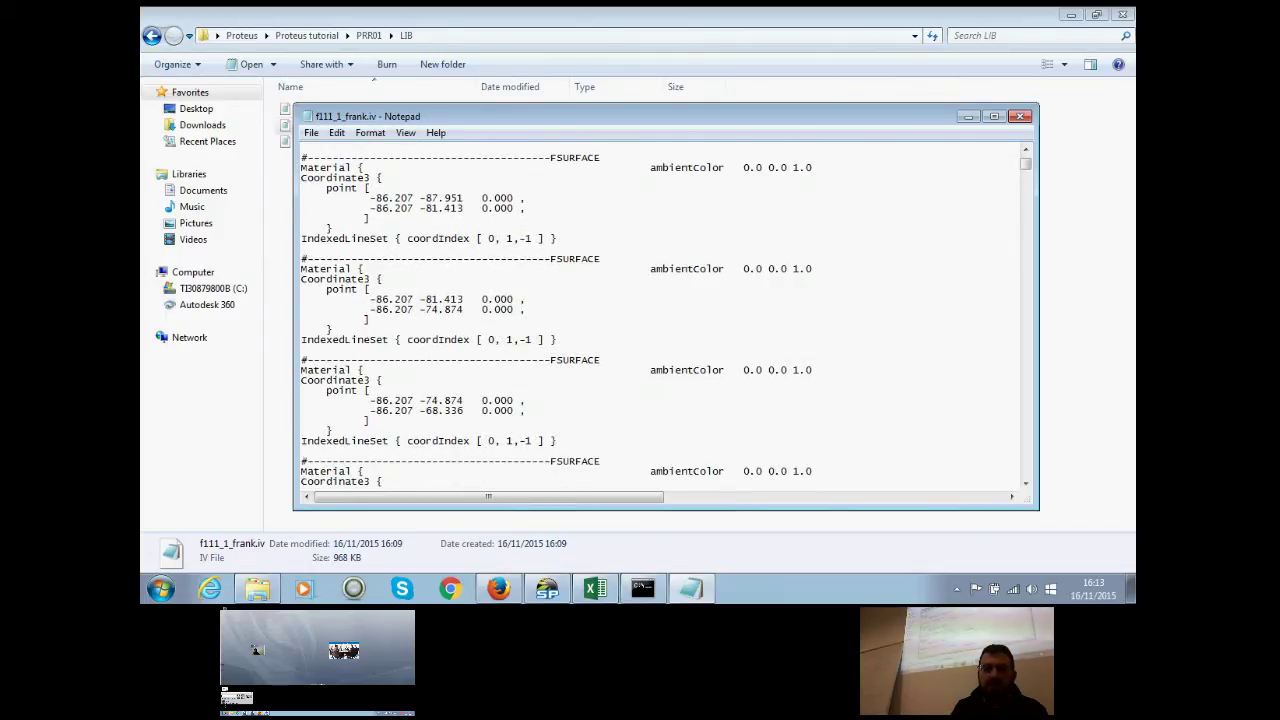
key("alt+F4")
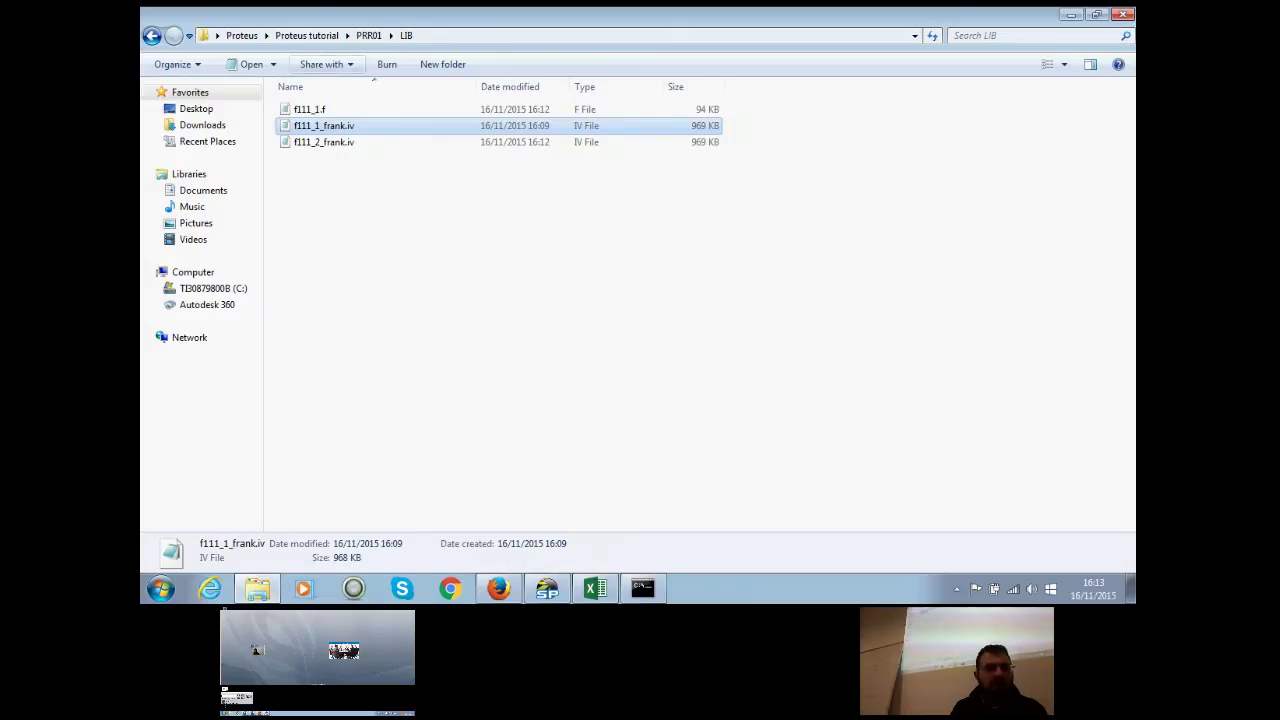
Step: Open PRR01.r from the PRR01 folder and set the damage on/off value in the DAMAGE line to 1
key("BackSpace")
key("Escape")
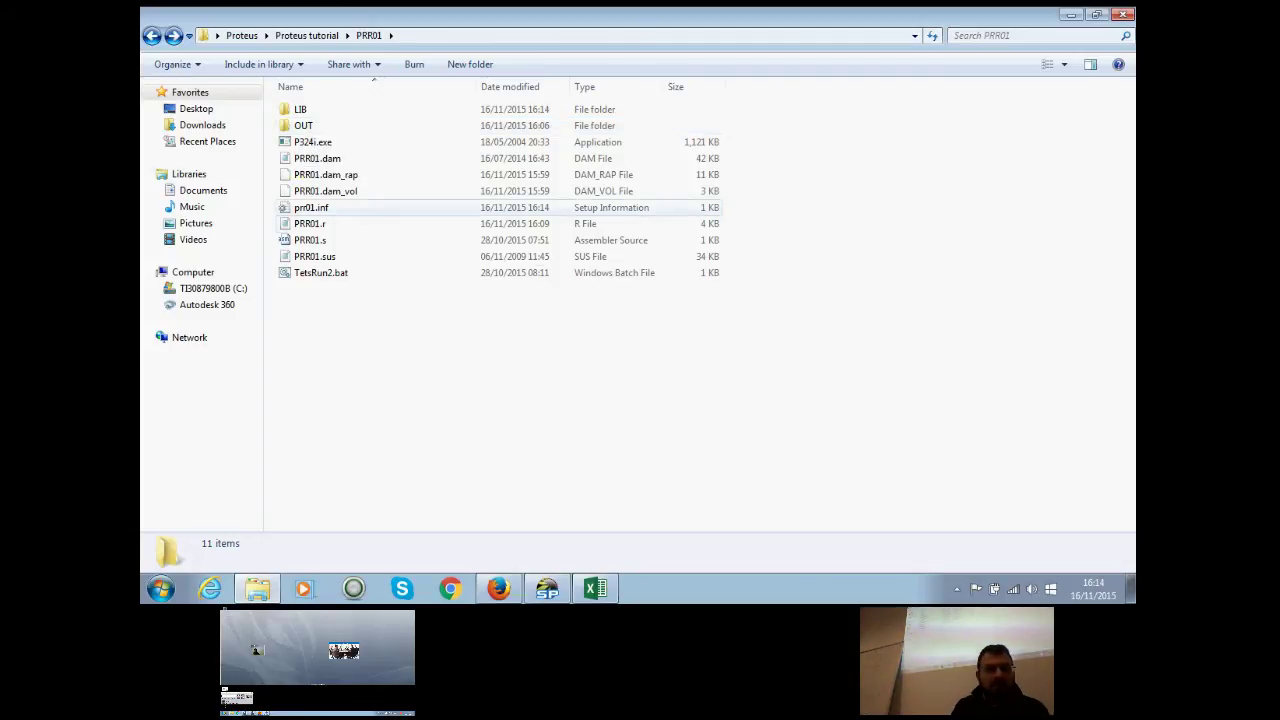
double_click(310, 223)
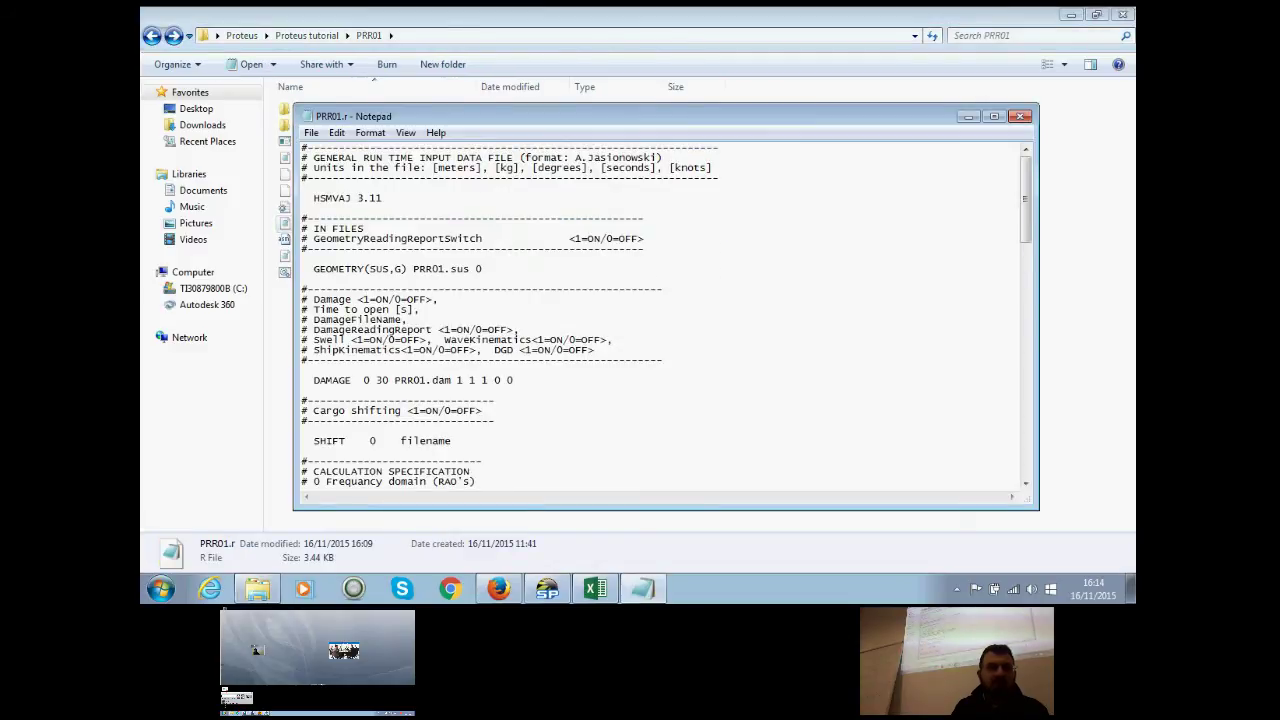
scroll(665, 320, "down", 1)
scroll(665, 320, "up", 1)
scroll(665, 320, "down", 1)
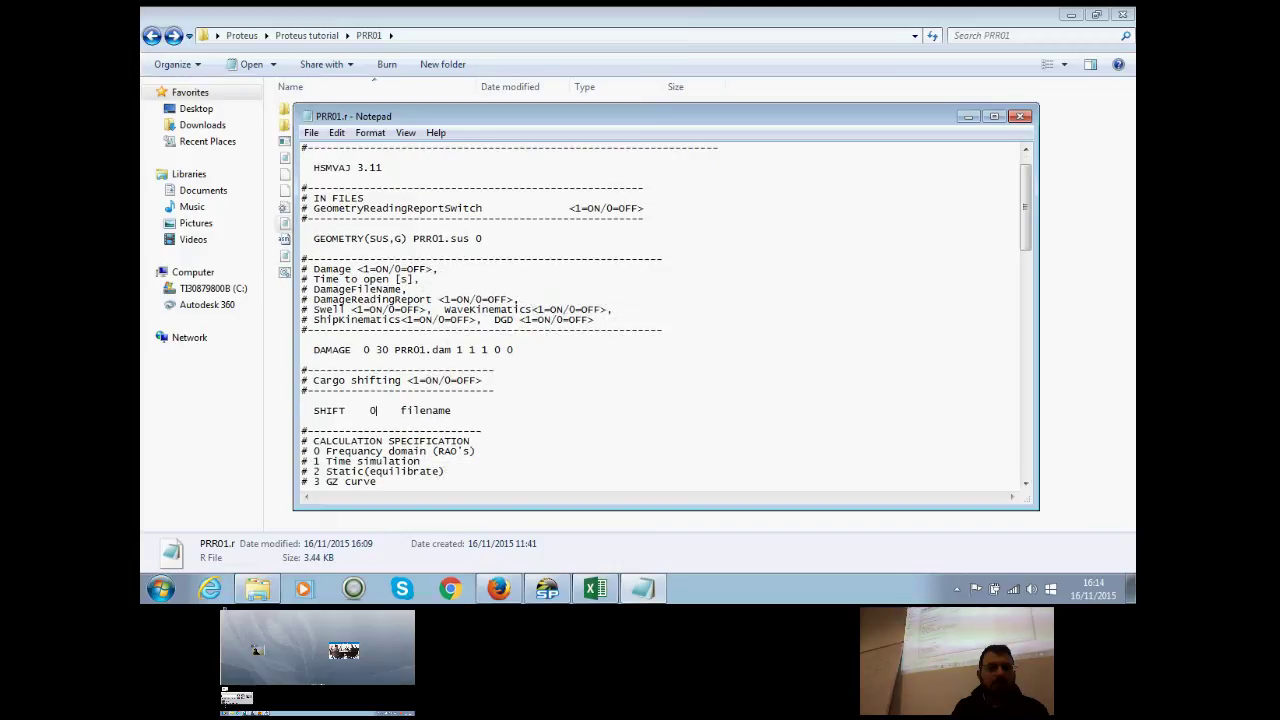
double_click(366, 350)
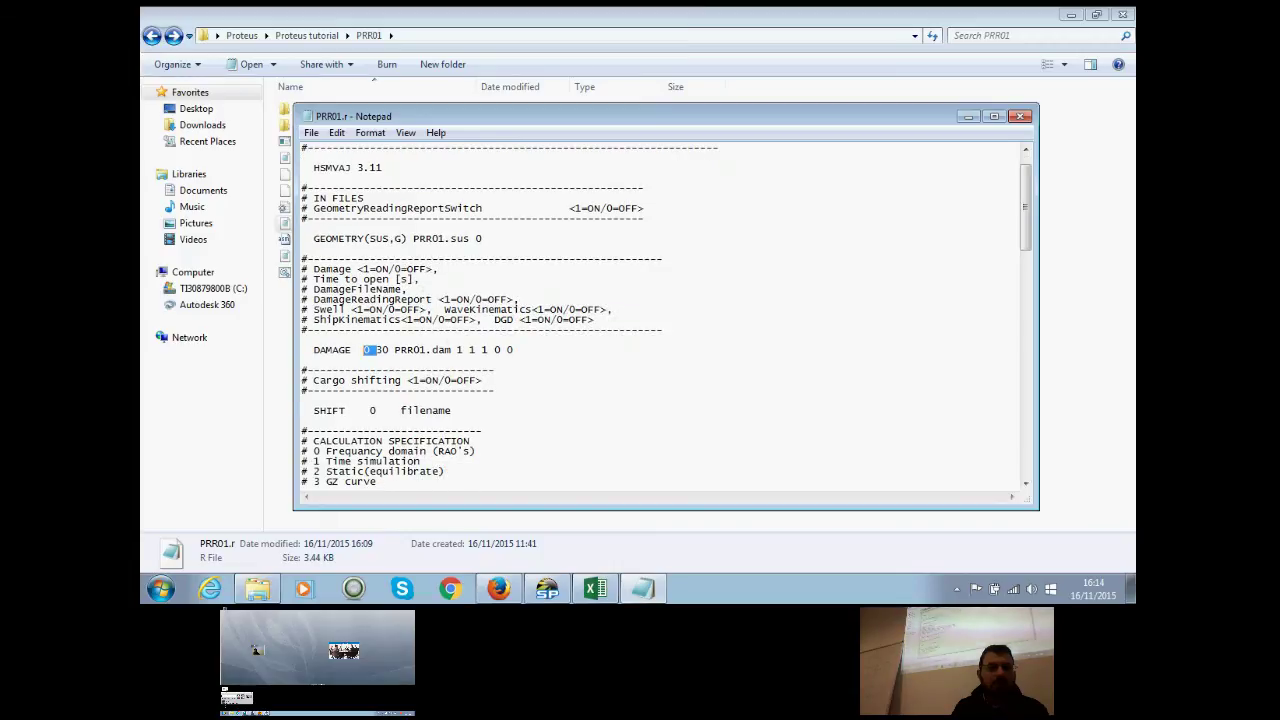
type("1")
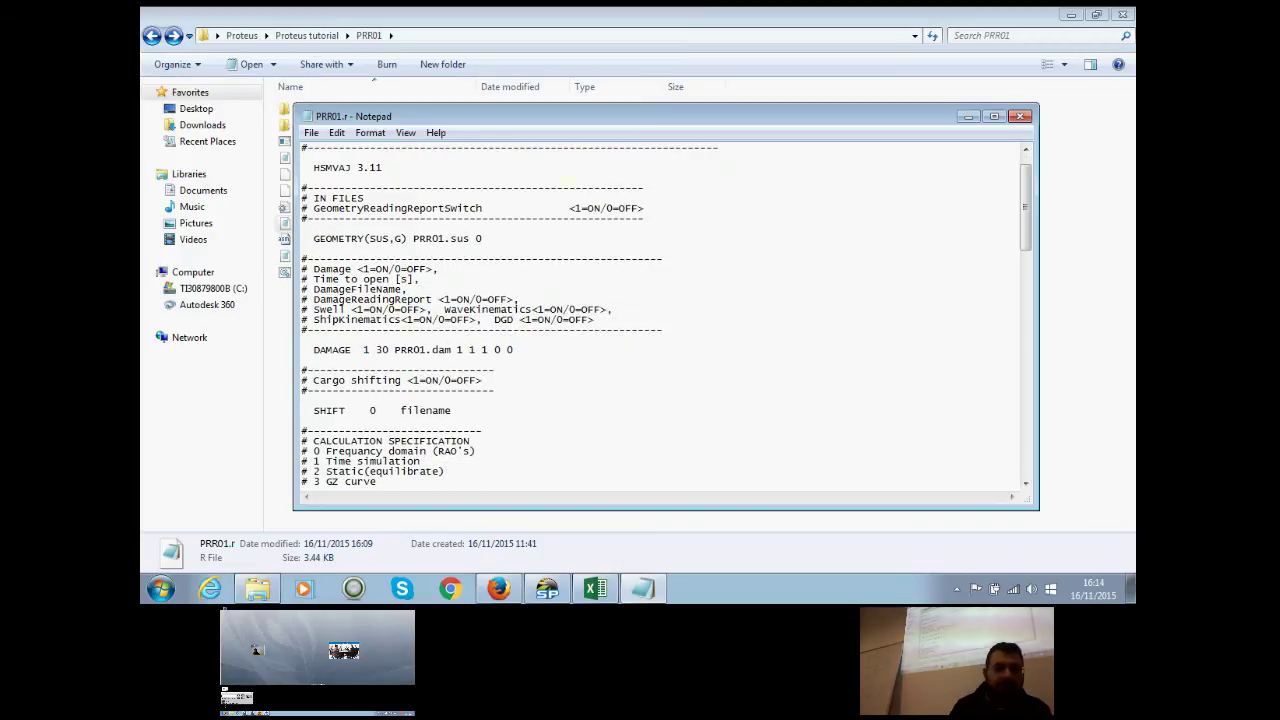
Step: Set SWITCH to 1 in the calculation specification to select the time simulation
scroll(665, 315, "down", 4)
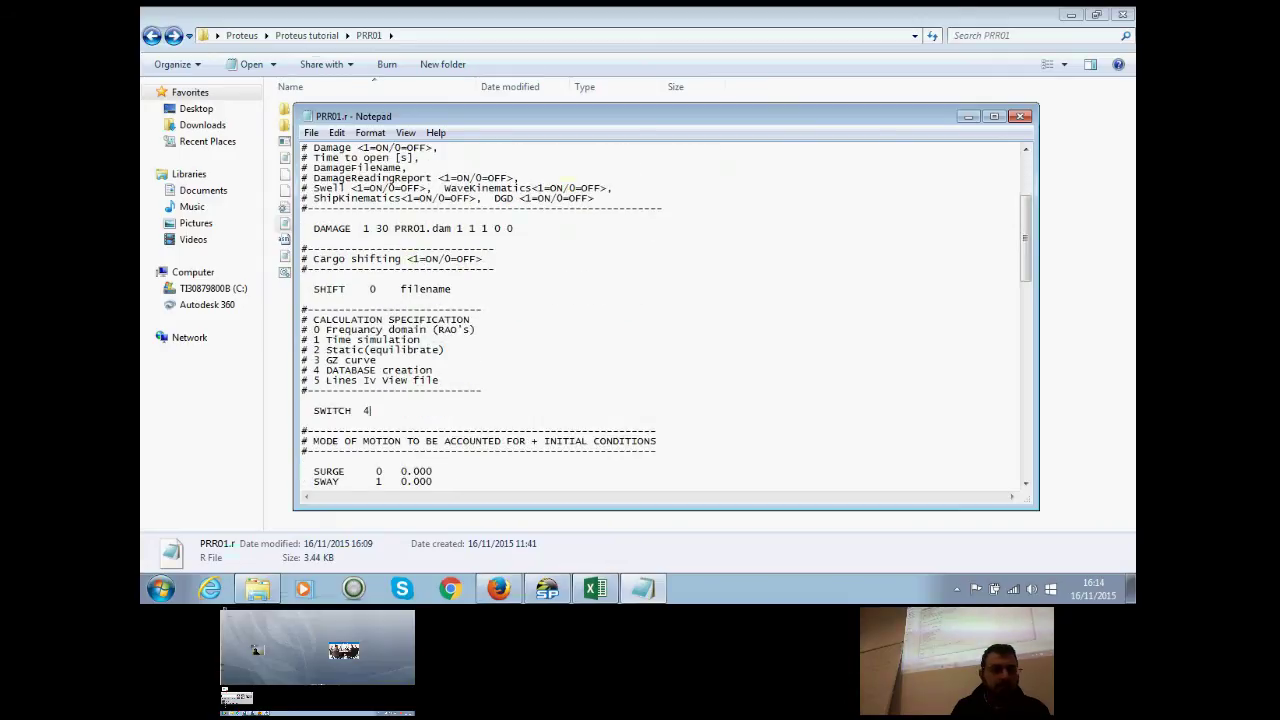
left_click(371, 410)
key("BackSpace")
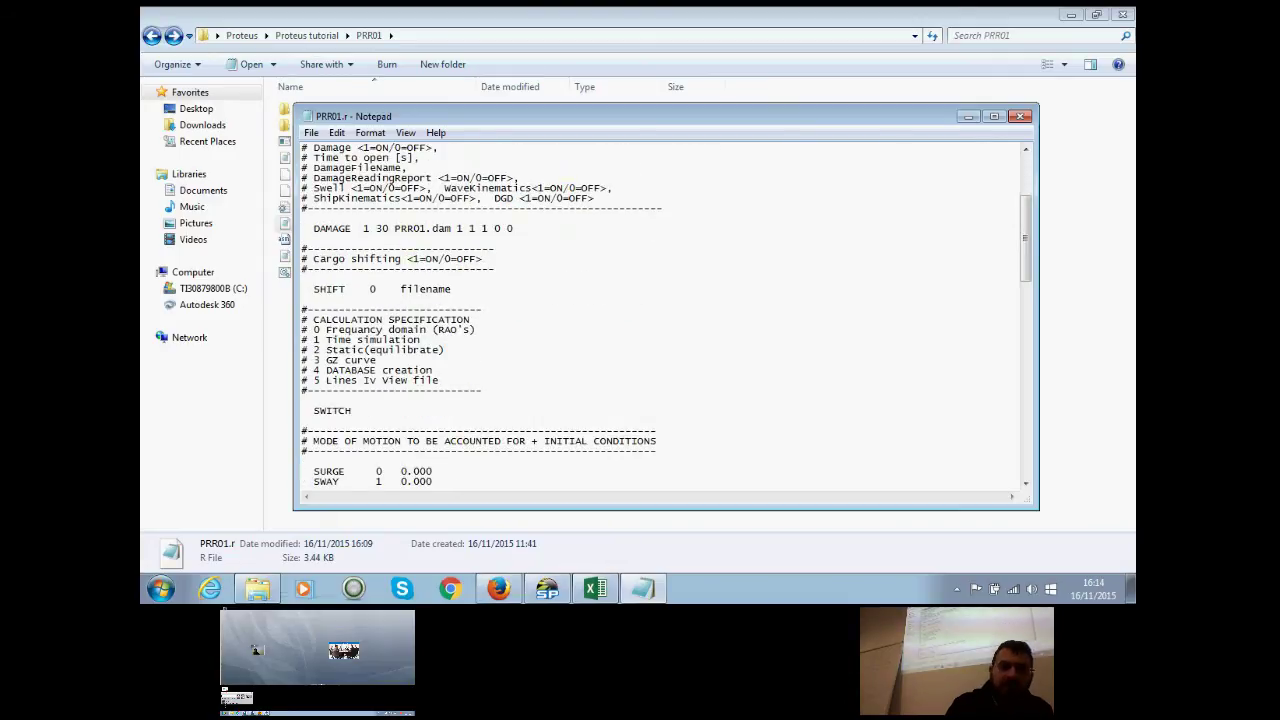
type("1")
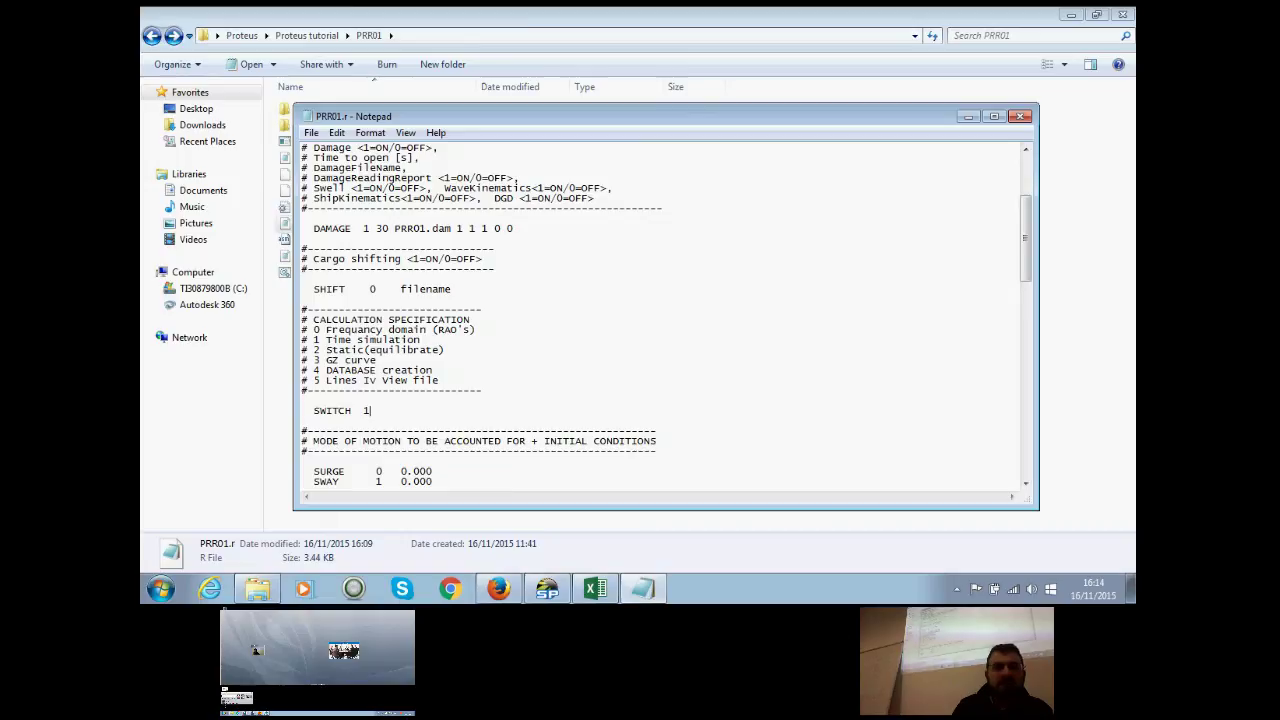
Step: Review the TIME DOMAIN settings, including TMAX, and the time to open in the DAMAGE line of PRR01.r
scroll(660, 320, "down", 10)
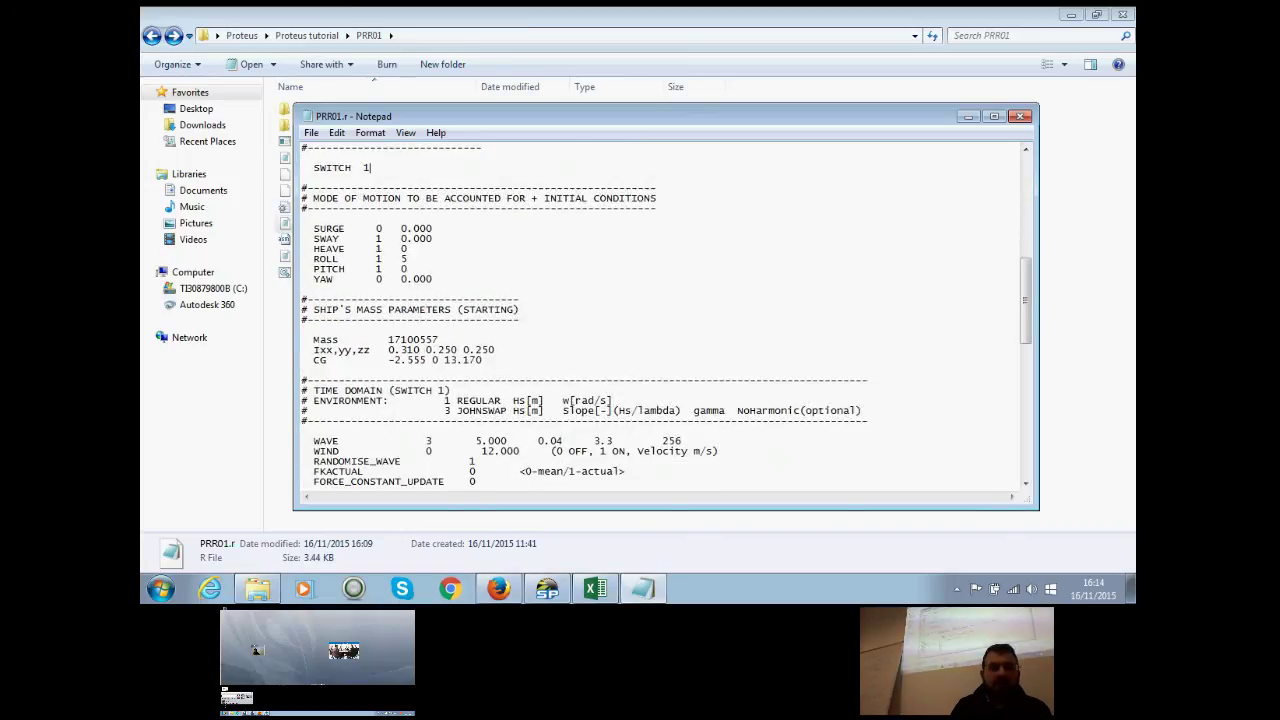
scroll(660, 320, "down", 2)
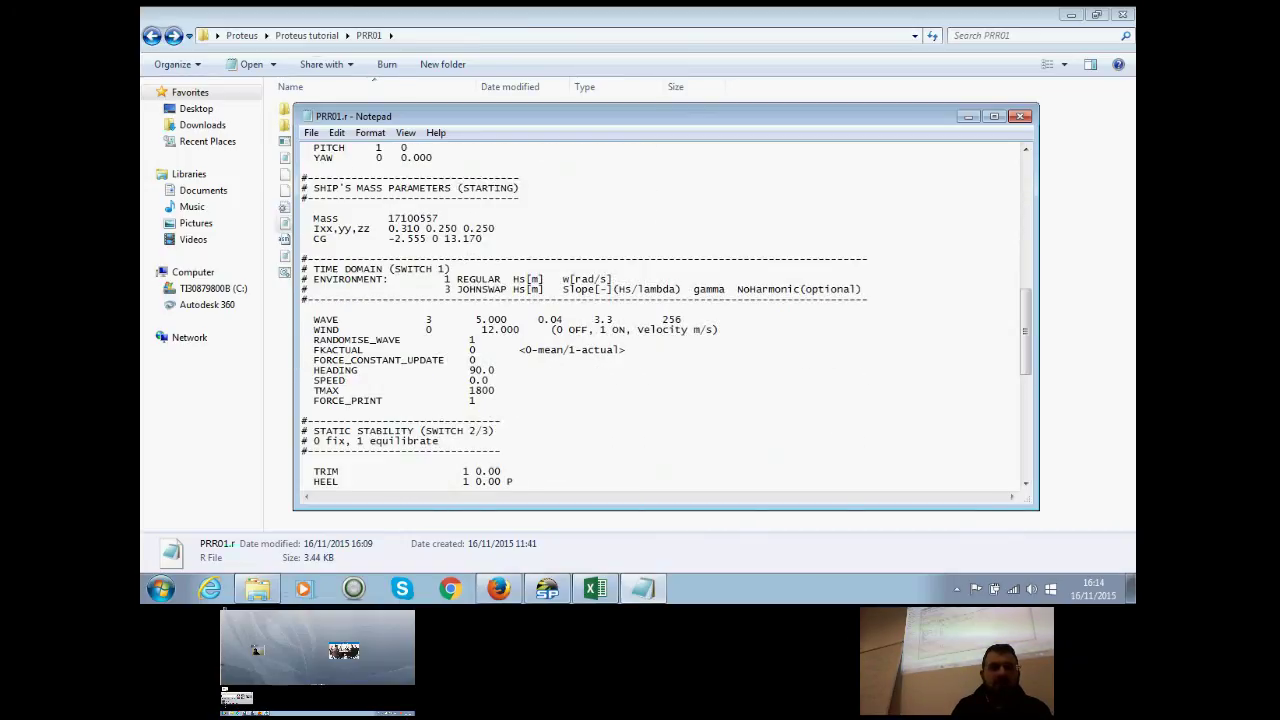
scroll(666, 315, "down", 1)
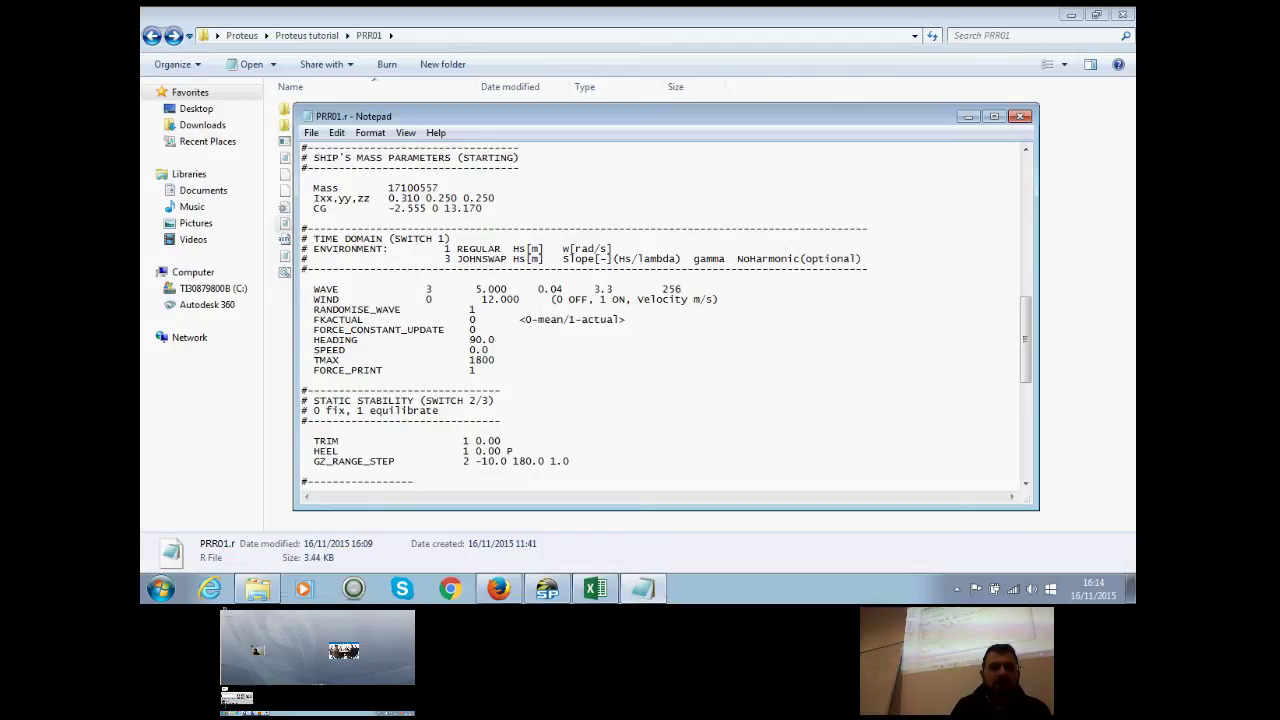
left_click_drag(496, 360, 468, 360)
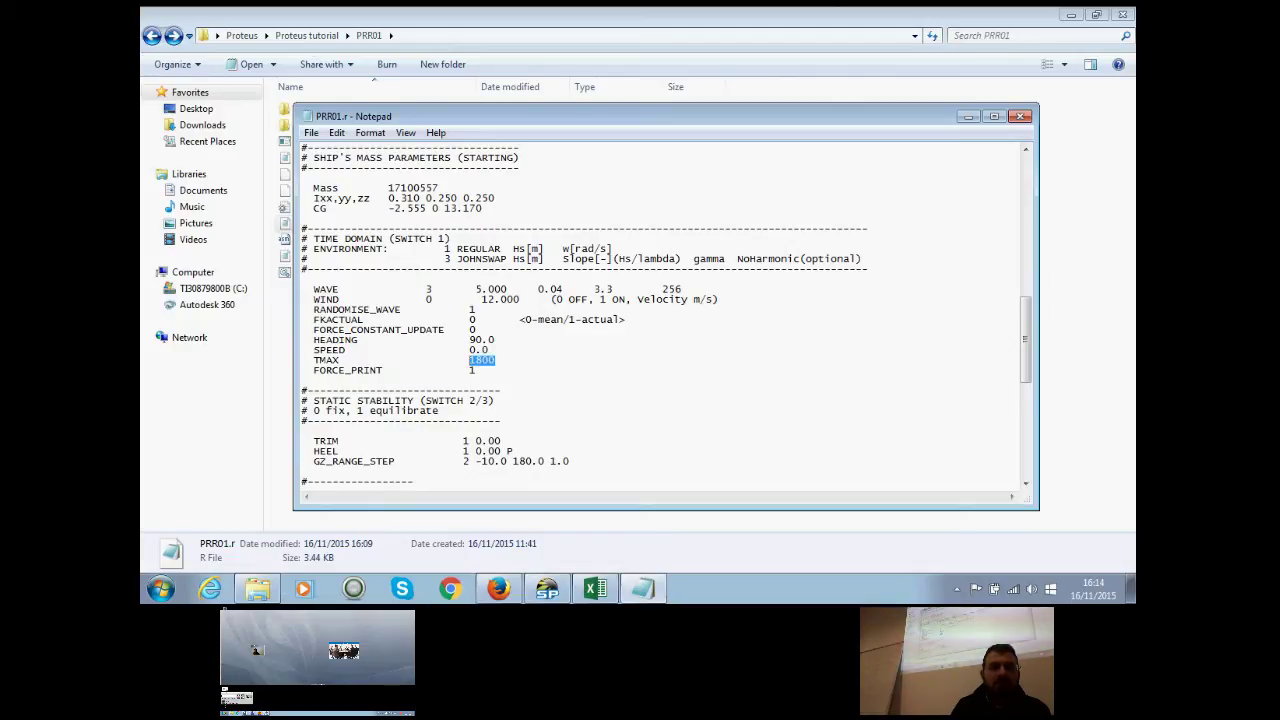
scroll(660, 320, "up", 20)
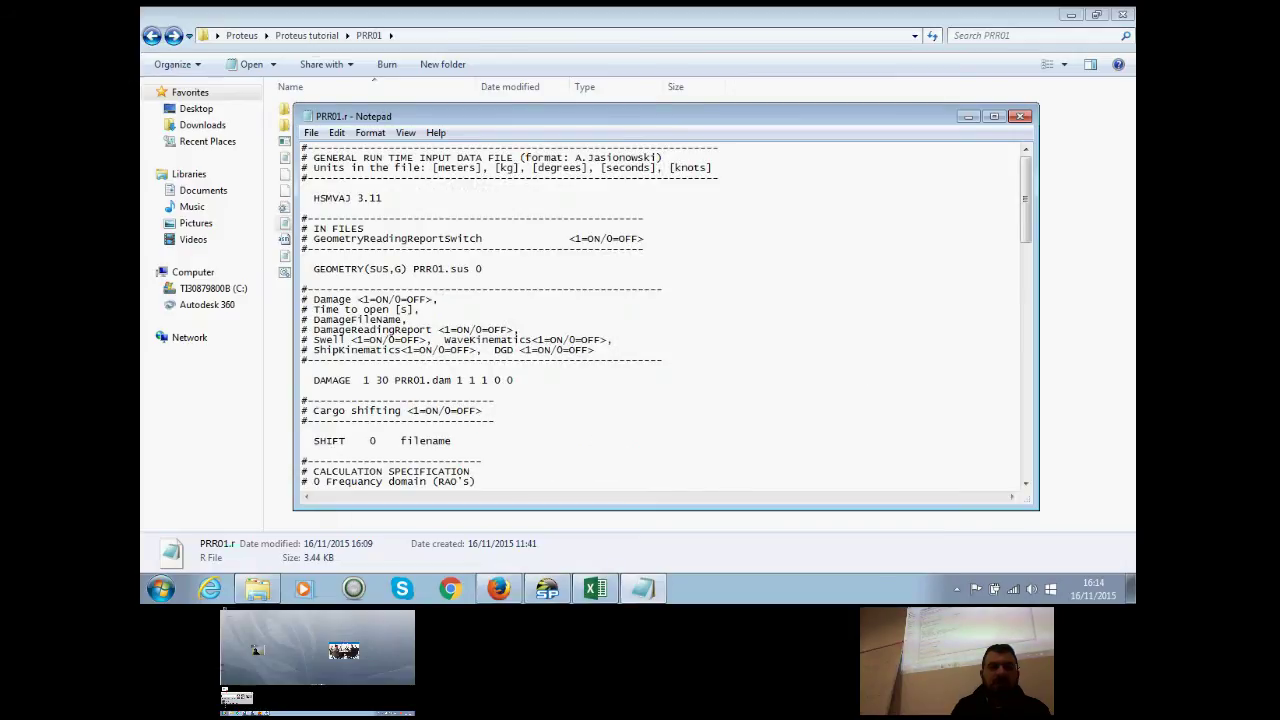
left_click_drag(376, 380, 394, 380)
left_click(302, 390)
Step: Close PRR01.r with its changes saved and run TetsRun2.bat to start the time simulation
left_click(1020, 116)
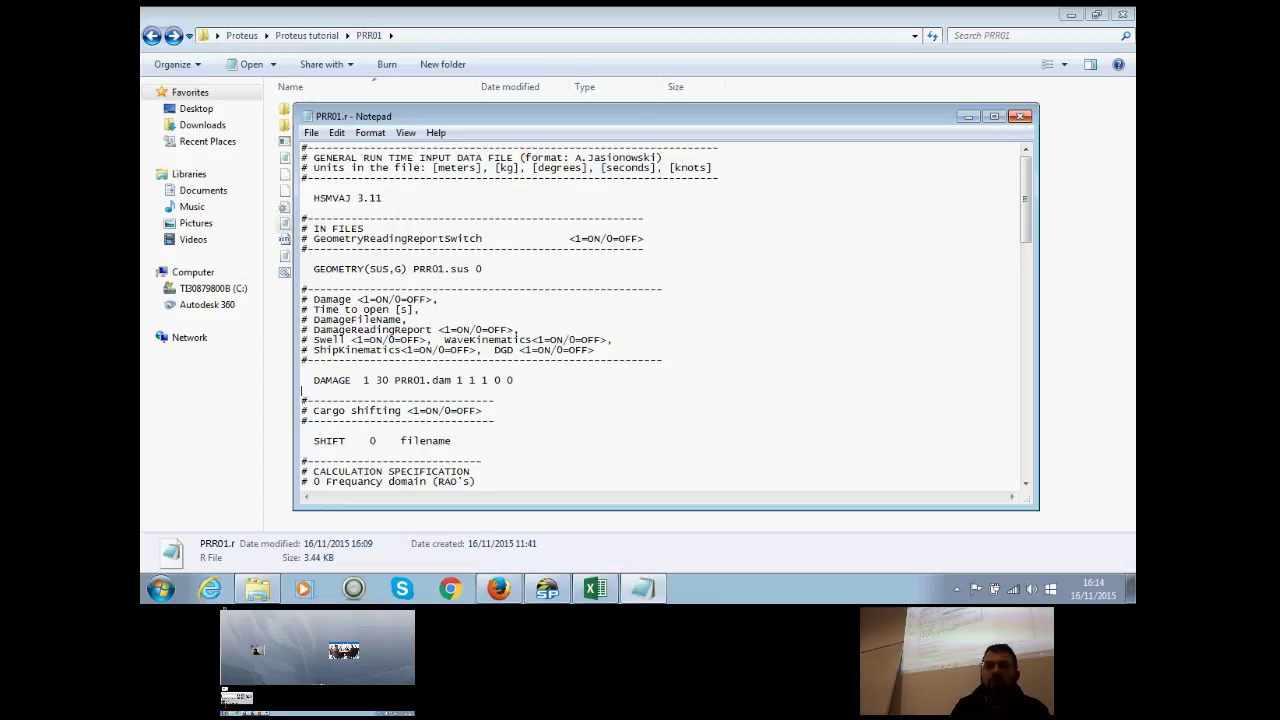
key("Return")
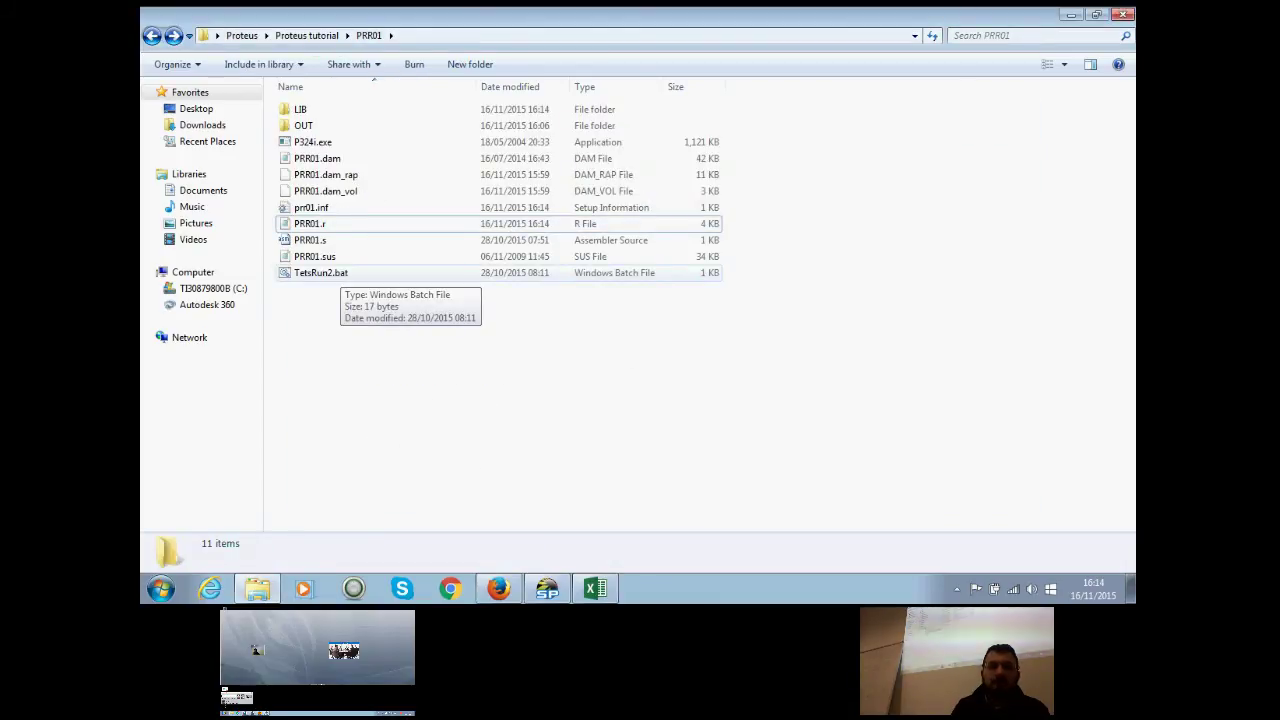
left_click(340, 272)
key("Return")
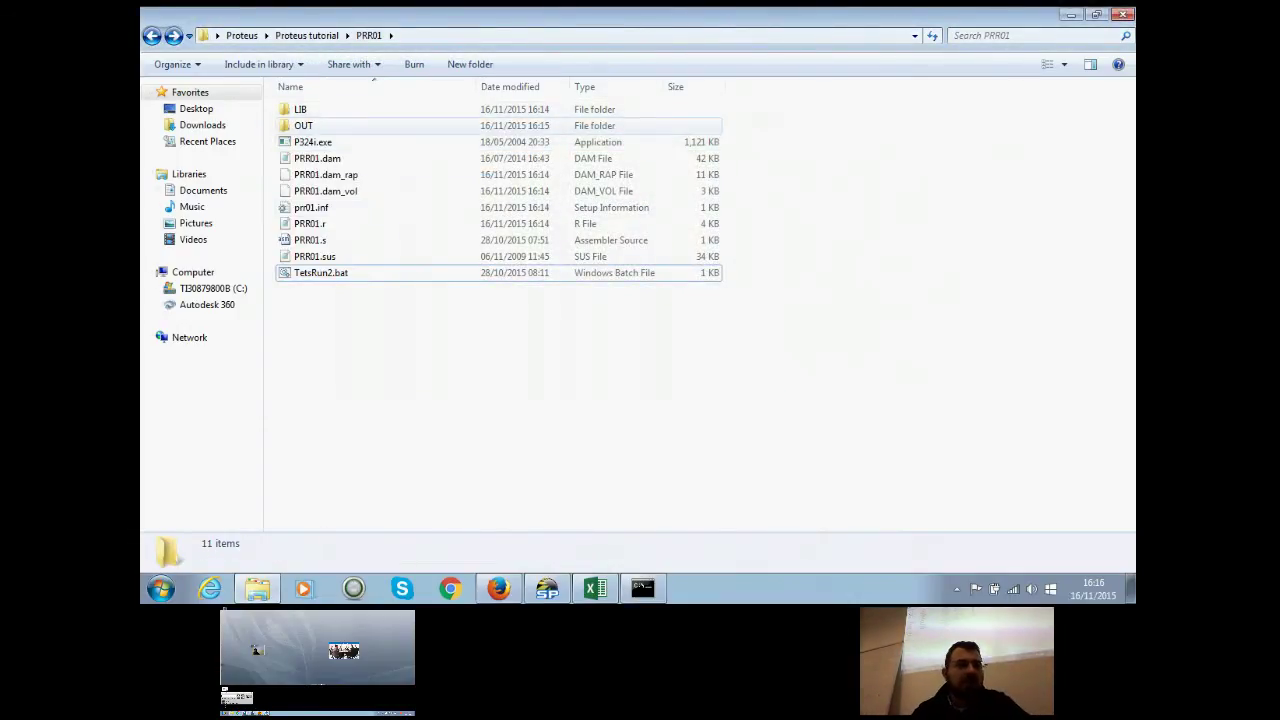
Step: Open the motion output file prr01.mot from the OUT folder and maximize its window
double_click(305, 125)
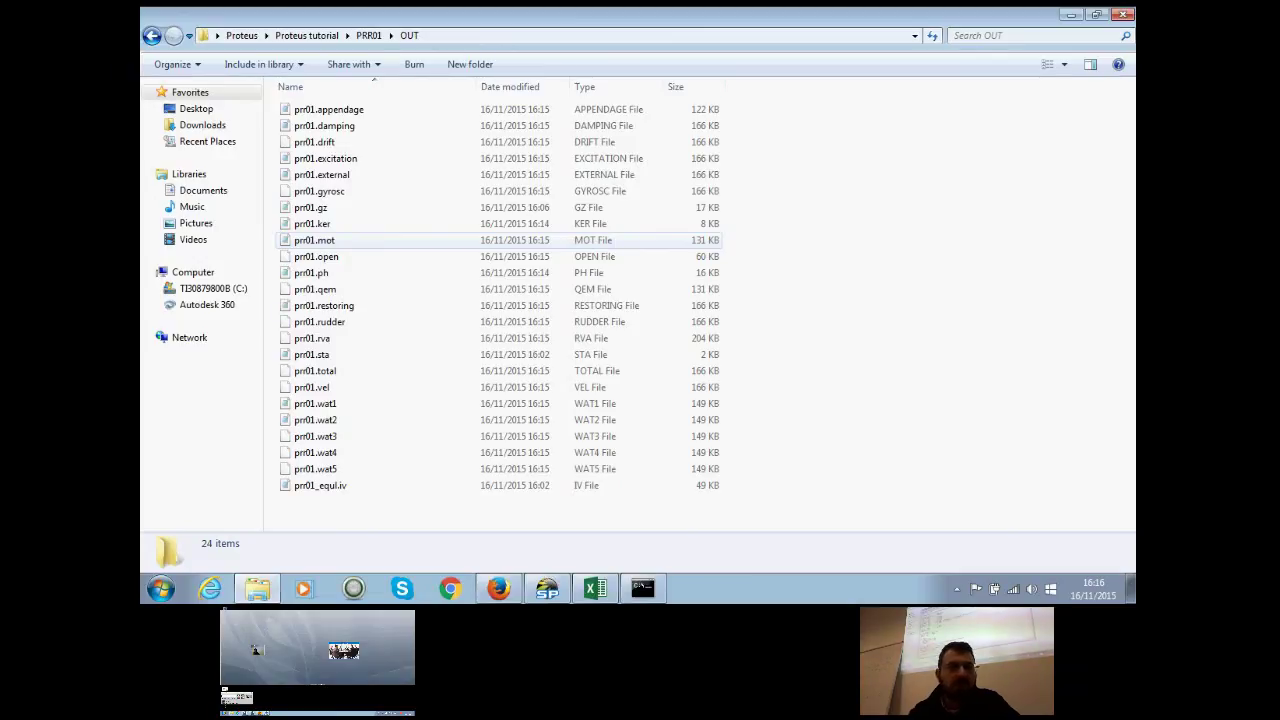
double_click(314, 240)
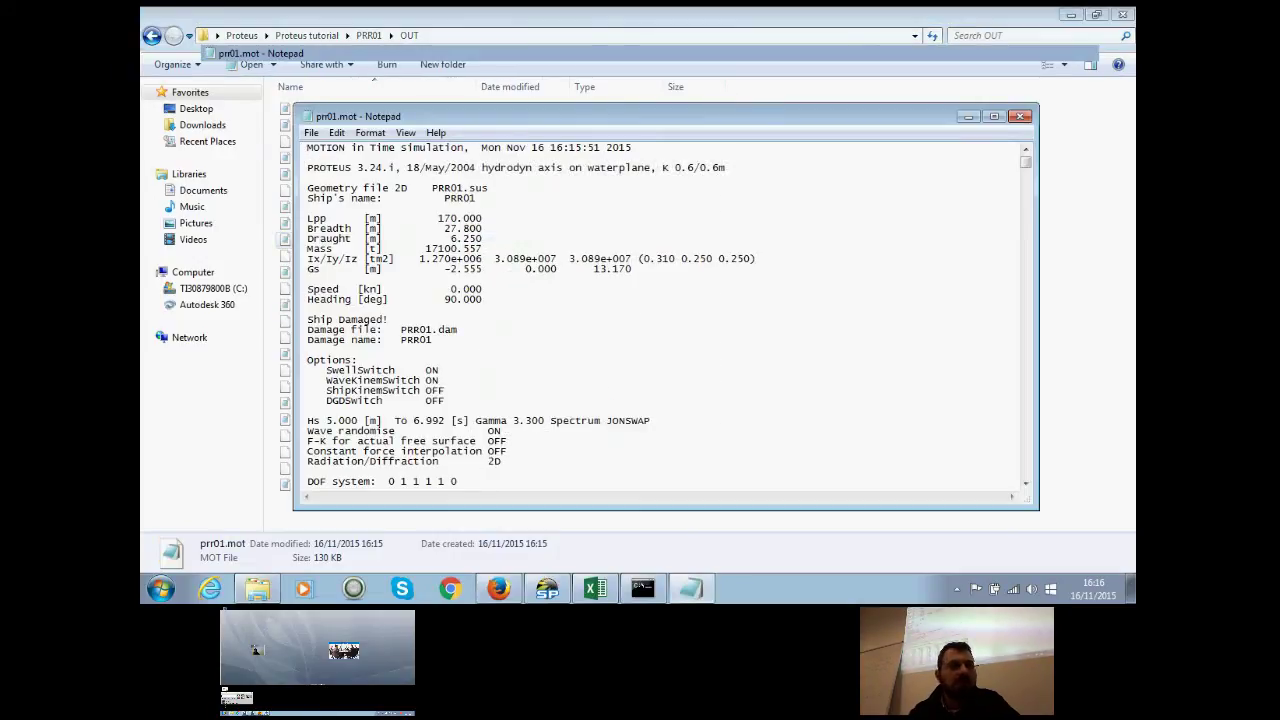
key("super+Up")
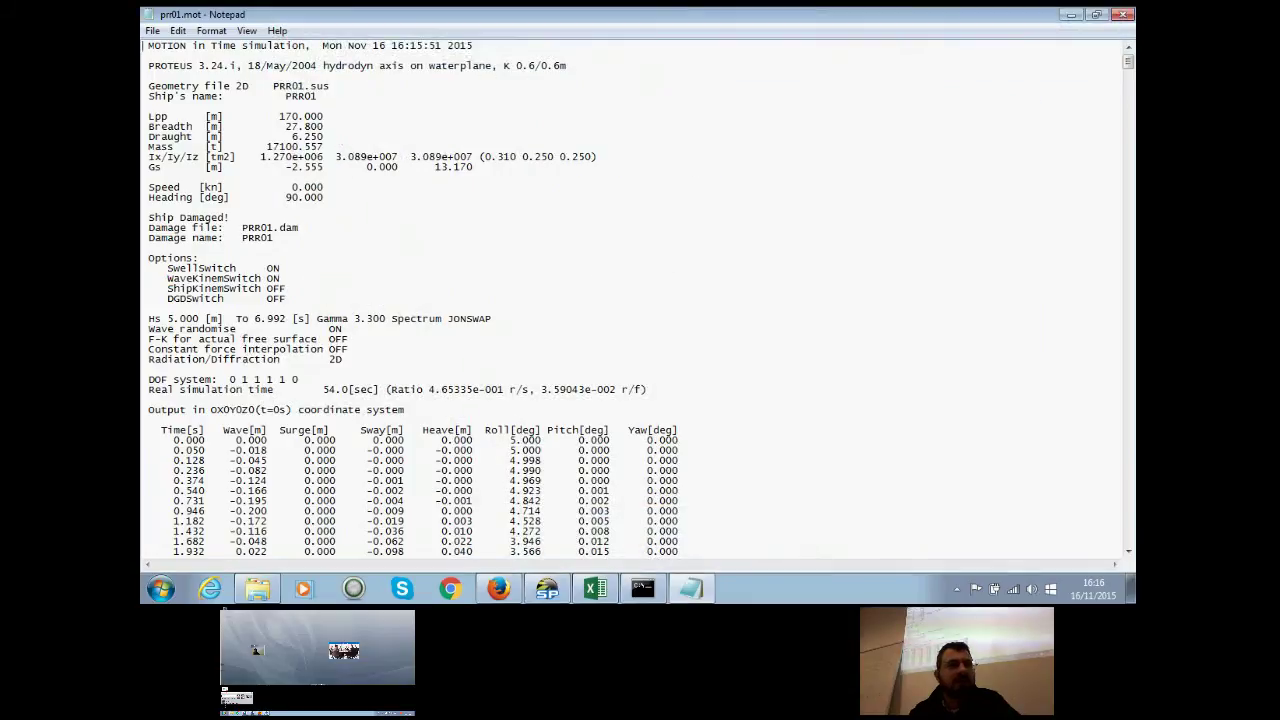
Step: Examine the run date, geometry file, ship particulars and damage entries in the header of prr01.mot
left_click_drag(348, 45, 473, 45)
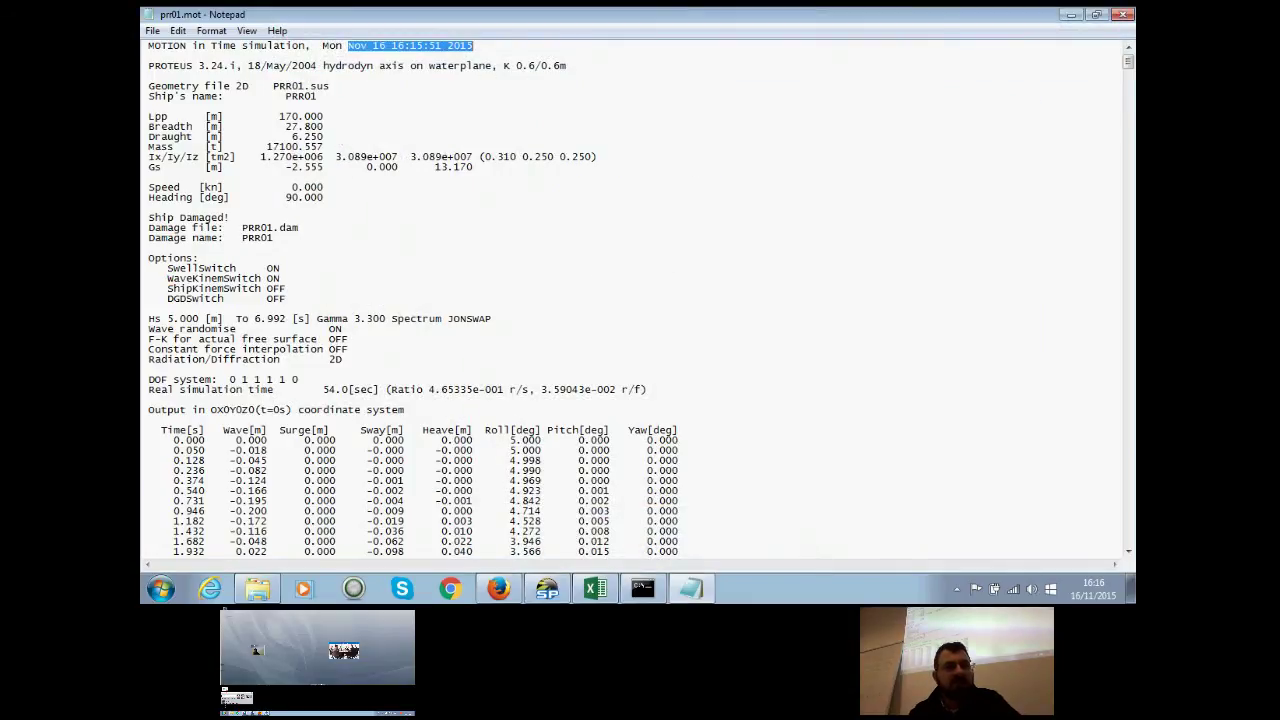
left_click(143, 75)
left_click_drag(204, 65, 313, 87)
left_click(143, 105)
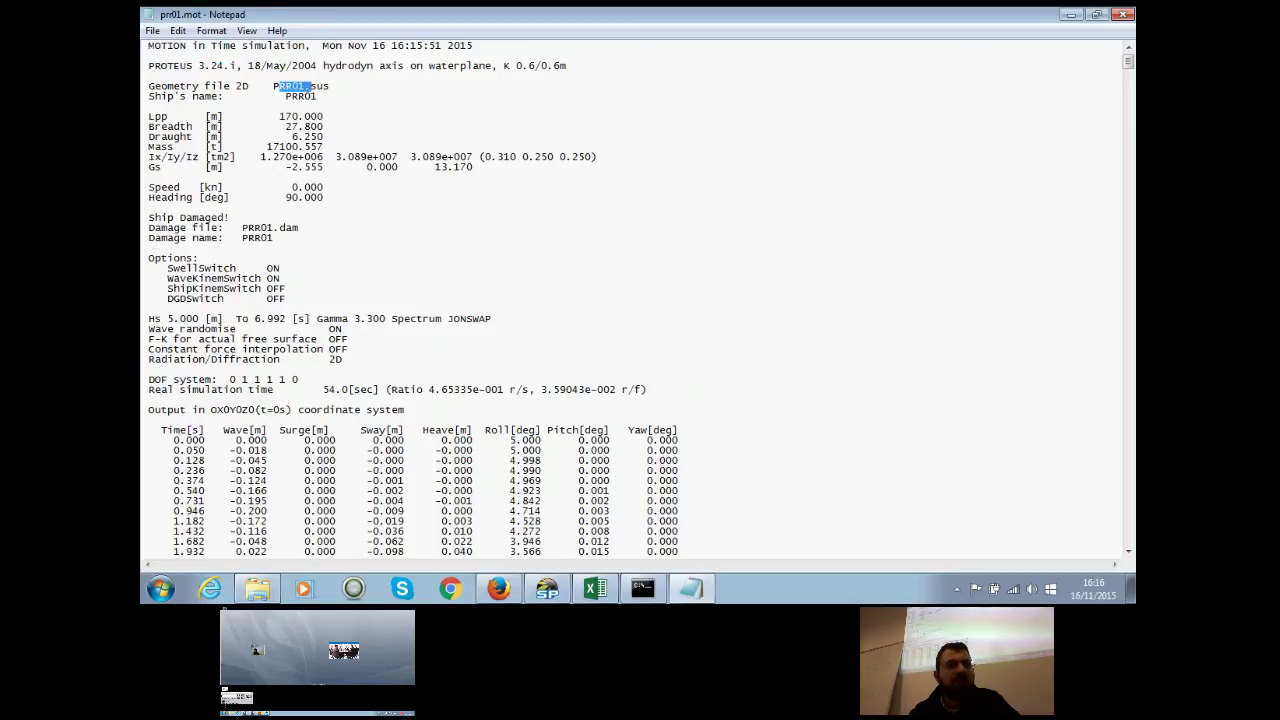
left_click_drag(148, 116, 323, 147)
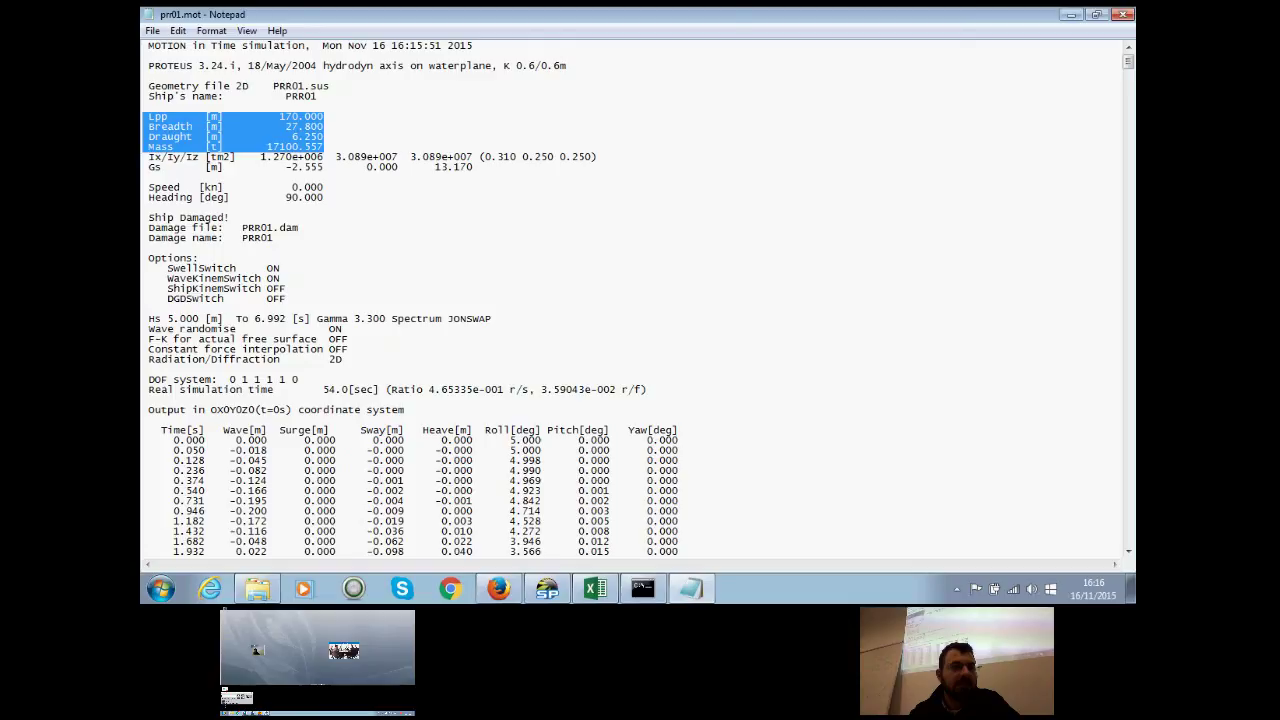
left_click_drag(230, 217, 143, 215)
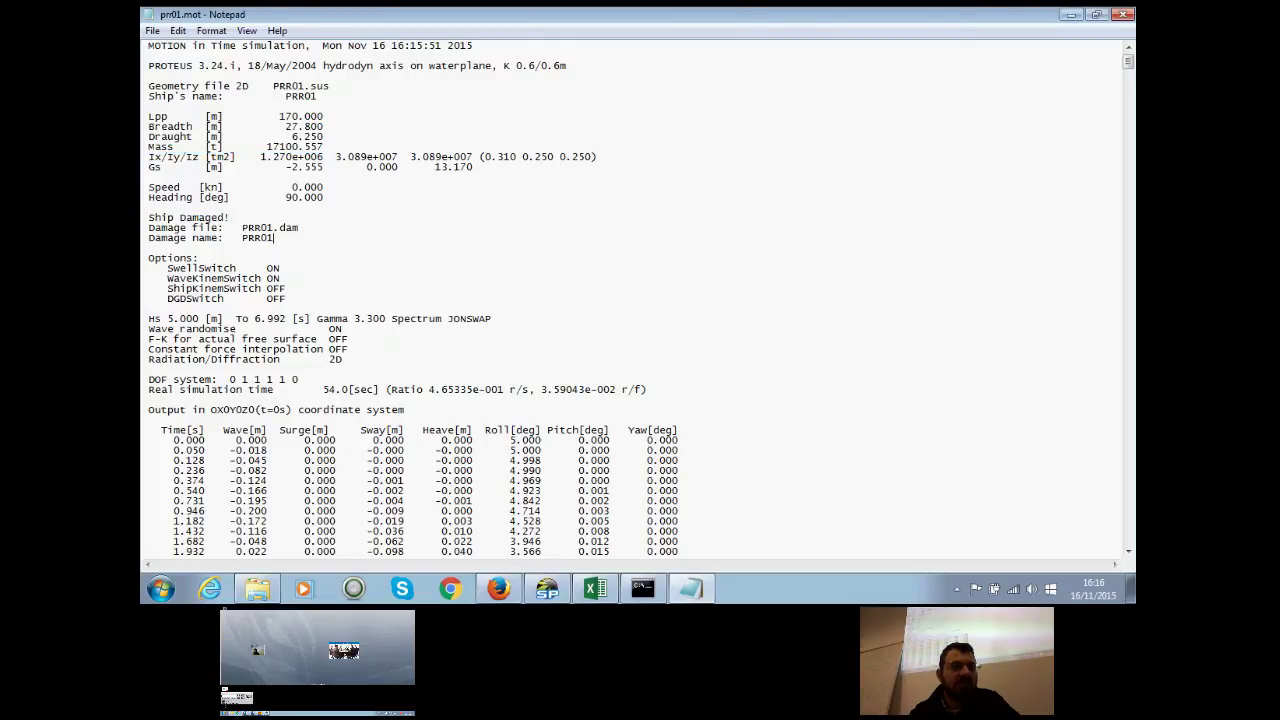
Step: Review the options, wave settings and motion column headings below the header of prr01.mot
scroll(413, 298, "down", 2)
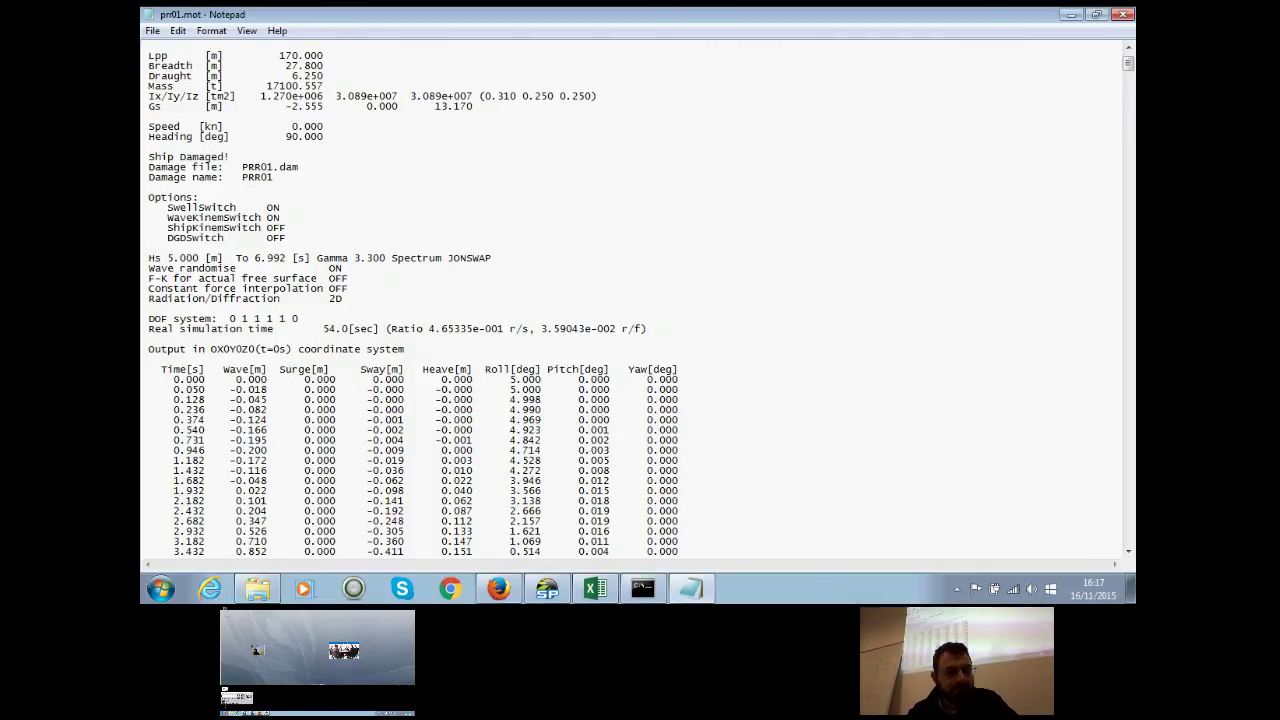
scroll(413, 298, "down", 3)
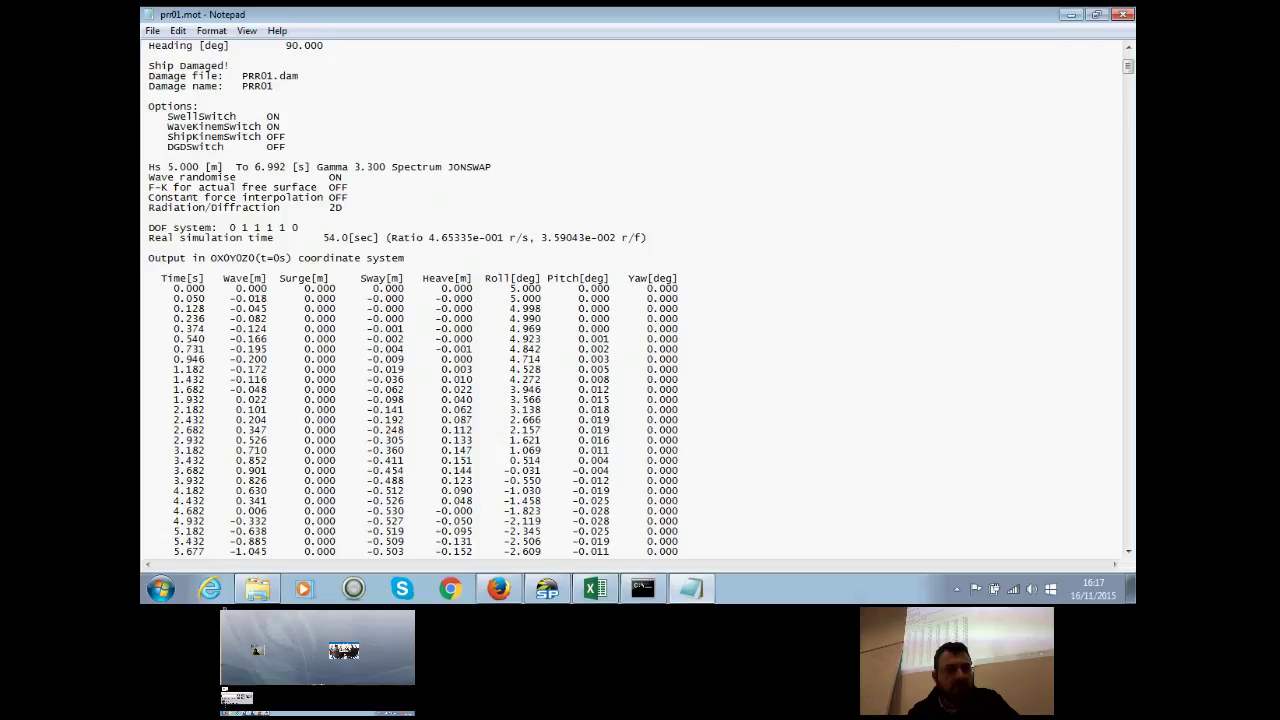
scroll(641, 298, "down", 2)
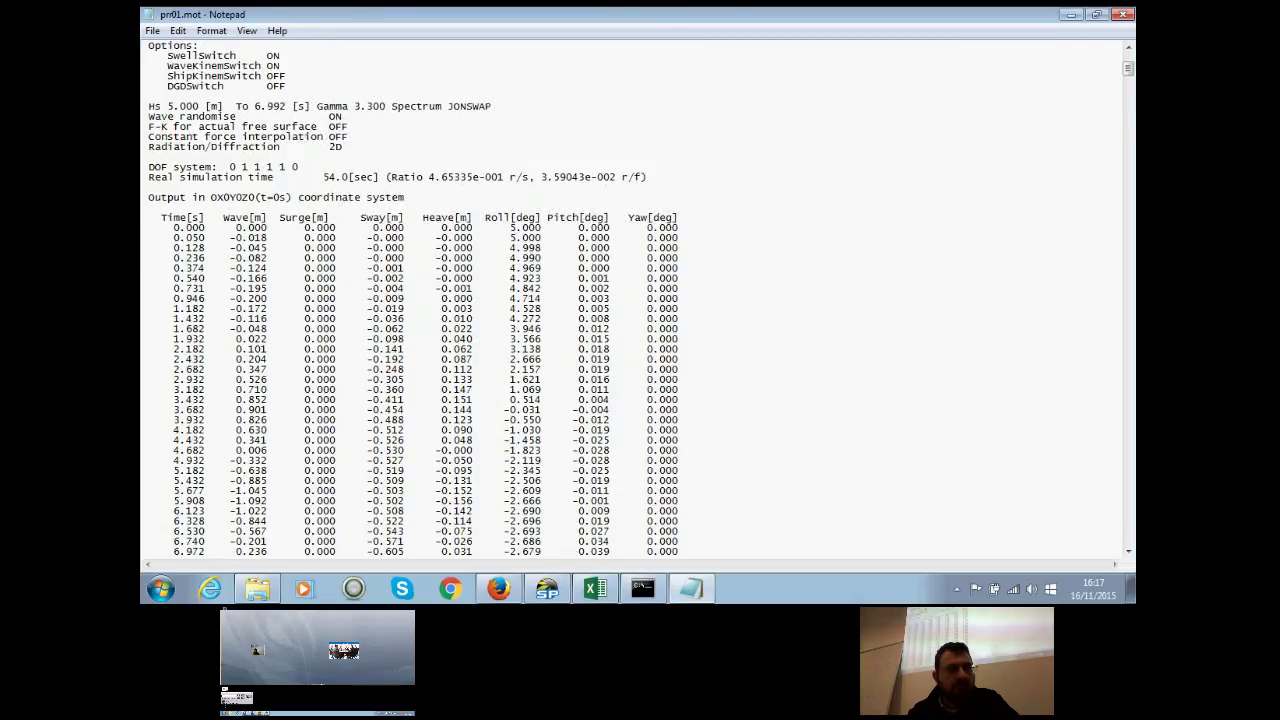
left_click_drag(143, 207, 568, 207)
left_click_drag(680, 217, 293, 217)
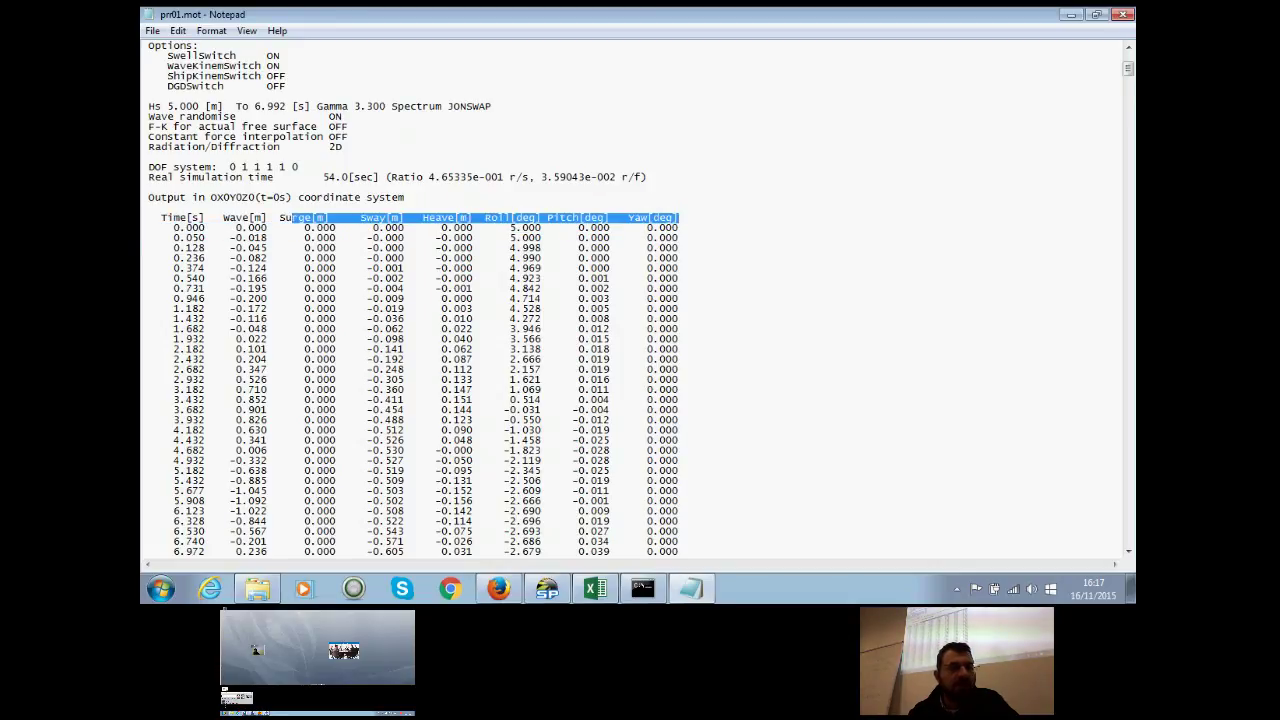
left_click(604, 217)
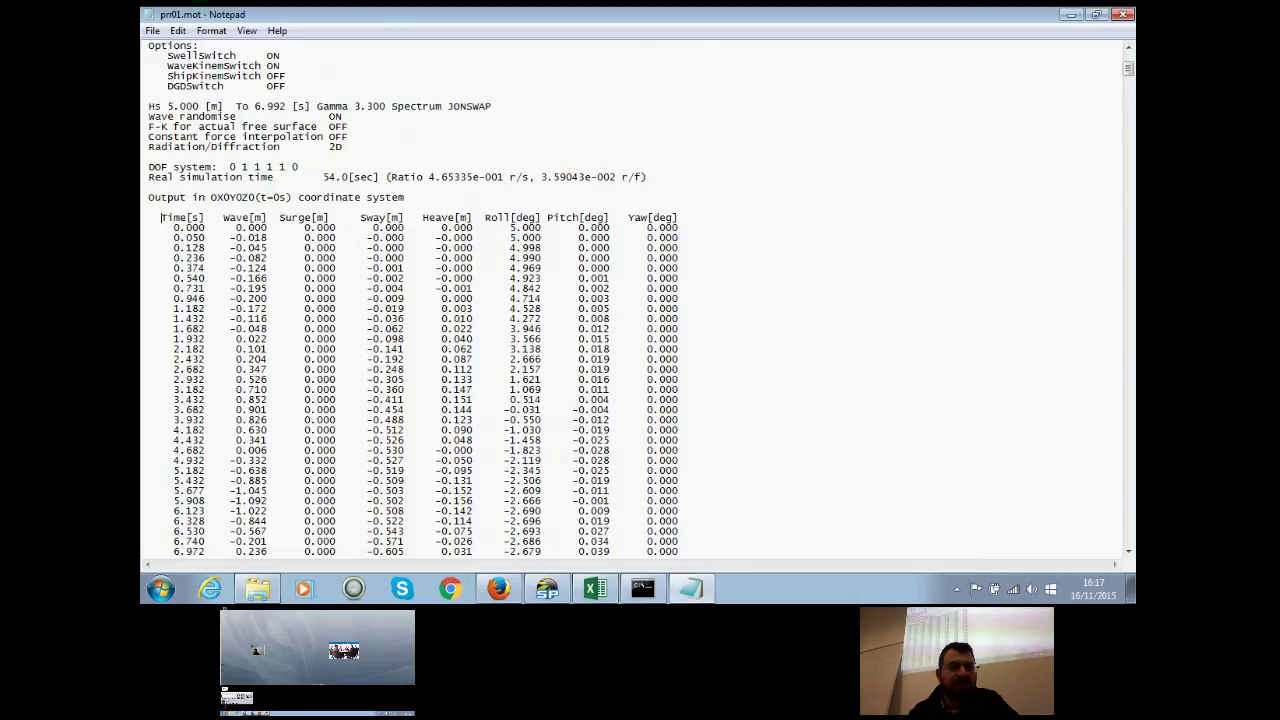
Step: Select and copy the entire motion table in prr01.mot, from the Time[s] heading through the last time row
left_click_drag(161, 217, 678, 556)
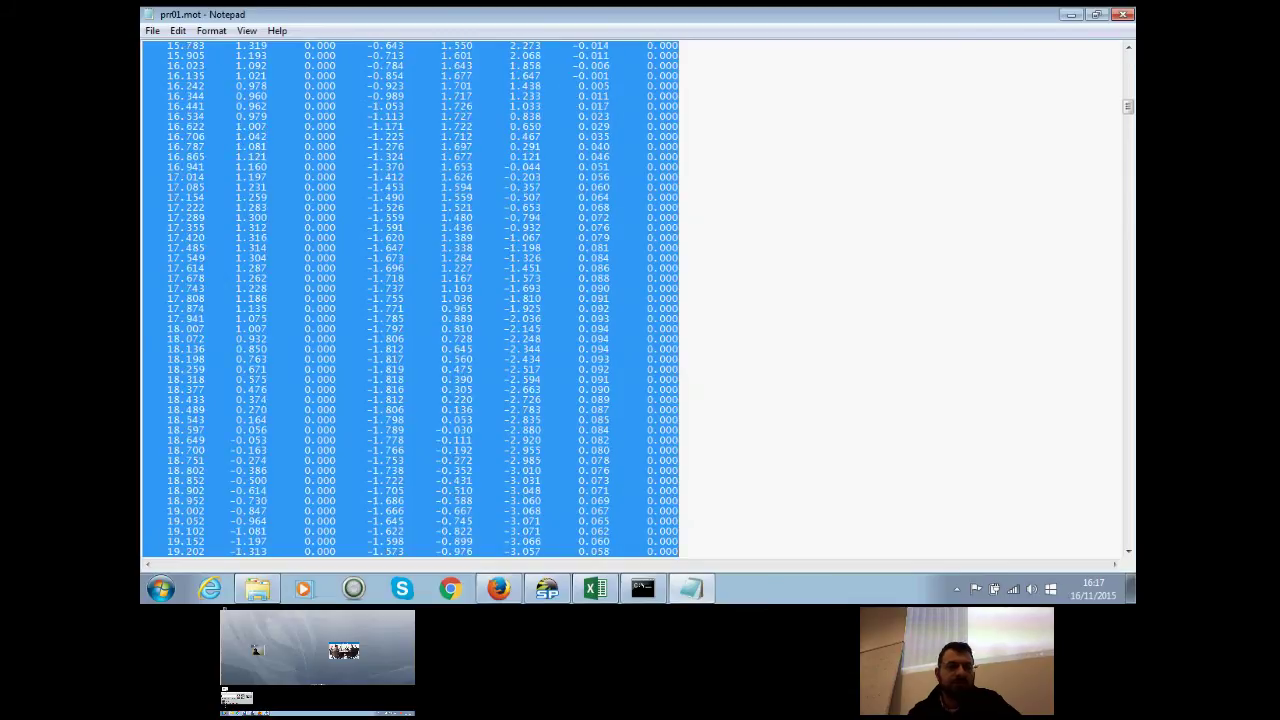
key("shift+Down")
key("shift+Down")
key("shift+Down")
key("shift+Down")
key("shift+Down")
key("shift+Down")
key("shift+Down")
key("shift+Down")
key("shift+Down")
key("shift+Down")
key("shift+Down")
key("shift+Down")
key("shift+Down")
key("shift+Down")
key("shift+Down")
key("shift+Down")
key("shift+Down")
key("shift+Down")
key("shift+Down")
key("shift+Down")
key("shift+Page_Down")
key("shift+Page_Down")
key("shift+Down")
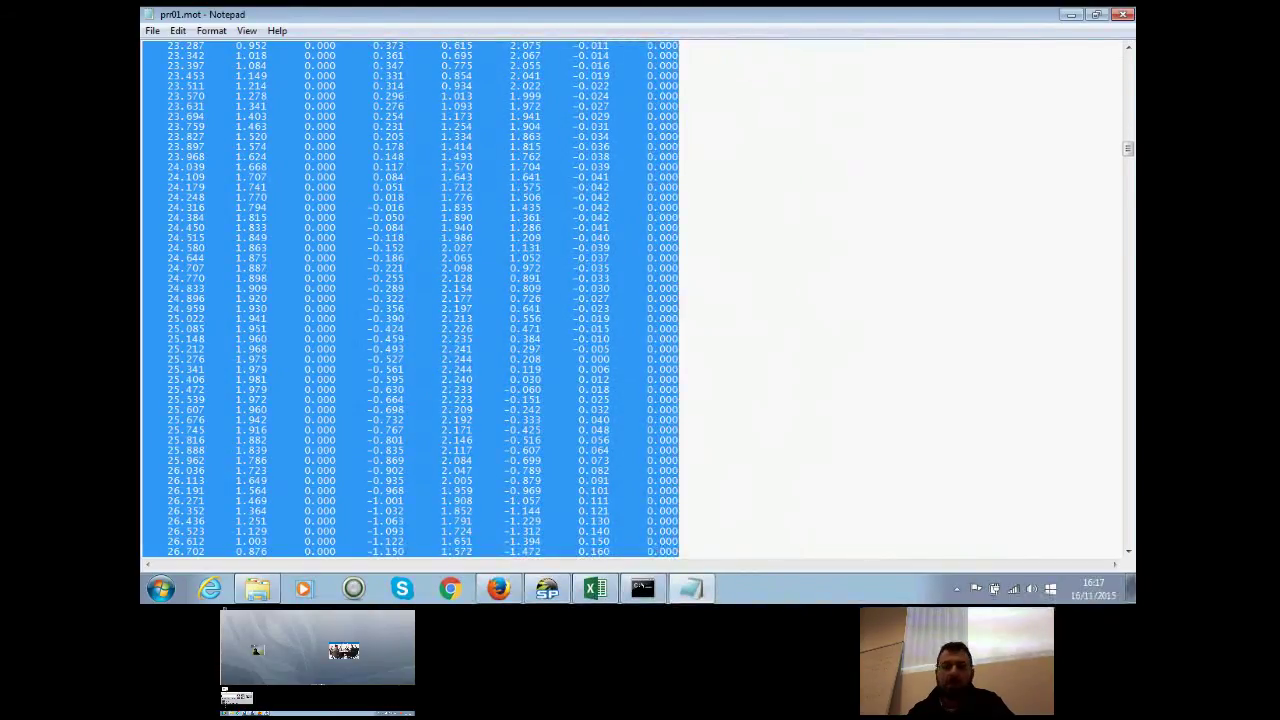
key("shift+Page_Down")
key("shift+Page_Down")
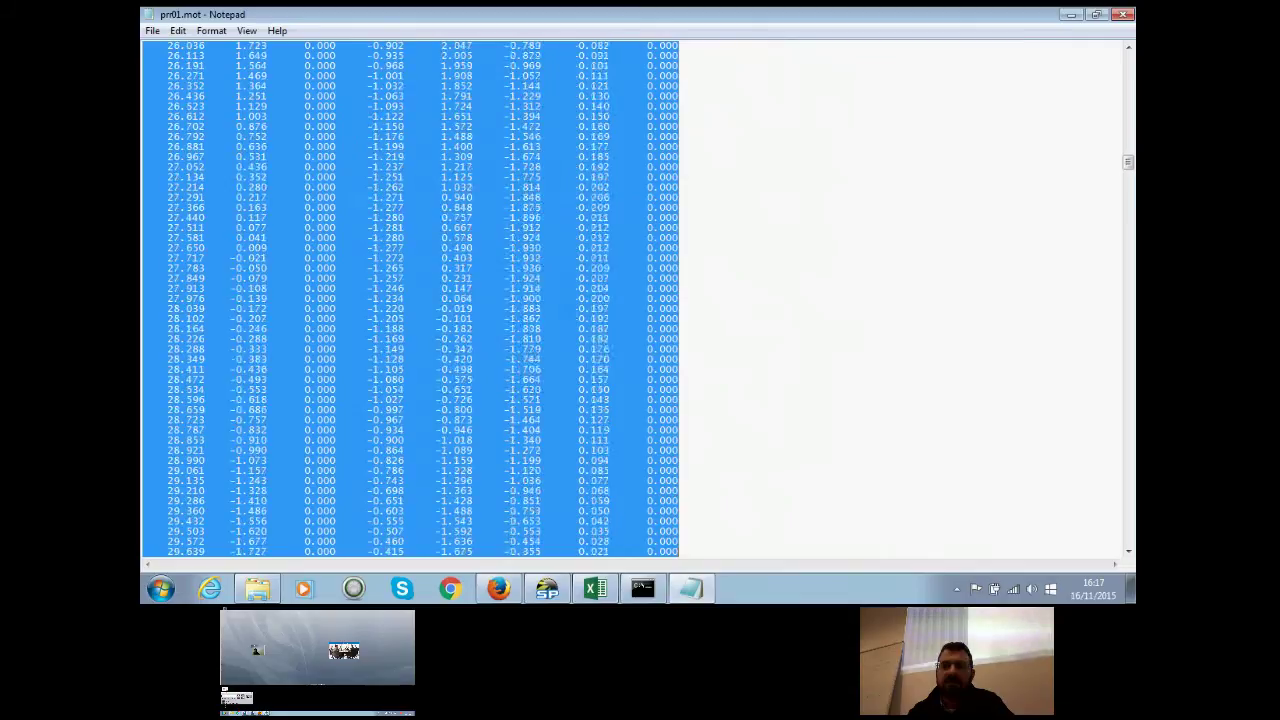
key("shift+Page_Down")
key("shift+Page_Down")
key("shift+Page_Down")
key("shift+Page_Down")
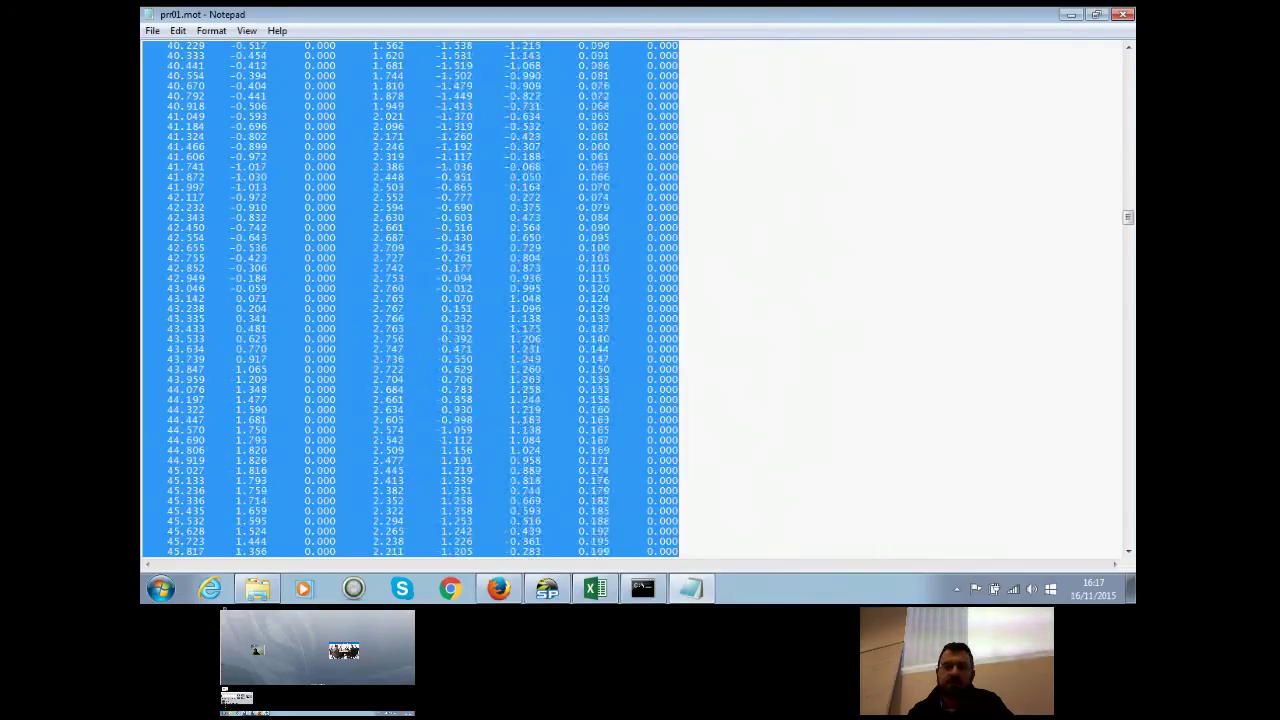
key("shift+Page_Down")
key("shift+Page_Down")
key("shift+Page_Down")
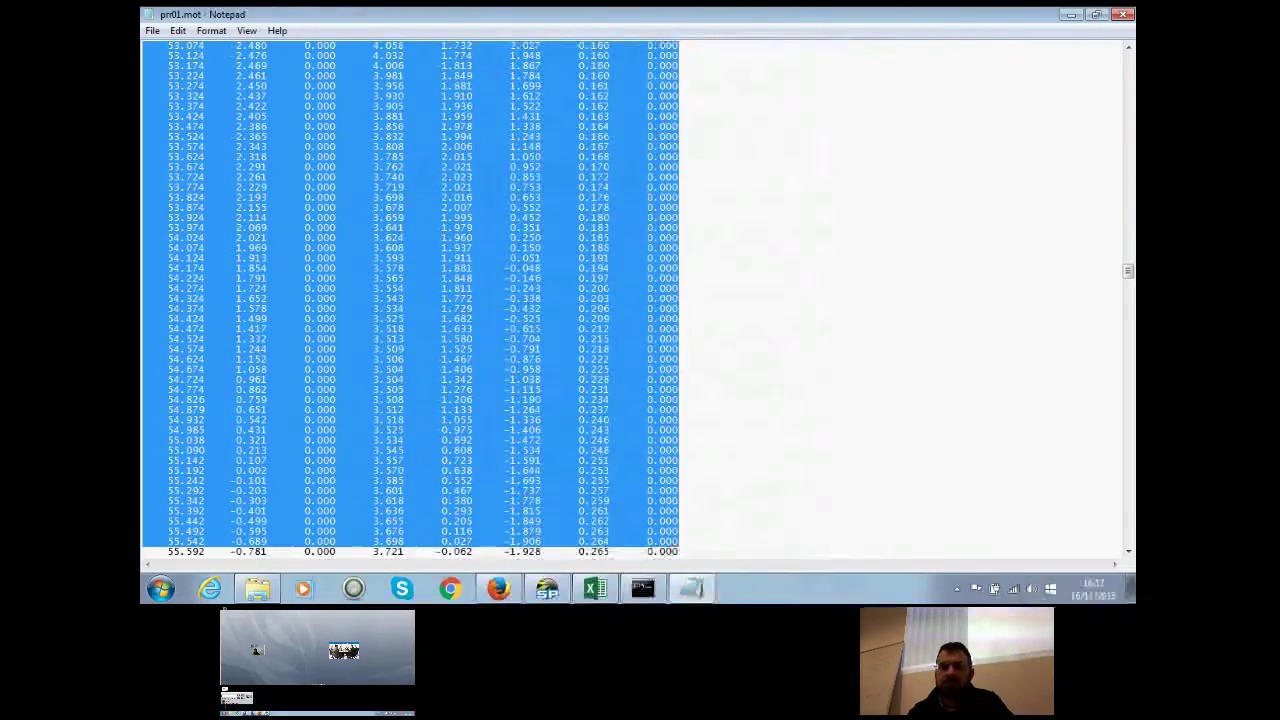
key("shift+Page_Down")
key("shift+Page_Down")
key("shift+Page_Down")
key("shift+Page_Down")
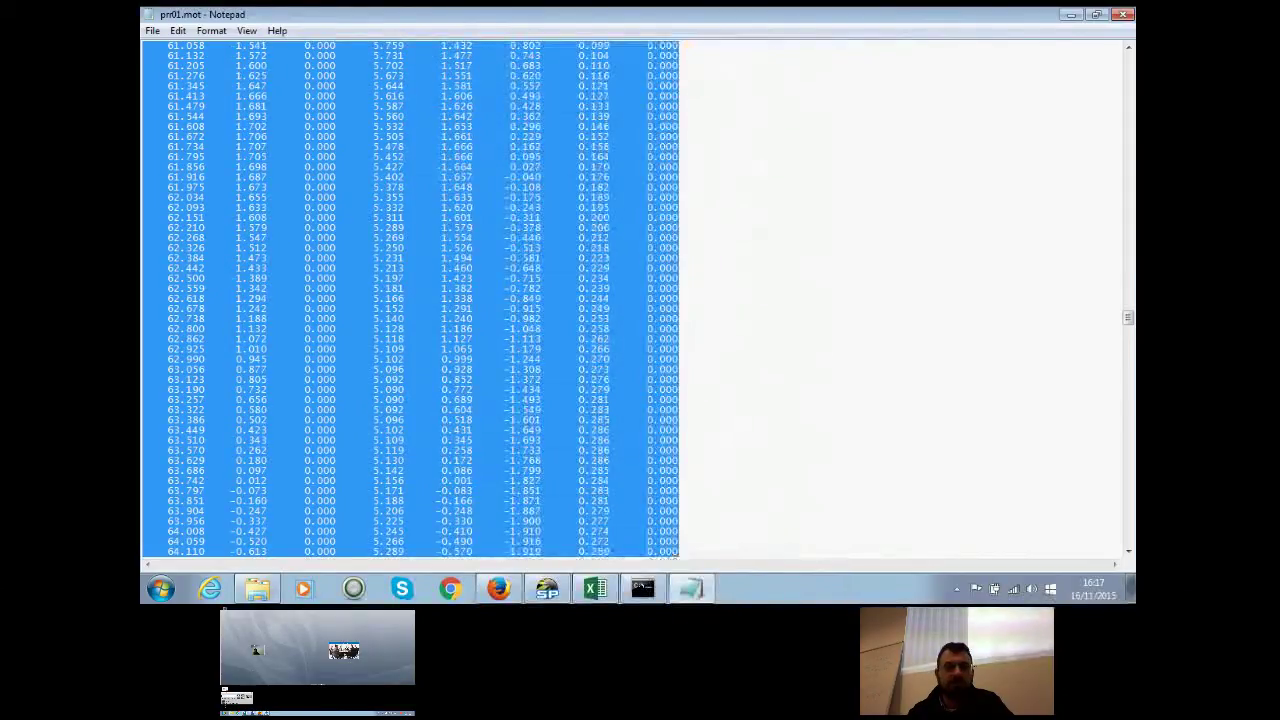
key("shift+Page_Down")
key("shift+Page_Down")
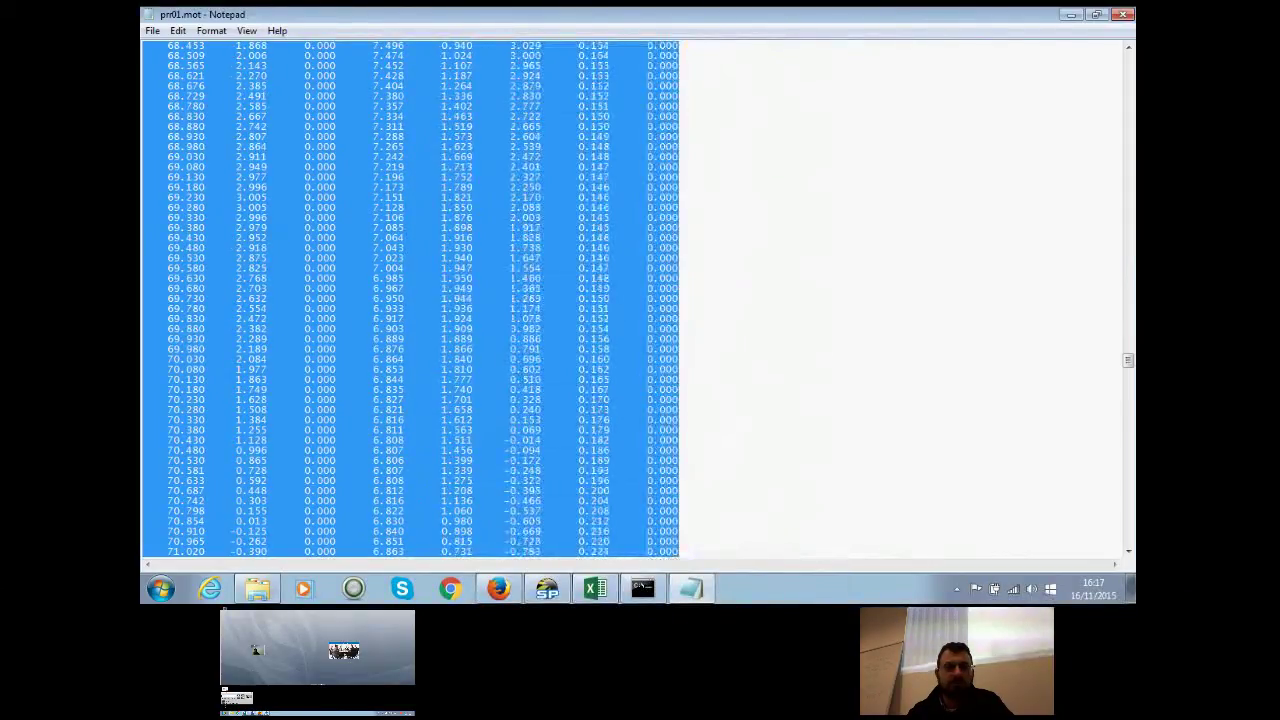
key("shift+Page_Down")
key("shift+Page_Down")
key("shift+Page_Down")
key("shift+Page_Down")
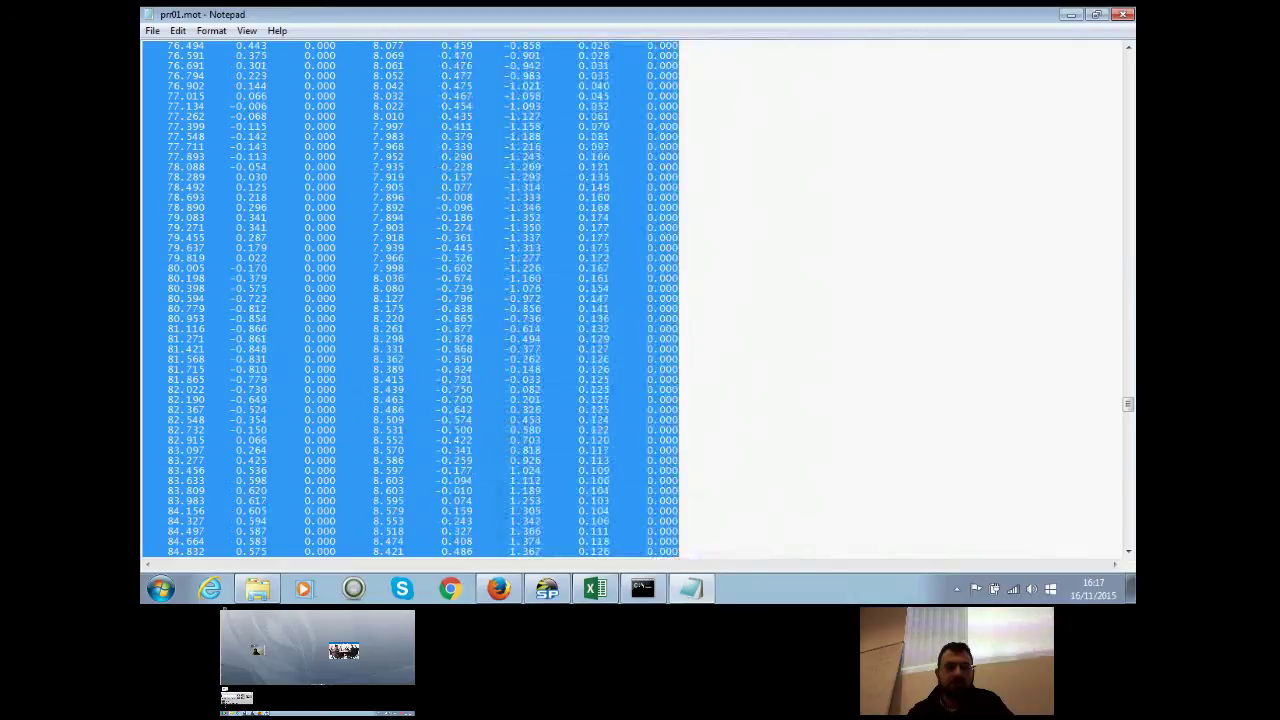
key("shift+Page_Down")
key("shift+Page_Down")
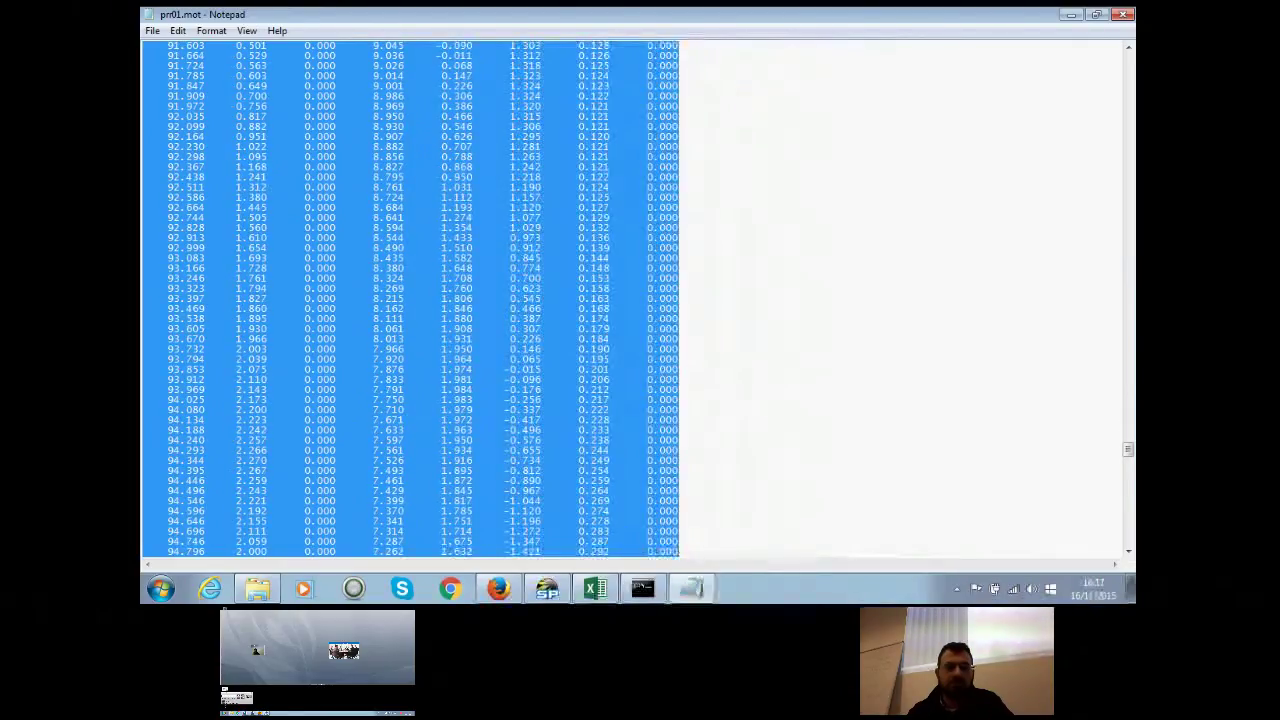
key("shift+Page_Down")
key("shift+Page_Down")
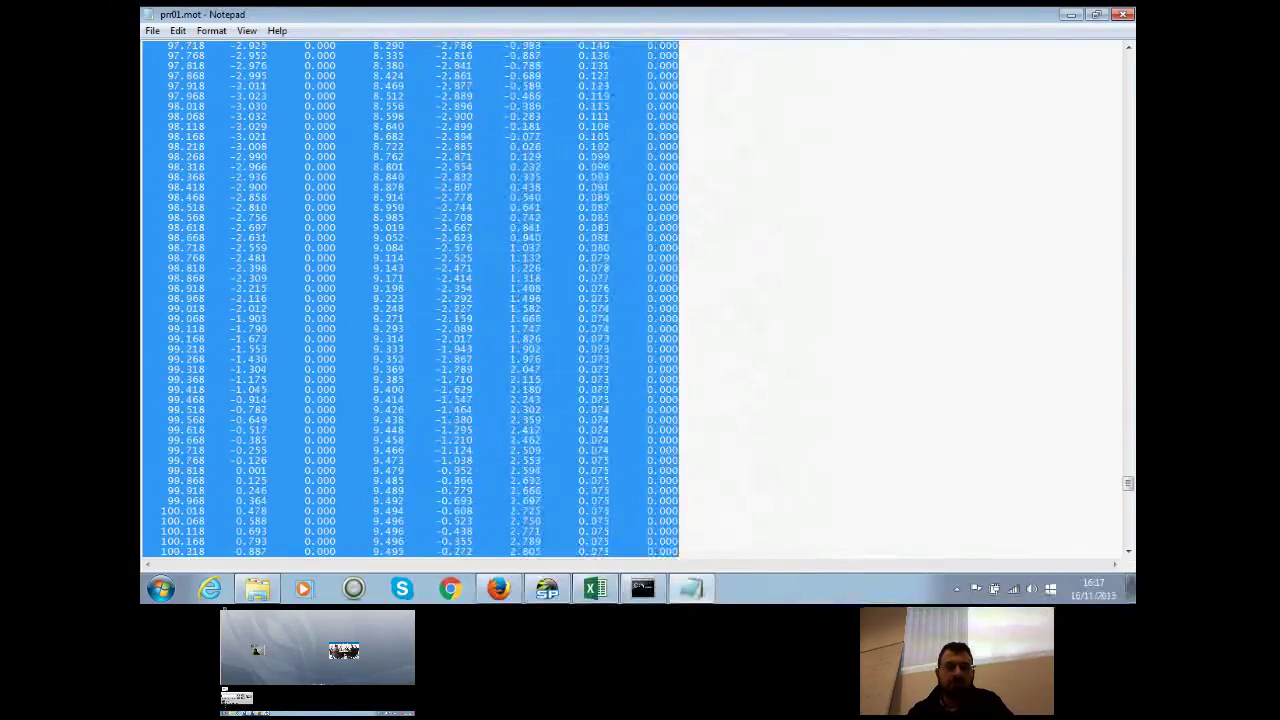
key("shift+Page_Down")
key("shift+Page_Down")
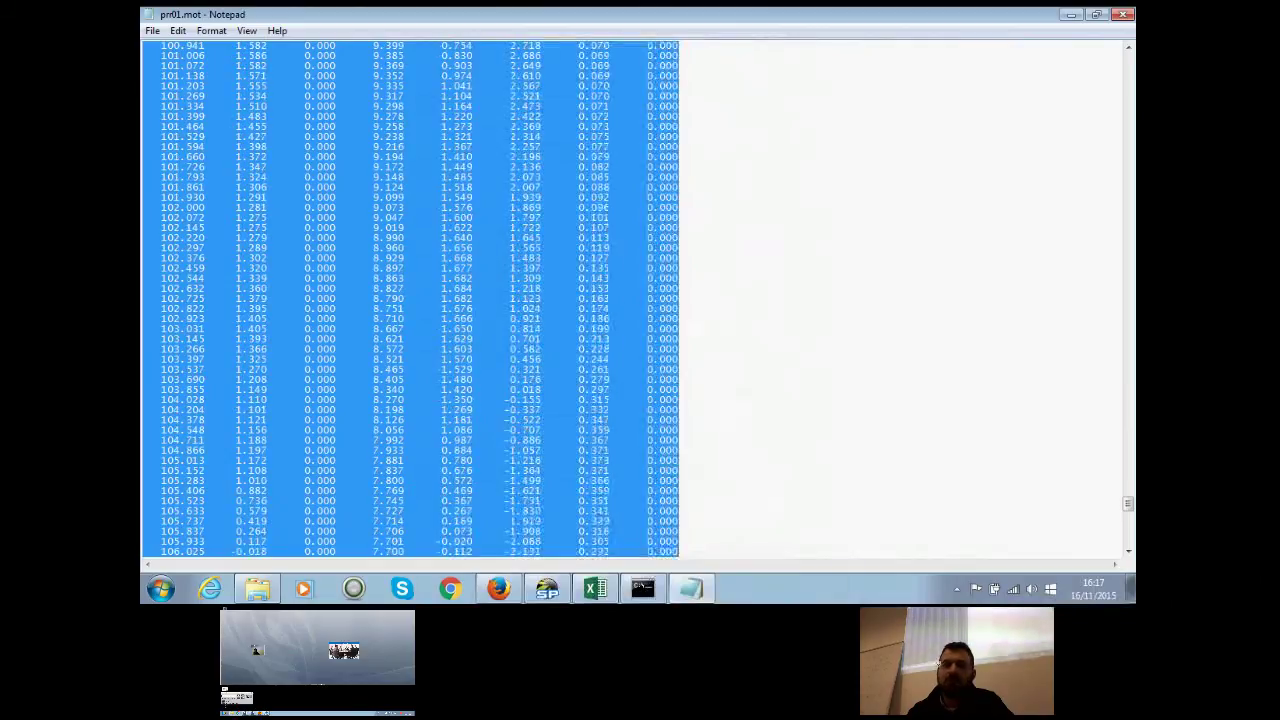
key("shift+Page_Down")
key("shift+Page_Down")
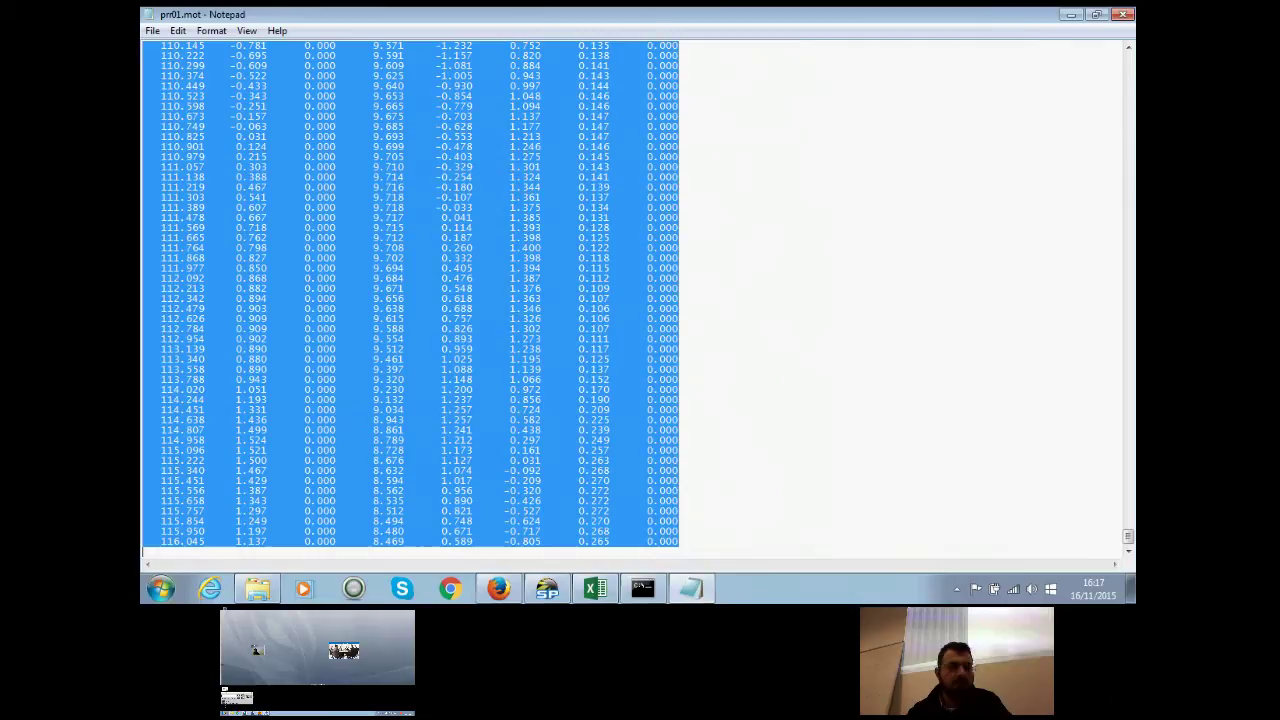
Step: Open a new Excel workbook and paste the copied motion table at cell A1
key("super")
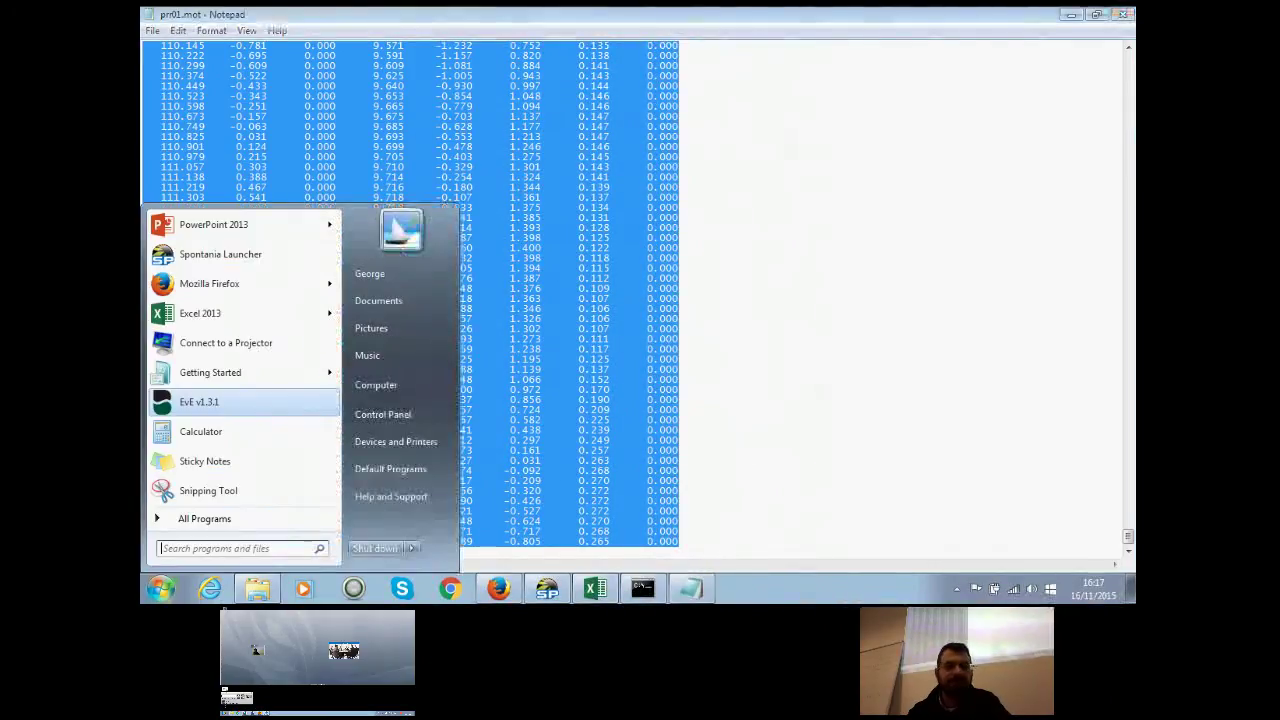
left_click(230, 401)
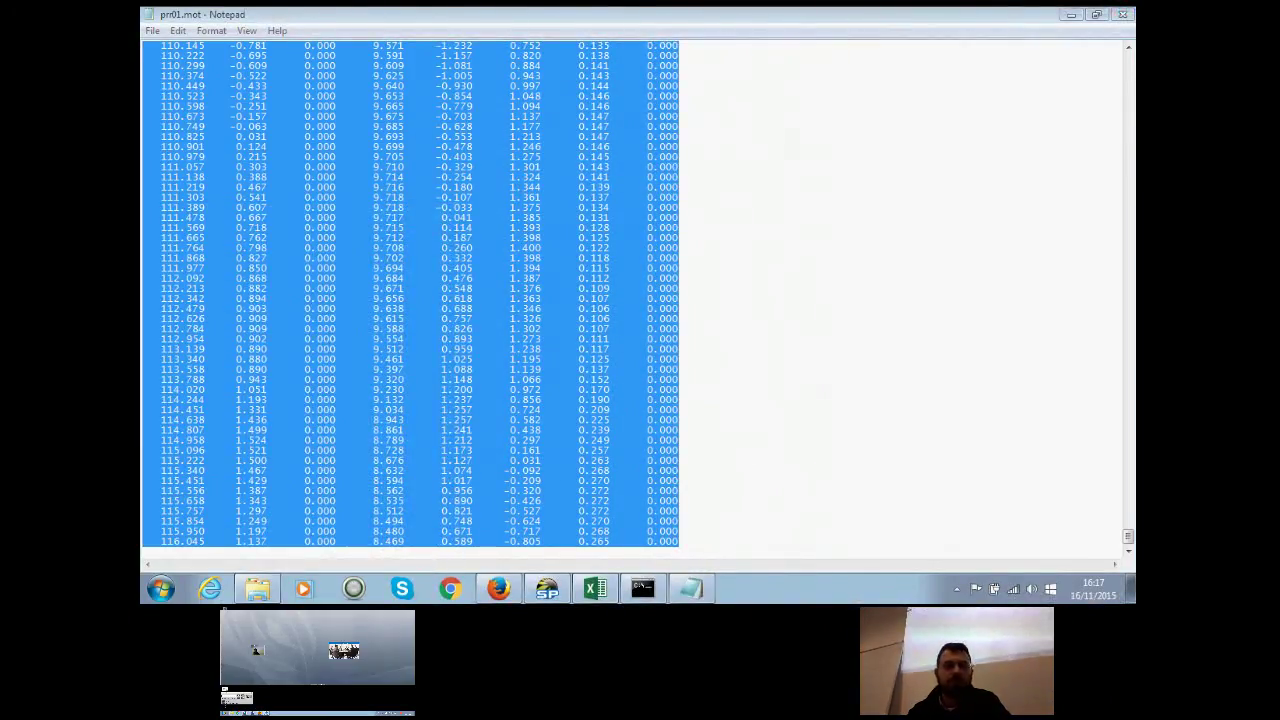
key("alt+Tab")
key("ctrl+v")
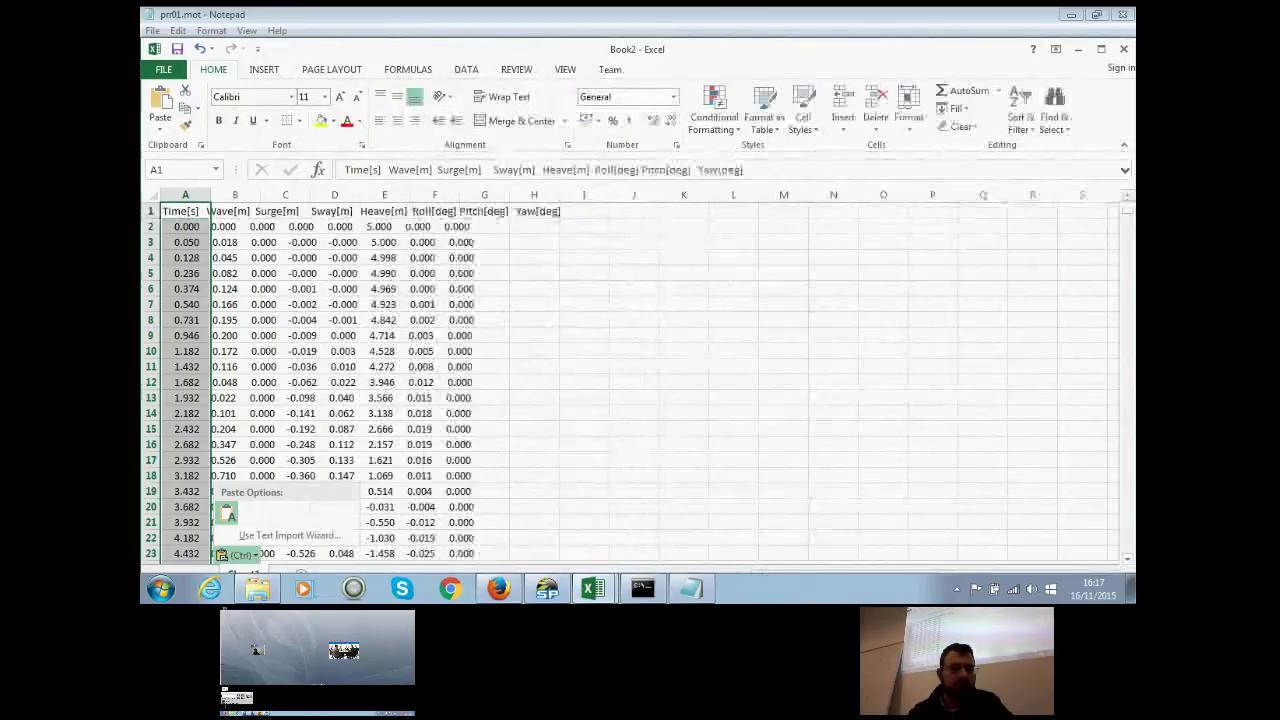
Step: Split the pasted data into columns with the Text Import Wizard and shift the headings one column right, to B1:I1
key("Escape")
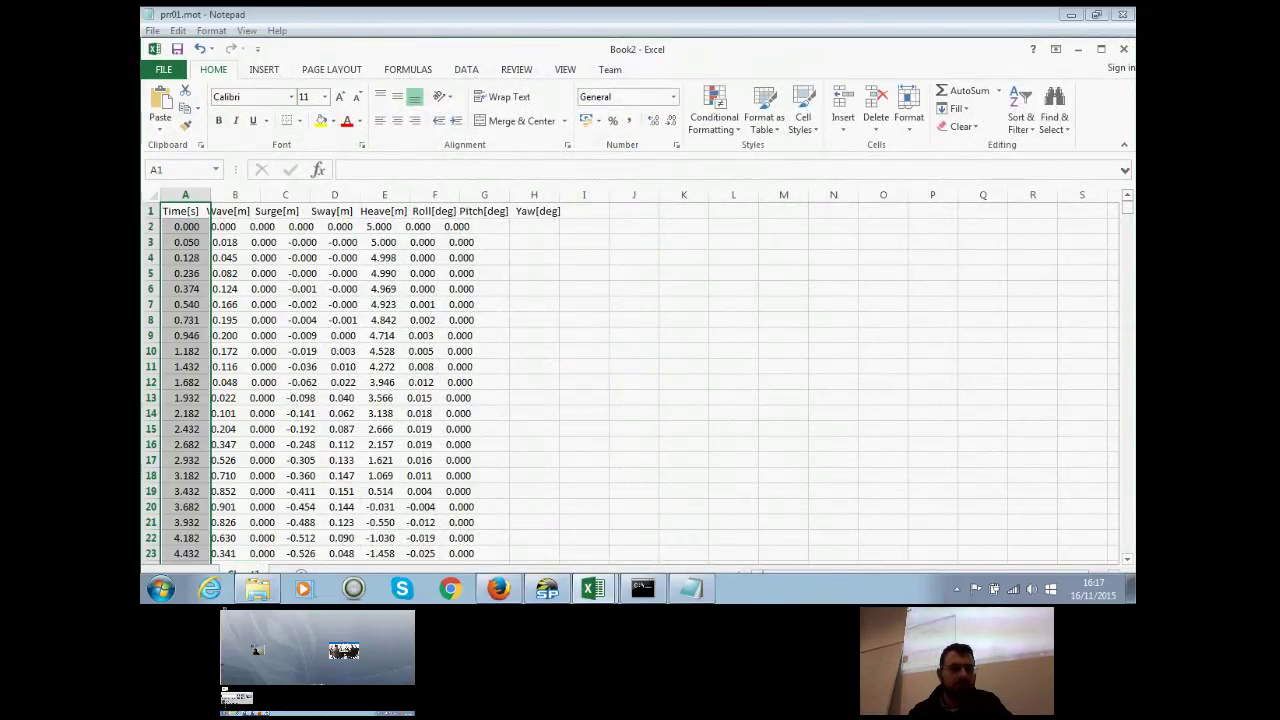
key("Return")
key("Return")
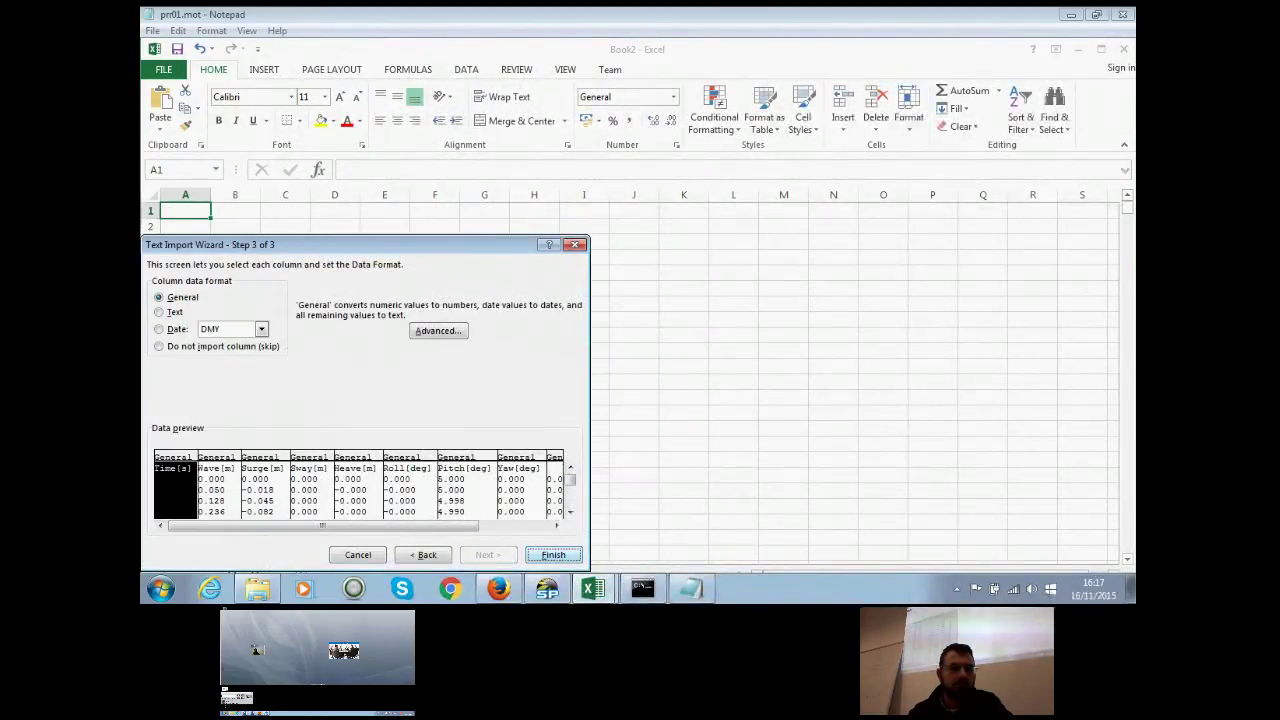
key("Return")
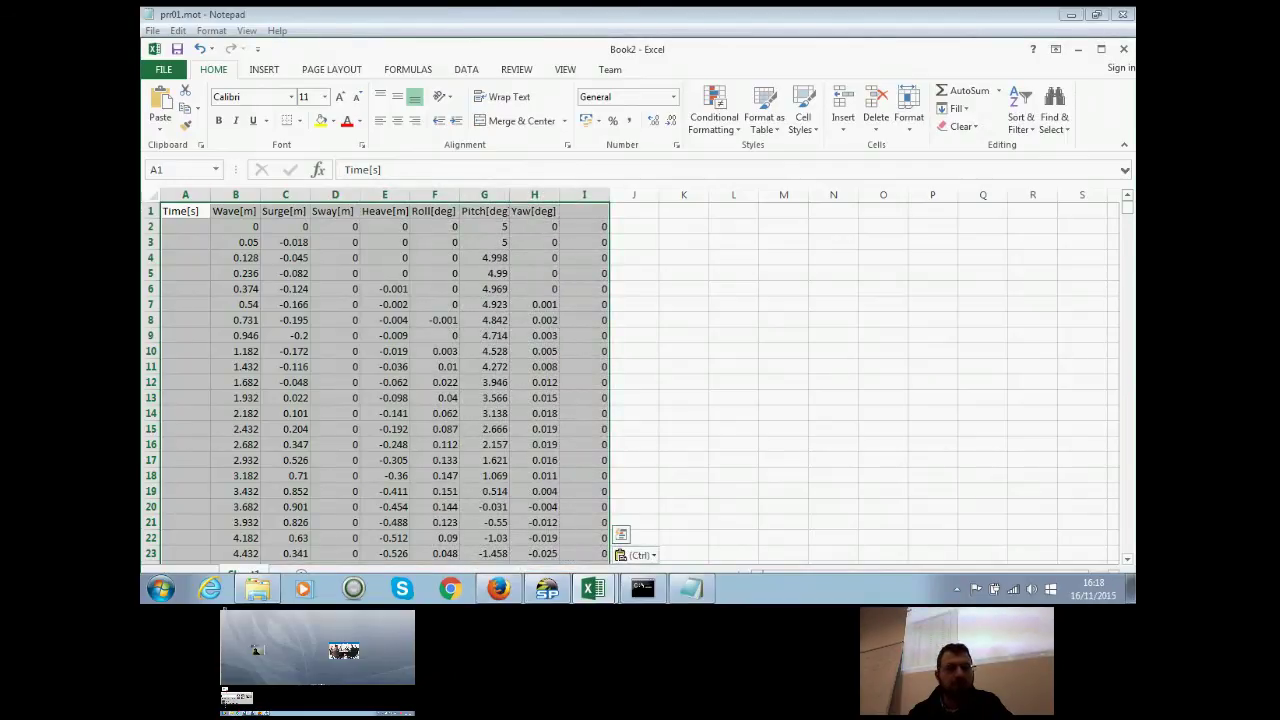
key("ctrl")
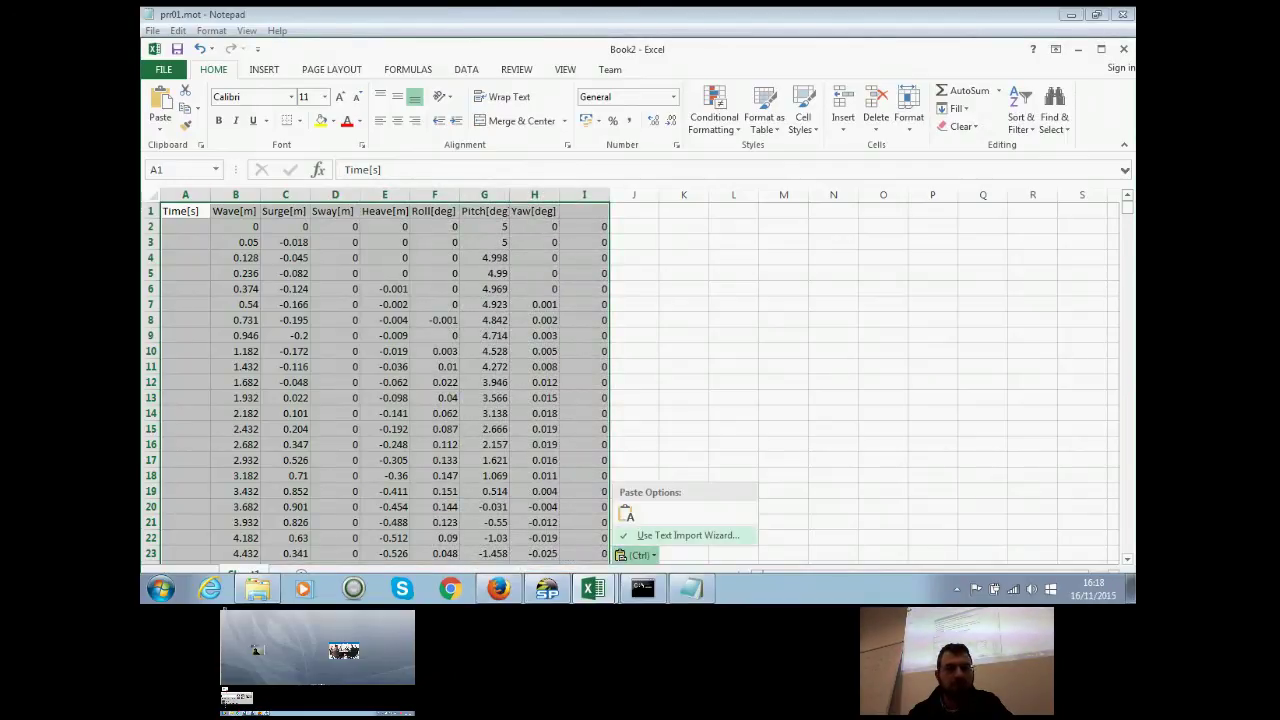
key("u")
key("Return")
key("Return")
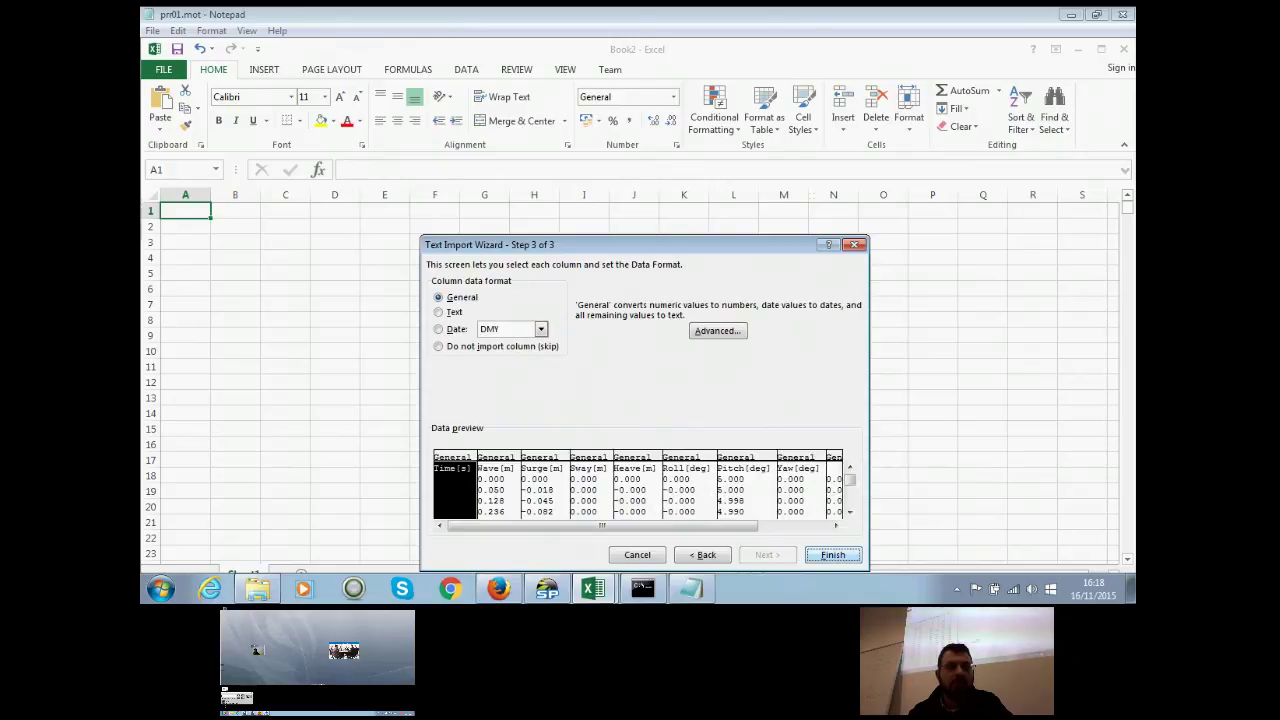
key("Return")
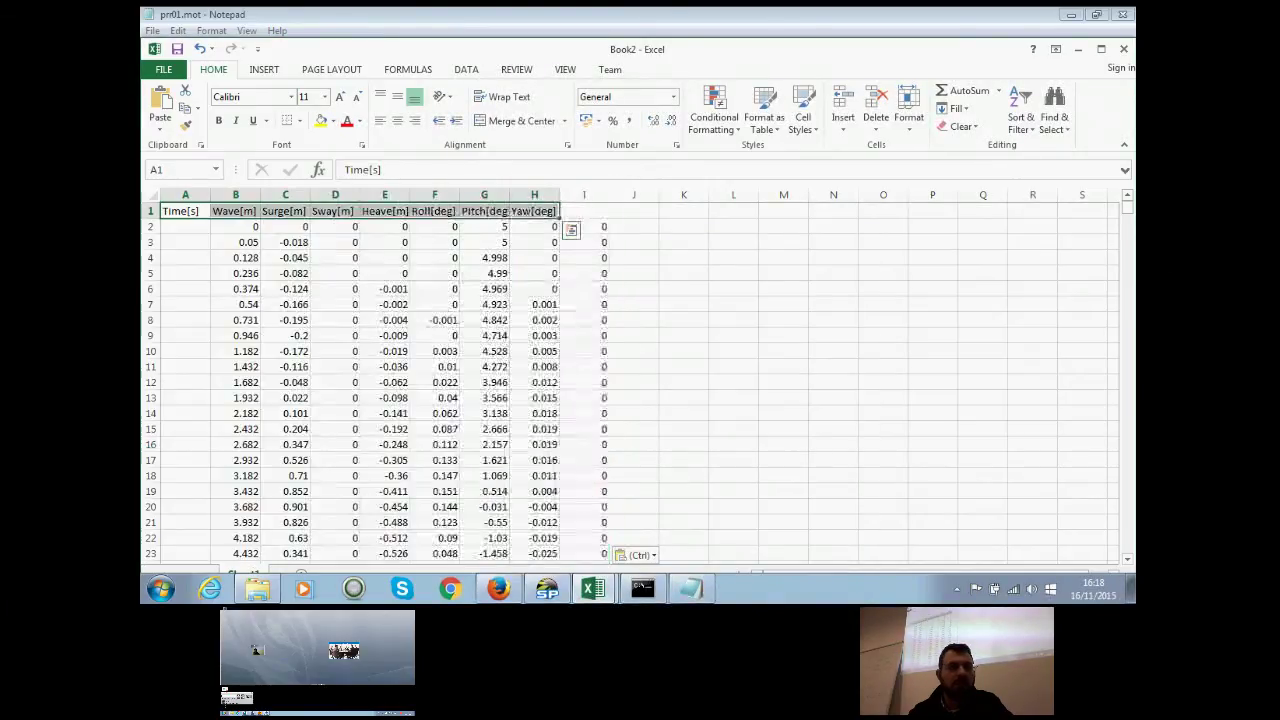
left_click_drag(535, 218, 590, 211)
left_click(733, 273)
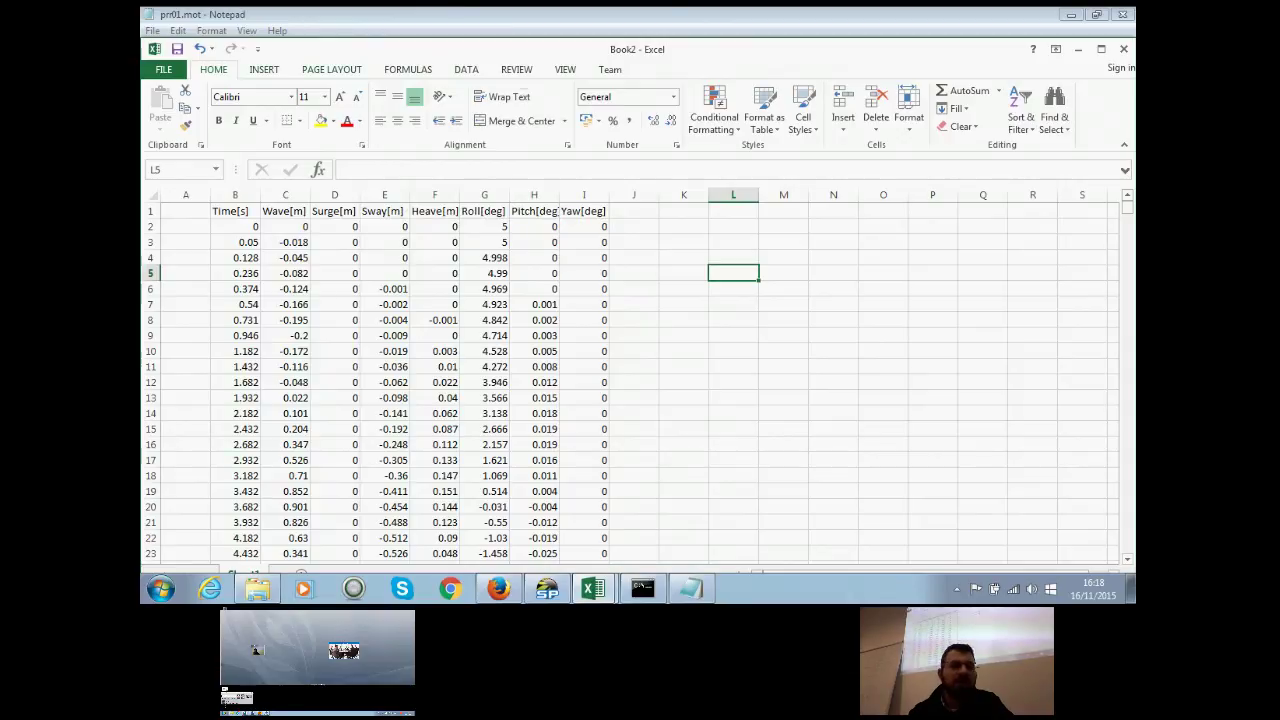
Step: Insert an empty scatter chart with smooth lines and no markers beside the data
left_click(264, 69)
left_click(586, 126)
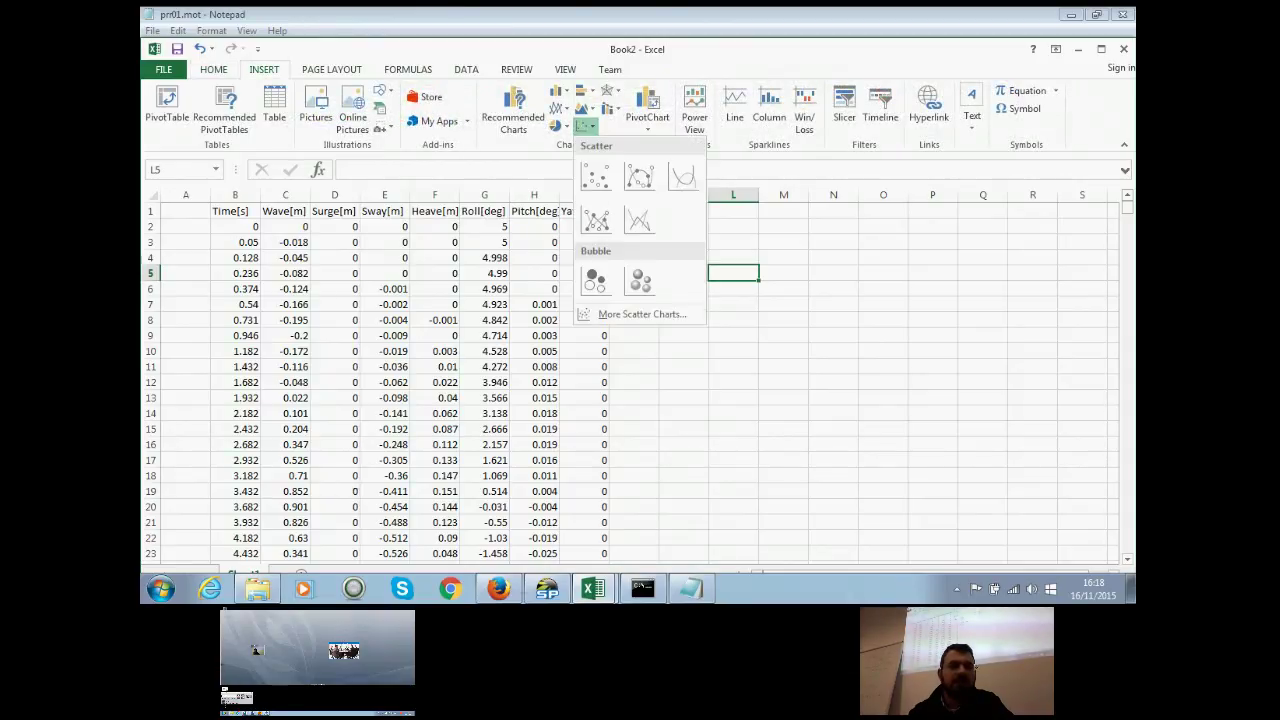
left_click(683, 176)
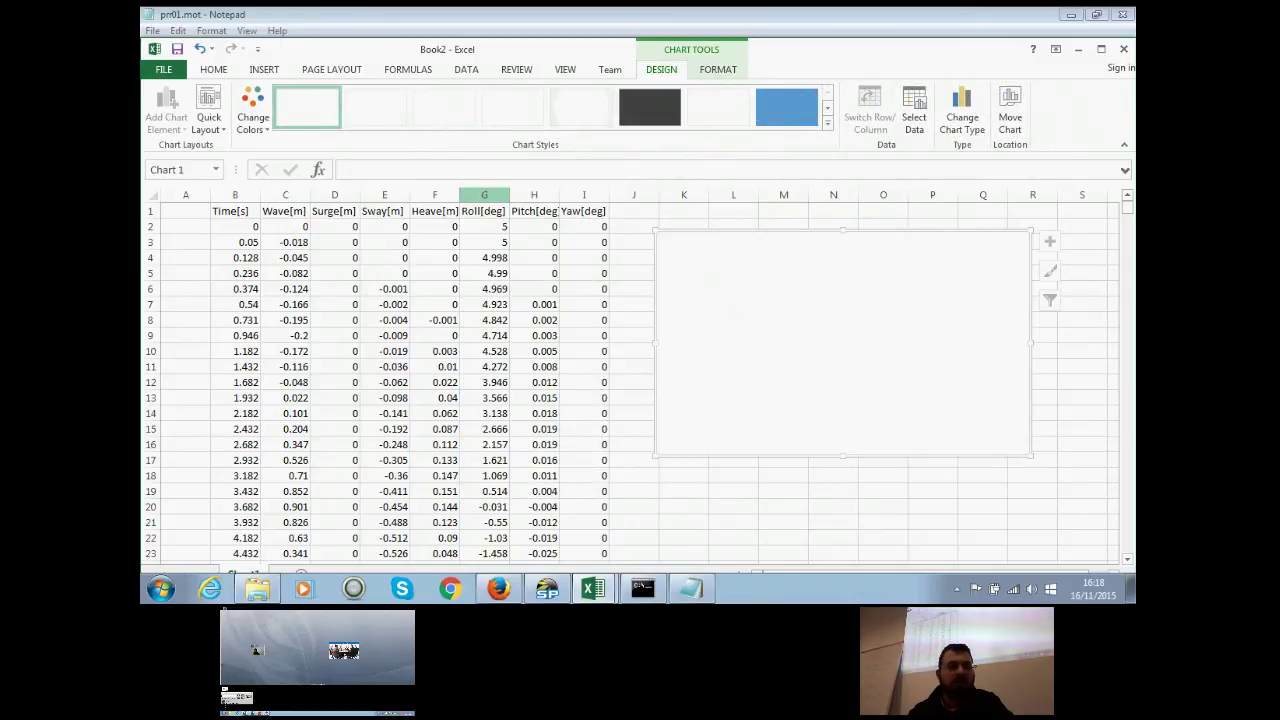
Step: Hide columns C through G, from Wave[m] to Roll[deg]
left_click_drag(484, 194, 285, 194)
right_click(292, 198)
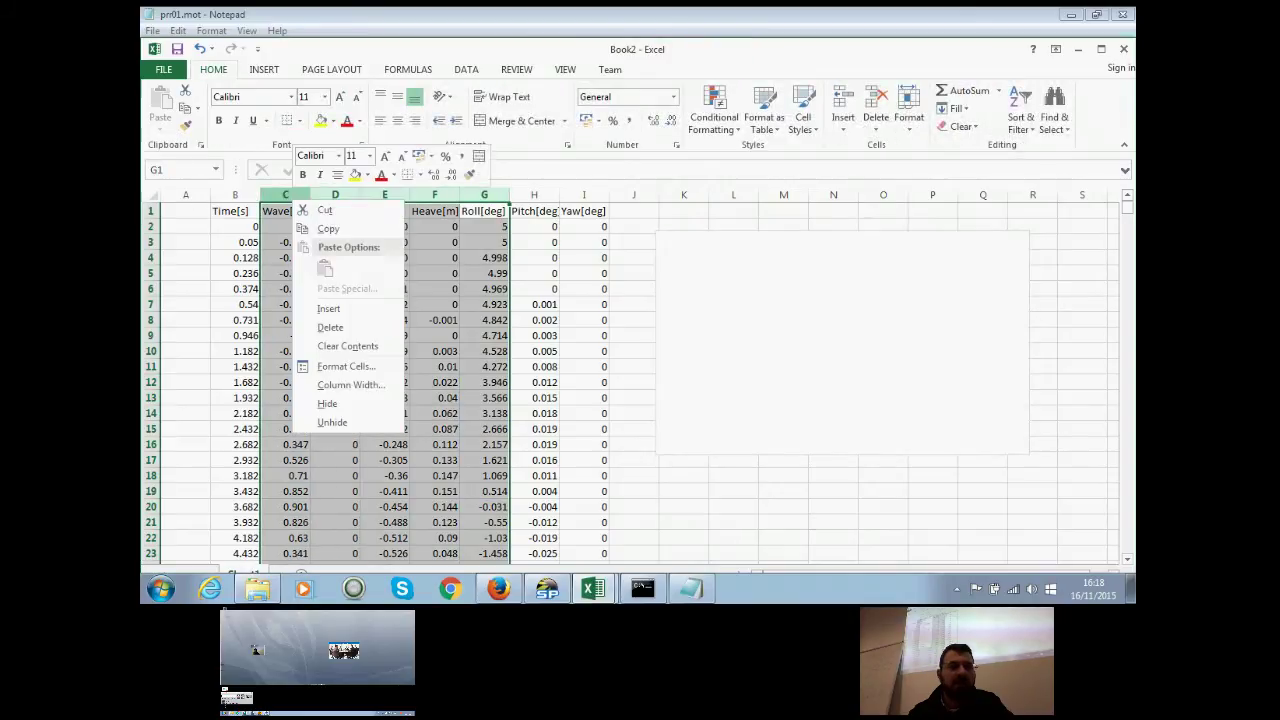
left_click(327, 403)
Step: Set the chart's data range to Sheet1 cells B2:H1505 to plot pitch against time
right_click(569, 237)
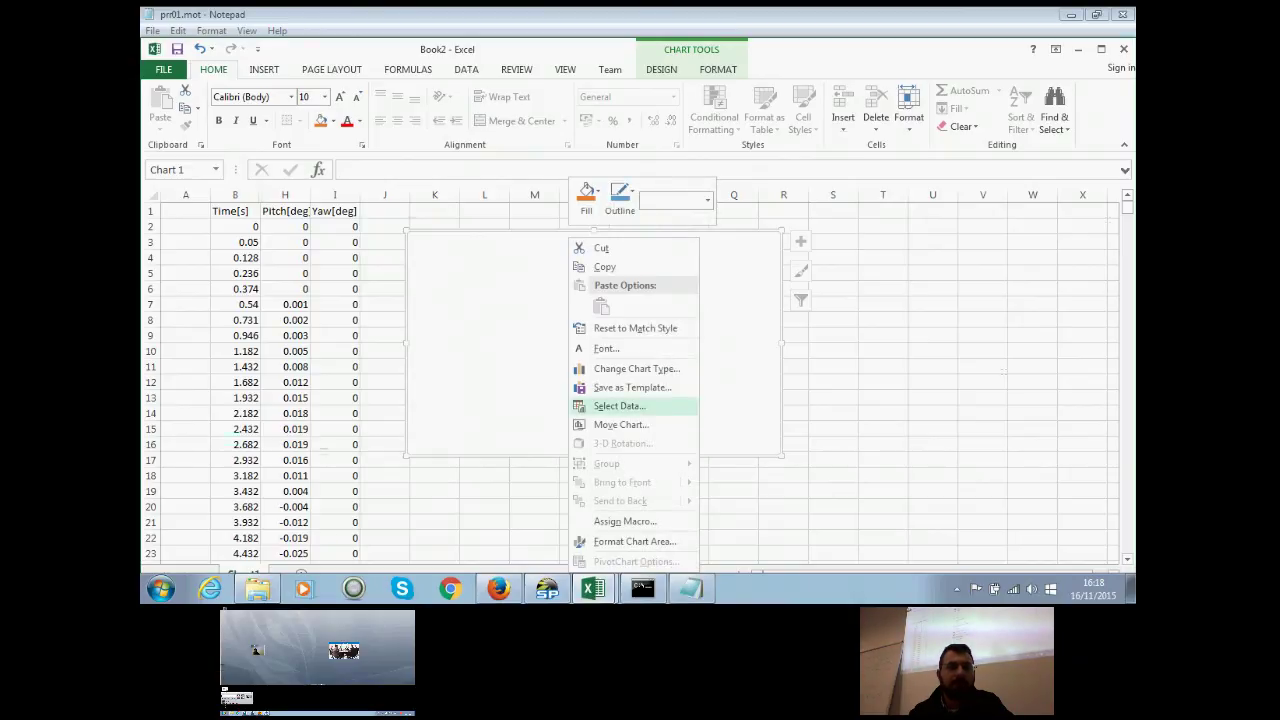
left_click(620, 405)
mouse_move(235, 227)
left_mouse_down()
mouse_move(290, 290)
mouse_move(300, 560)
left_mouse_up()
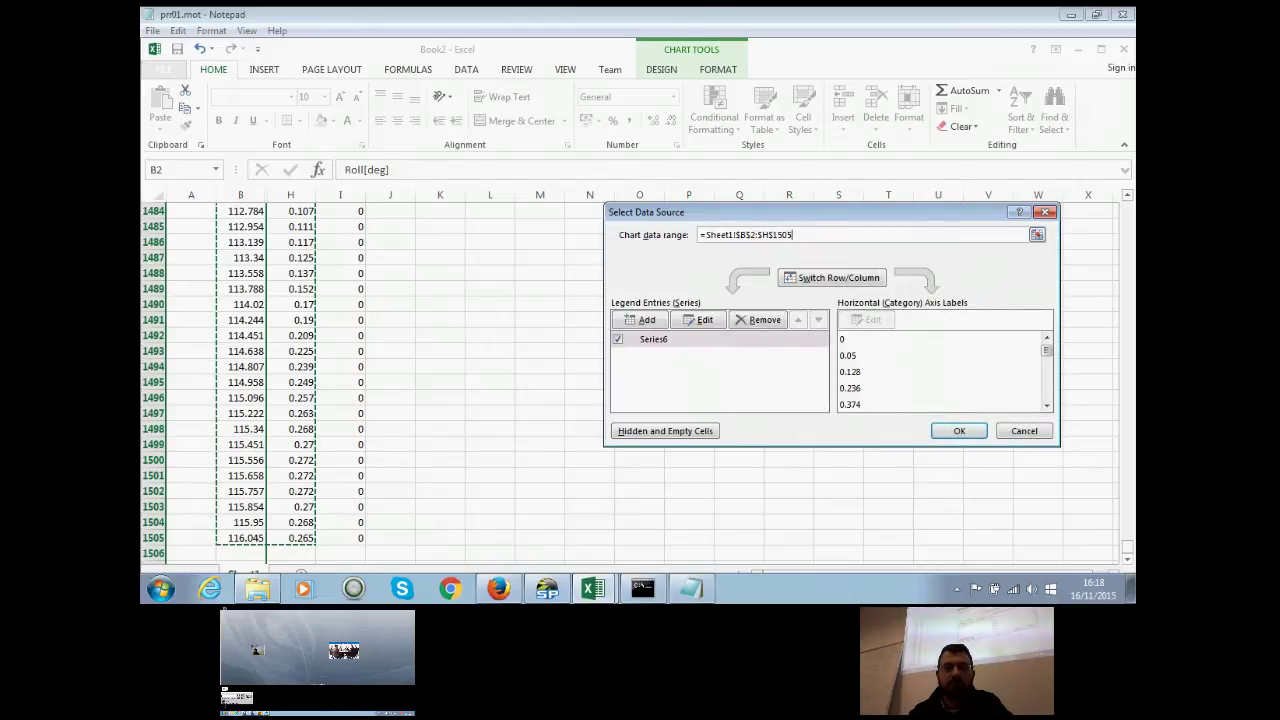
key("Return")
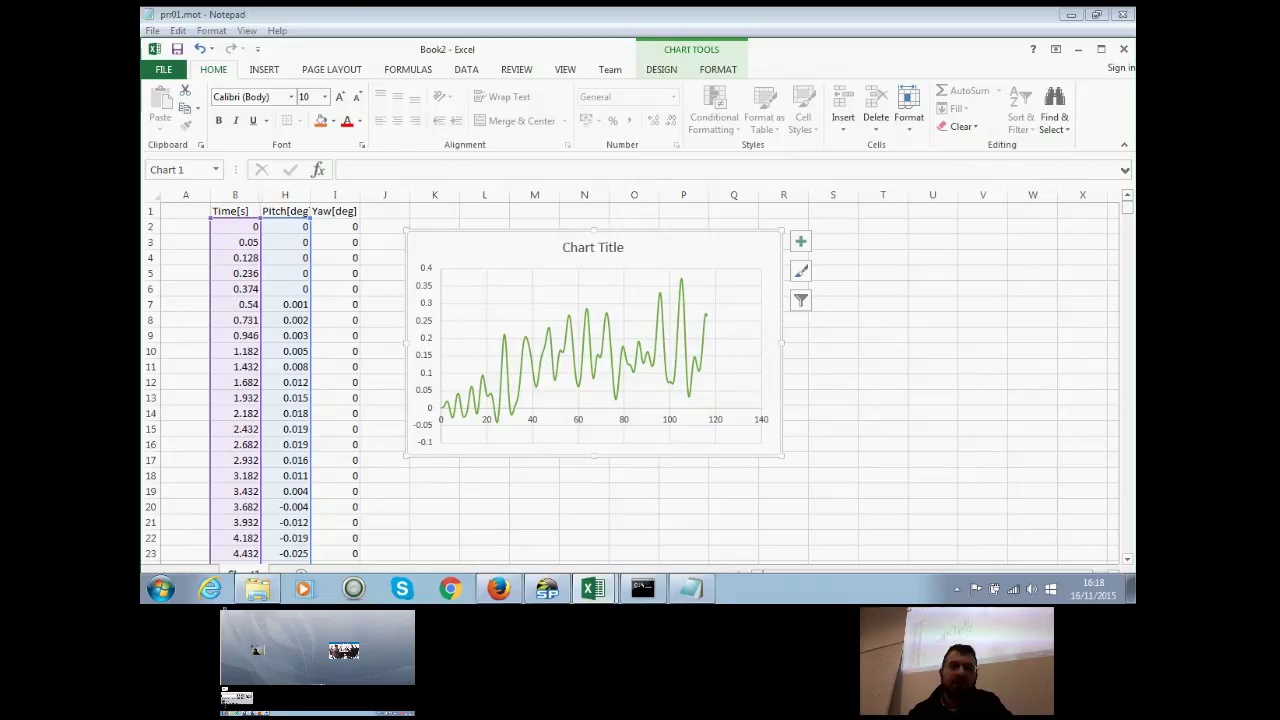
Step: Minimize the workbook, clear the text selection in prr01.mot and close the file
left_click(1078, 49)
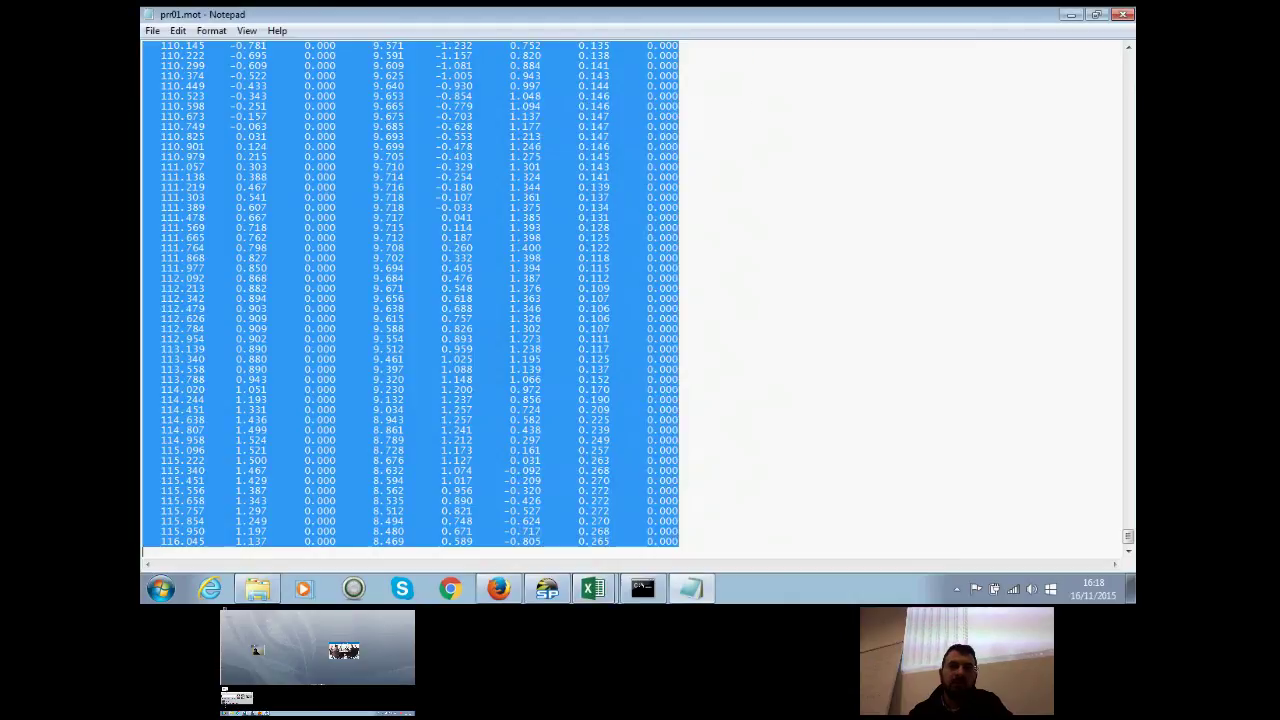
left_click(679, 207)
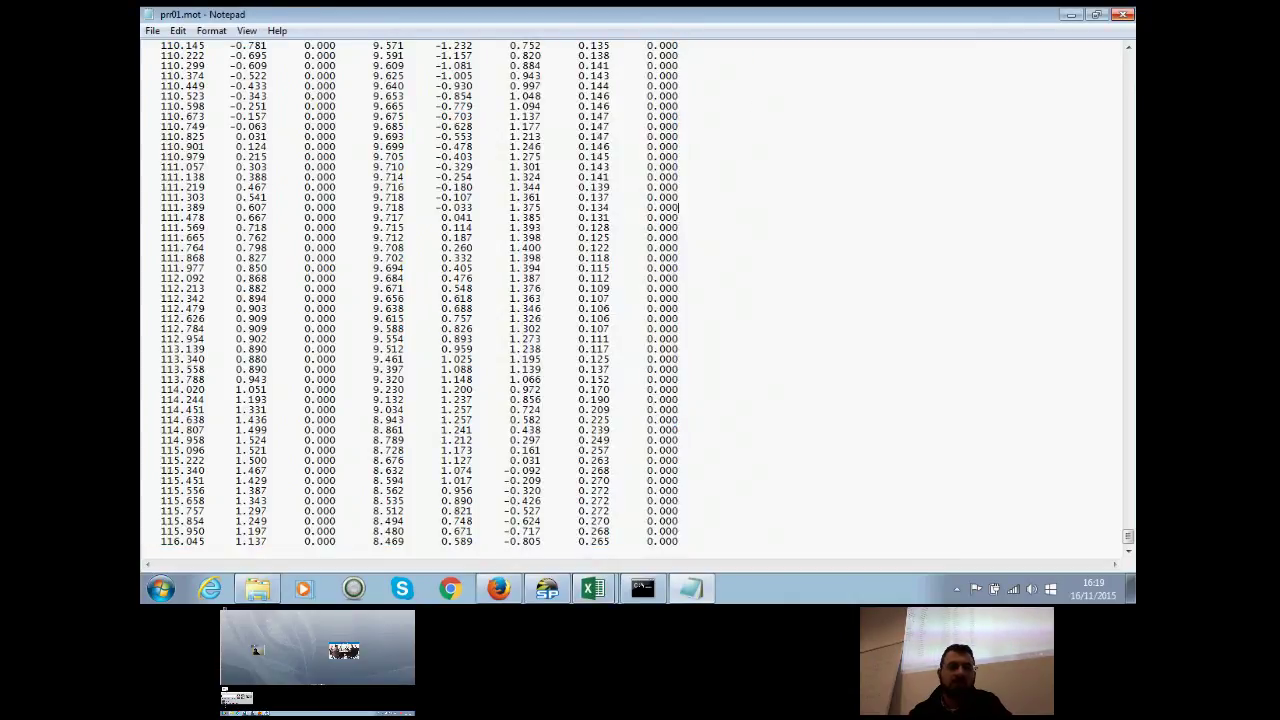
key("alt+F4")
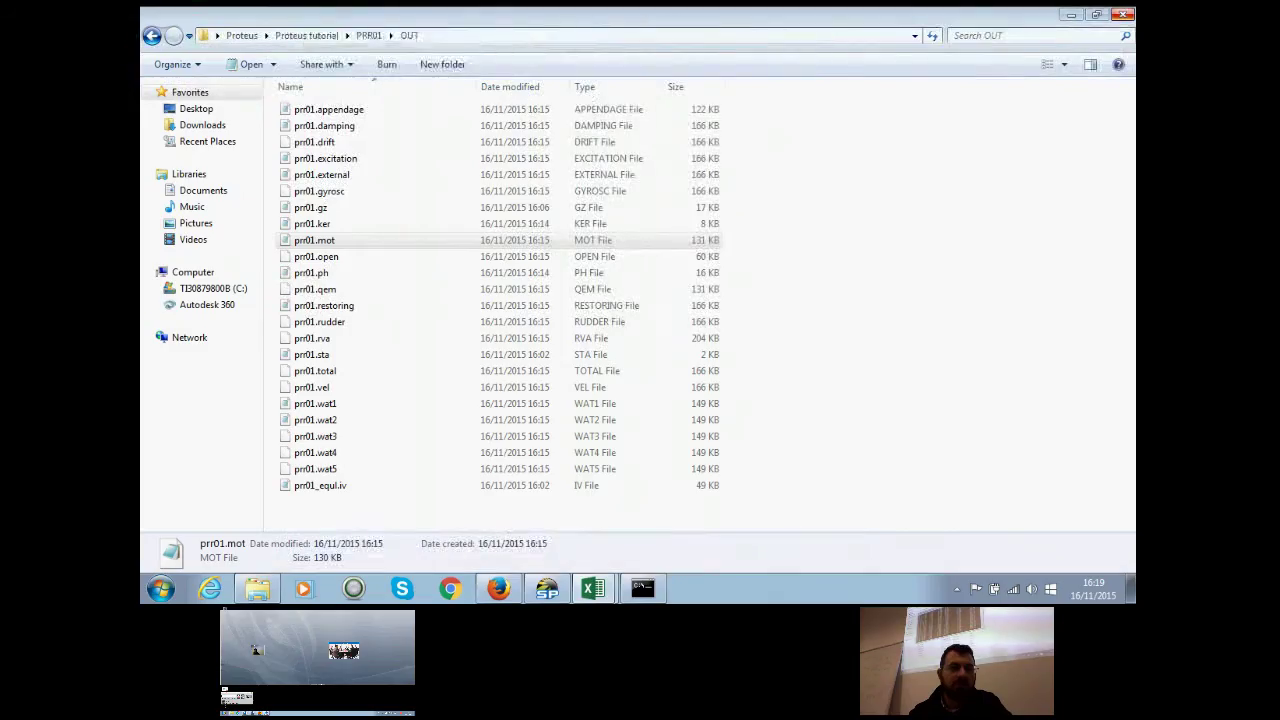
Step: Check the running simulation's progress in the command window and return from the OUT folder to PRR01
key("alt+Tab")
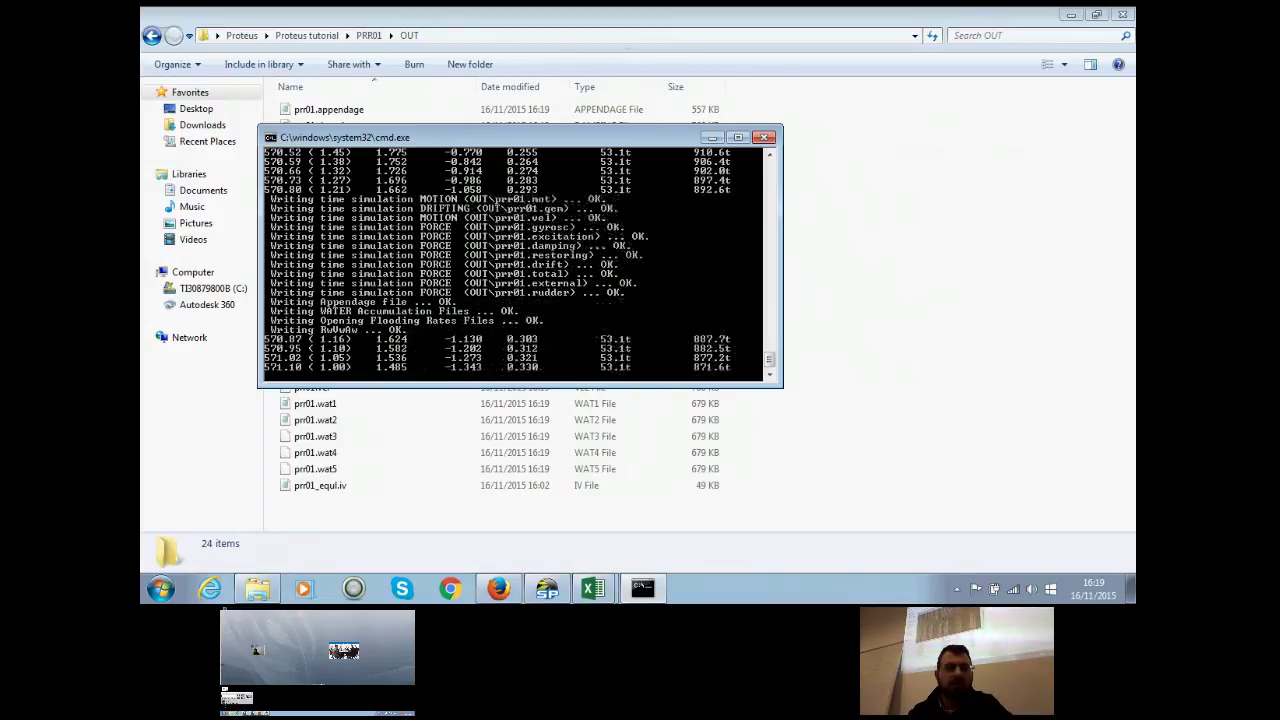
left_click(712, 137)
left_click(152, 35)
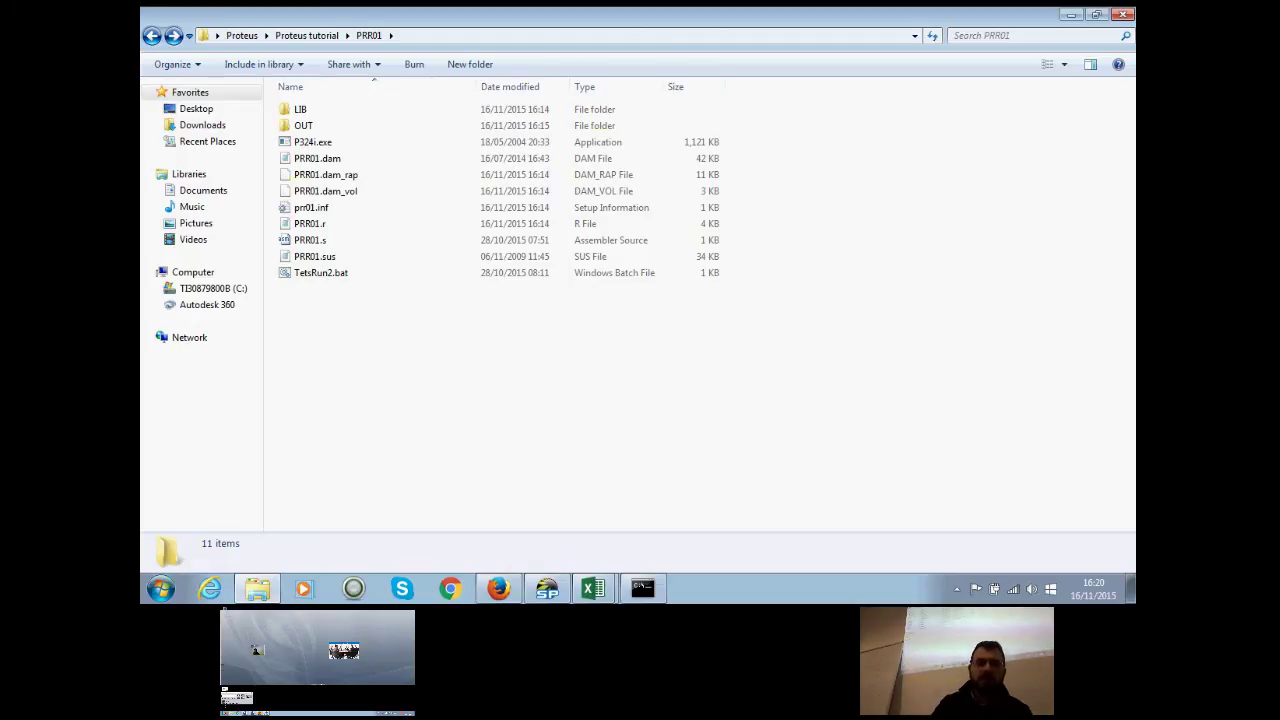
key("alt+Tab")
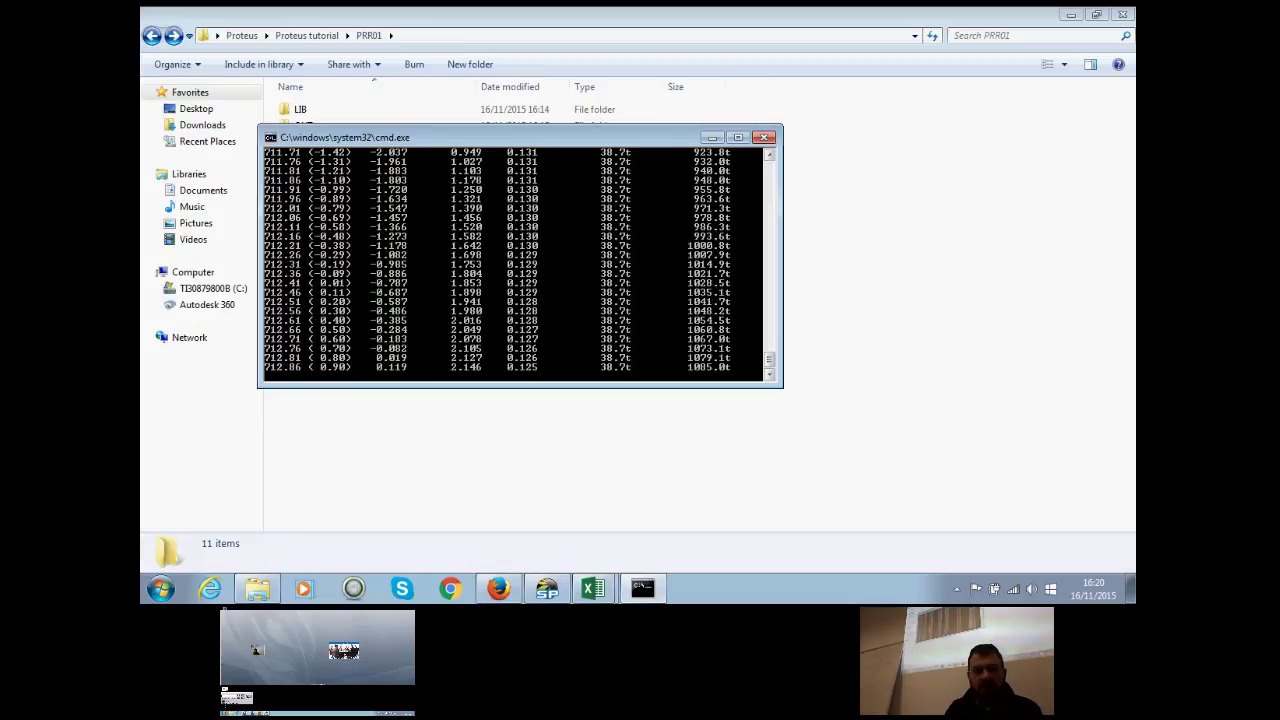
mouse_move(643, 588)
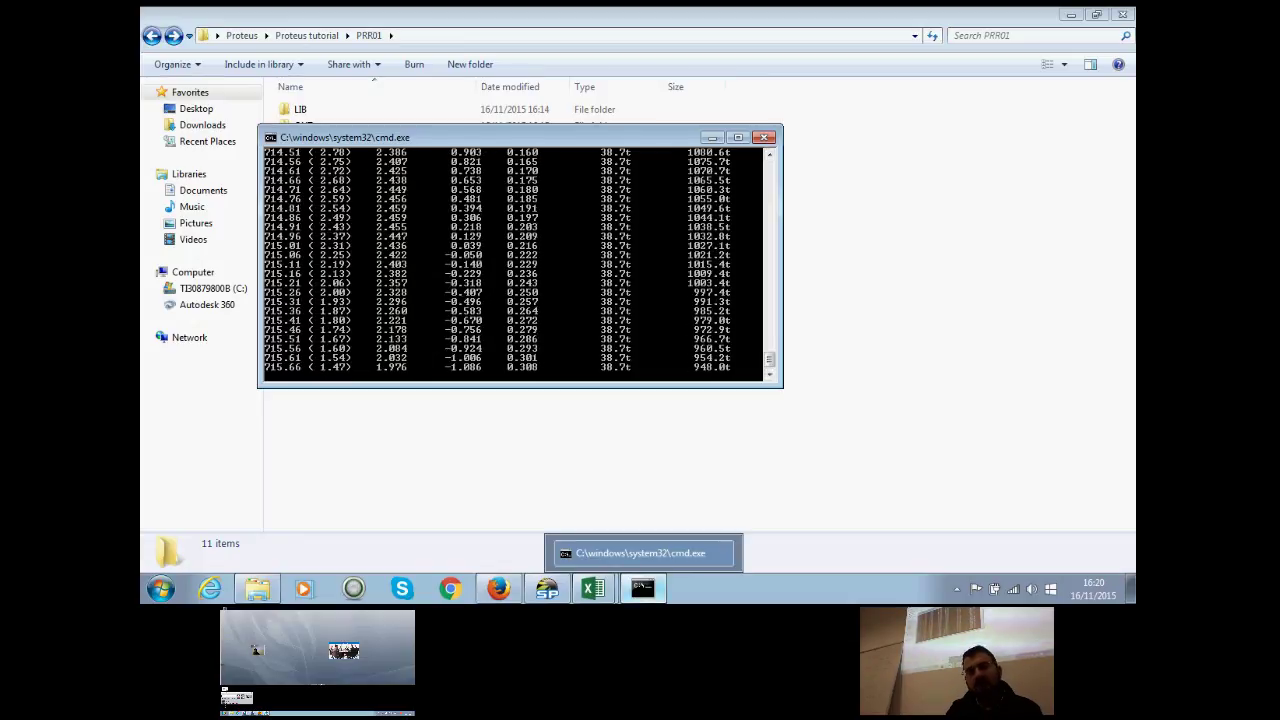